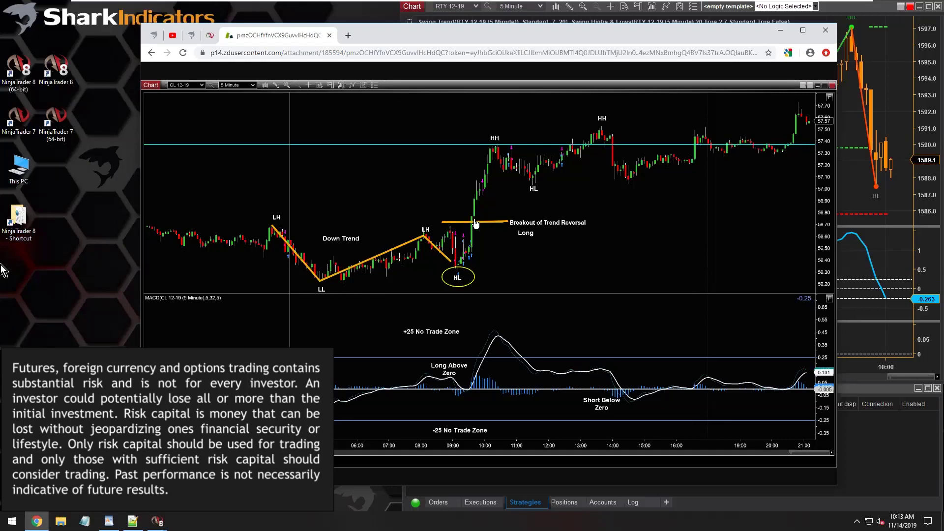
Enlarge the MACD panel of the RTY chart and place a green up arrow above and a red down arrow below its zero line.
click(779, 30)
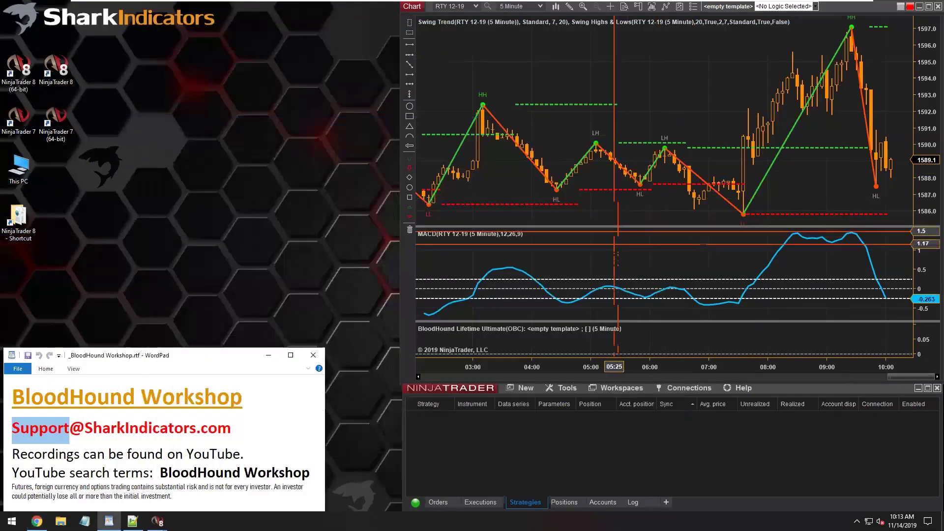
drag(618, 228, 619, 217)
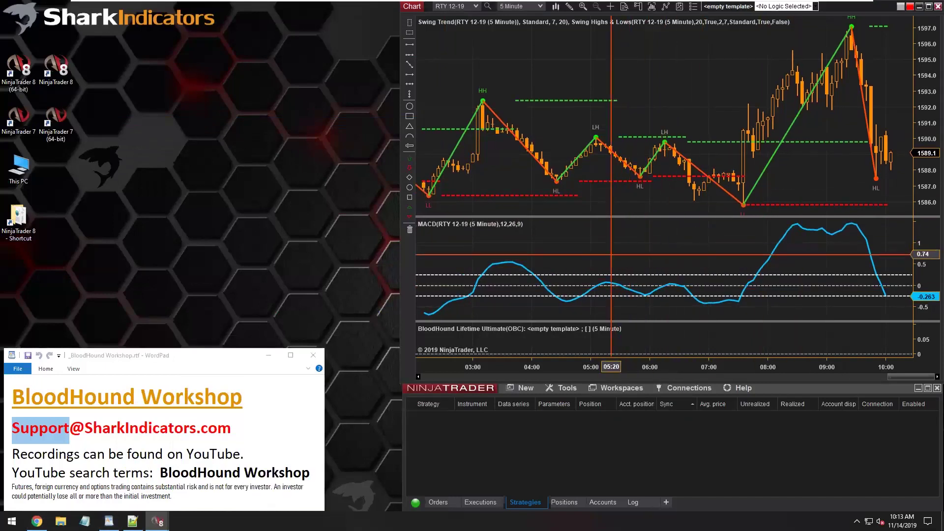
click(765, 263)
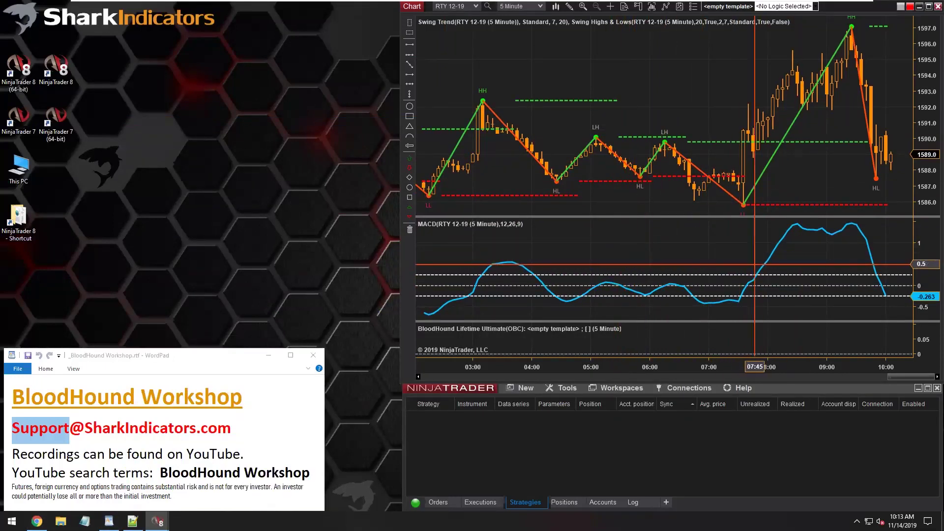
click(702, 273)
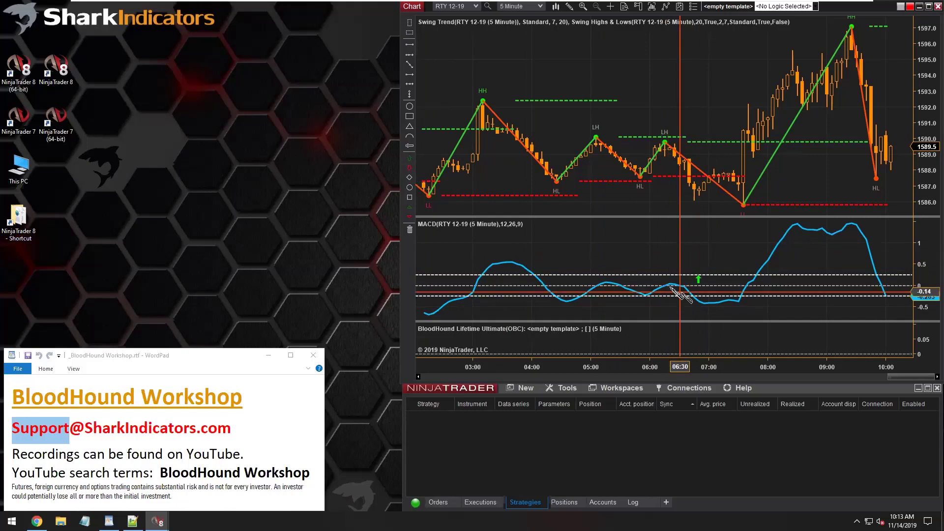
click(700, 291)
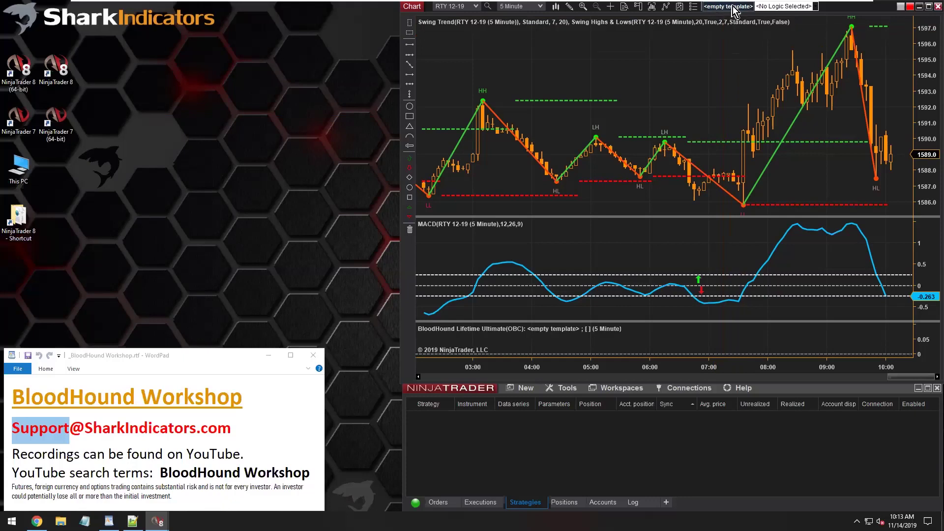
Open the BloodHound template editor from the chart, then reposition and enlarge its window beside the chart.
click(717, 7)
drag(217, 56, 164, 8)
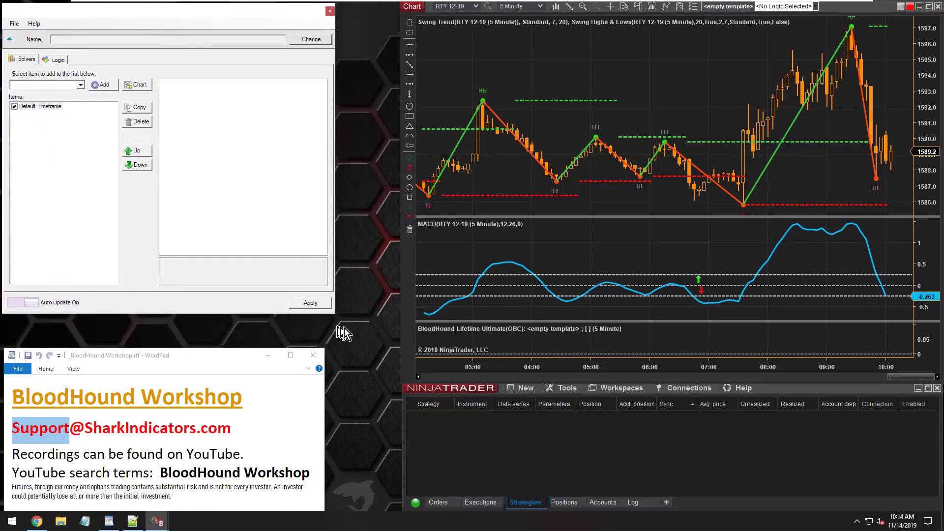
drag(334, 314, 409, 414)
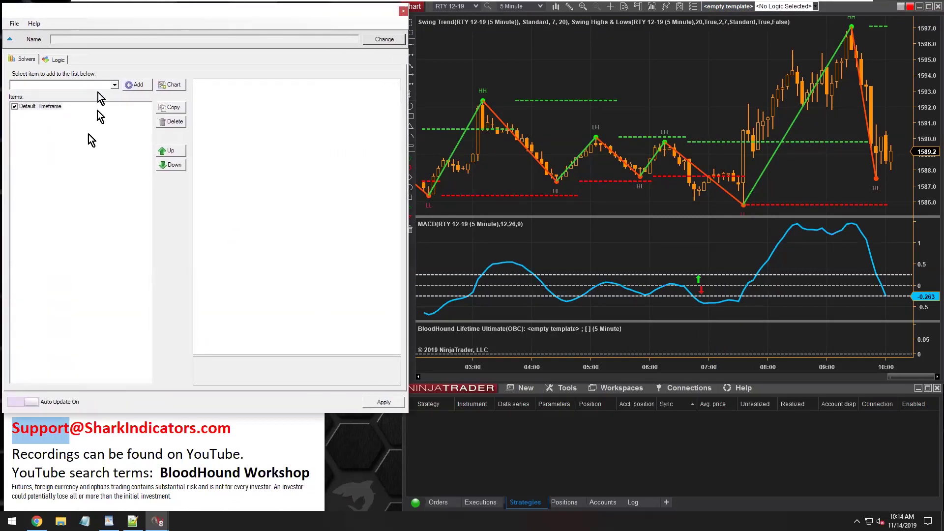
Save the empty BloodHound template as Si-BHWorkshop20191114, basing the file name on the existing Si-BHWorkshop20191107 file.
click(52, 39)
click(370, 40)
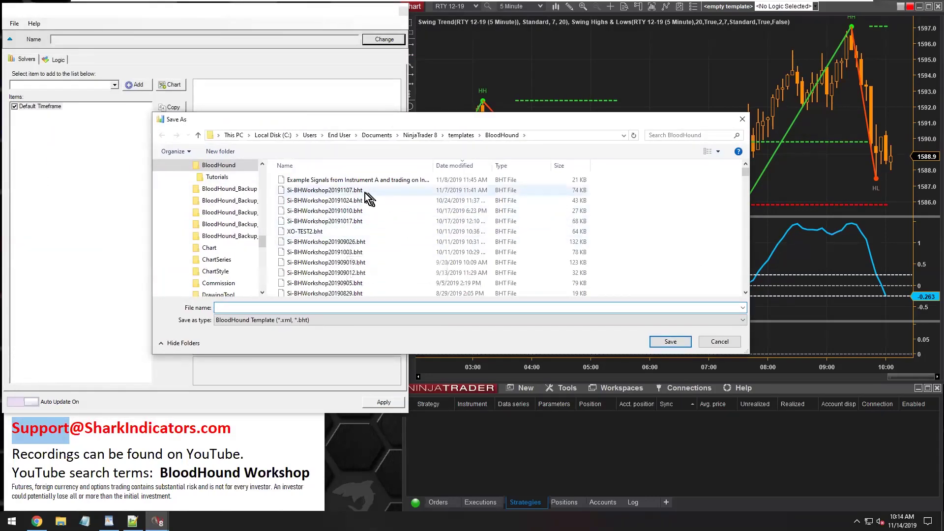
click(337, 192)
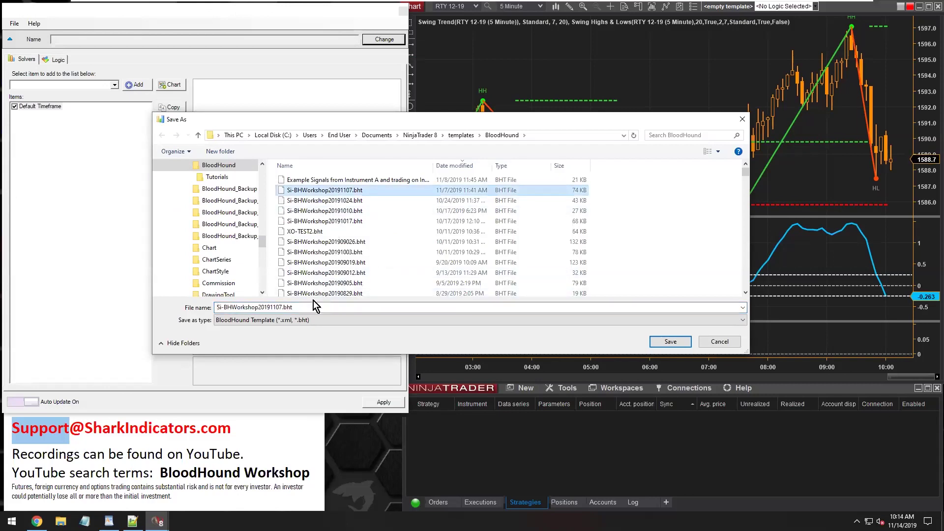
click(276, 307)
click(293, 307)
drag(275, 307, 327, 307)
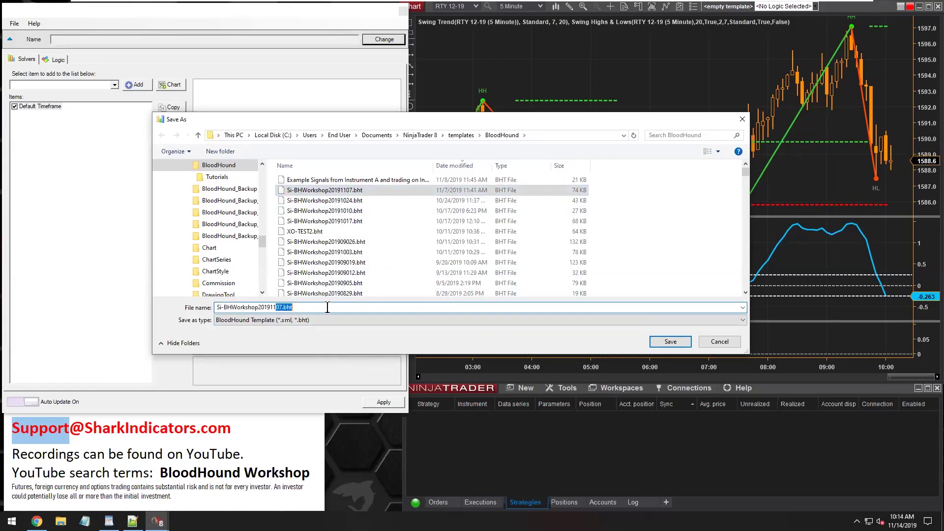
text(14)
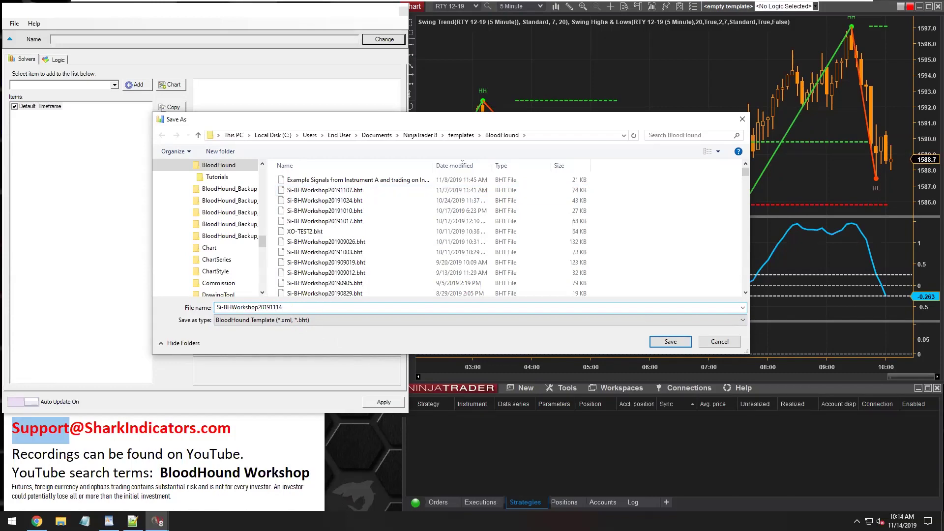
click(685, 340)
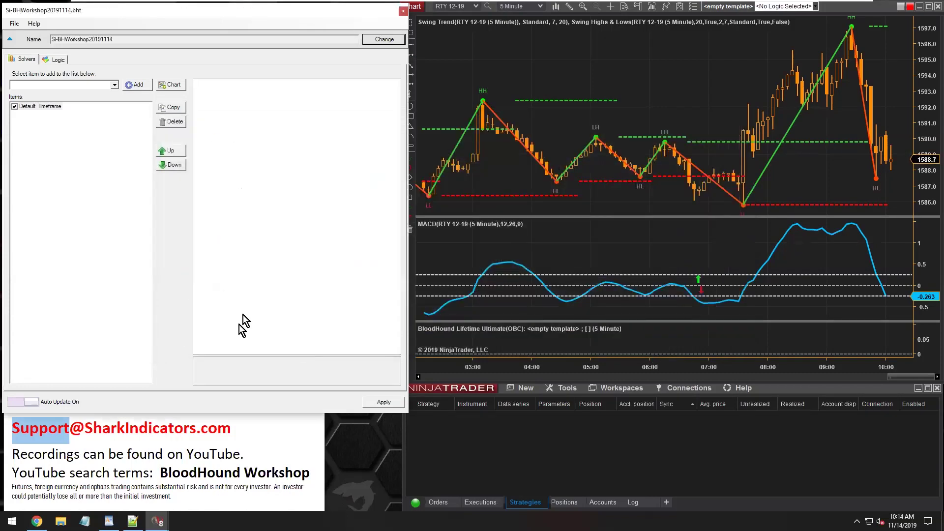
drag(119, 39, 56, 39)
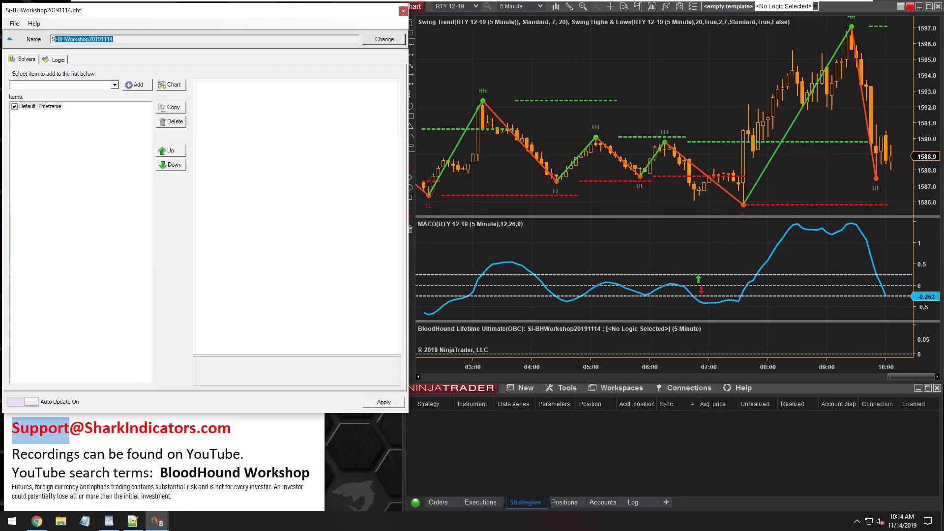
Create a new logic in the template and name it "Swing Trend Break w/ MACD range filter".
click(57, 61)
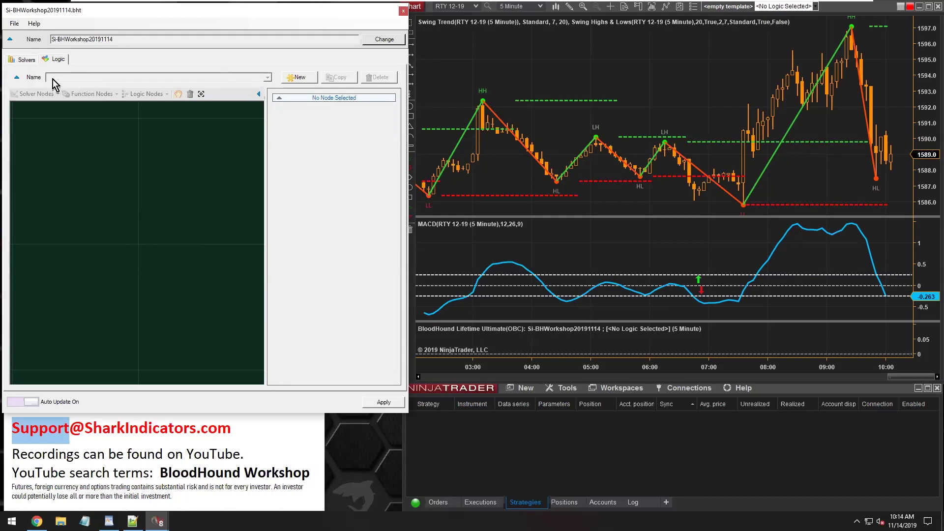
click(298, 78)
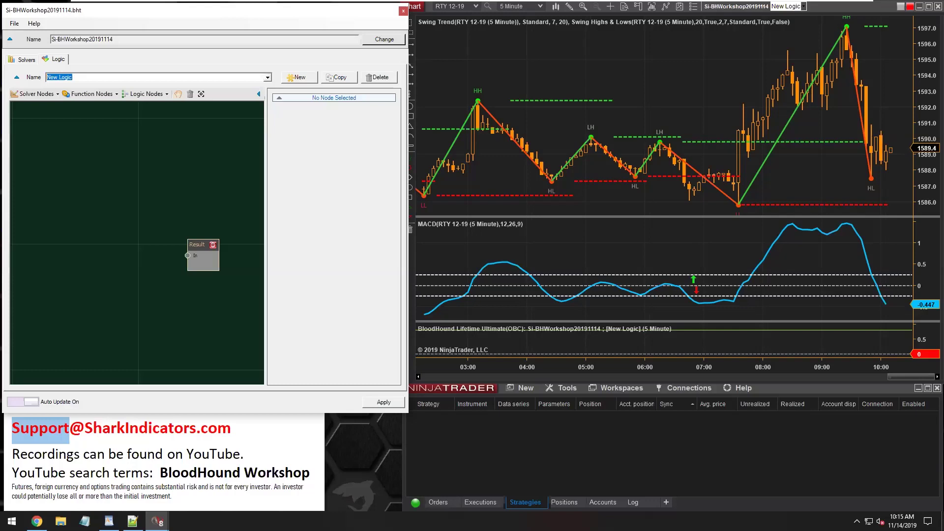
text(Swing Trend Break w/ )
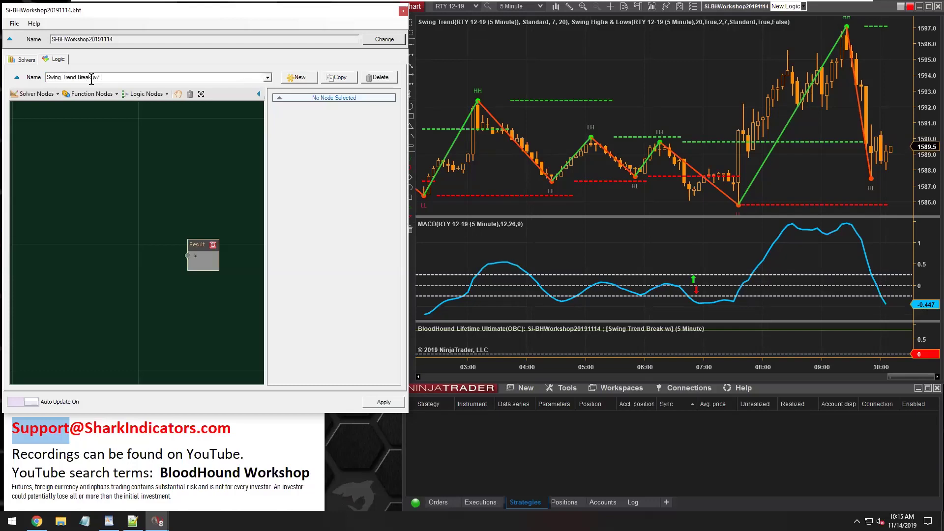
text(MACD range filter)
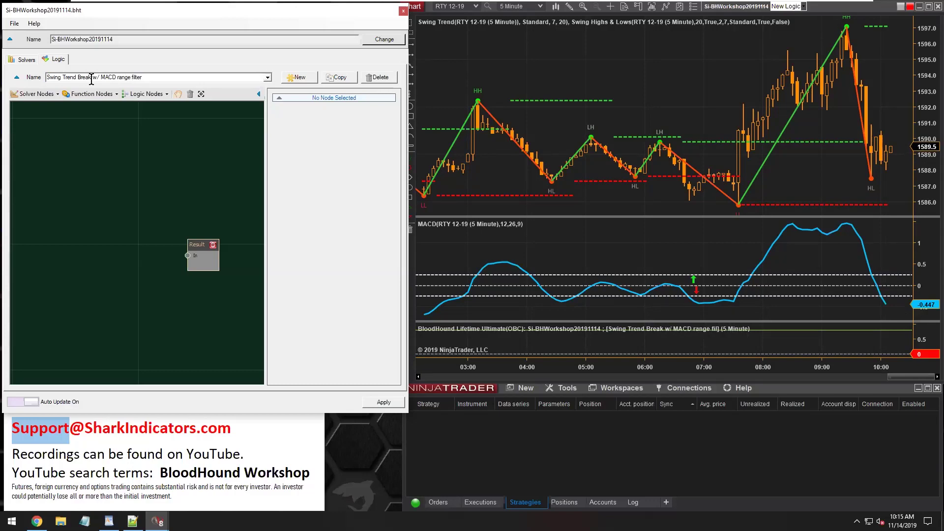
drag(54, 77, 92, 77)
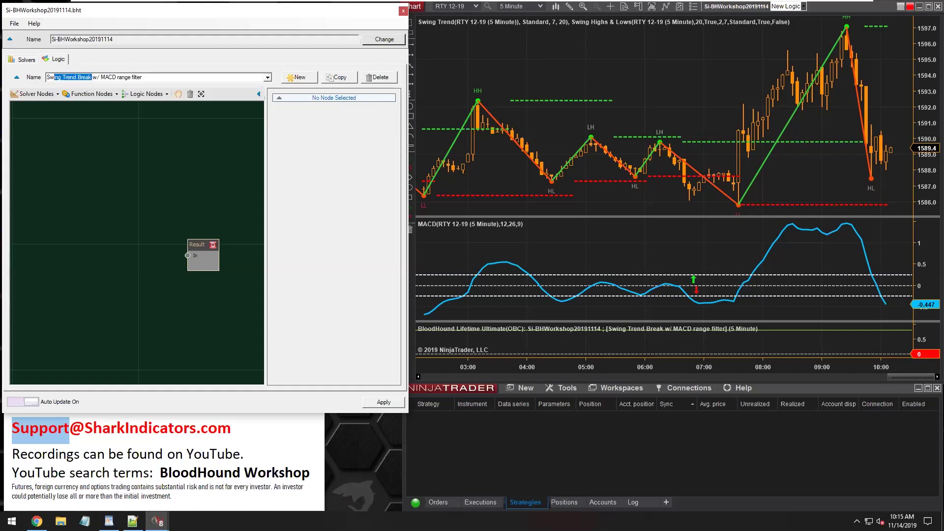
drag(101, 78, 140, 74)
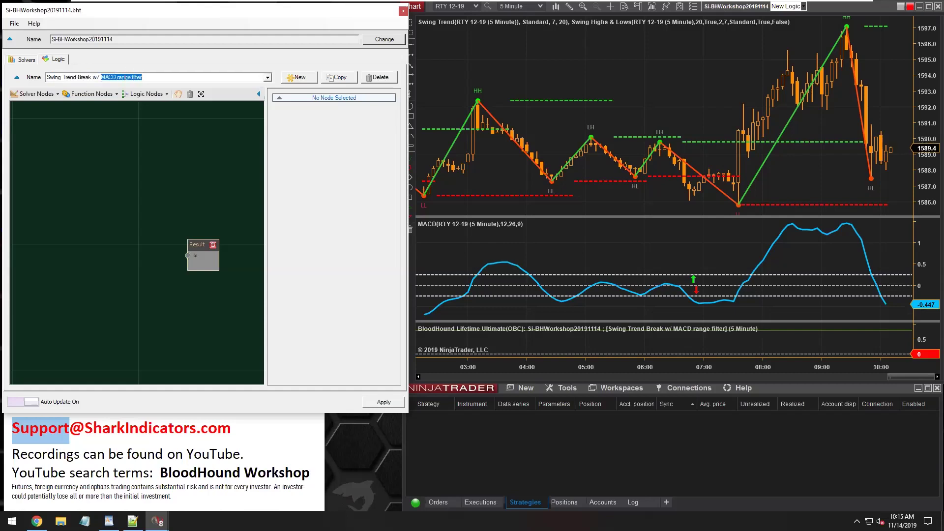
click(106, 197)
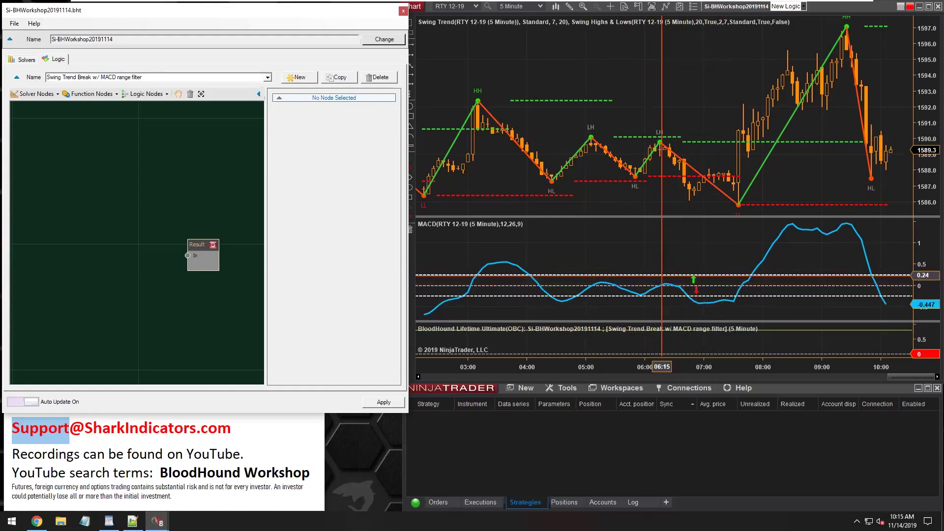
Add an Indicator Threshold solver node to the logic graph and connect its output to the Result node.
click(48, 94)
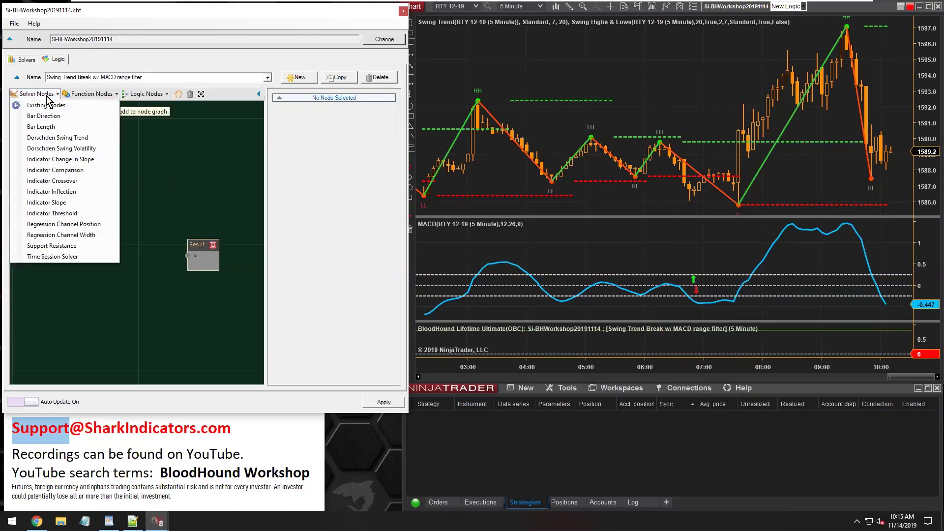
click(60, 215)
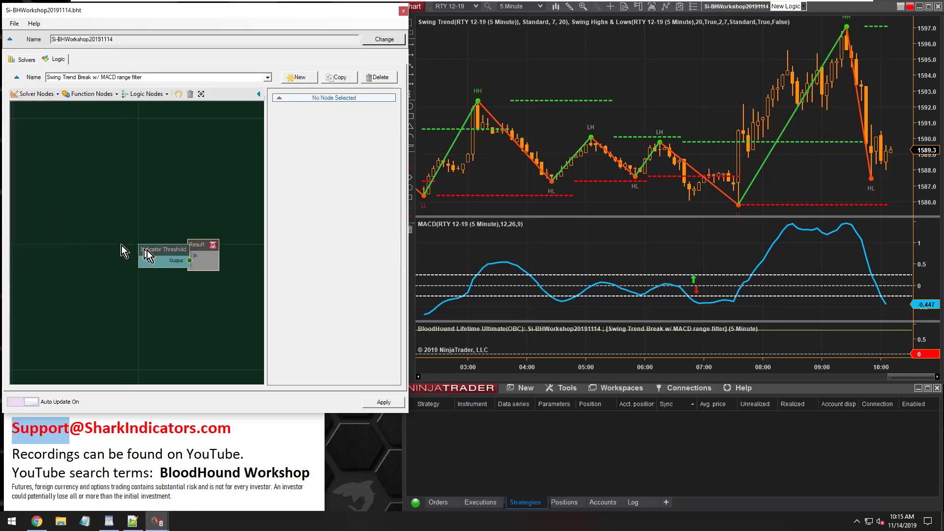
drag(211, 255, 187, 255)
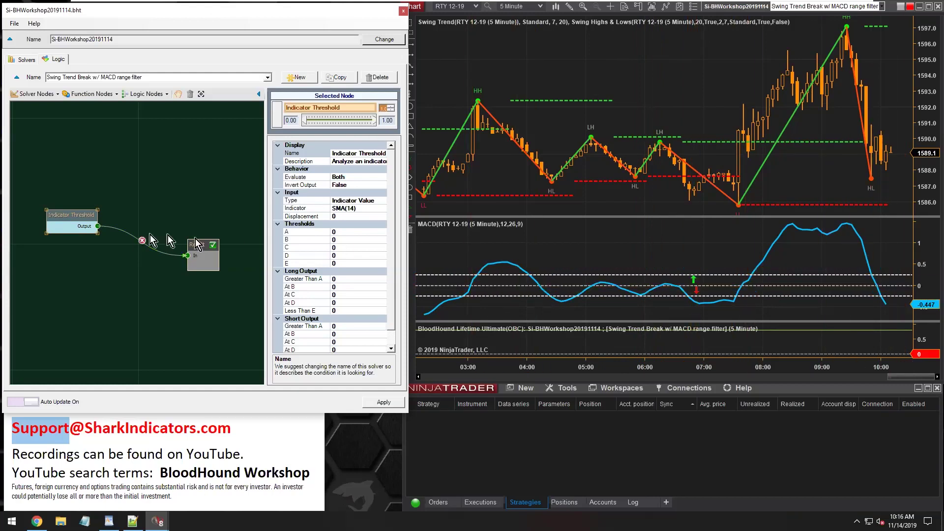
drag(76, 215, 69, 217)
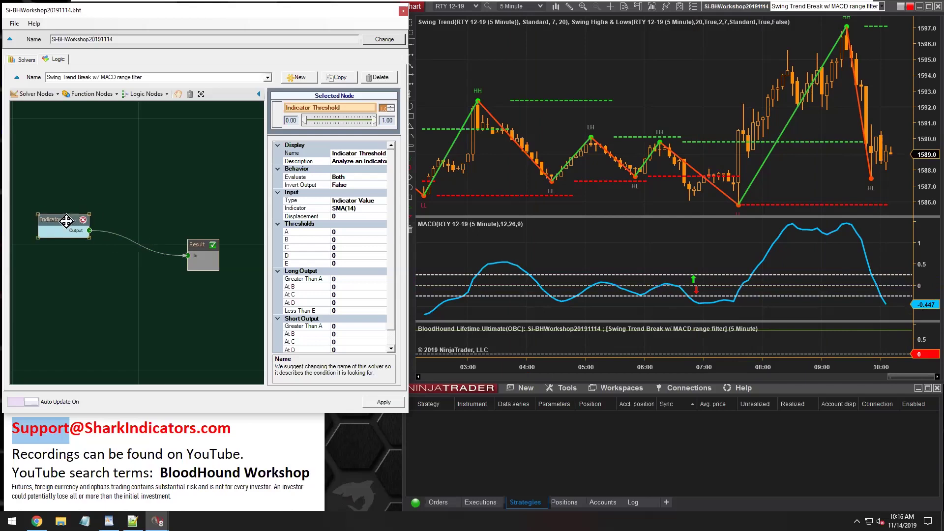
Rename the Indicator Threshold node "MACD zero to 0.25 Thres" and widen the node property area to show the full name.
click(356, 153)
double_click(356, 153)
text(MACD zero to 0.25)
text( Thres)
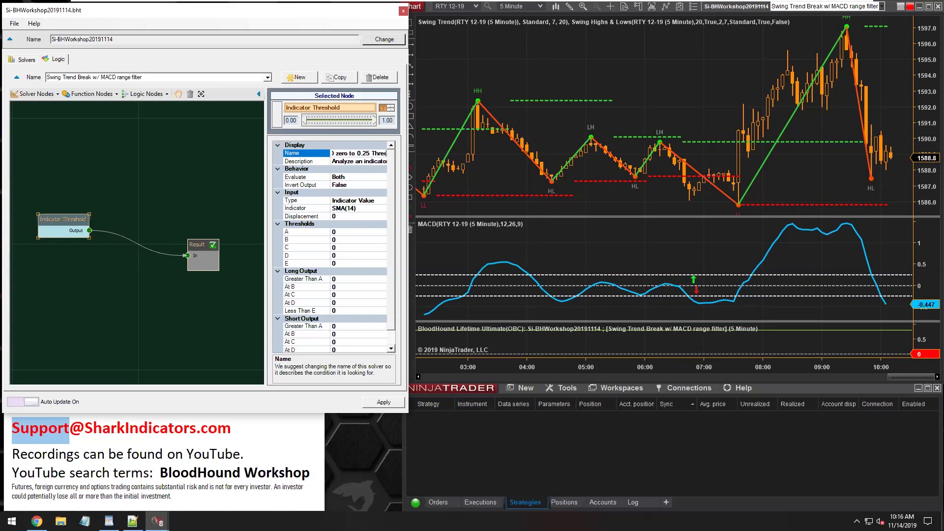
key(Home)
drag(265, 188, 235, 189)
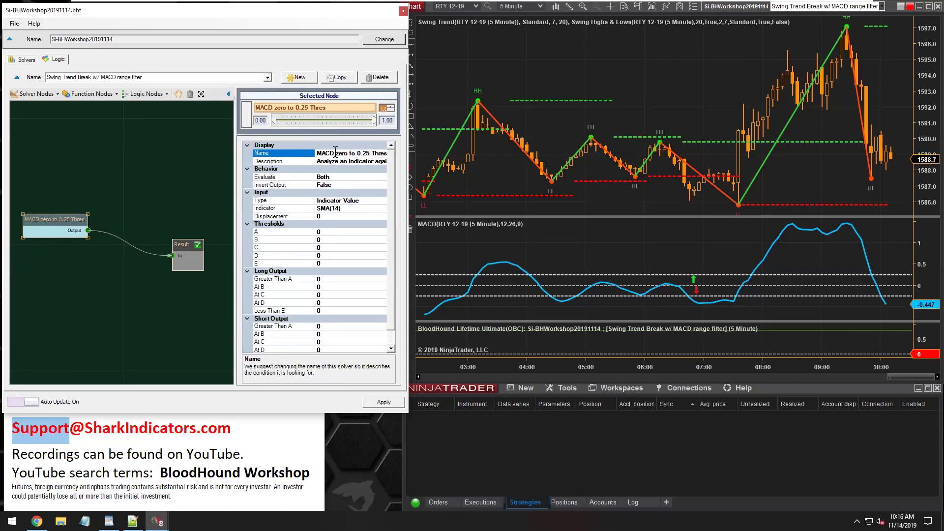
drag(343, 153, 348, 153)
drag(348, 153, 369, 153)
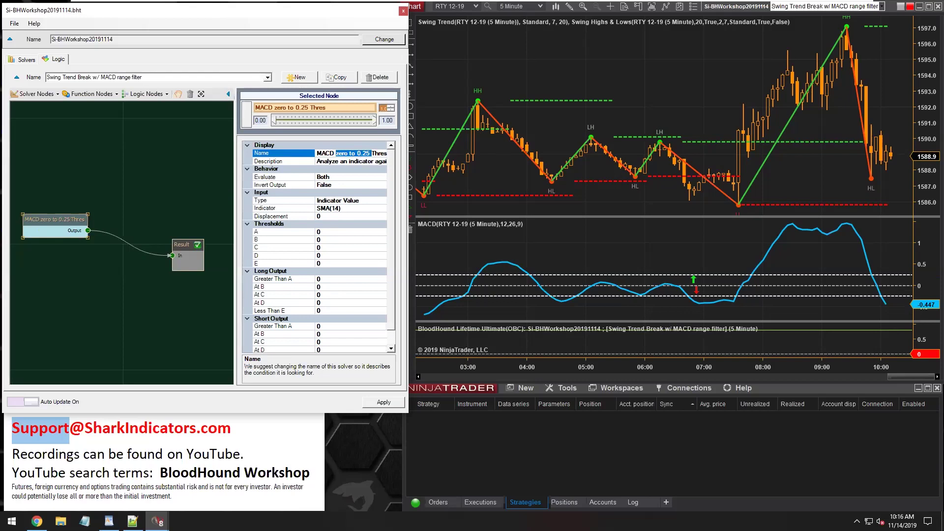
click(357, 153)
Replace the threshold node's input indicator with MACD.
click(266, 209)
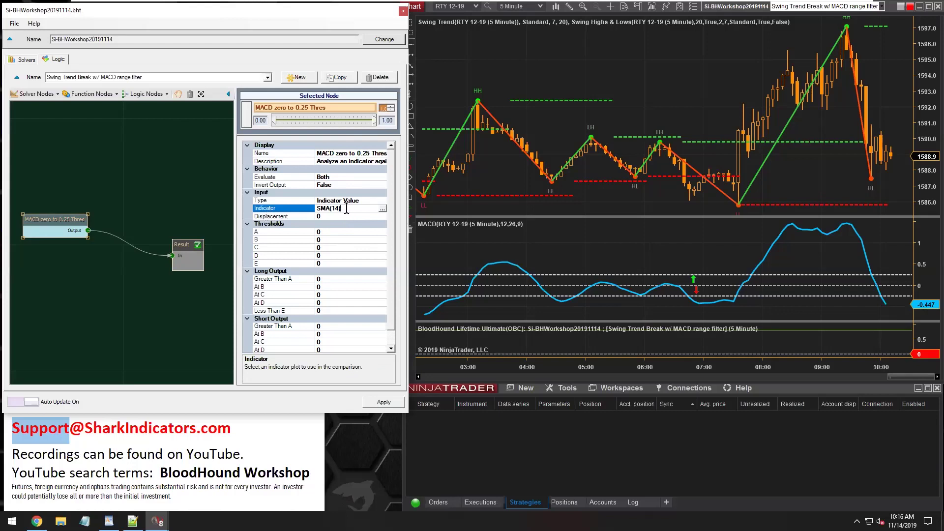
click(383, 210)
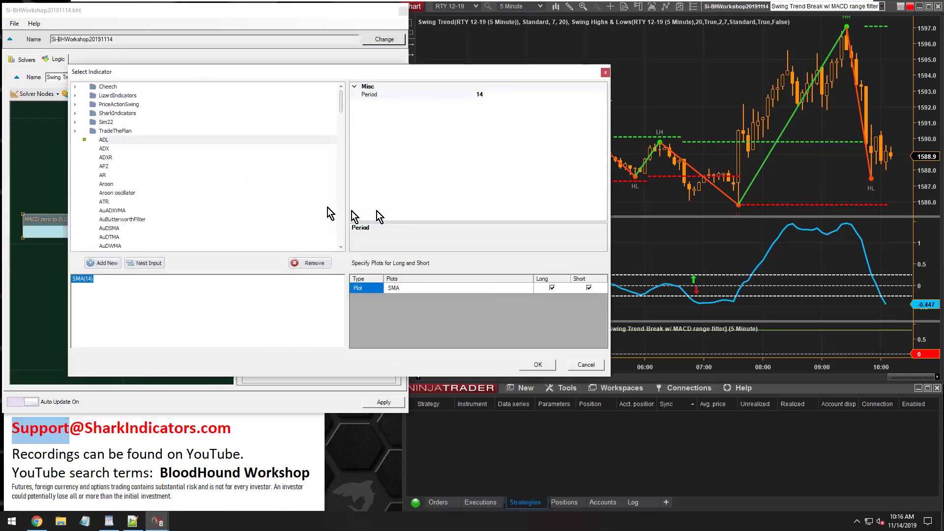
scroll(126, 208, down, 5)
scroll(131, 206, down, 12)
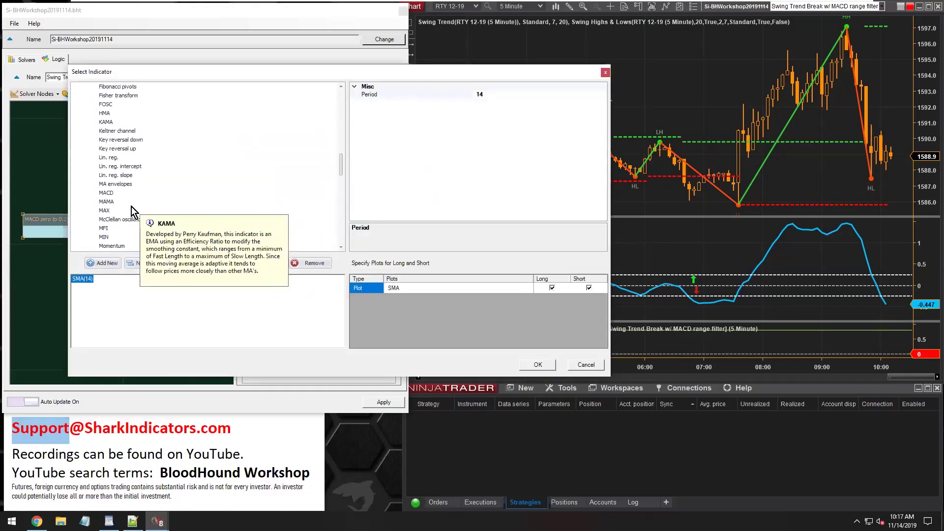
click(103, 193)
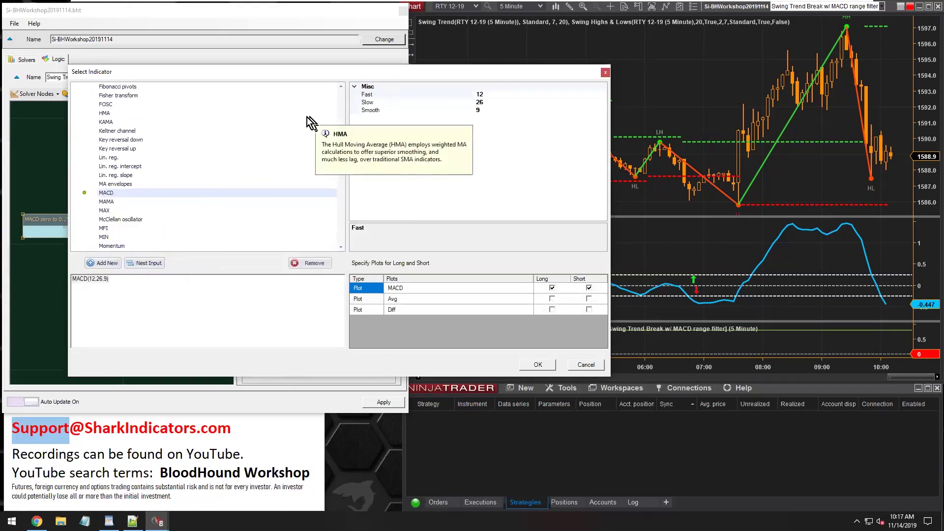
Set the selected MACD indicator's parameters to Fast 32, Slow 5 and Smooth 5.
drag(337, 68, 323, 105)
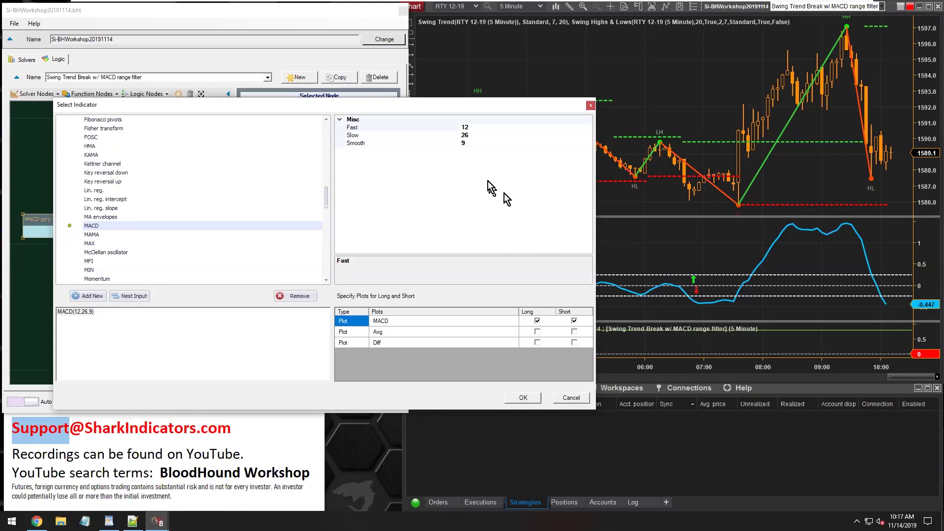
click(476, 127)
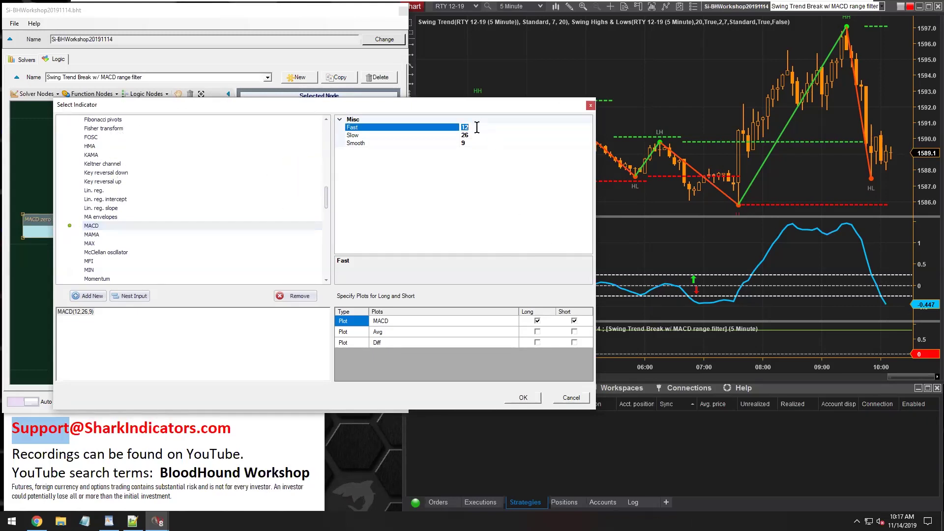
click(476, 136)
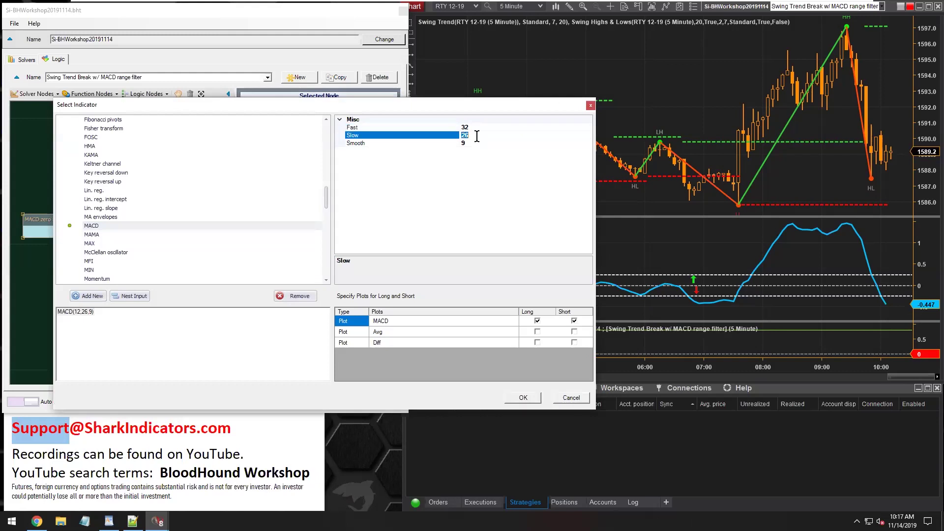
click(476, 142)
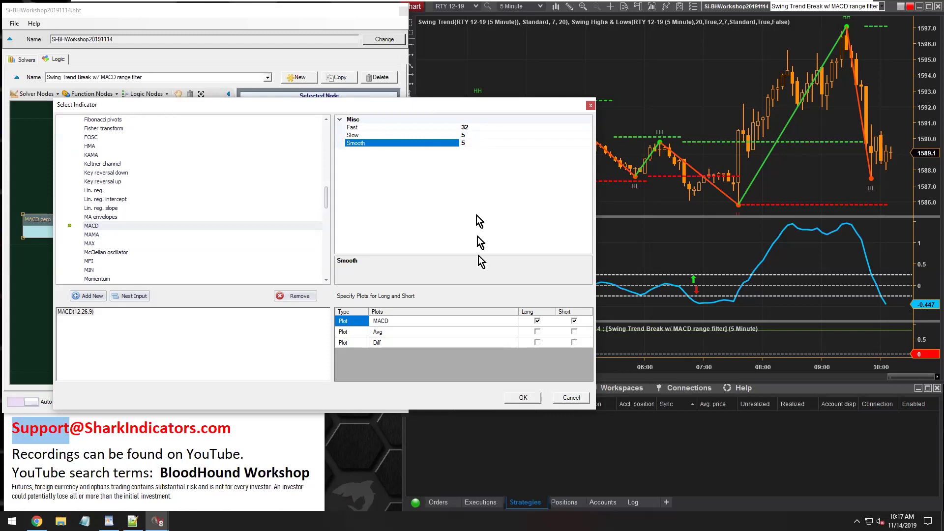
Keep the MACD plot as the source for both Long and Short and accept the indicator selection.
click(402, 320)
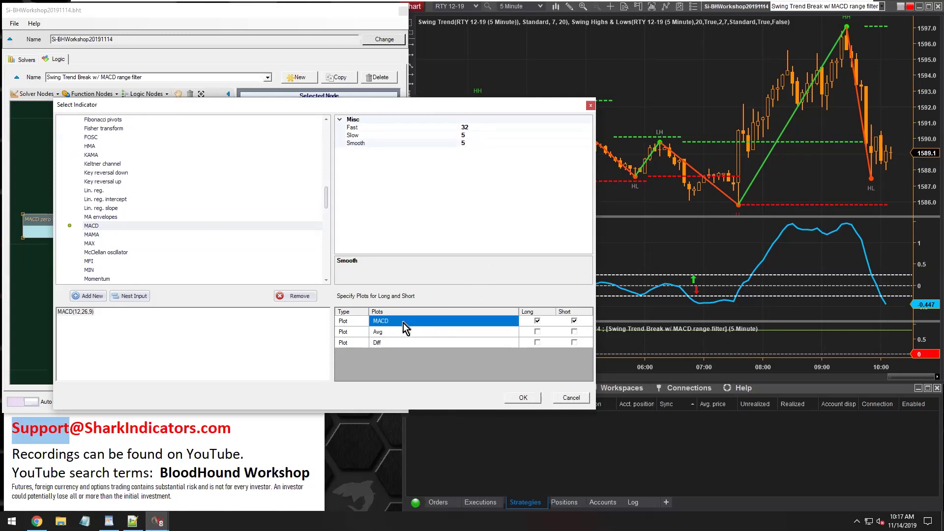
click(392, 334)
click(389, 343)
click(389, 333)
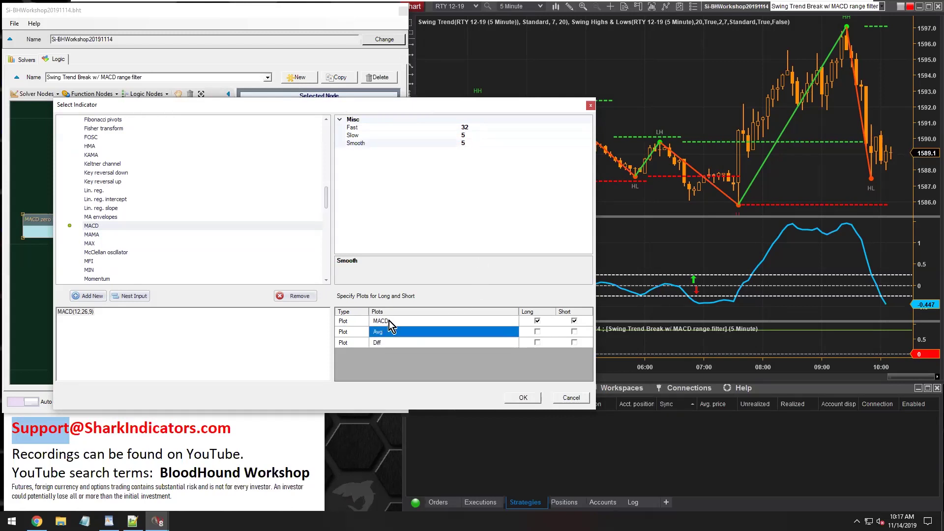
click(389, 320)
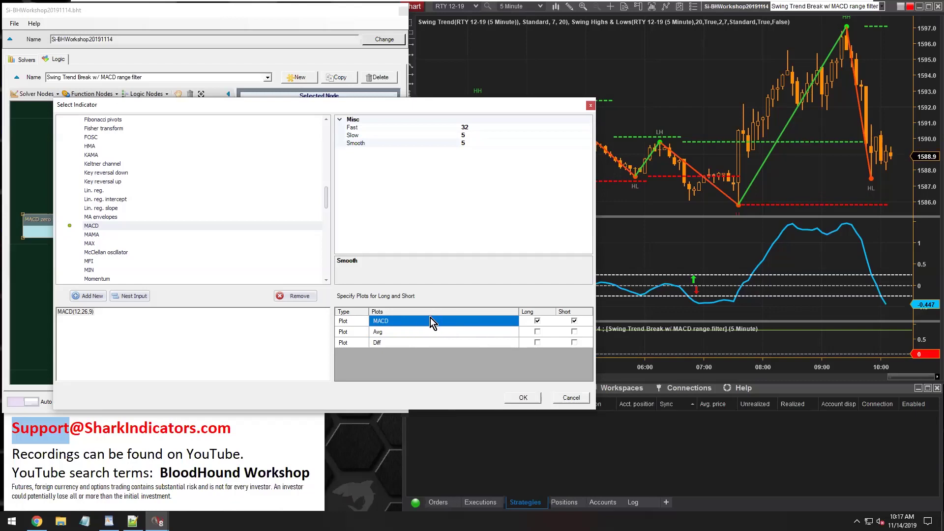
click(525, 326)
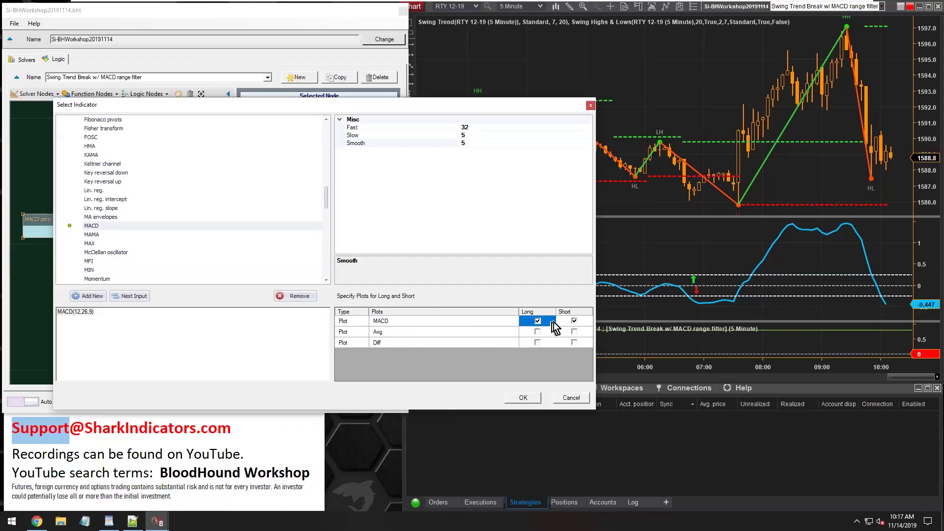
click(561, 323)
click(529, 322)
click(457, 321)
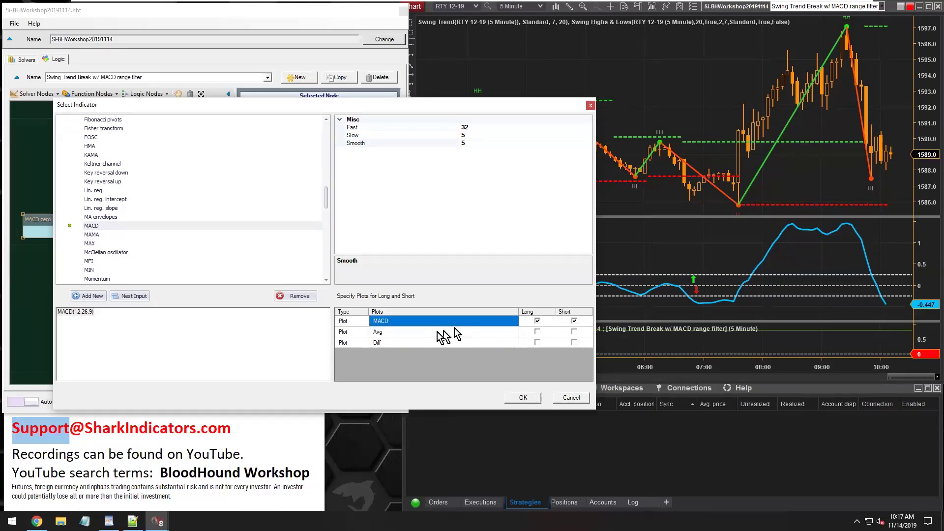
click(522, 397)
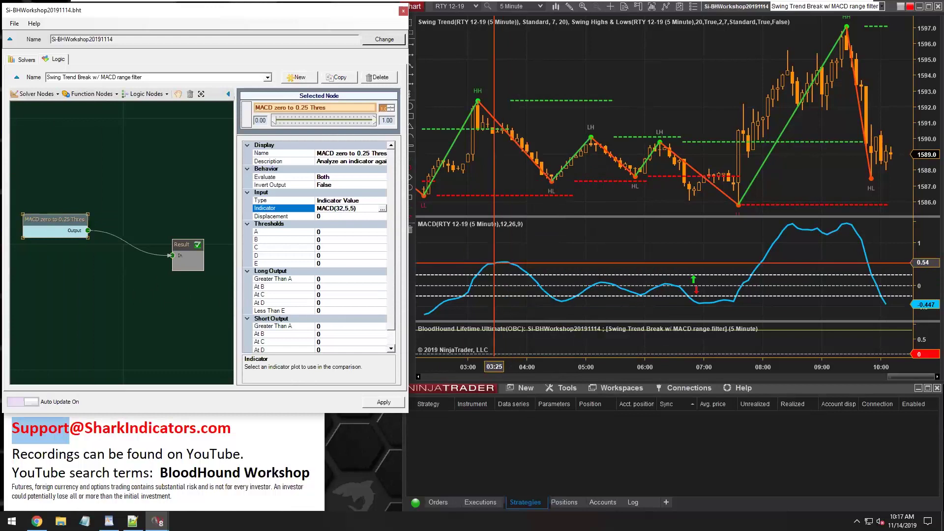
Match the chart's MACD indicator to the solver by setting Fast to 32, Slow to 5 and Smooth to 5.
double_click(485, 268)
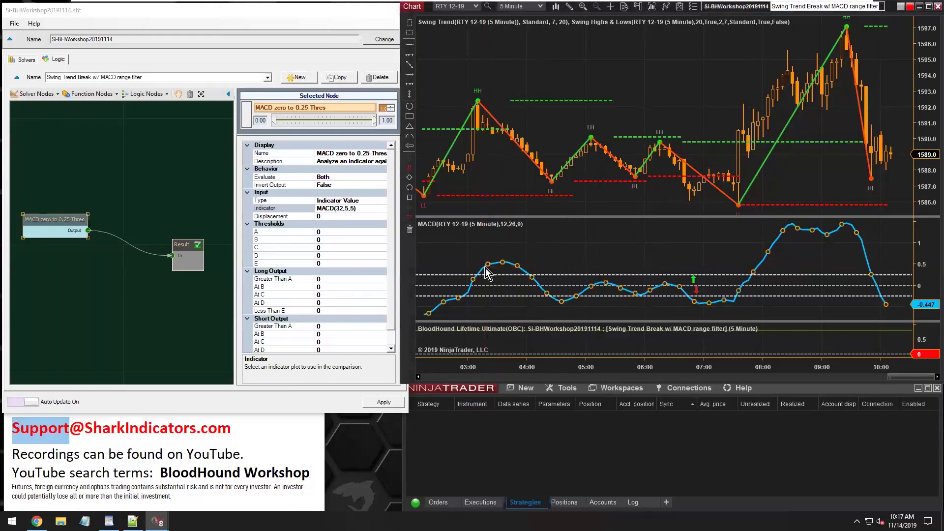
drag(577, 50, 449, 39)
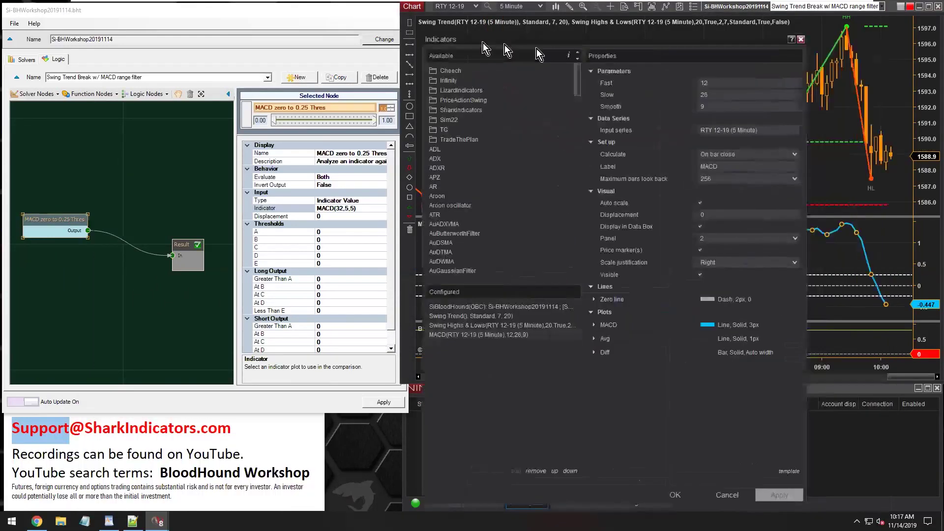
click(674, 79)
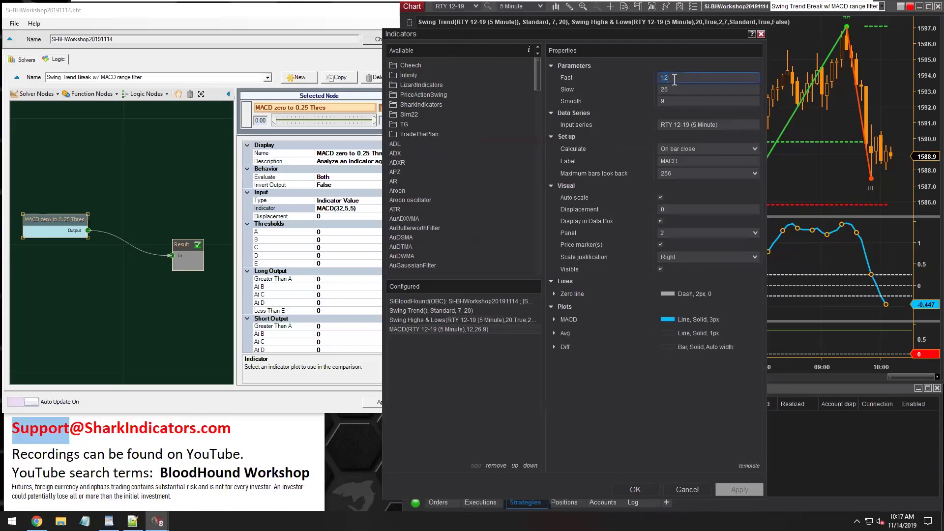
text(32)
click(679, 93)
text(5)
click(679, 102)
text(5)
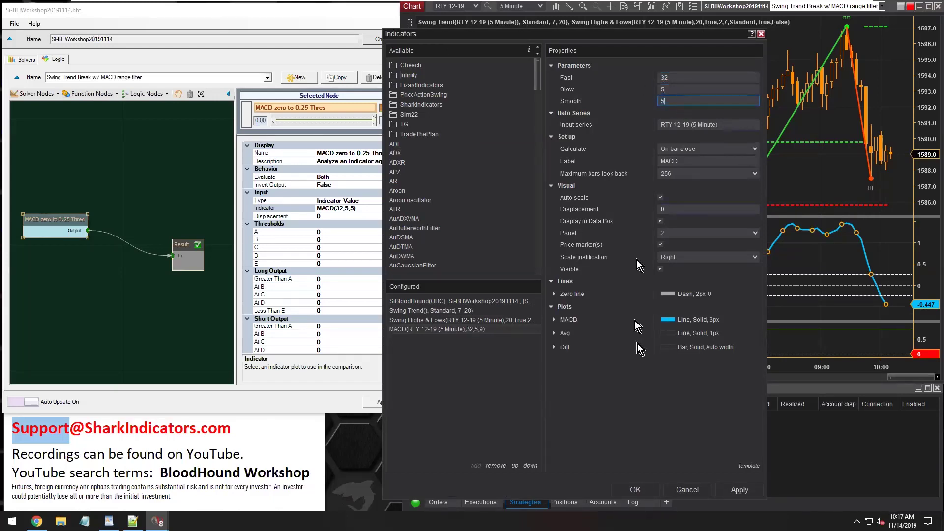
click(636, 489)
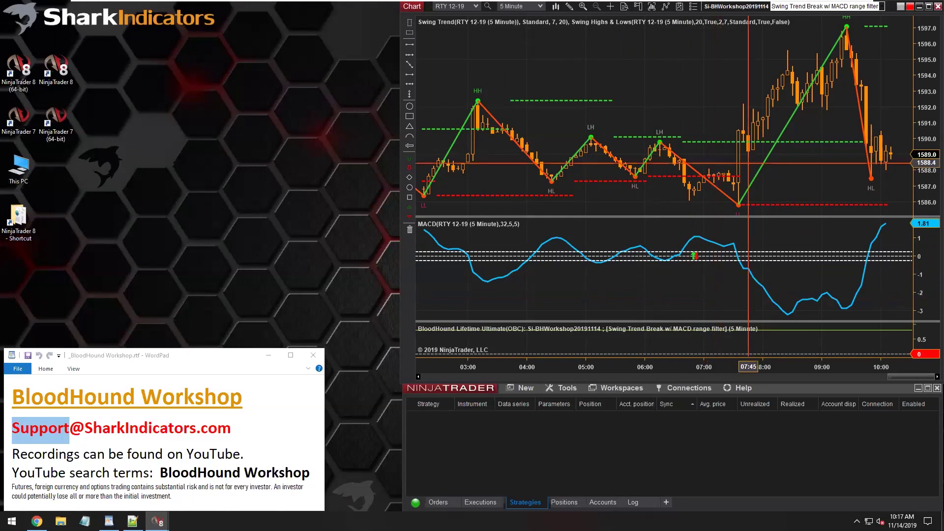
Reopen the Si-BHWorkshop20191114 template in an enlarged window and select the MACD threshold node in its logic graph.
click(735, 6)
drag(251, 126, 148, 15)
drag(333, 313, 435, 415)
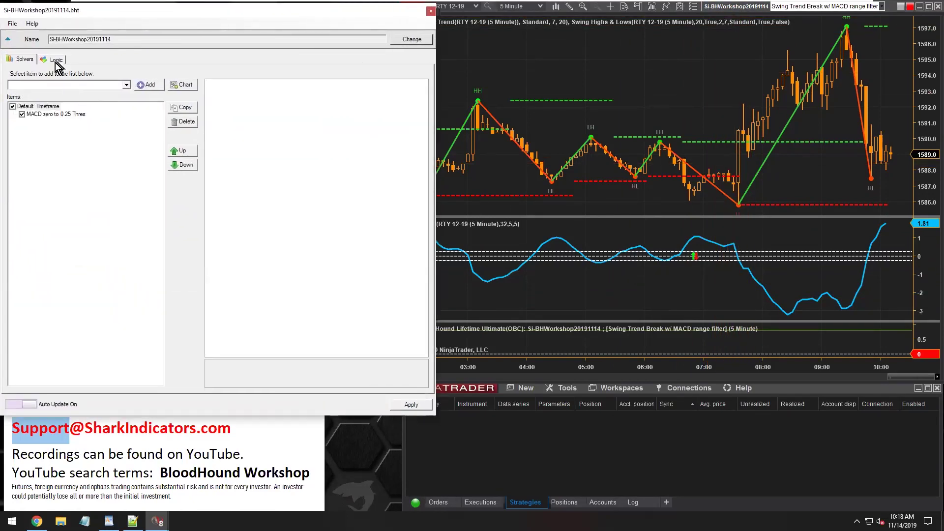
click(57, 60)
click(86, 220)
drag(87, 221, 78, 217)
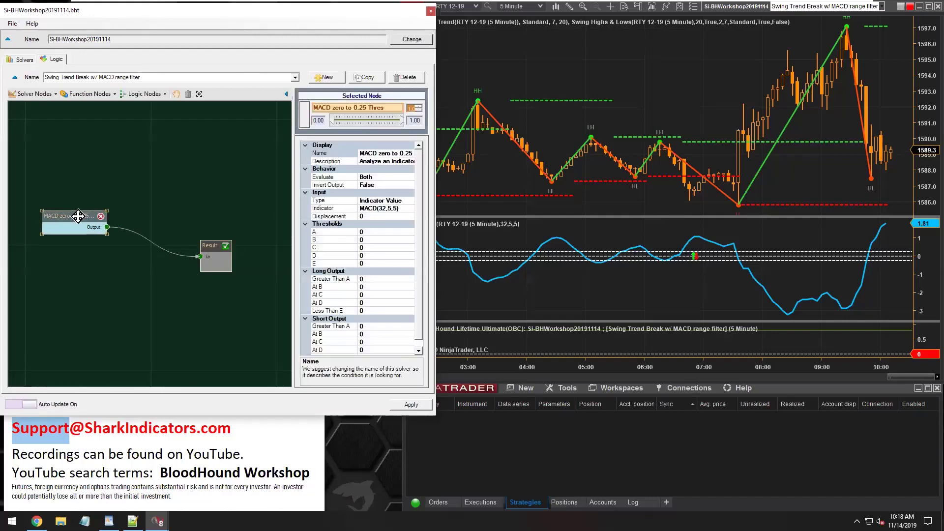
Set thresholds A and B of the MACD threshold node to 0.25 and keep threshold C at 0.
click(364, 231)
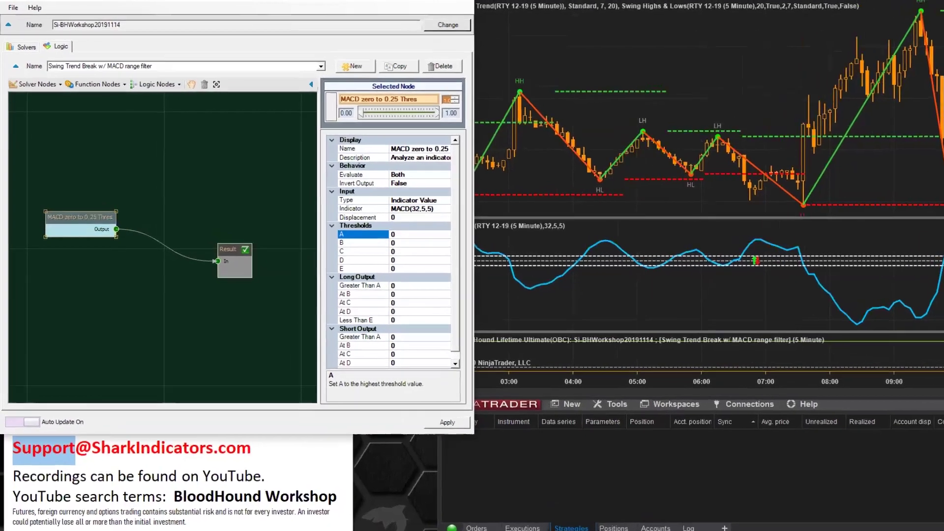
text(.25)
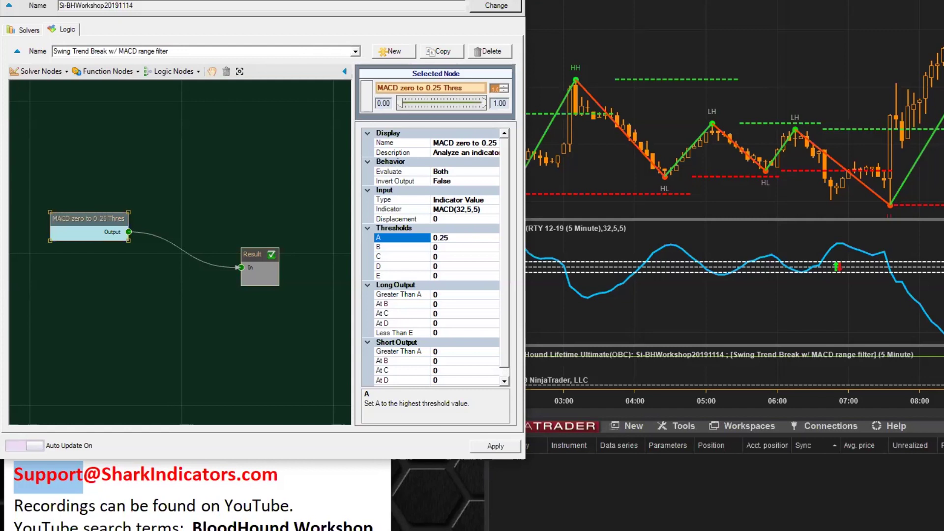
click(449, 248)
text(.25)
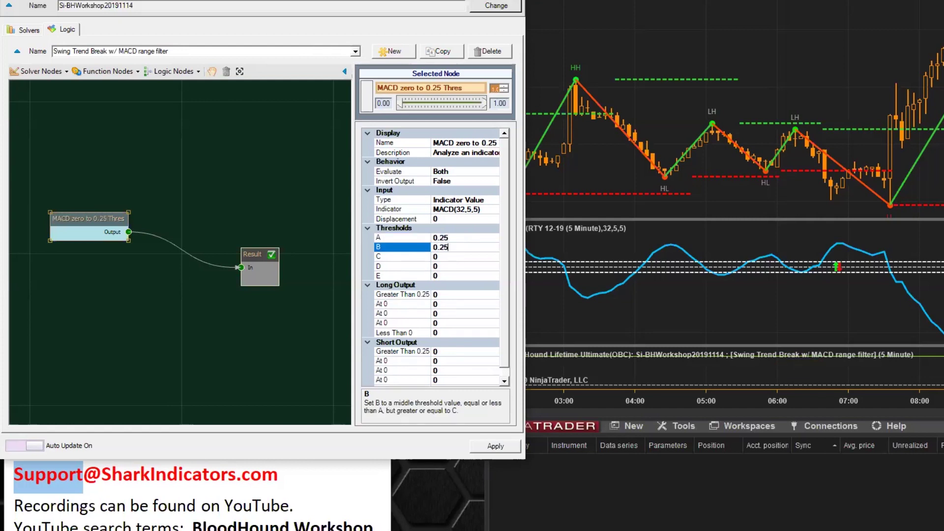
click(449, 257)
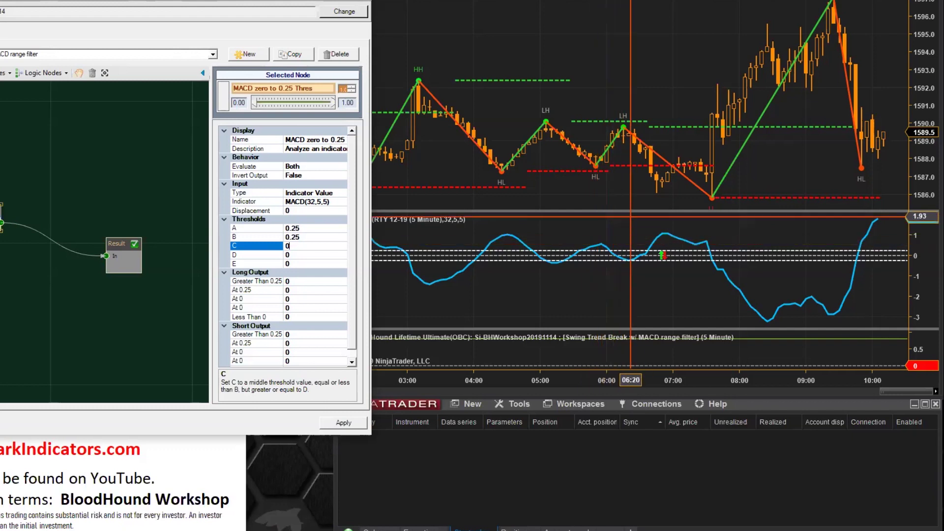
Enlarge the chart's MACD panel by shifting its divider with the price panel upward.
click(639, 226)
drag(619, 212, 700, 183)
drag(611, 129, 617, 231)
drag(609, 190, 626, 221)
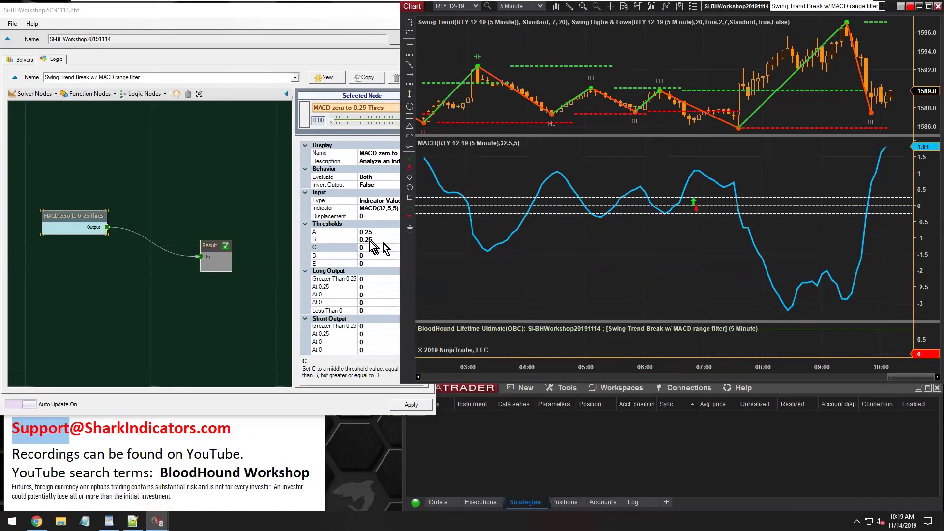
Review the values of thresholds A through E on the MACD threshold node.
click(261, 237)
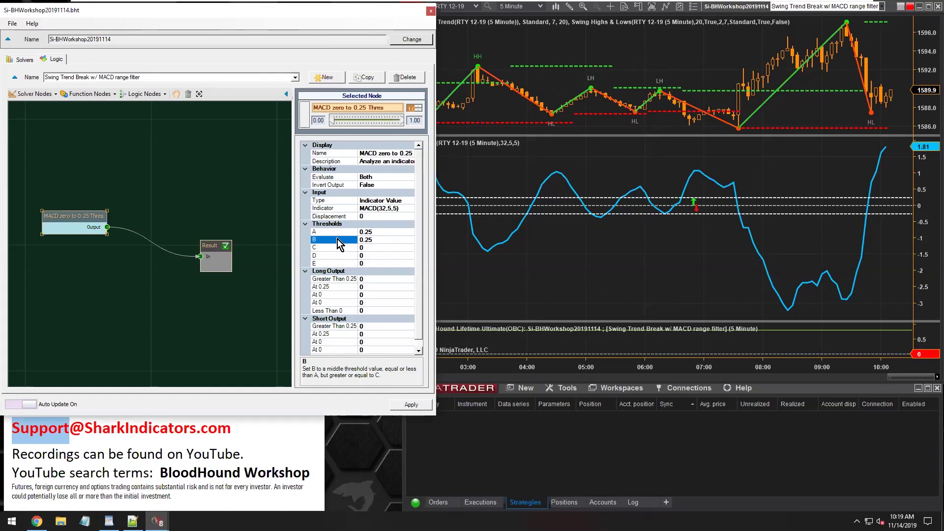
click(375, 263)
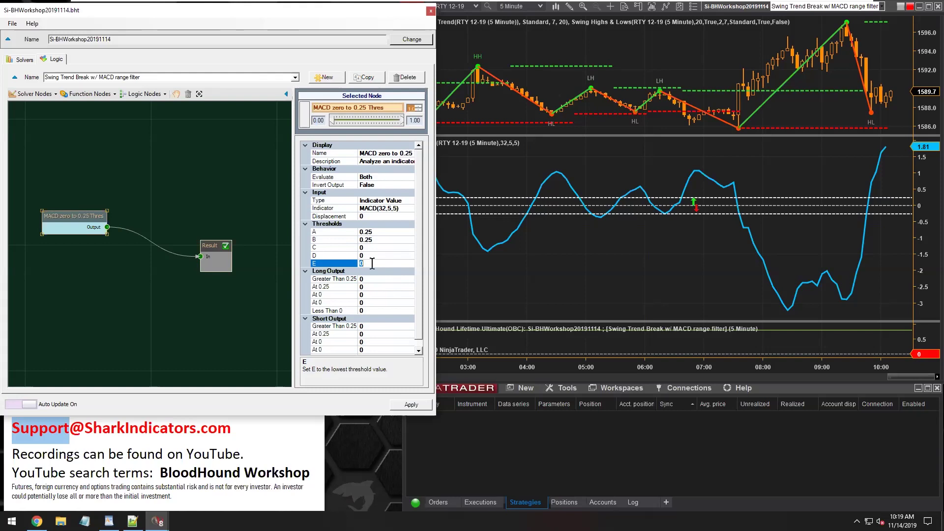
click(373, 248)
click(373, 232)
click(376, 240)
click(377, 230)
click(377, 243)
click(376, 231)
click(378, 238)
click(375, 232)
click(376, 240)
click(377, 247)
click(377, 255)
click(377, 262)
Make the template window taller and widen the node property area to fit all Long and Short Output settings.
click(328, 287)
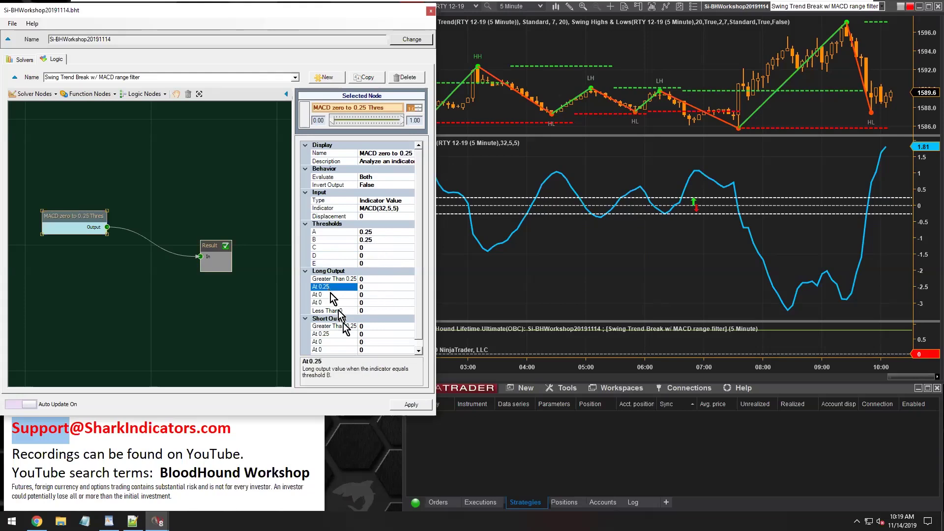
drag(350, 416, 350, 451)
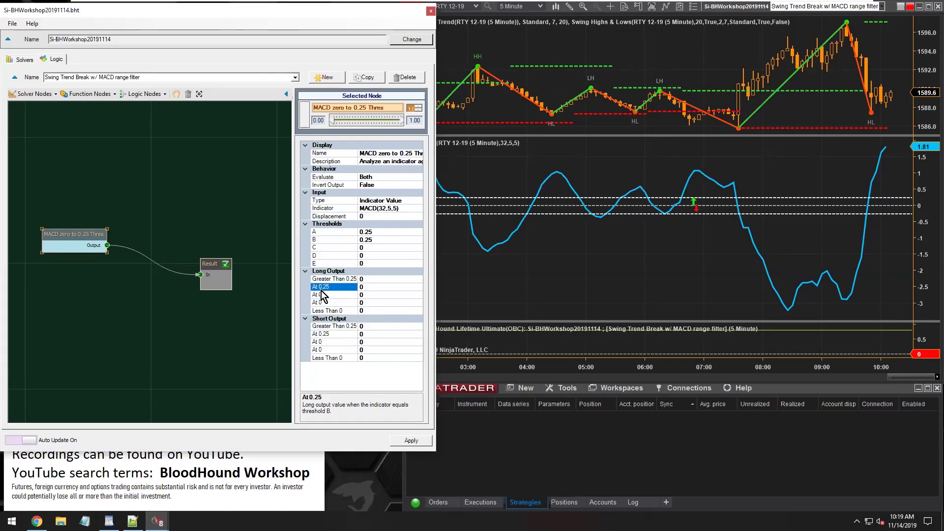
drag(293, 285, 265, 286)
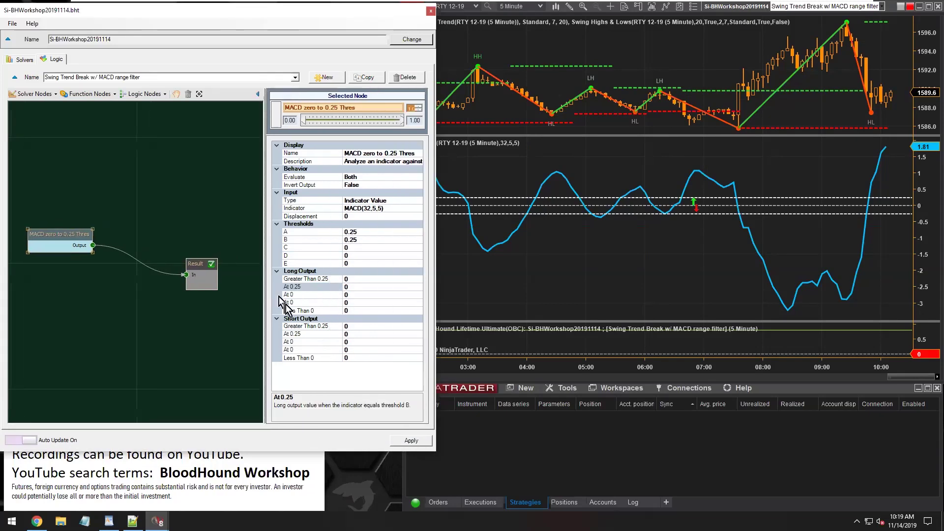
Set the Long Output at 0.25, for threshold B, to 1.
click(299, 285)
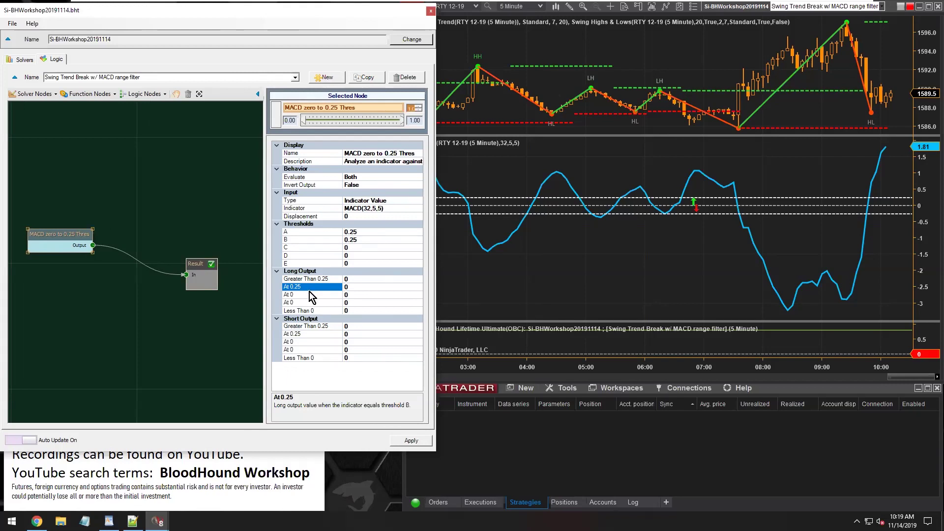
click(299, 279)
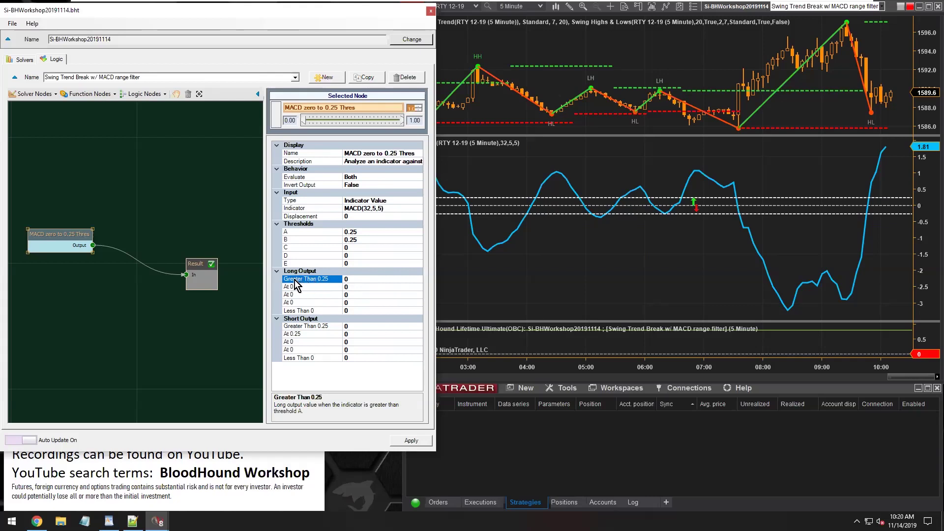
double_click(352, 279)
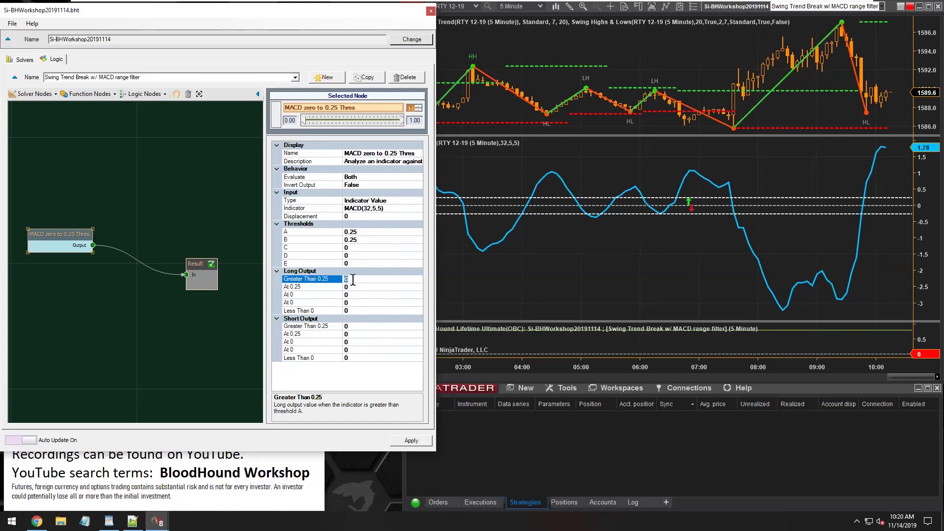
click(303, 288)
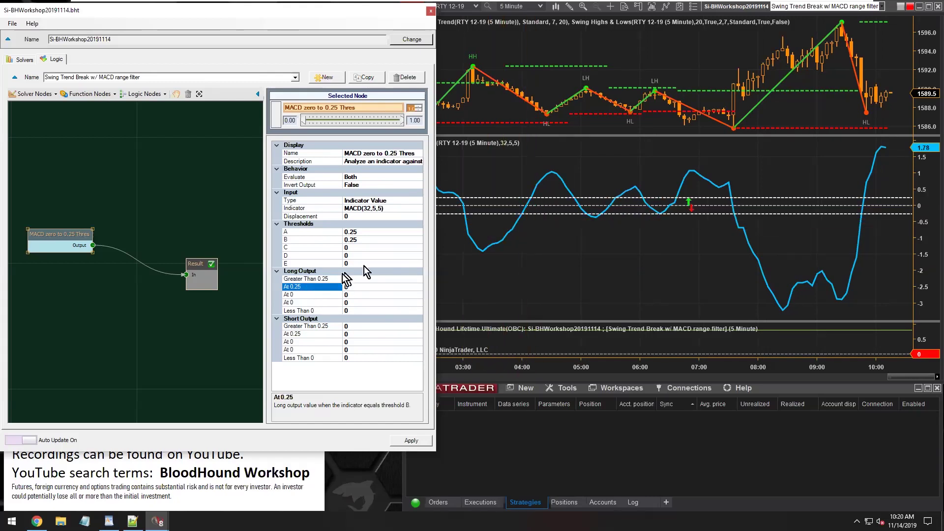
click(348, 287)
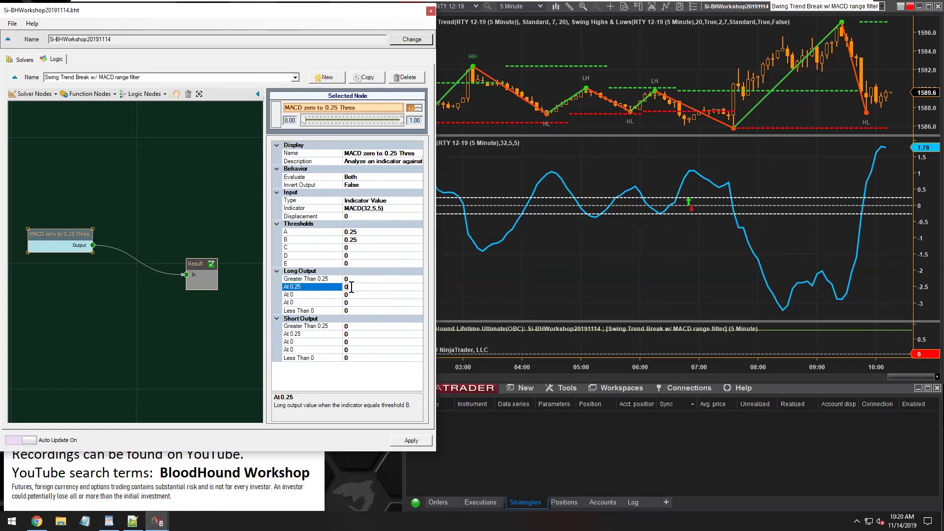
key(BackSpace)
text(1)
Set the Long Output at 0, for threshold C, to 1.
click(353, 293)
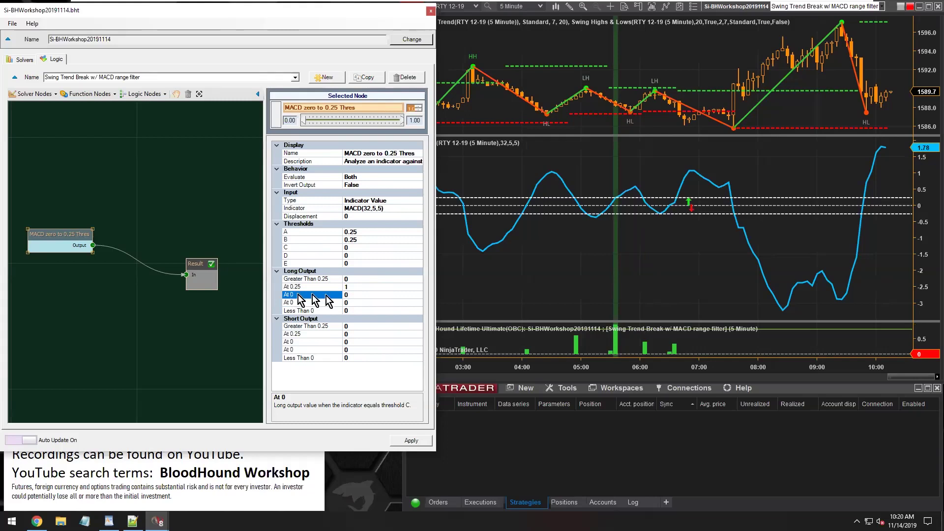
click(352, 294)
key(BackSpace)
text(1)
key(Up)
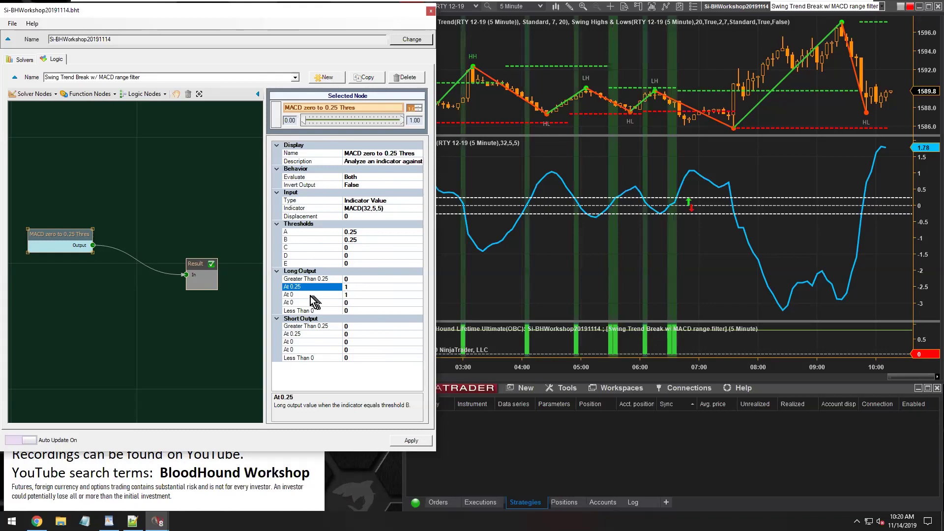
click(309, 295)
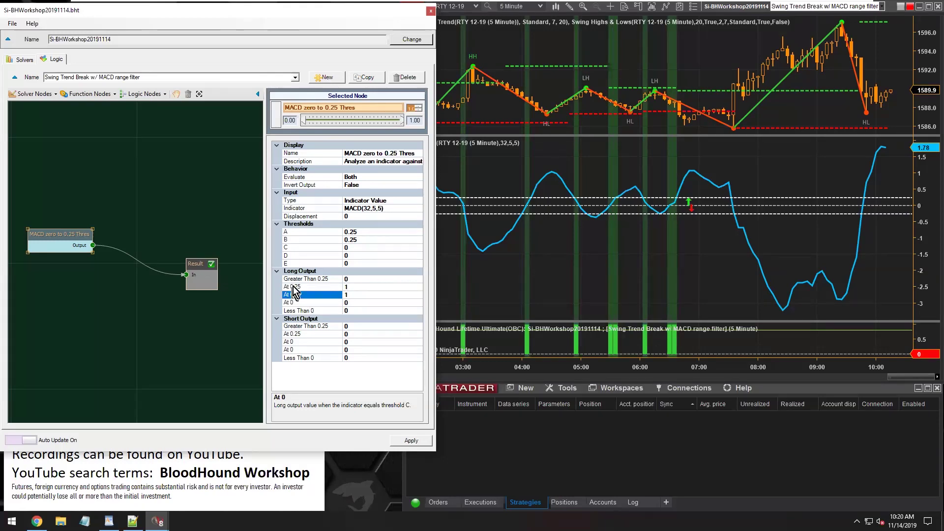
click(295, 287)
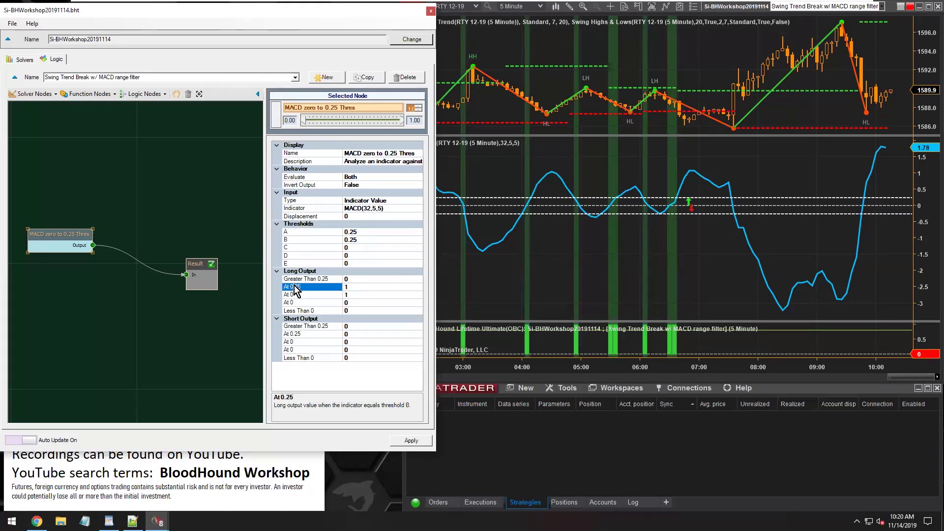
click(300, 295)
click(299, 288)
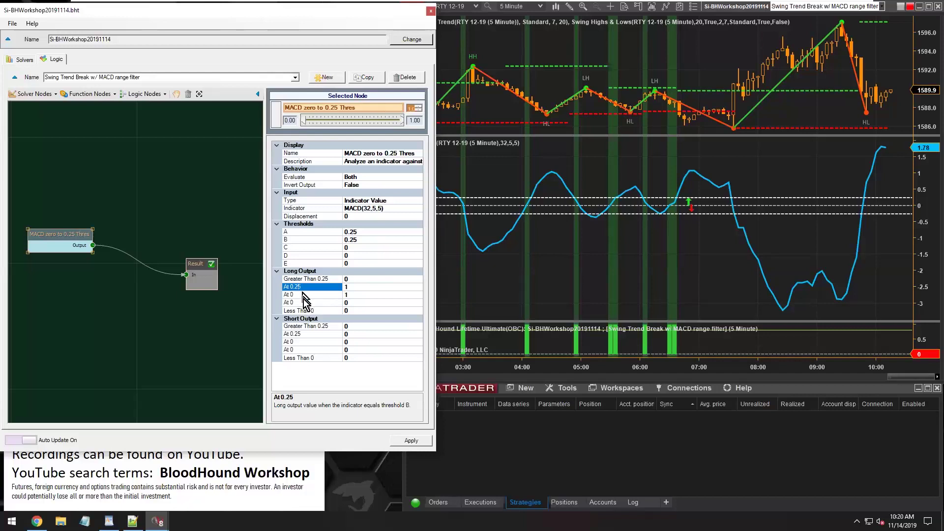
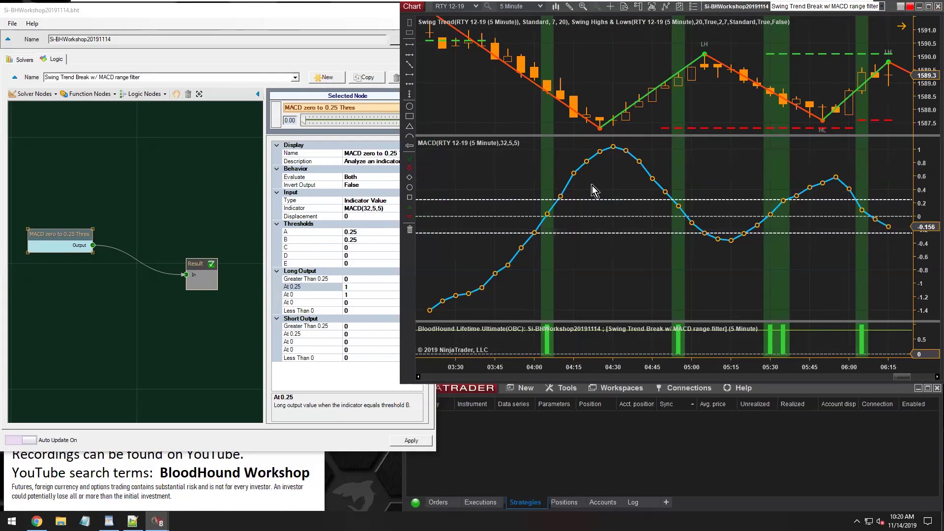
Change the MACD plot style to Dot with a width of 2 in the chart's indicator settings.
drag(550, 46, 423, 38)
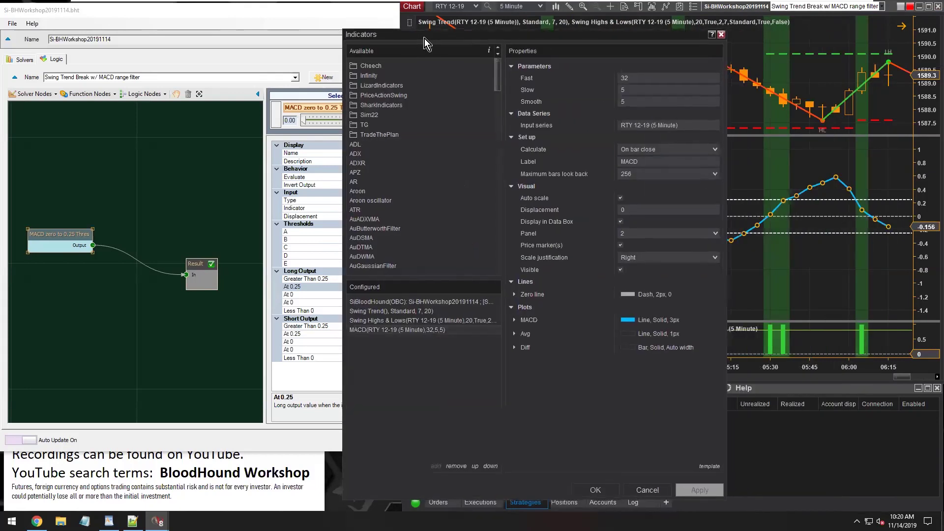
click(529, 319)
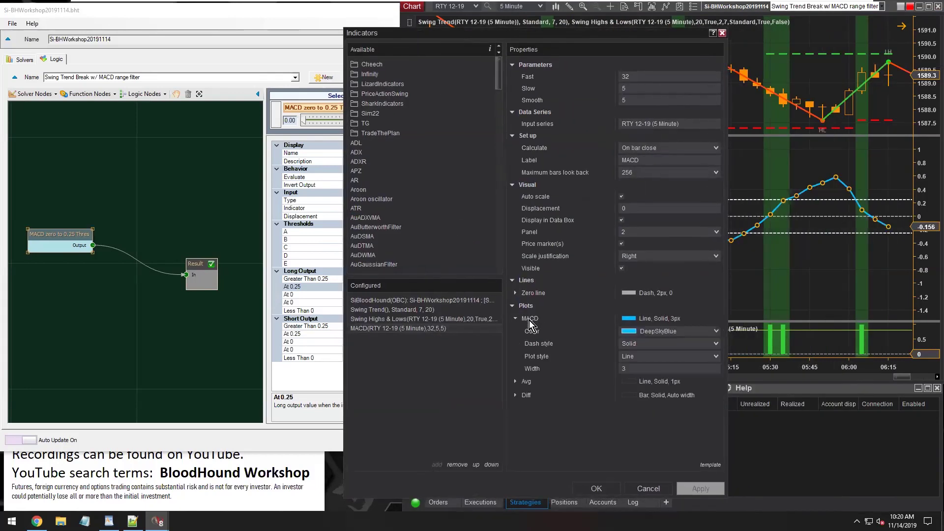
click(640, 357)
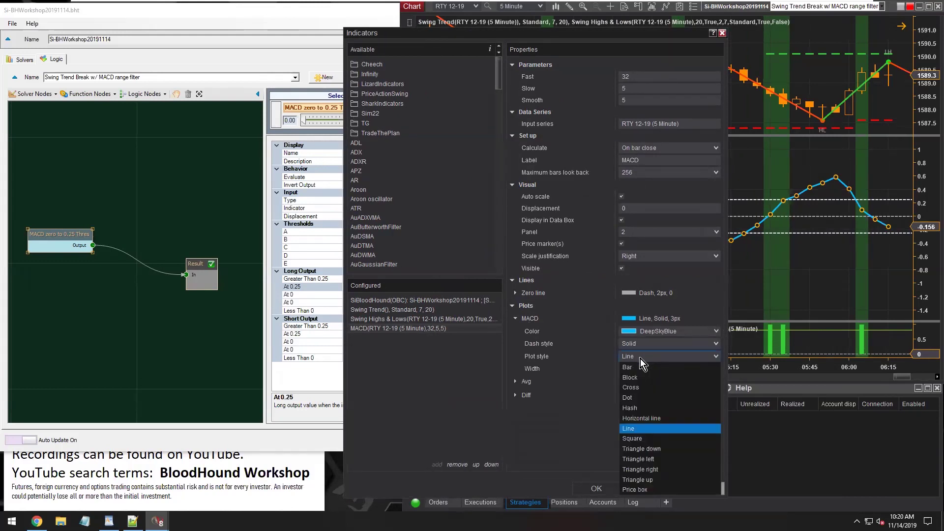
click(644, 398)
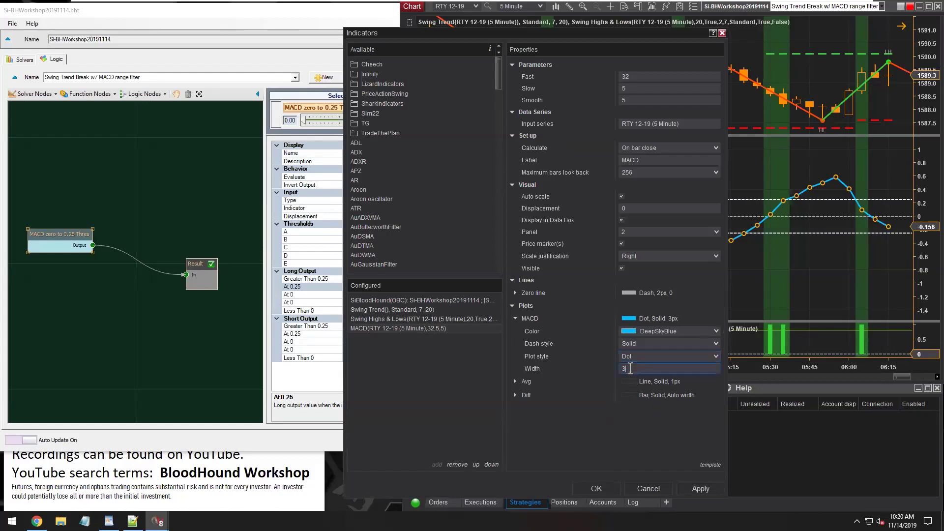
text(2)
click(596, 488)
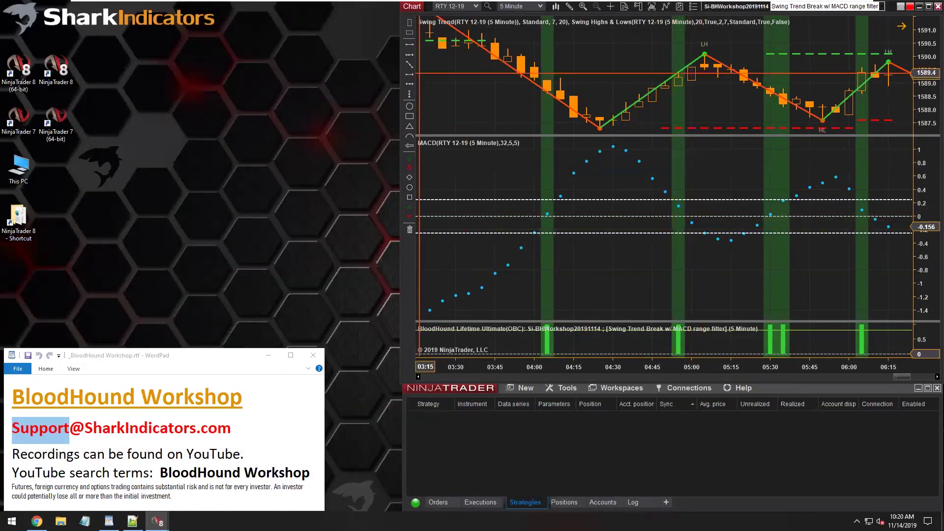
Draw a downward arrow line in the MACD panel and reposition it from about 06:00 toward the 0.25 line.
click(410, 64)
mouse_move(610, 173)
mouse_down()
mouse_move(671, 201)
mouse_move(646, 191)
mouse_move(516, 200)
mouse_move(735, 199)
mouse_move(752, 186)
mouse_move(824, 196)
mouse_up()
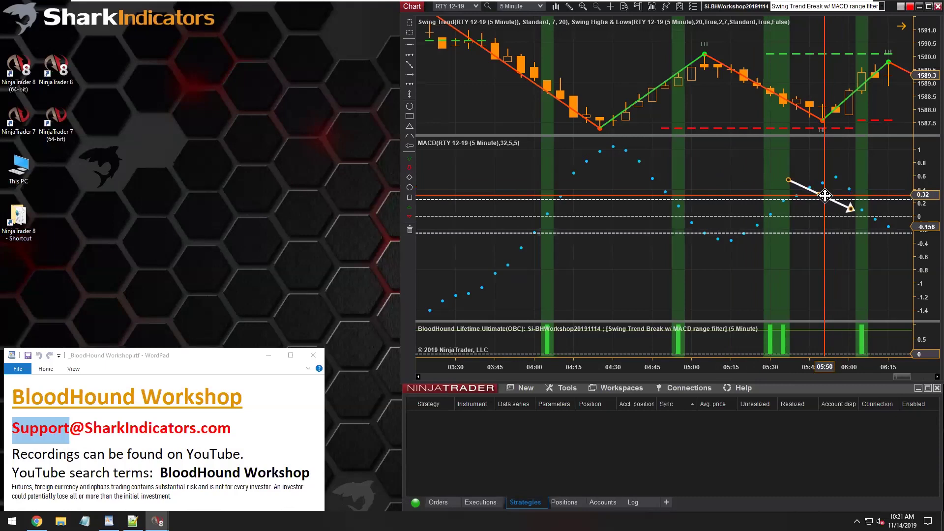
drag(824, 196, 832, 195)
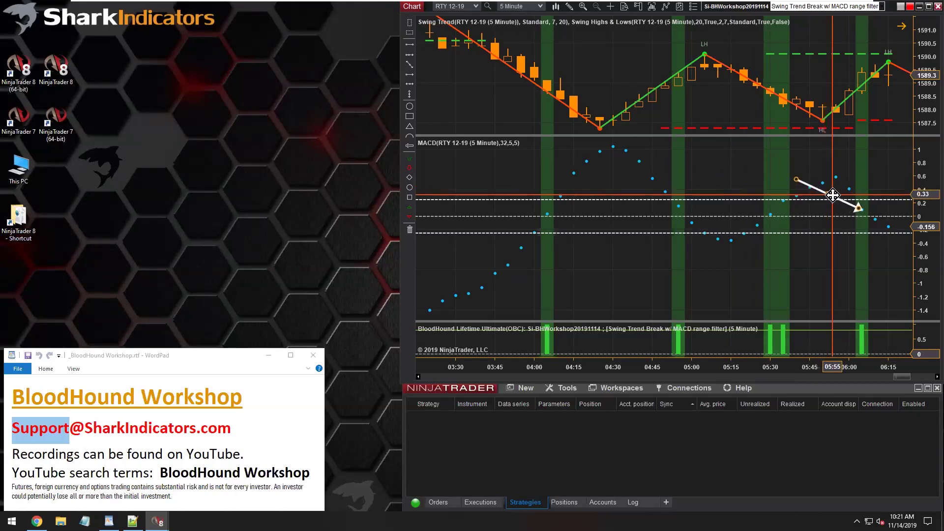
mouse_move(832, 195)
mouse_down()
mouse_move(532, 207)
mouse_move(652, 189)
mouse_move(818, 190)
mouse_up()
drag(732, 187, 536, 181)
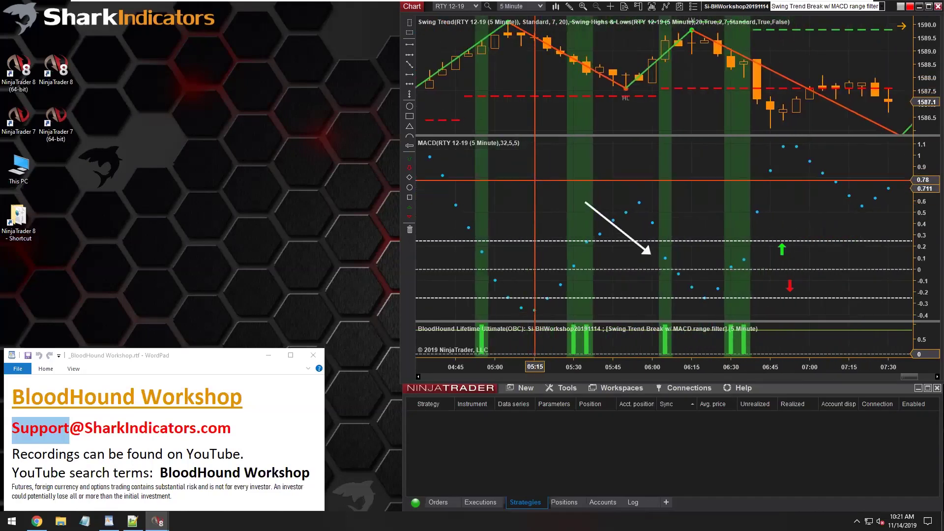
drag(619, 231, 668, 215)
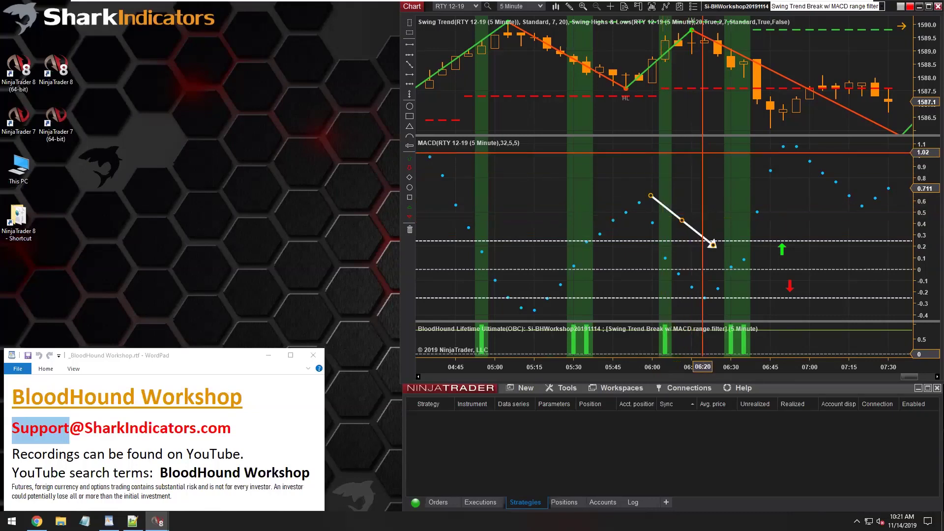
Reopen the BloodHound template on its logic view, enlarge the window and shift the MACD threshold node slightly toward the Result node.
click(722, 7)
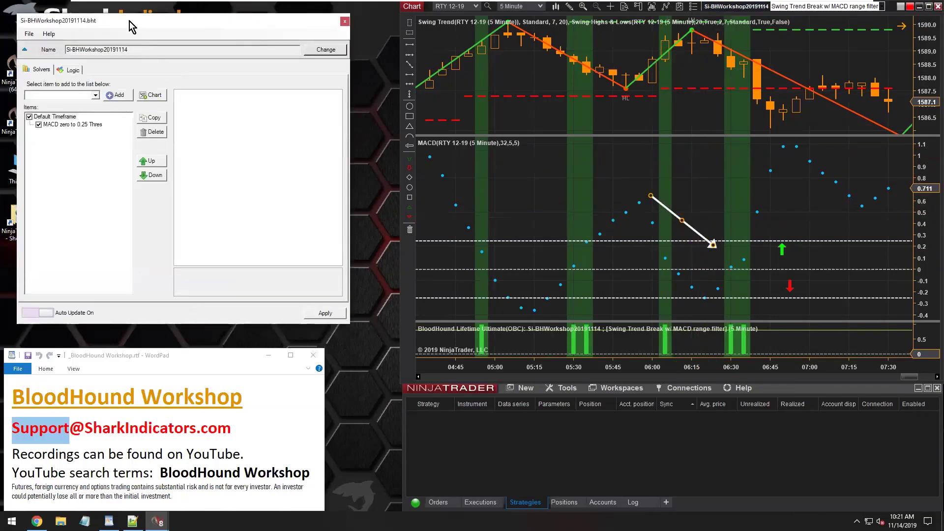
drag(131, 23, 114, 11)
click(55, 58)
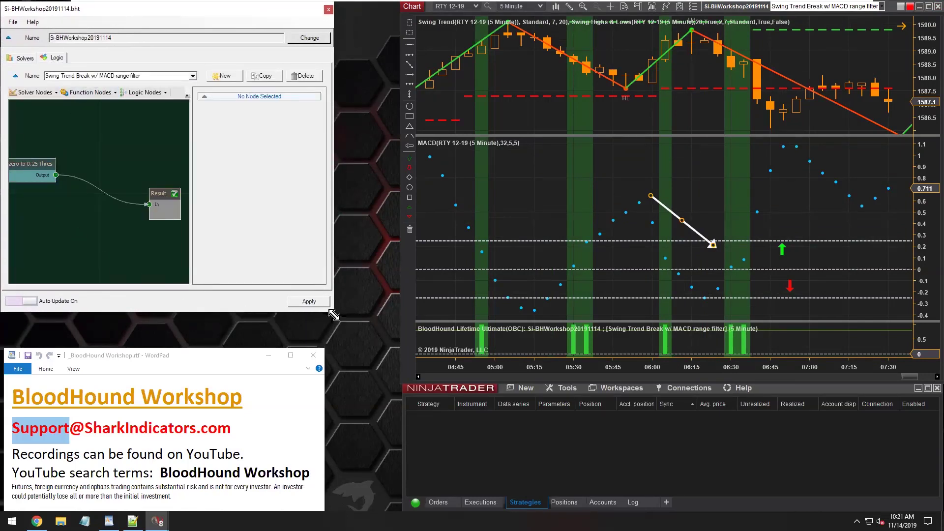
drag(334, 316, 427, 390)
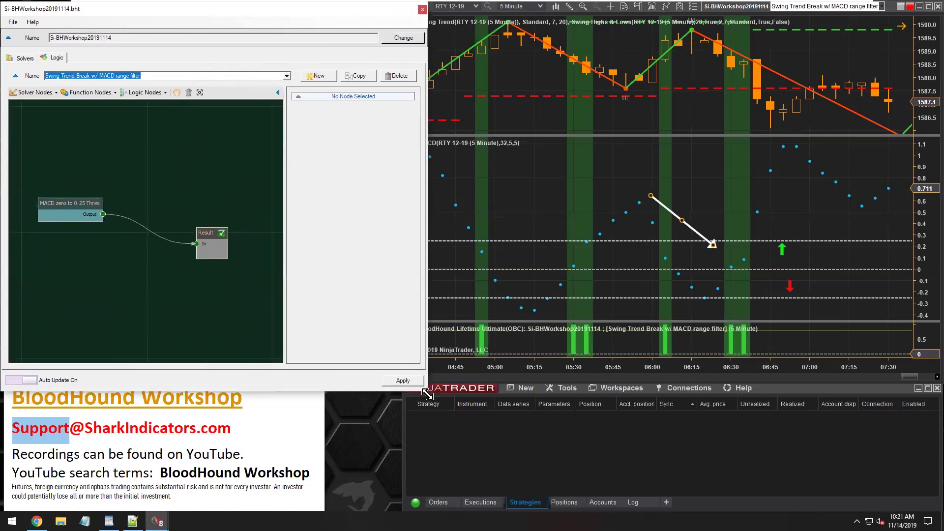
click(76, 203)
drag(80, 203, 82, 202)
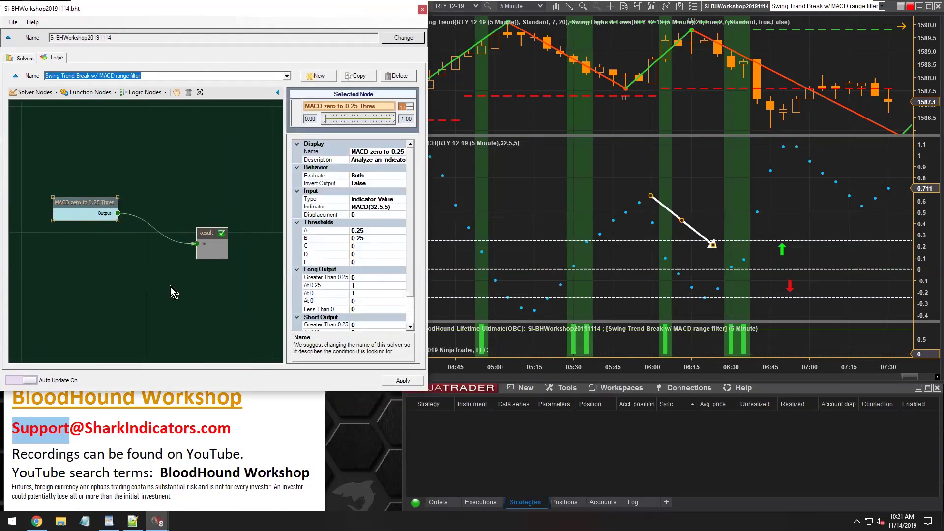
Move the arrow line down to follow the MACD dots falling from 0.25 through zero.
click(666, 211)
mouse_move(666, 212)
mouse_down()
mouse_move(664, 248)
mouse_move(649, 243)
mouse_move(689, 261)
mouse_move(634, 272)
mouse_move(672, 268)
mouse_move(657, 258)
mouse_up()
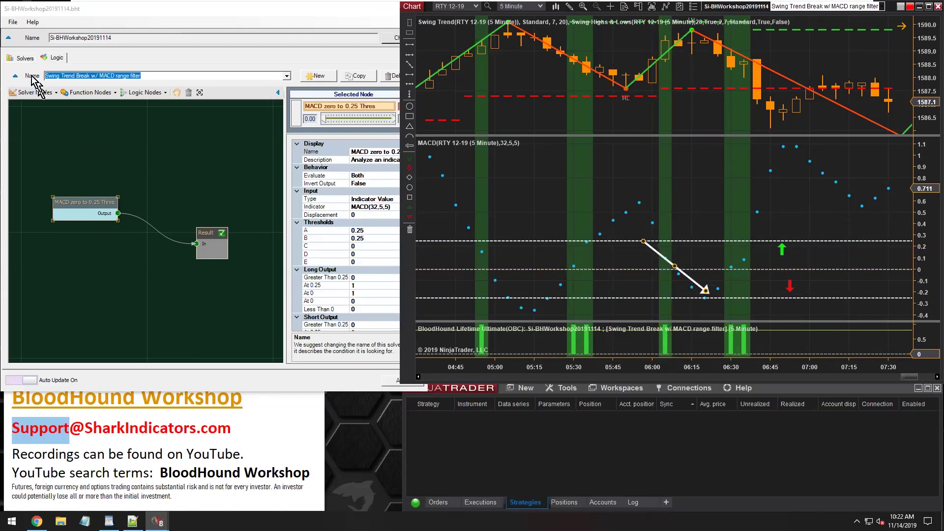
Duplicate the MACD zero to 0.25 Thres solver and name the copy MACD zero to -0.25 Thres.
click(24, 58)
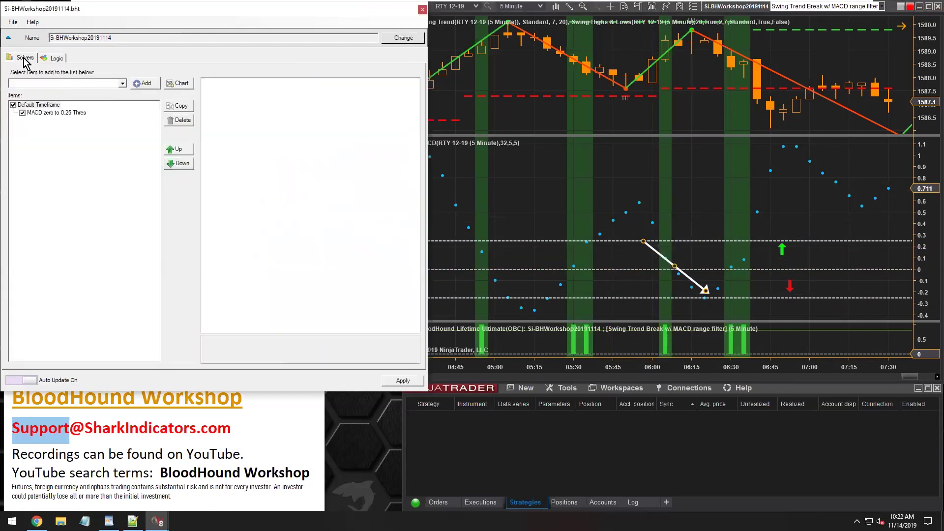
click(46, 114)
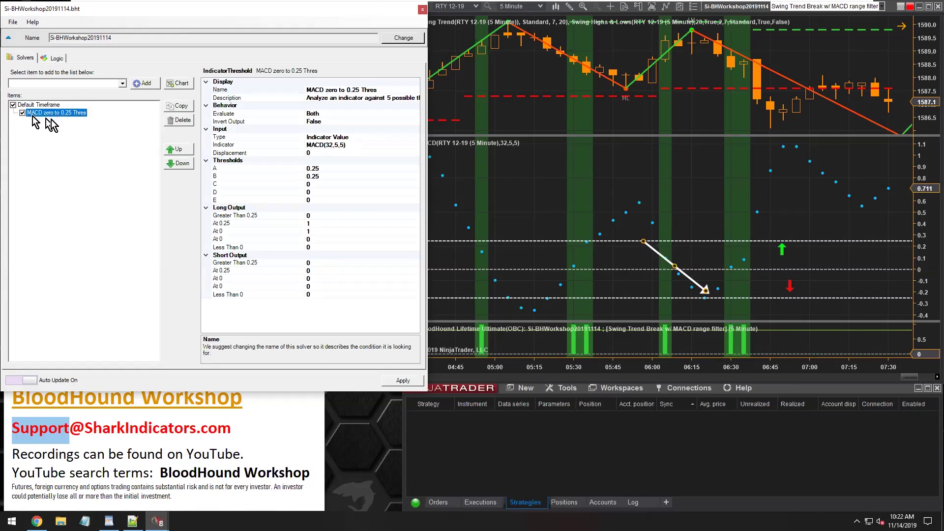
click(182, 109)
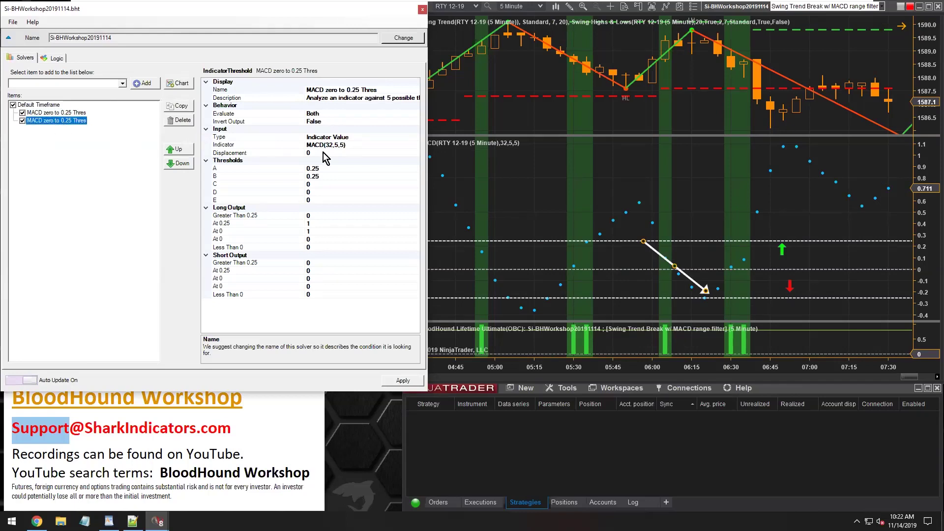
click(346, 90)
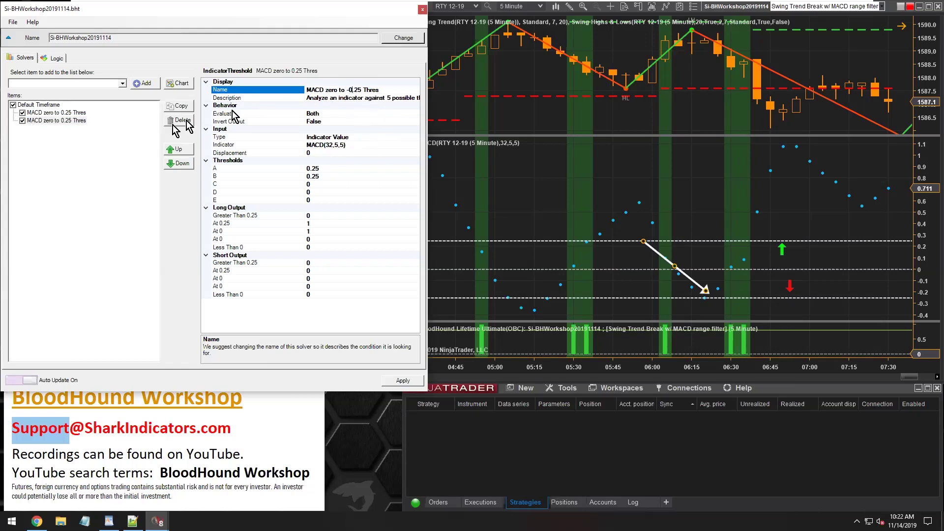
click(60, 113)
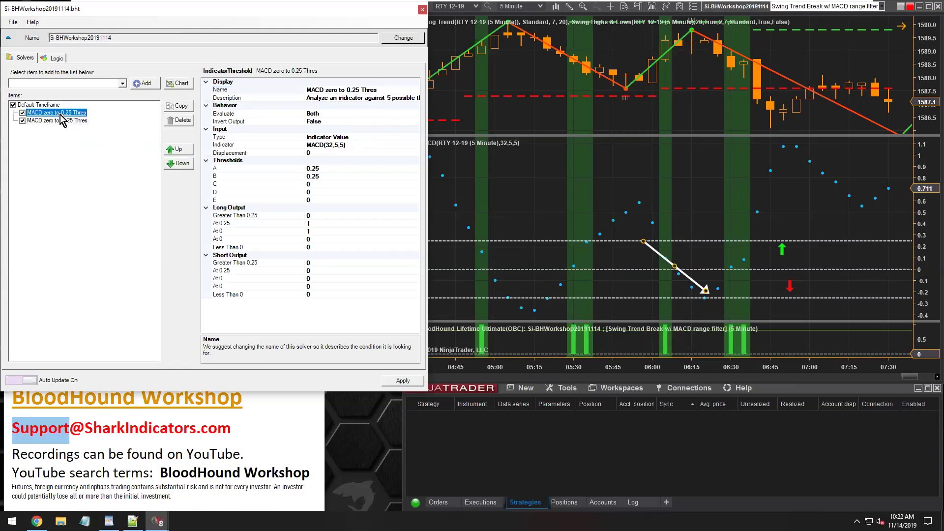
click(63, 122)
Rename the original MACD threshold solver to MACD zero to +0.25 Thres.
click(348, 90)
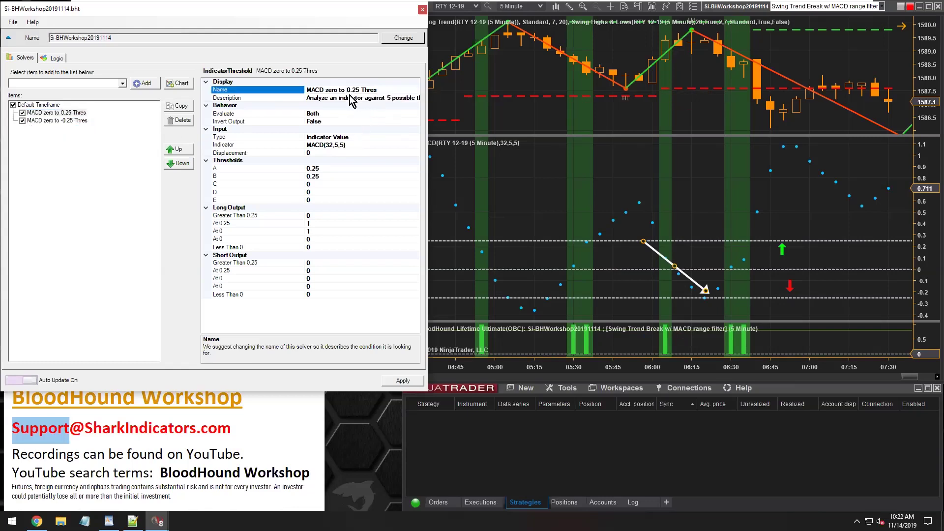
text(+)
click(67, 122)
click(63, 113)
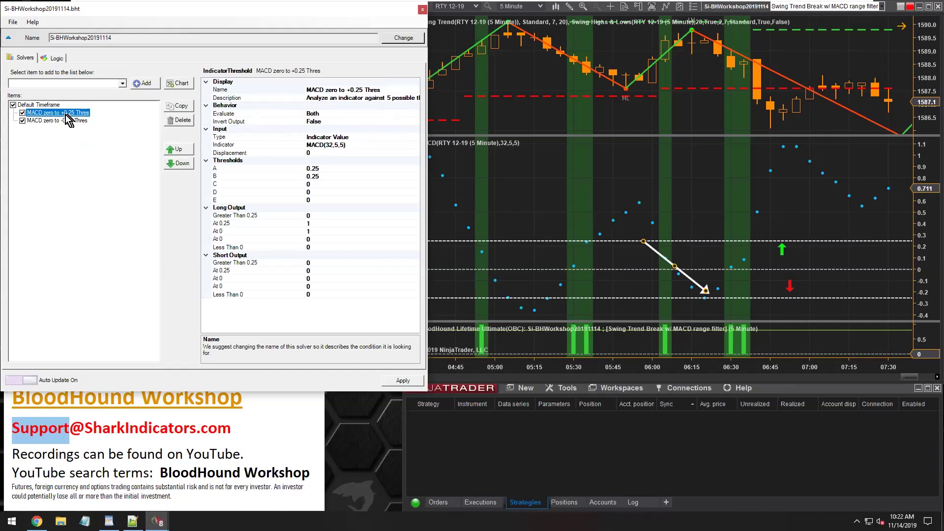
Set thresholds A and B of the MACD zero to -0.25 Thres solver to 0.
click(66, 121)
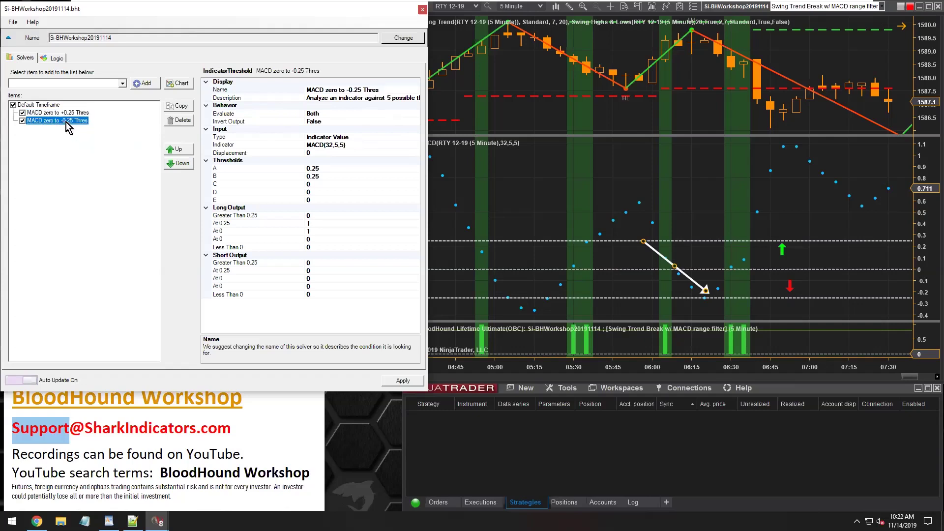
click(320, 169)
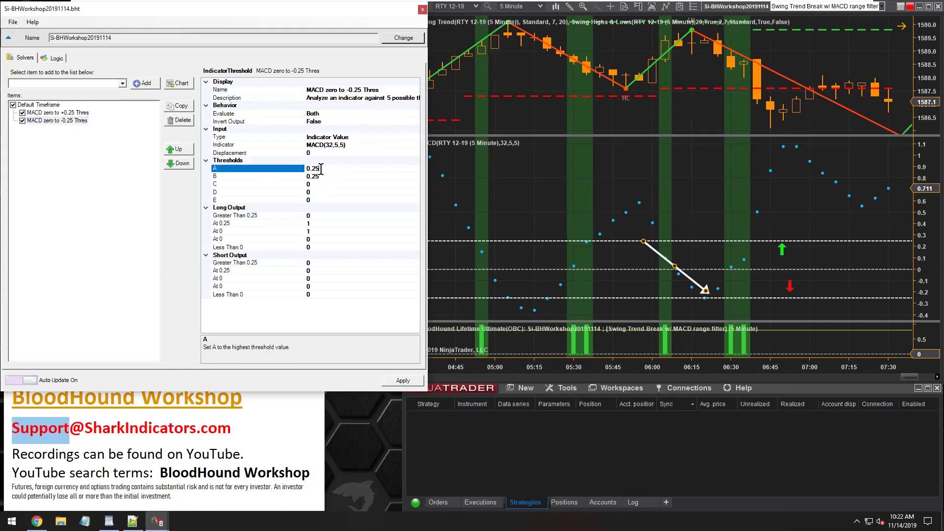
click(229, 145)
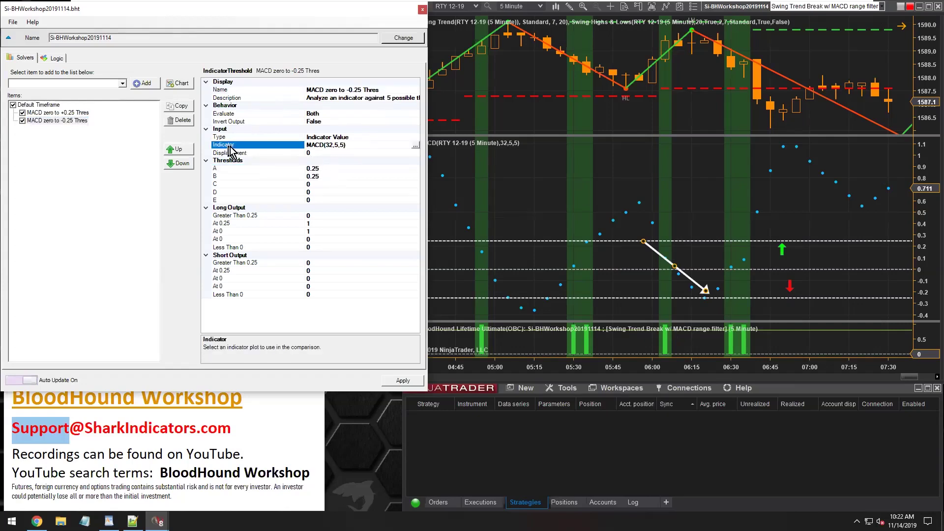
mouse_move(305, 145)
mouse_down()
mouse_move(296, 145)
mouse_move(305, 144)
mouse_up()
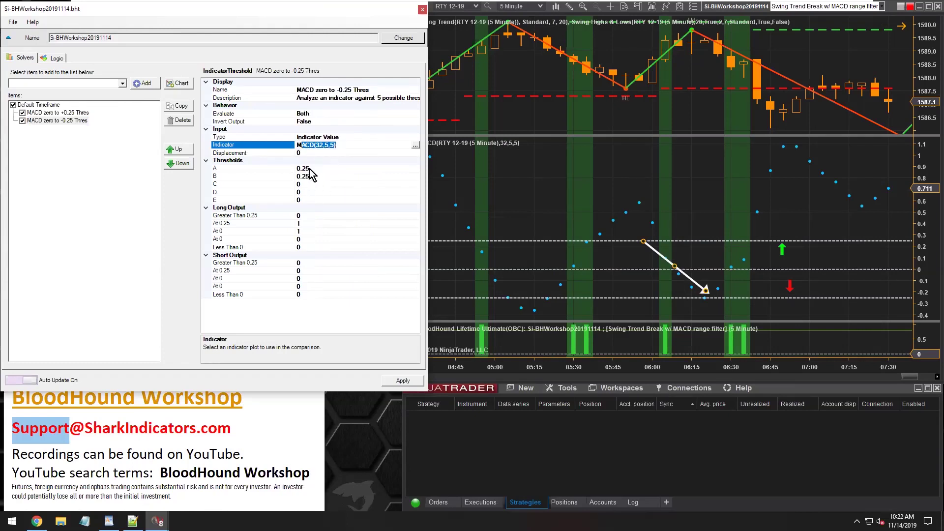
click(309, 168)
text(0)
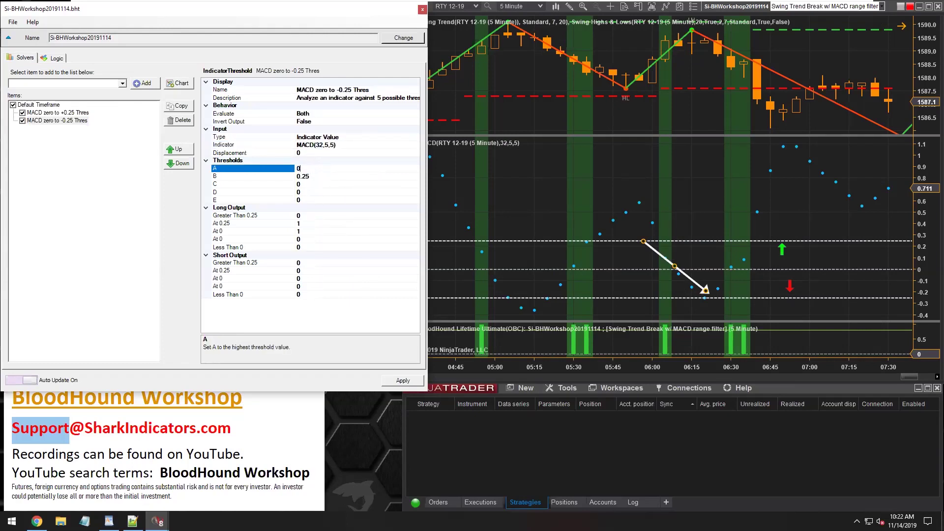
click(314, 176)
text(0)
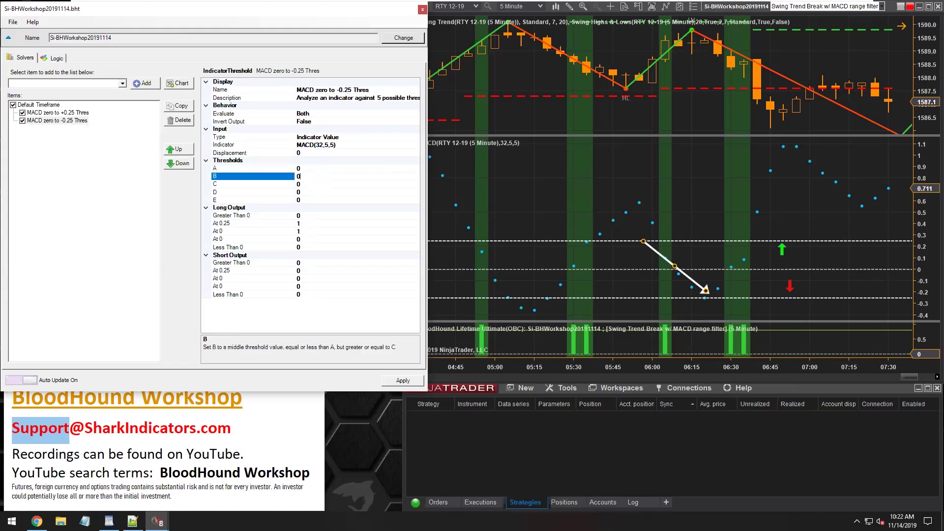
Set thresholds D and E of the MACD zero to -0.25 Thres solver to -0.25 and collapse the Long Output group.
click(309, 192)
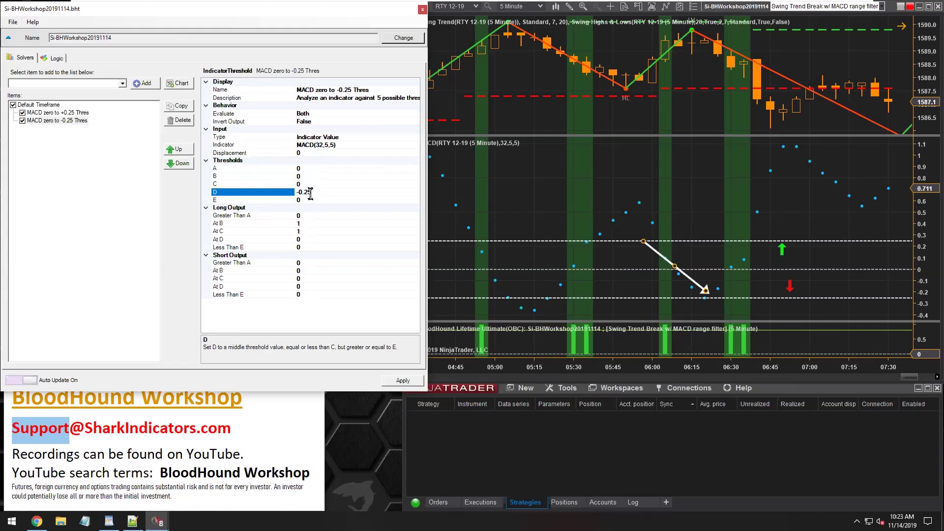
click(324, 205)
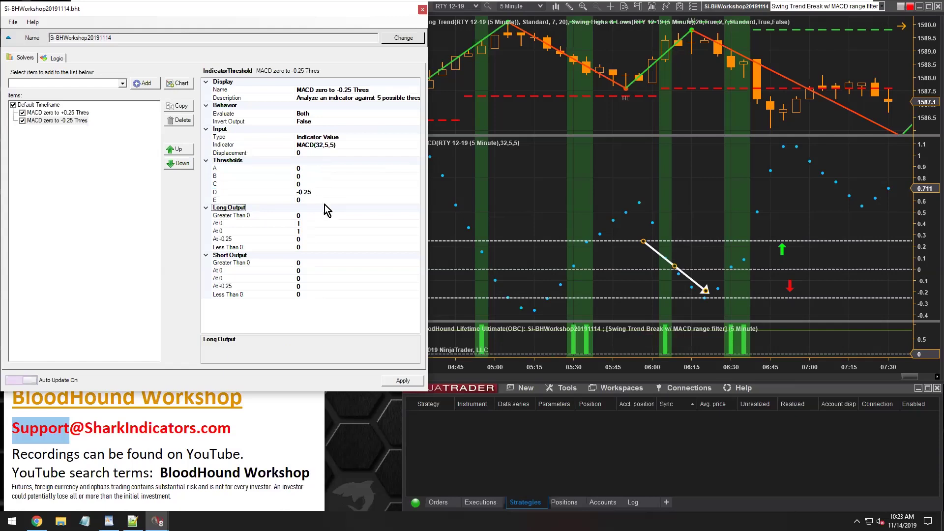
double_click(324, 204)
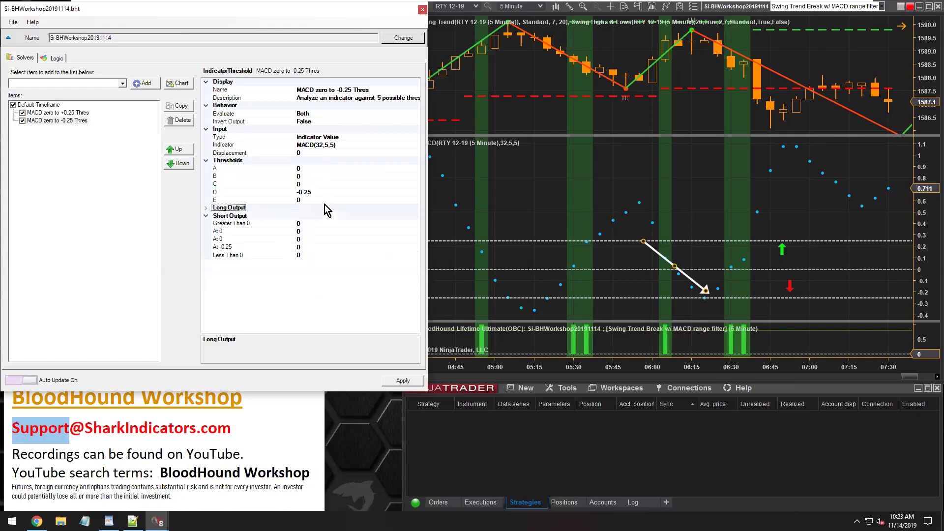
click(317, 199)
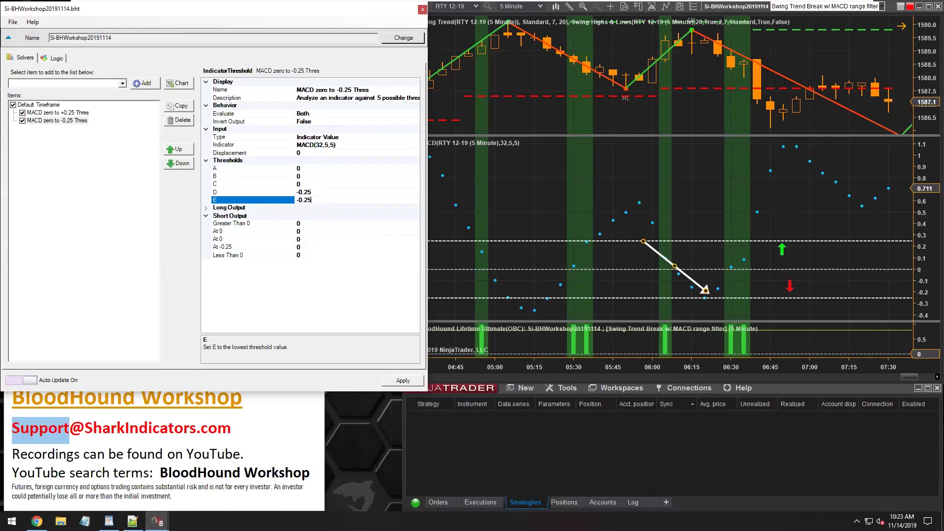
click(317, 184)
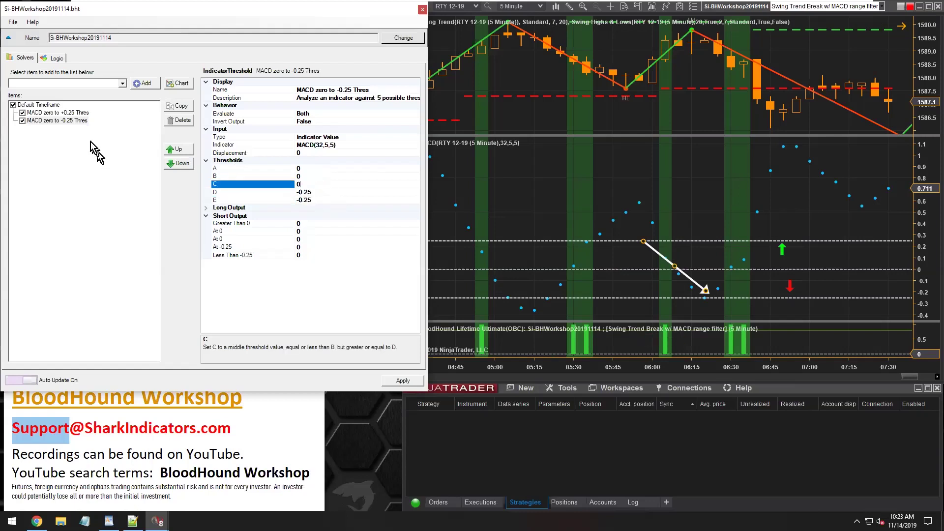
Review thresholds A and B of the MACD zero to +0.25 Thres solver for comparison.
click(58, 115)
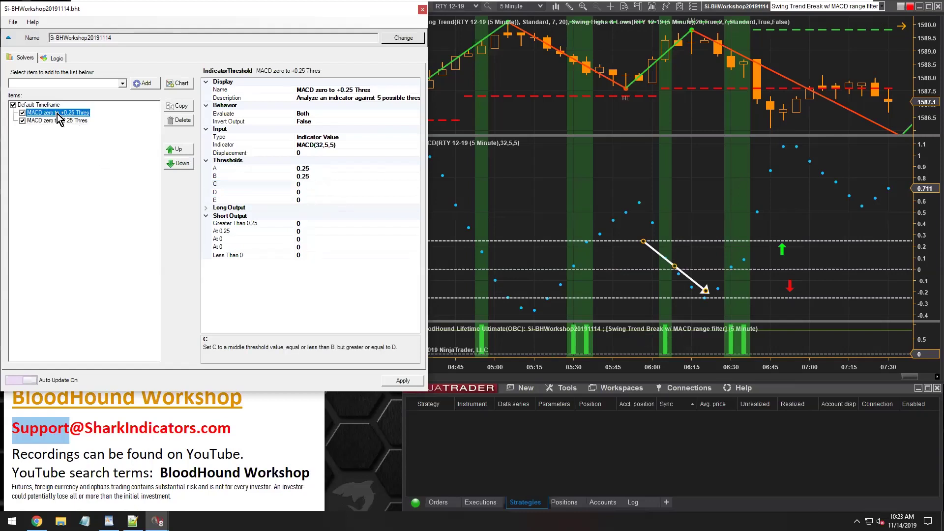
click(306, 168)
drag(310, 167, 299, 168)
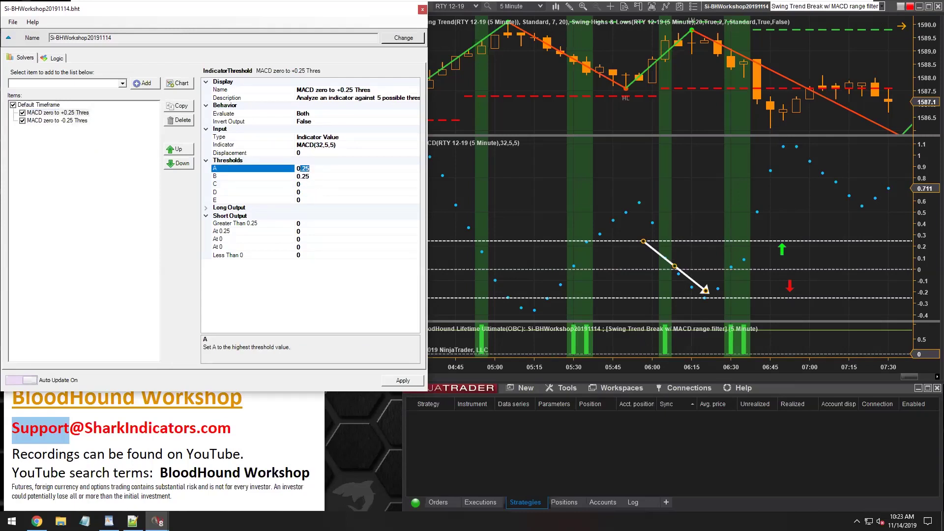
click(255, 176)
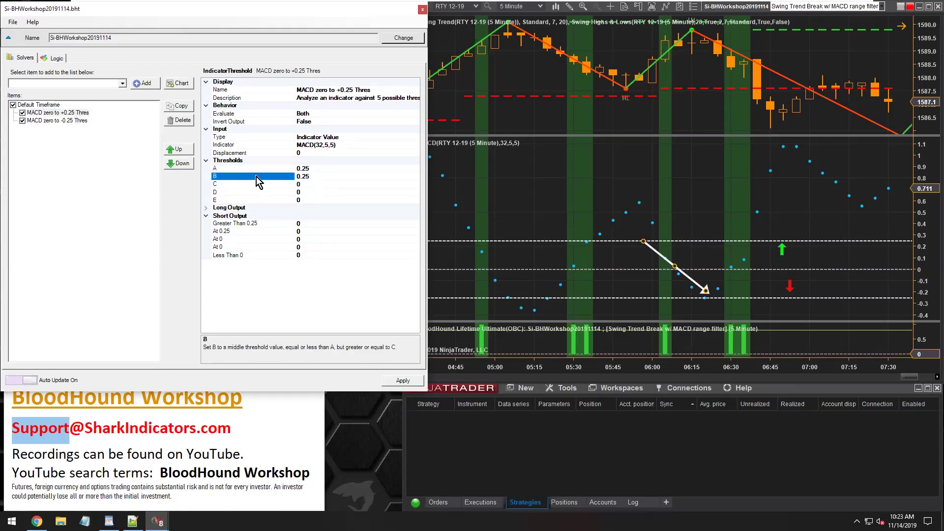
Review thresholds A through E of the MACD zero to -0.25 Thres solver.
click(57, 121)
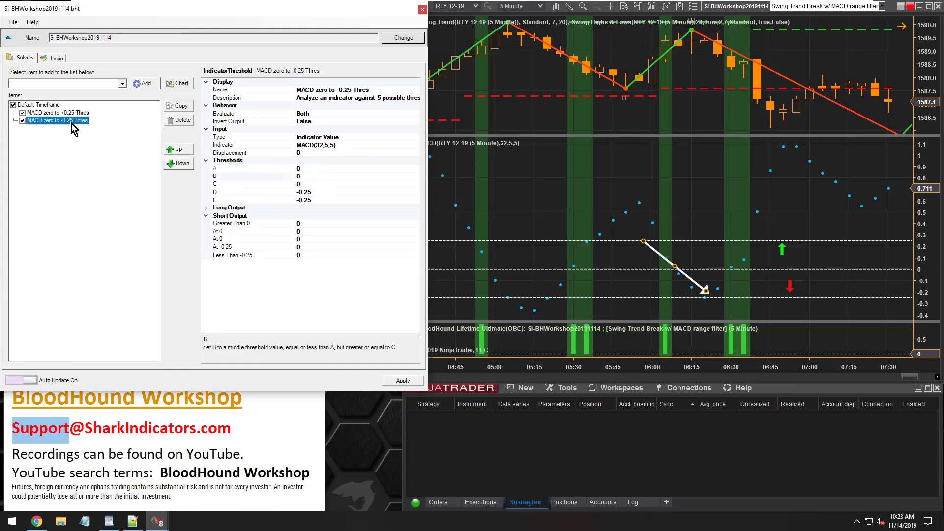
click(271, 200)
click(268, 192)
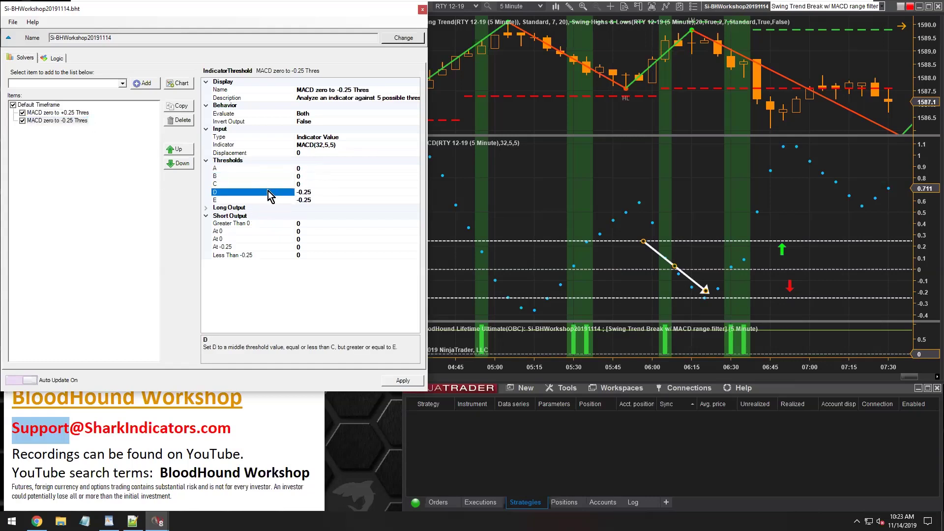
click(233, 169)
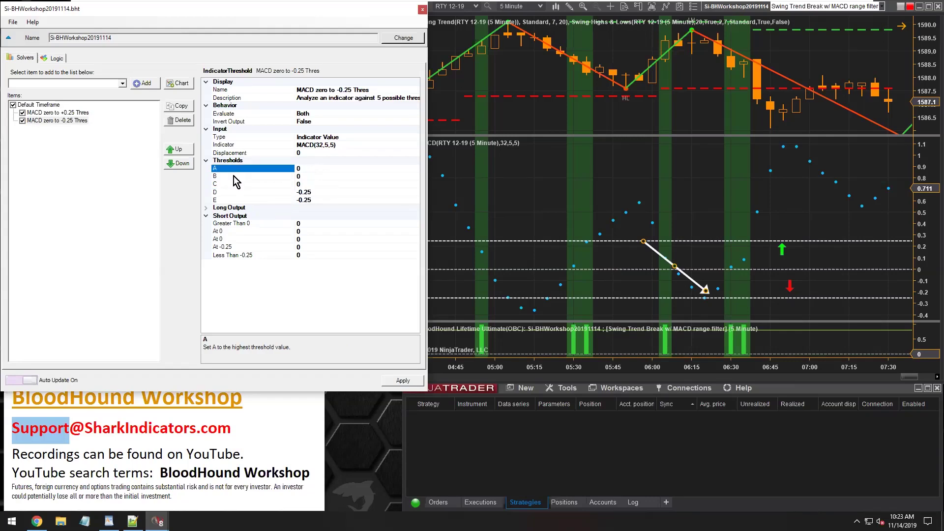
click(234, 176)
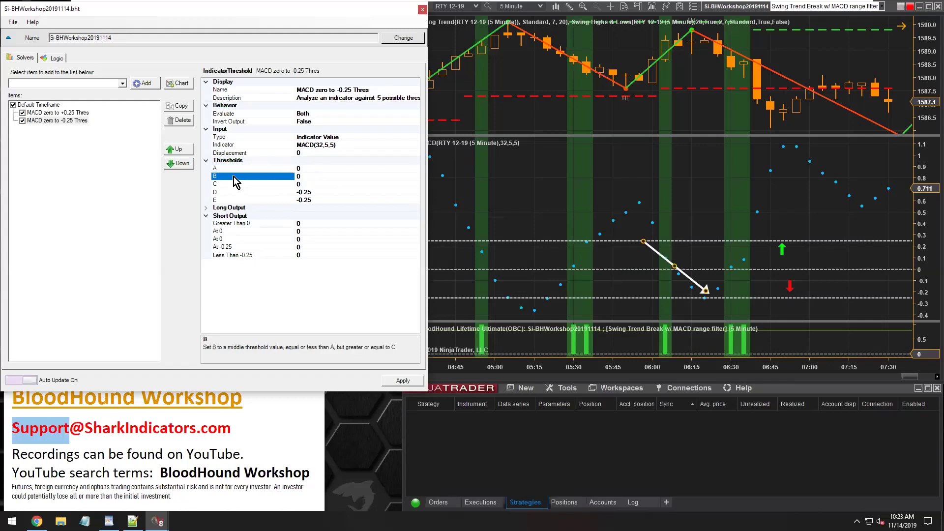
click(234, 184)
click(234, 189)
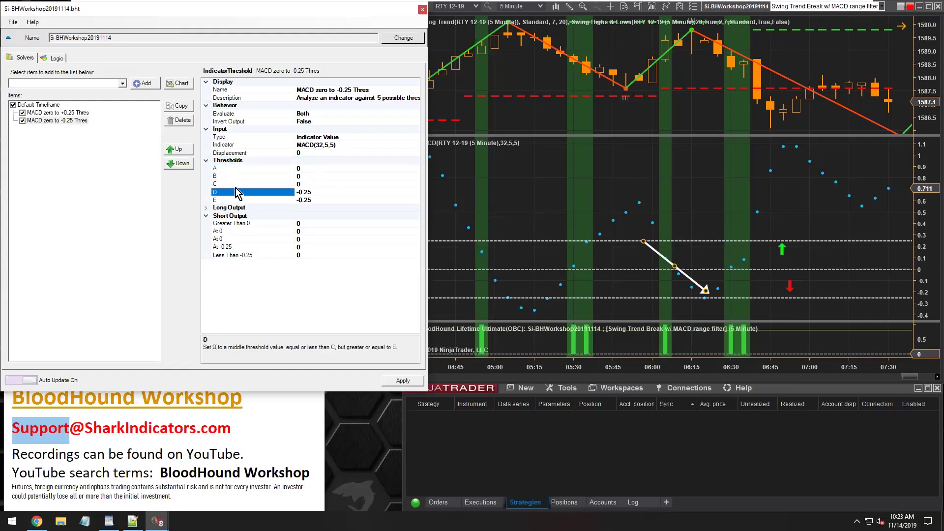
click(249, 169)
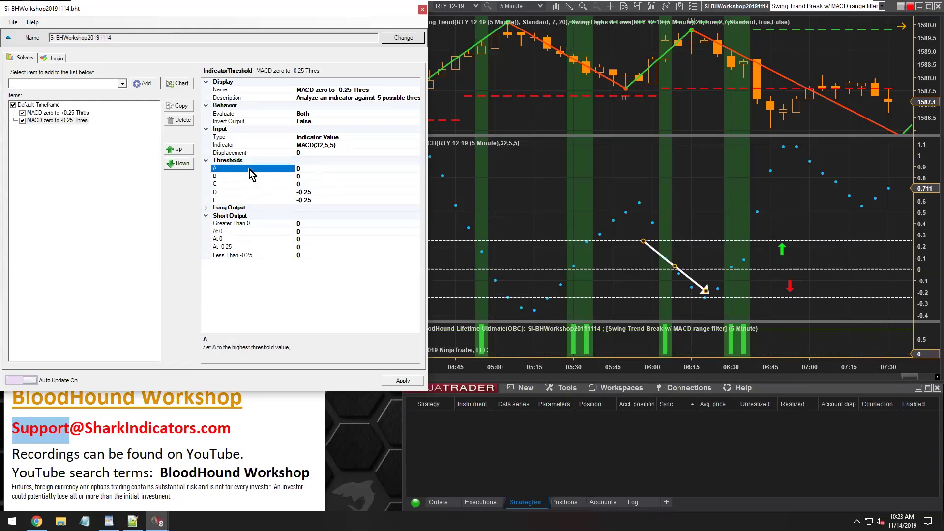
click(248, 176)
click(248, 192)
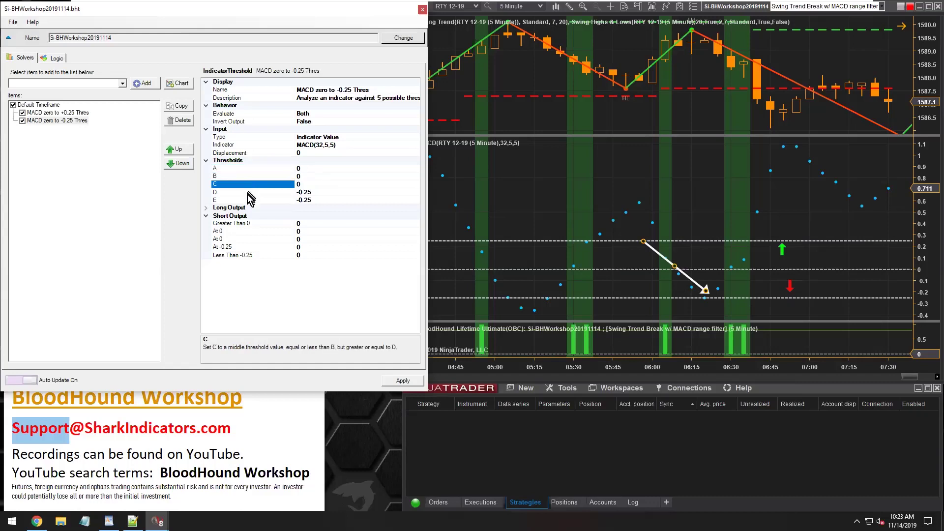
click(247, 200)
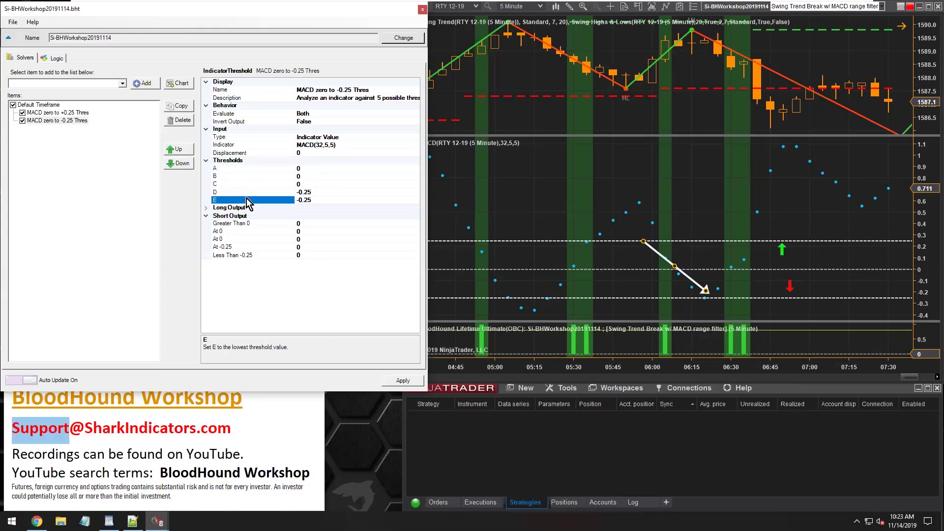
click(311, 193)
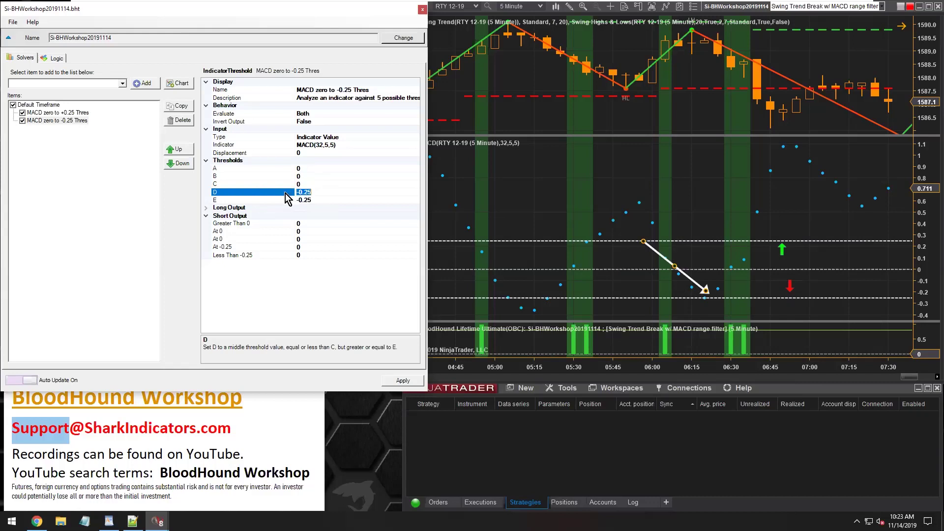
click(305, 168)
click(310, 176)
click(309, 184)
click(313, 193)
click(307, 168)
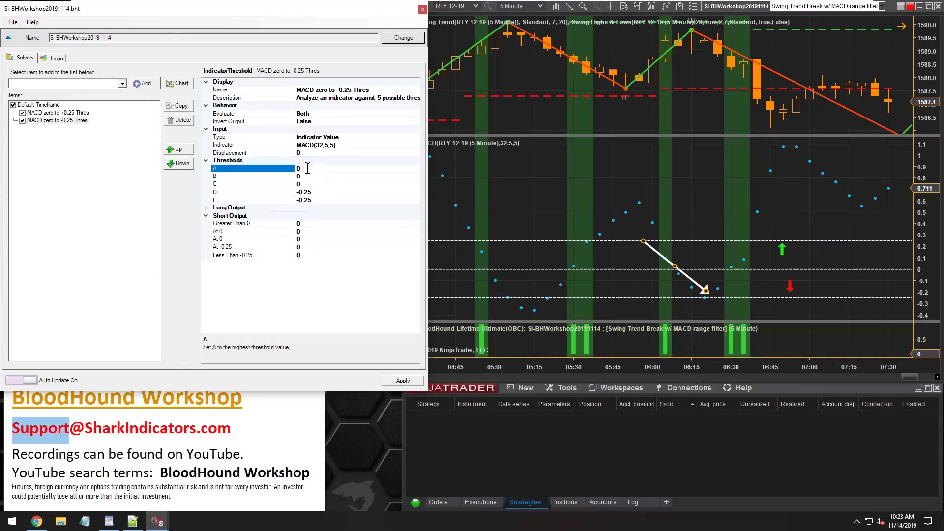
click(312, 200)
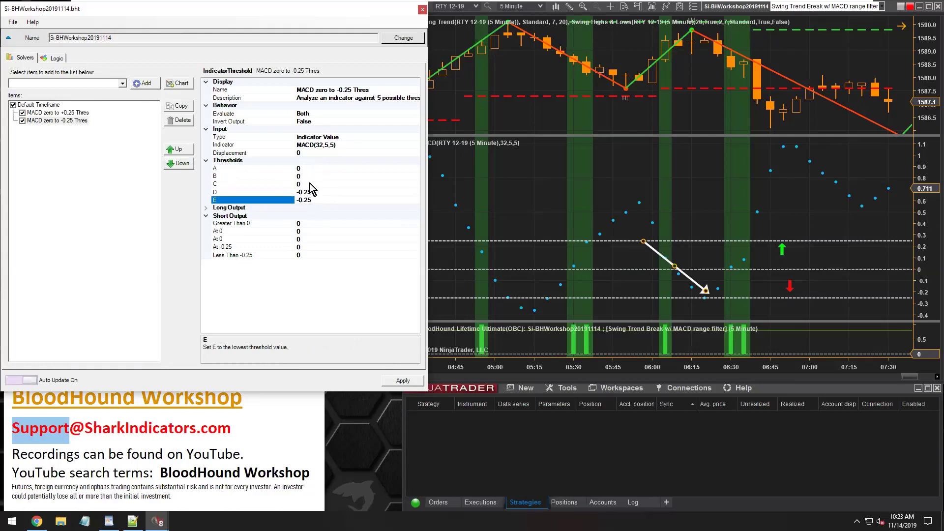
click(308, 184)
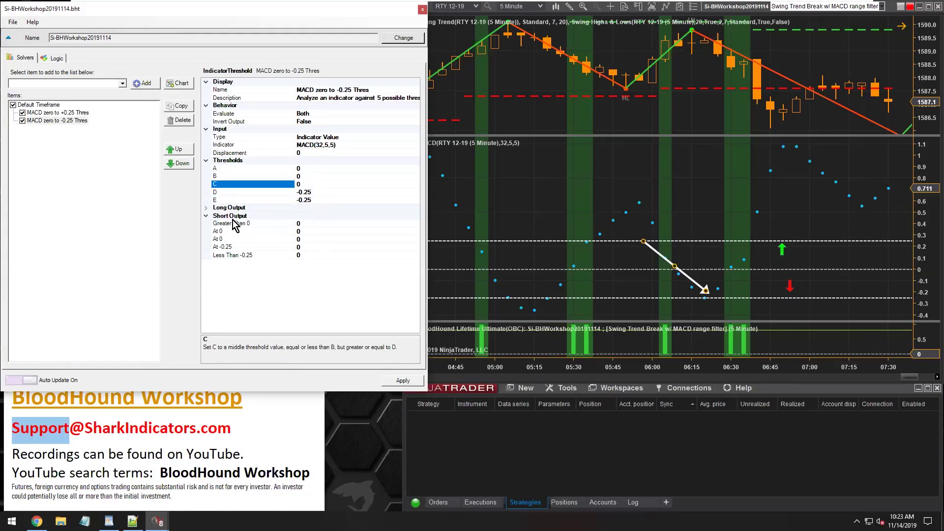
Expand the Long Output group and set both of its At 0 values to 0.
click(206, 209)
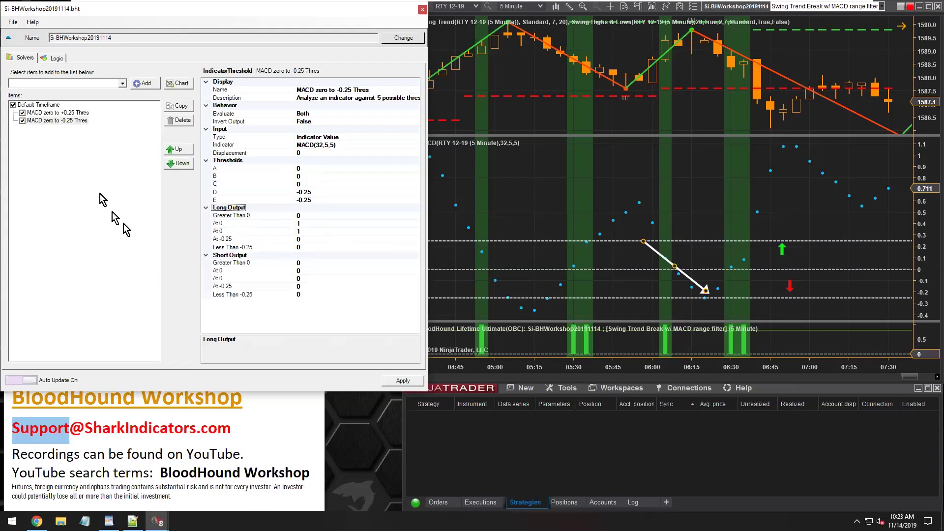
click(305, 224)
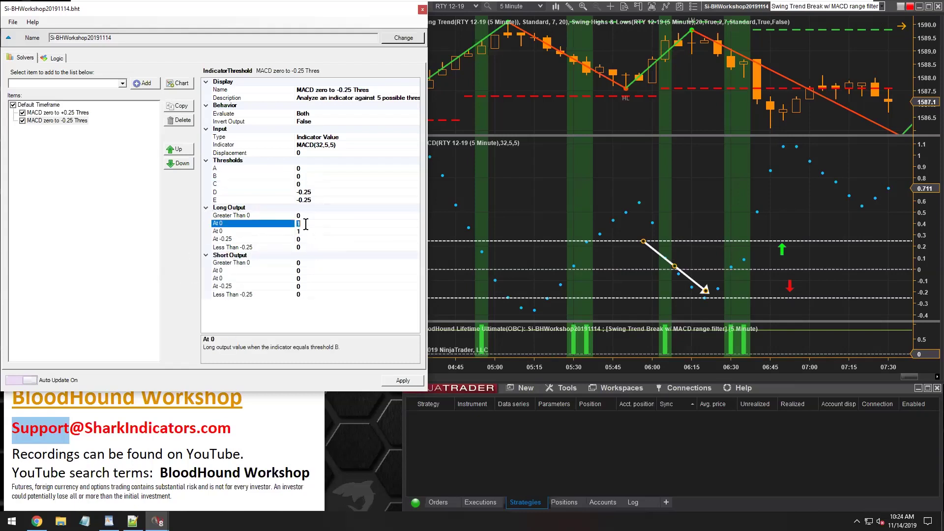
click(306, 231)
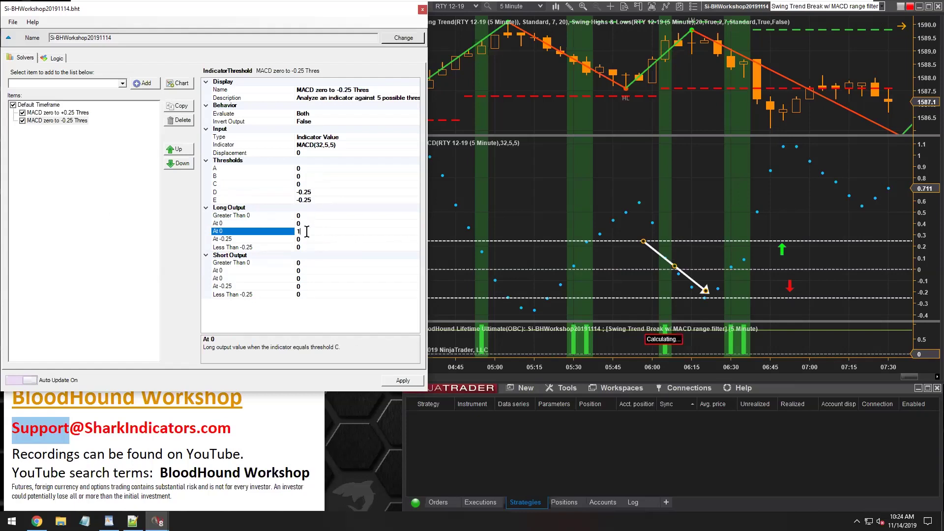
text(0)
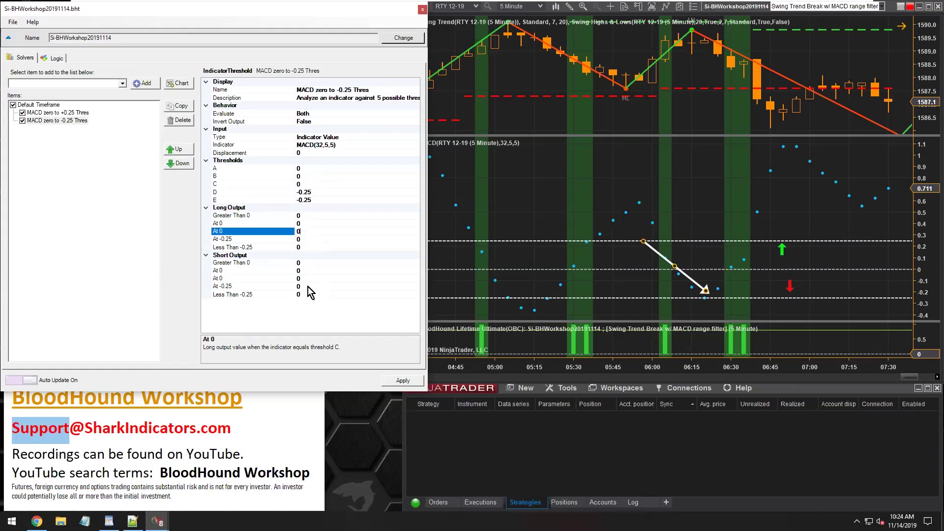
Set the Short Output values for threshold C (second At 0) and threshold D (At -0.25) to 1.
click(305, 286)
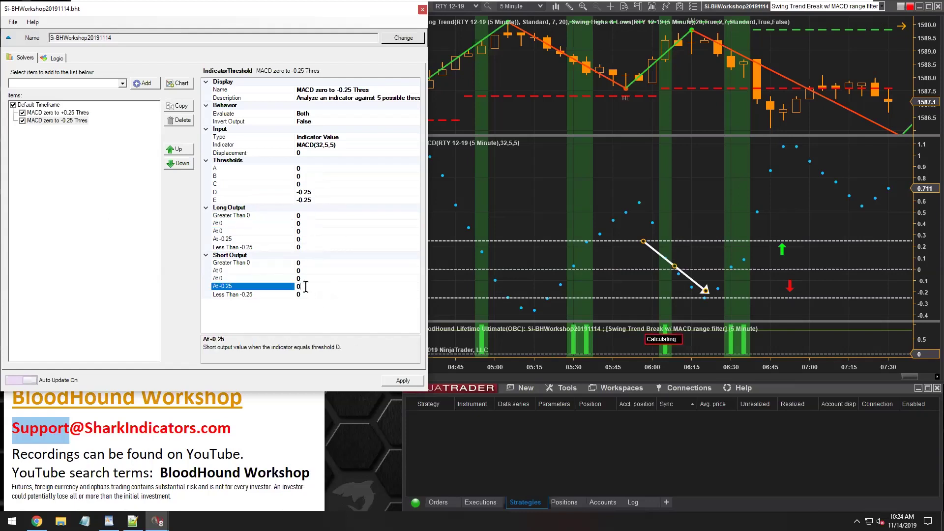
click(228, 278)
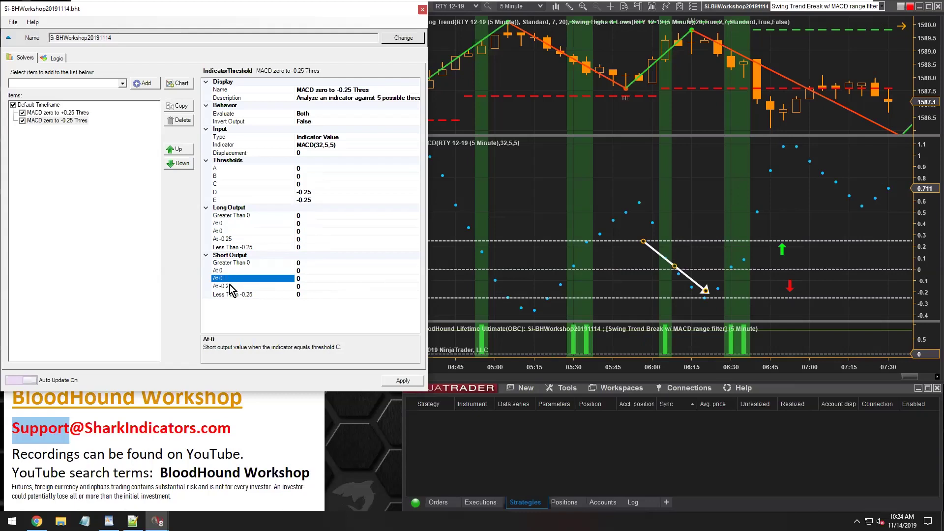
click(230, 286)
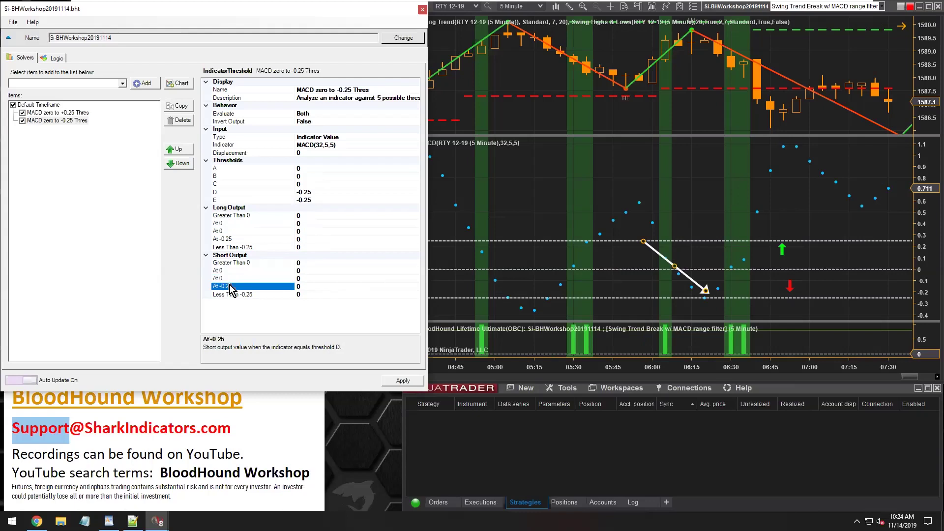
click(234, 270)
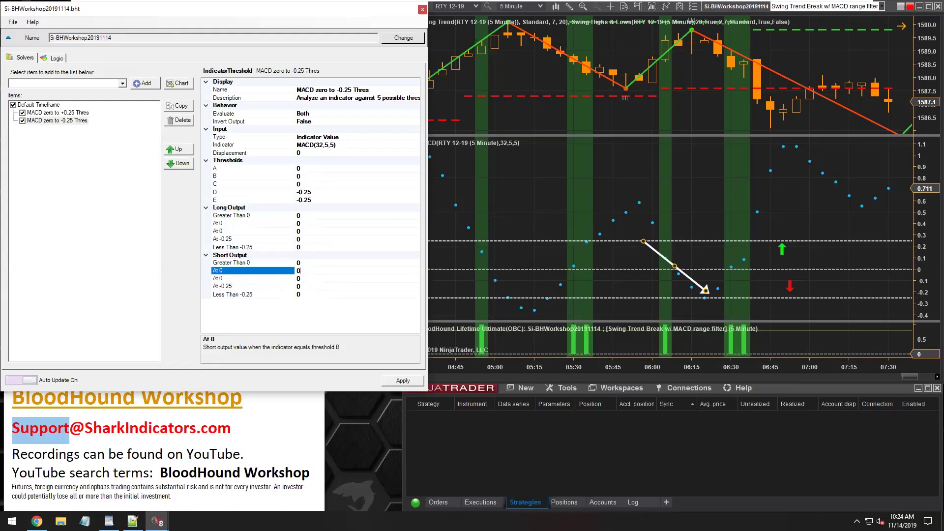
click(303, 278)
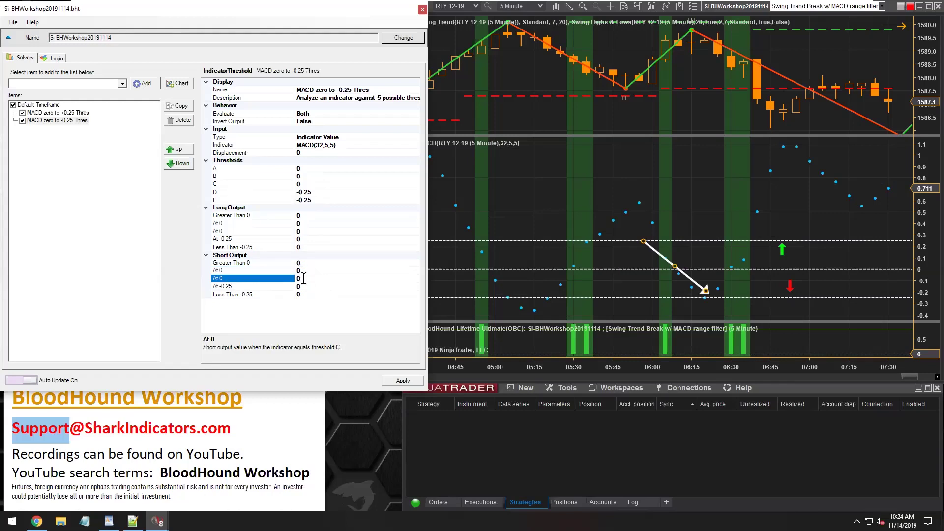
click(309, 287)
text(1)
click(306, 276)
click(48, 122)
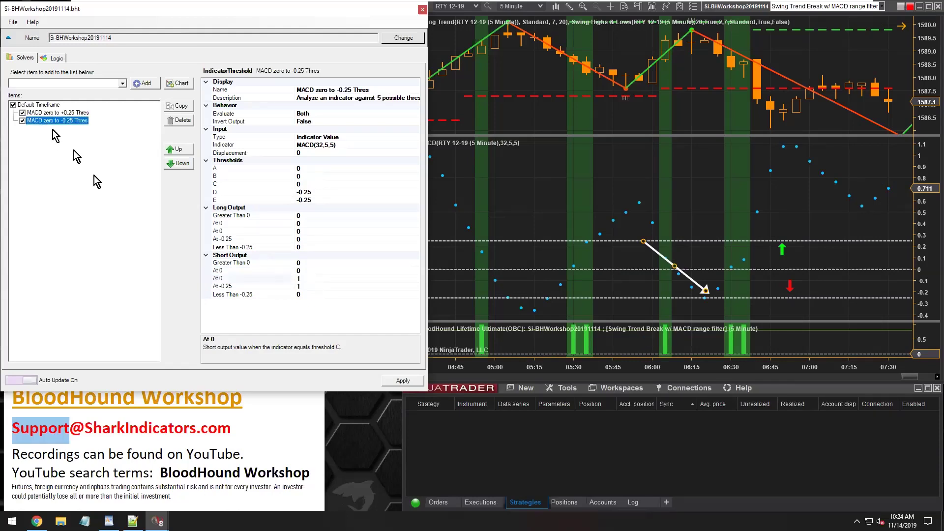
click(339, 90)
drag(337, 89, 370, 90)
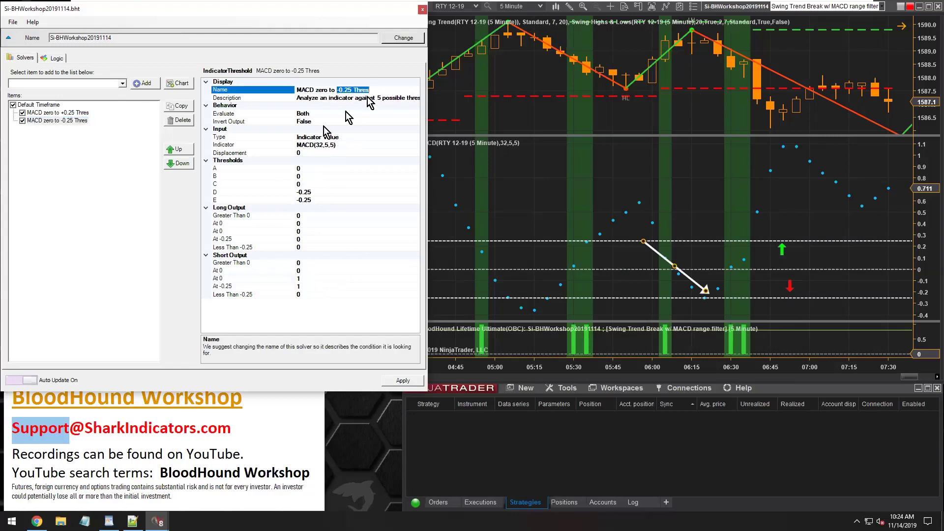
Add the existing MACD zero to -0.25 Thres solver to the logic below the +0.25 node and connect its output to Result.
click(49, 58)
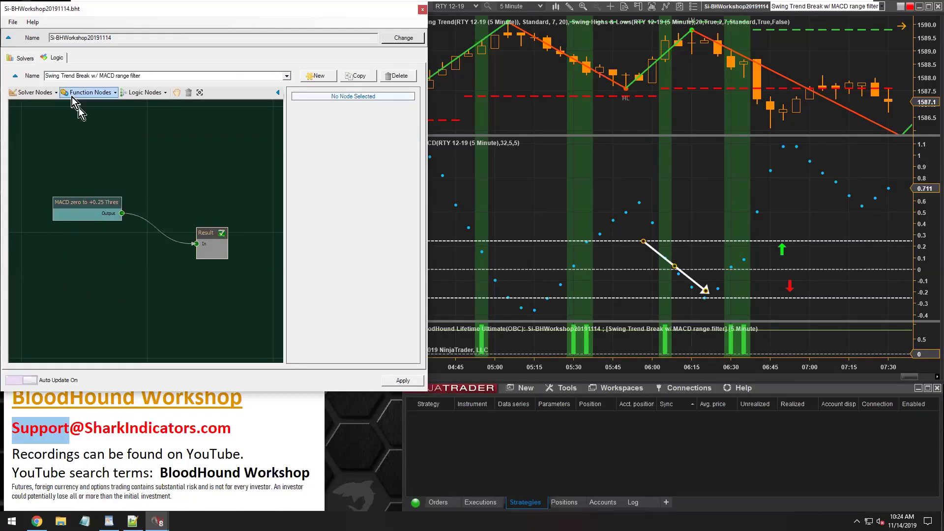
click(33, 93)
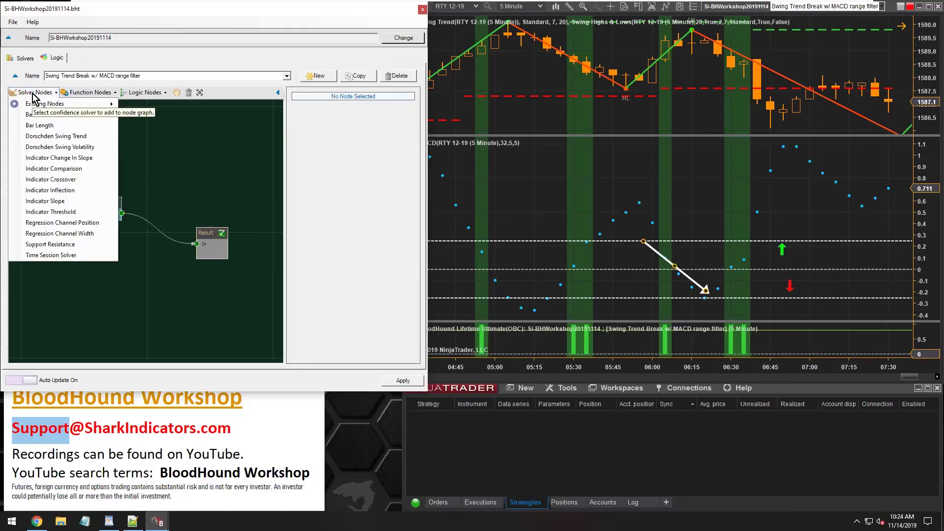
mouse_move(35, 106)
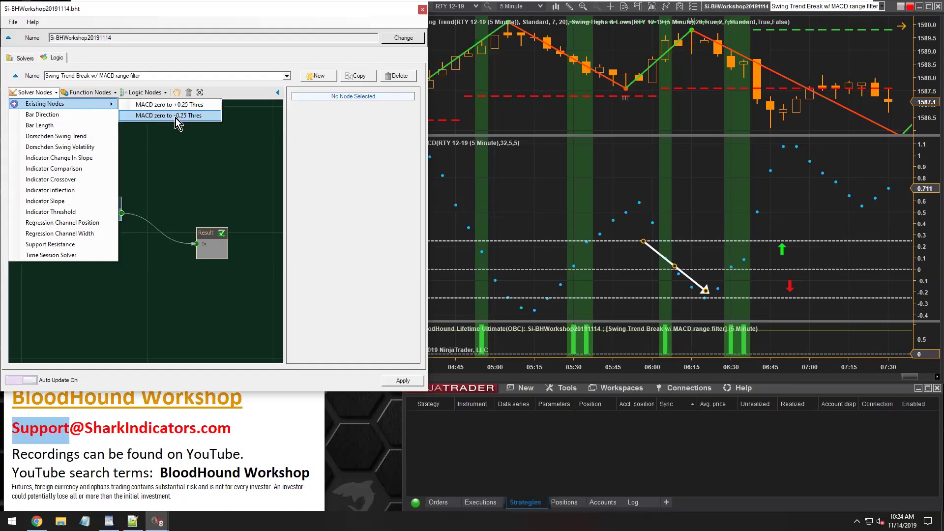
click(14, 66)
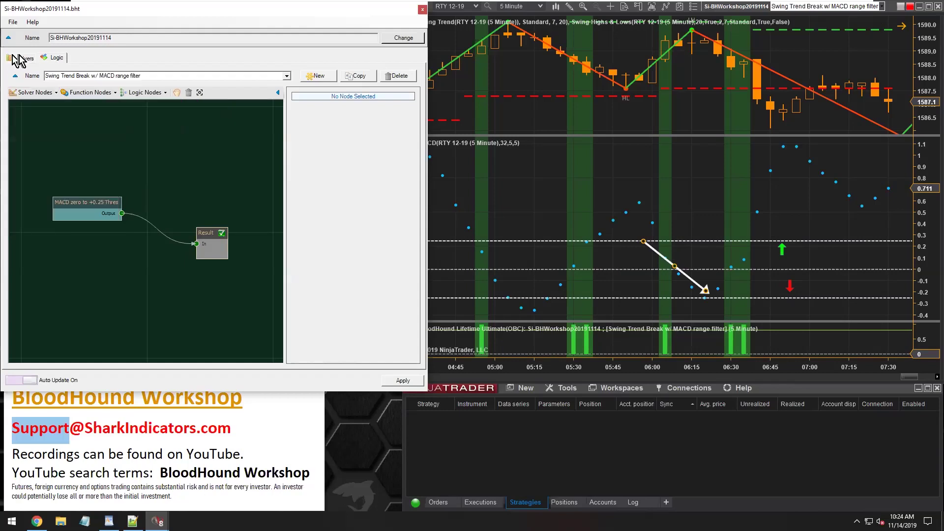
click(43, 92)
mouse_move(54, 103)
click(162, 116)
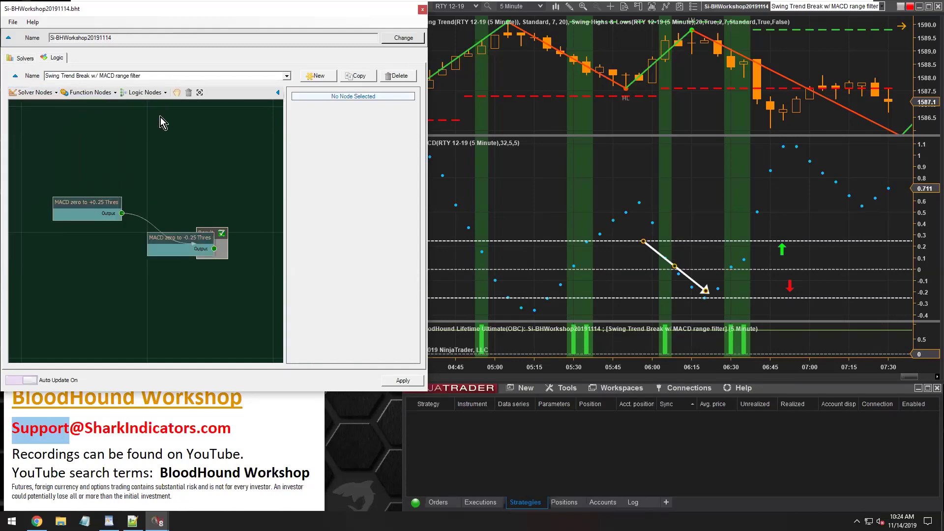
drag(162, 240, 55, 240)
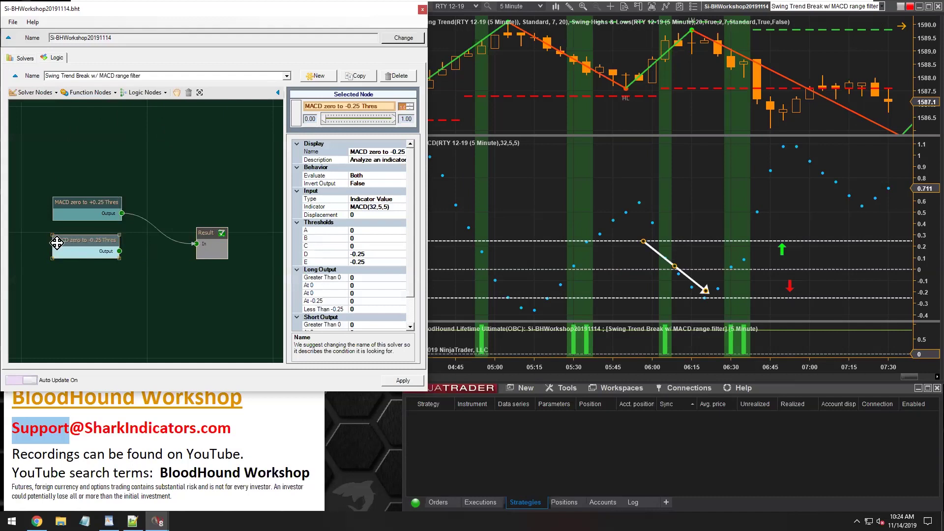
drag(120, 251, 197, 243)
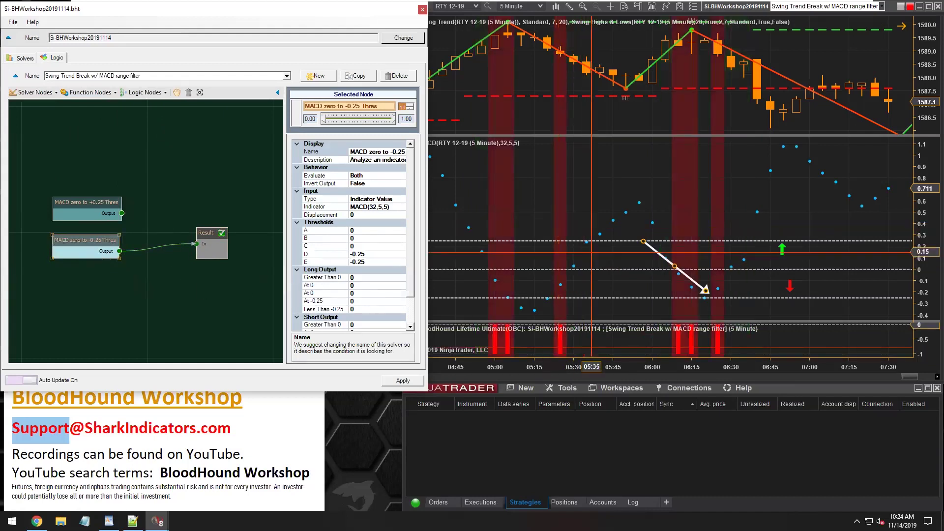
Check the short signals on earlier chart bars and move the white arrow onto the MACD decline ending near 05:05.
click(646, 243)
mouse_move(646, 242)
mouse_down()
mouse_move(674, 246)
mouse_move(463, 239)
mouse_move(486, 243)
mouse_move(497, 258)
mouse_move(530, 237)
mouse_move(484, 250)
mouse_move(674, 253)
mouse_up()
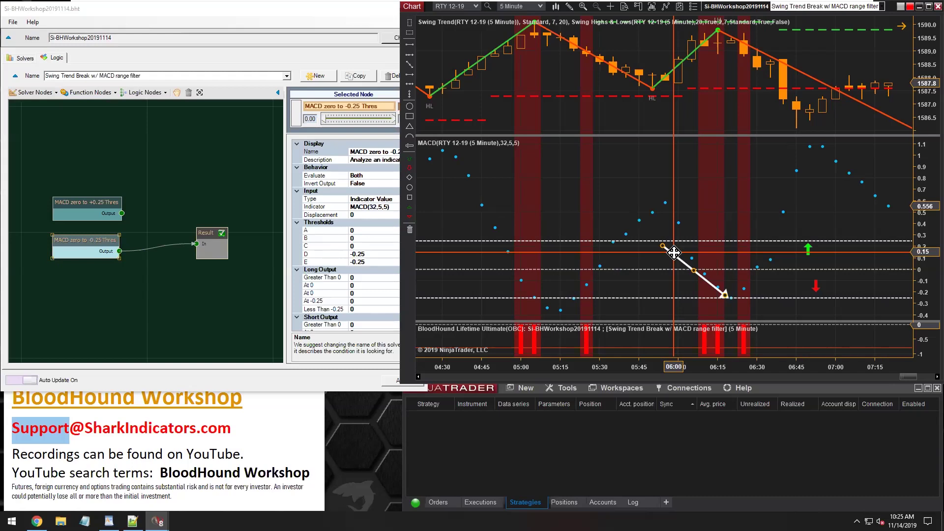
drag(674, 253, 501, 230)
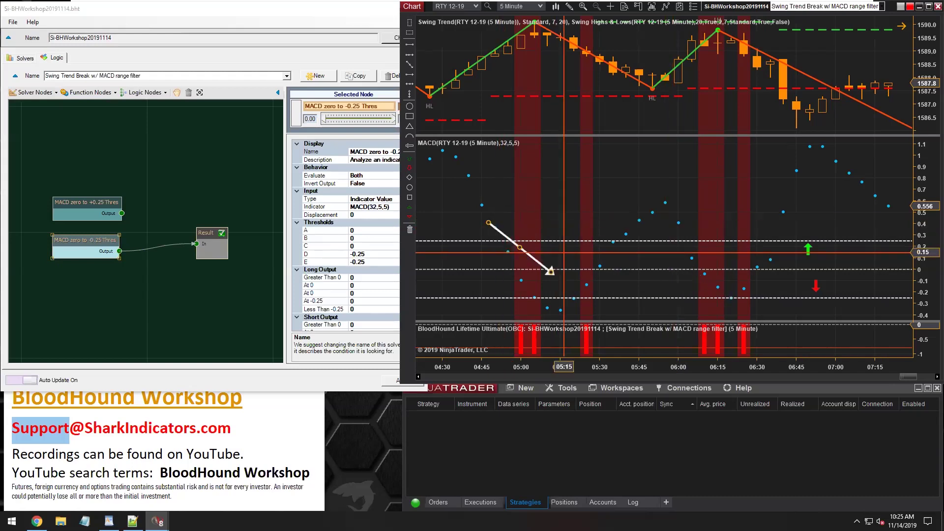
scroll(750, 197, up, 3)
mouse_move(626, 197)
mouse_down()
mouse_move(669, 211)
mouse_move(435, 213)
mouse_up()
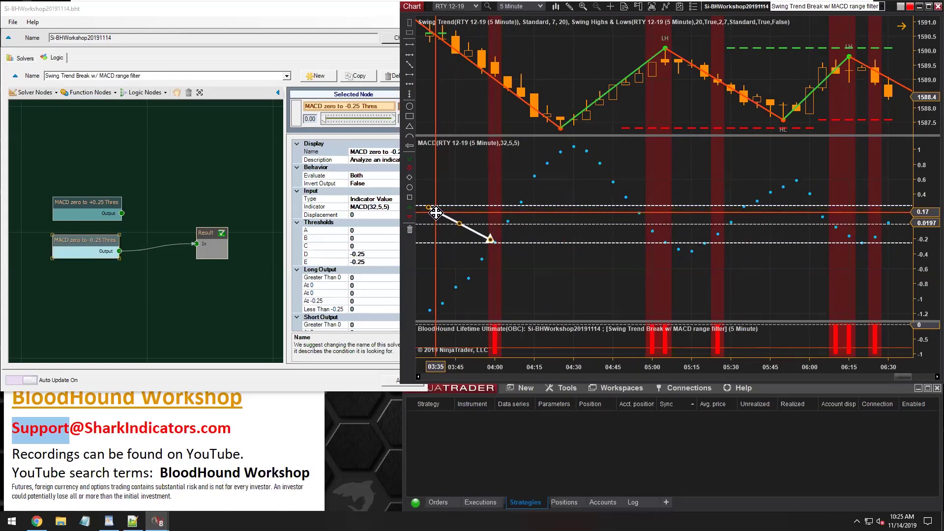
mouse_move(436, 213)
mouse_down()
mouse_move(450, 211)
mouse_move(432, 217)
mouse_move(425, 234)
mouse_move(613, 232)
mouse_move(617, 220)
mouse_move(564, 155)
mouse_move(573, 188)
mouse_move(582, 178)
mouse_move(609, 225)
mouse_move(623, 222)
mouse_move(616, 217)
mouse_up()
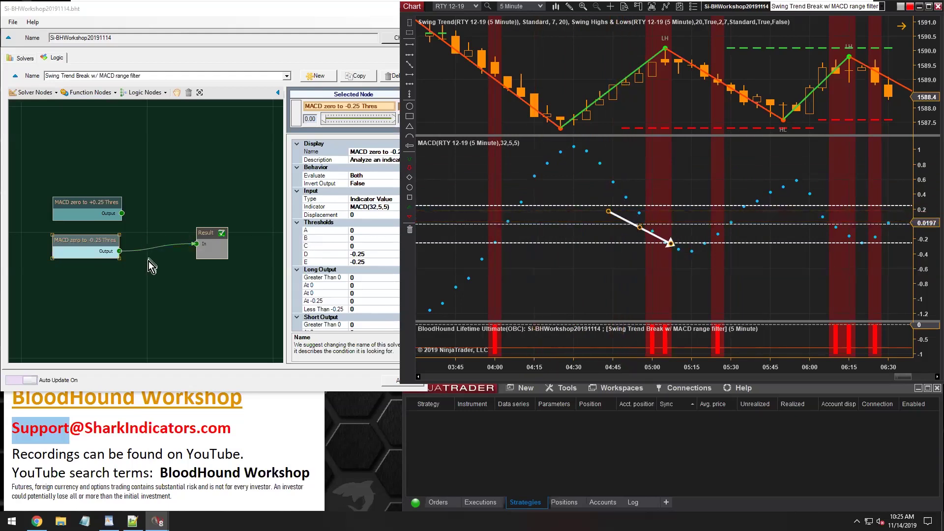
Move both MACD solver nodes together up and farther away from the Result node, then deselect them.
click(140, 285)
drag(131, 265, 50, 168)
click(148, 112)
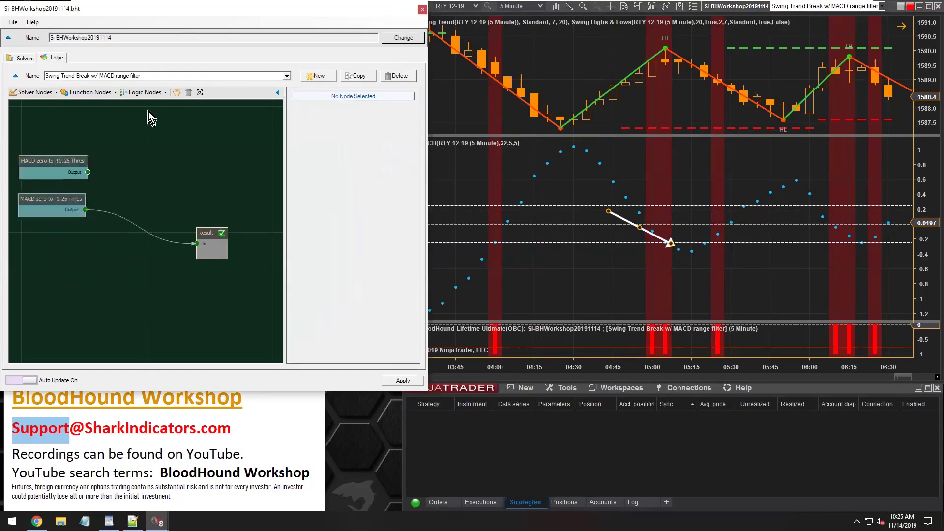
Add an Or logic node and place it beside the two MACD solver nodes.
click(134, 96)
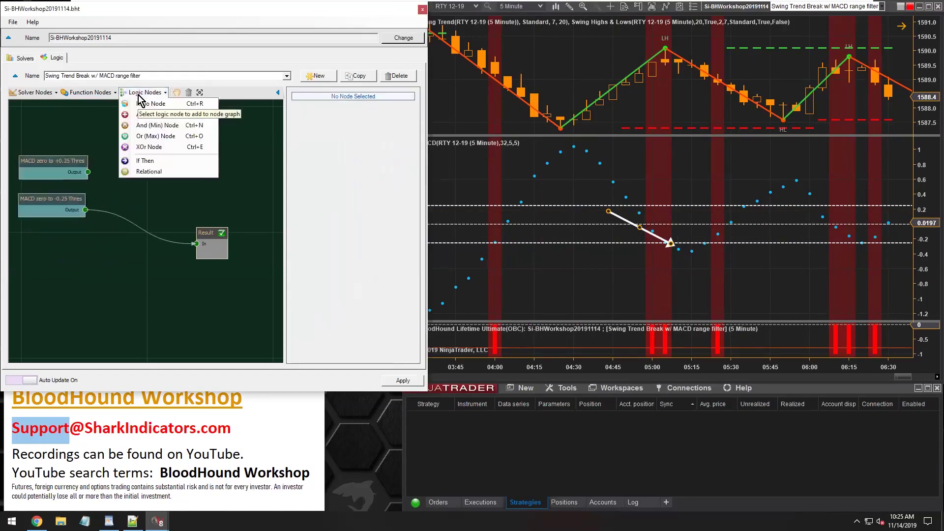
click(153, 139)
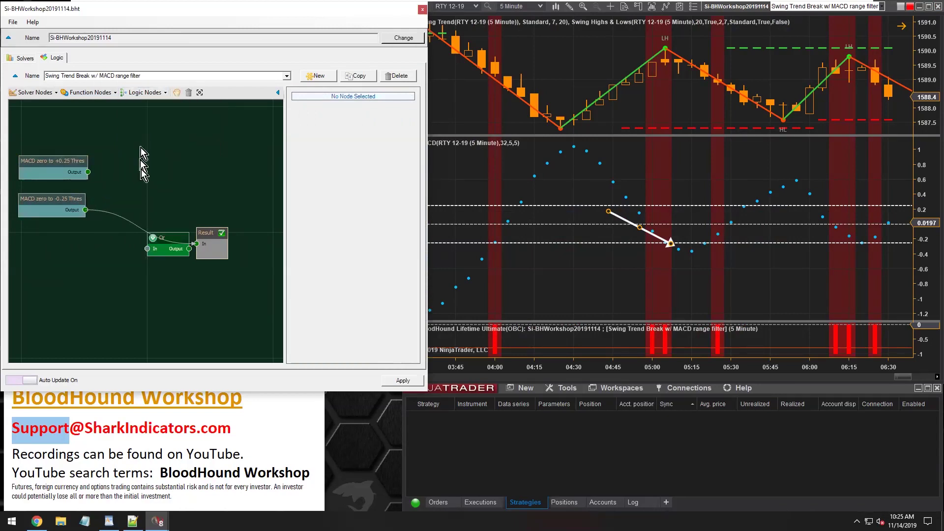
click(64, 162)
drag(125, 184, 113, 187)
click(59, 163)
click(54, 198)
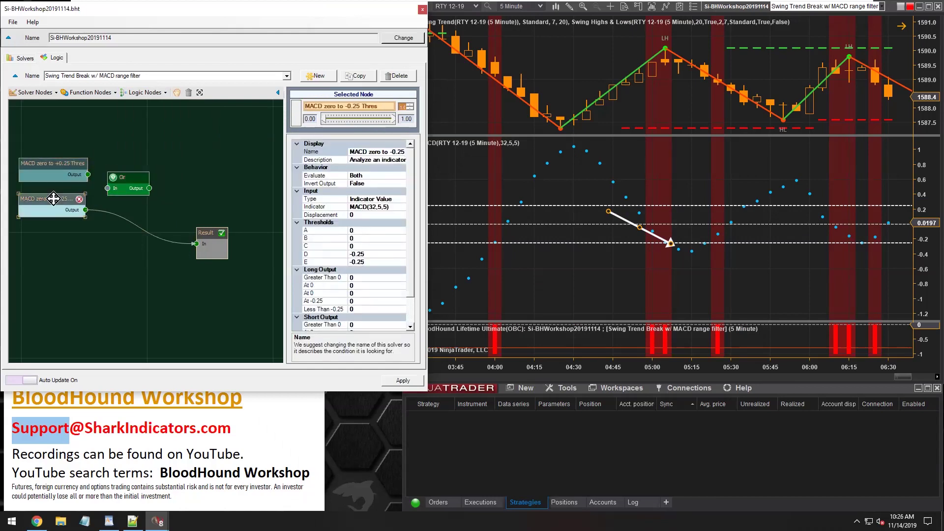
Connect the outputs of both MACD solvers to the Or node and the Or output to Result.
click(54, 167)
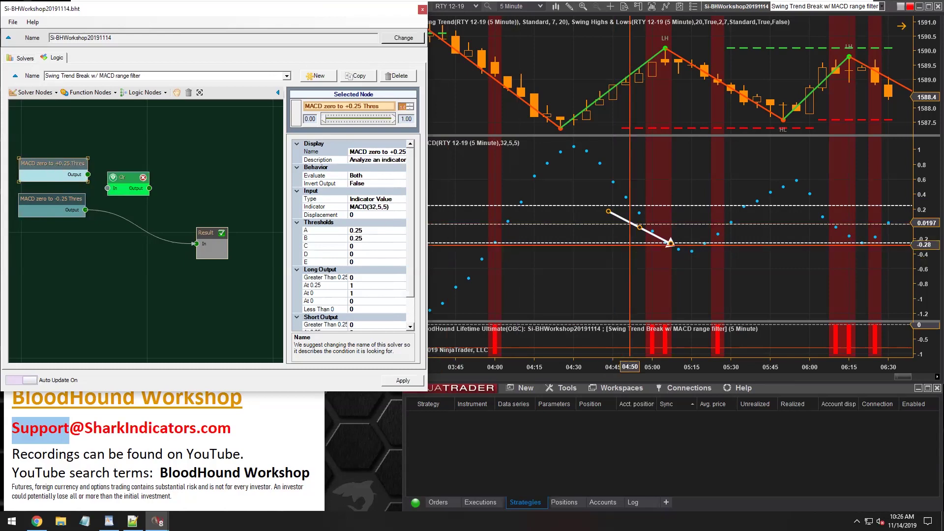
drag(107, 188, 90, 175)
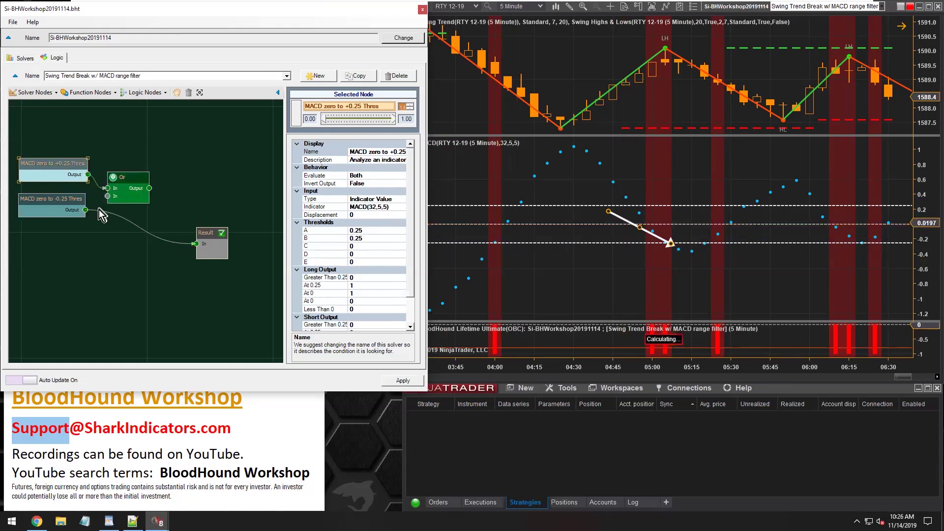
drag(85, 210, 196, 243)
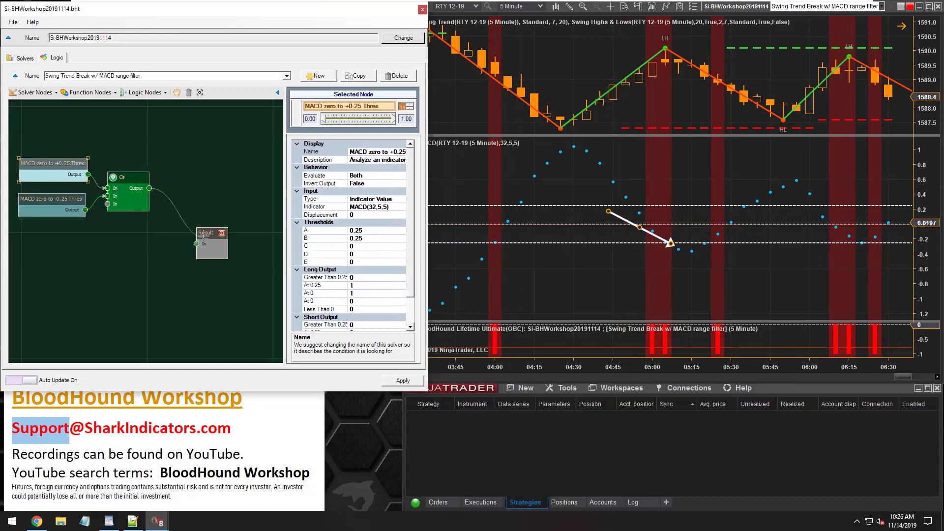
Move the white arrow along the MACD decline so that it ends near 05:00.
drag(618, 218, 580, 183)
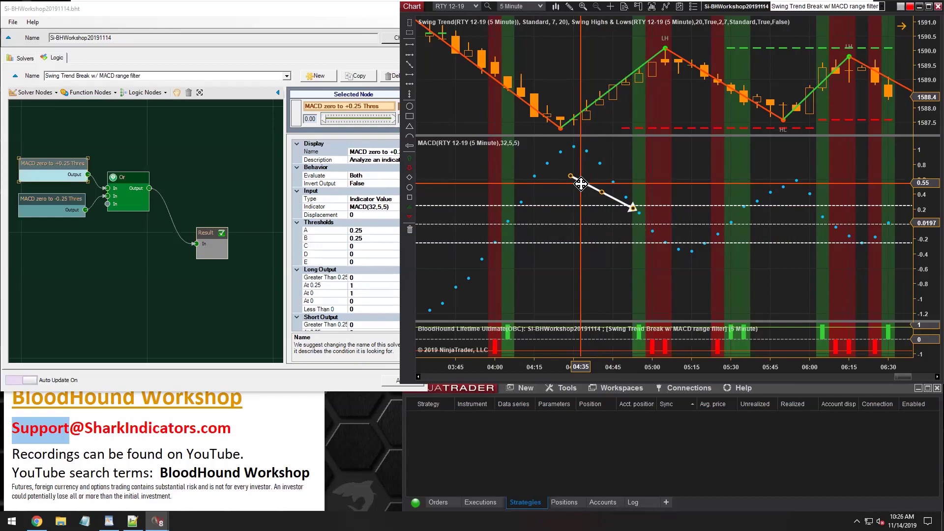
mouse_move(581, 184)
mouse_down()
mouse_move(604, 214)
mouse_move(603, 200)
mouse_move(601, 211)
mouse_up()
Tidy the logic graph by moving the MACD solvers and Or node slightly and Result farther down and away.
drag(69, 233, 47, 171)
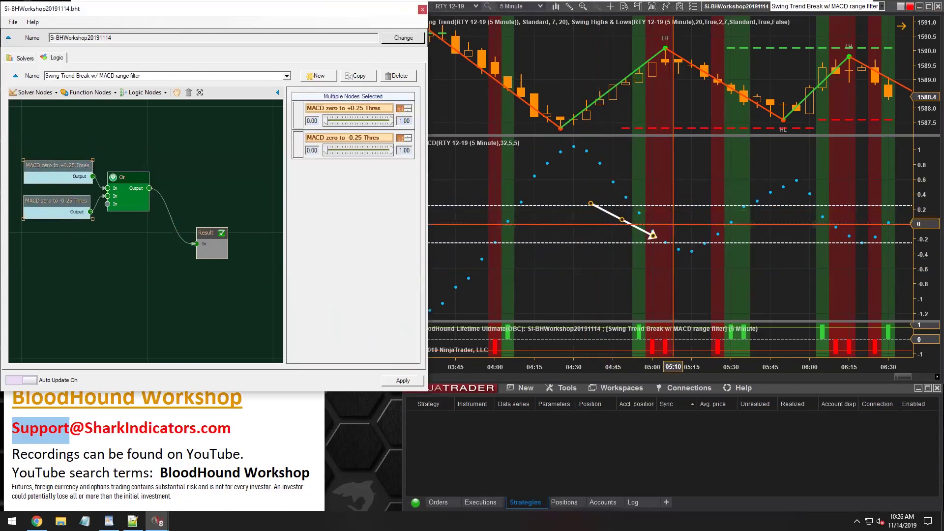
click(129, 175)
drag(129, 176, 128, 172)
drag(207, 238, 227, 249)
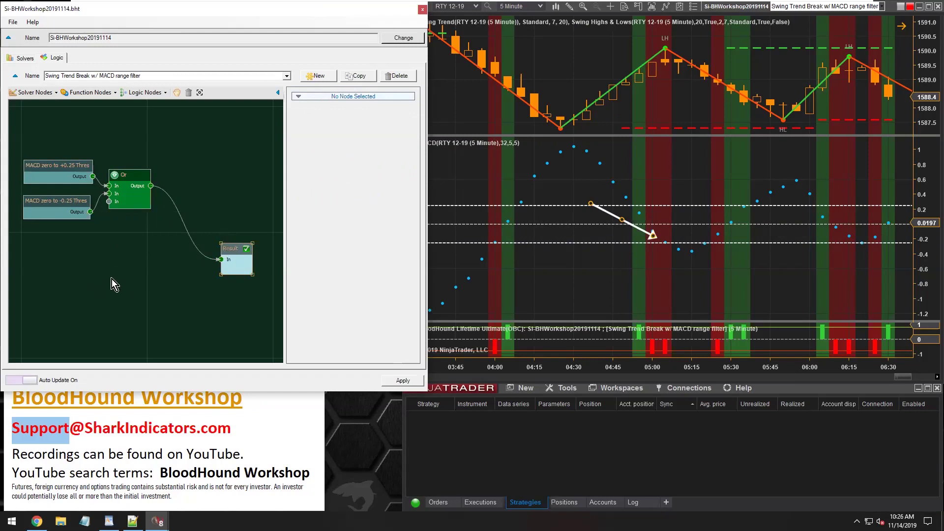
Compress the chart's time scale to show more bars and review the example trade chart in Chrome.
click(590, 344)
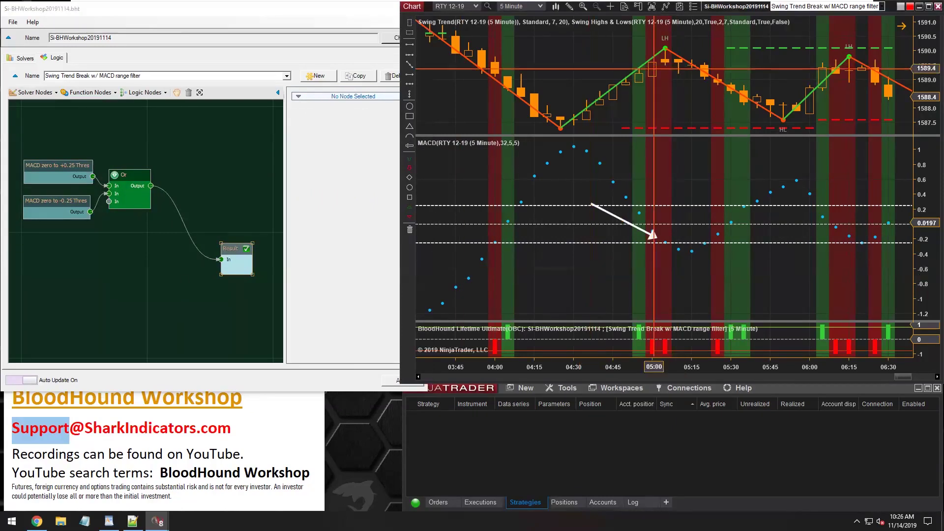
drag(641, 361, 727, 373)
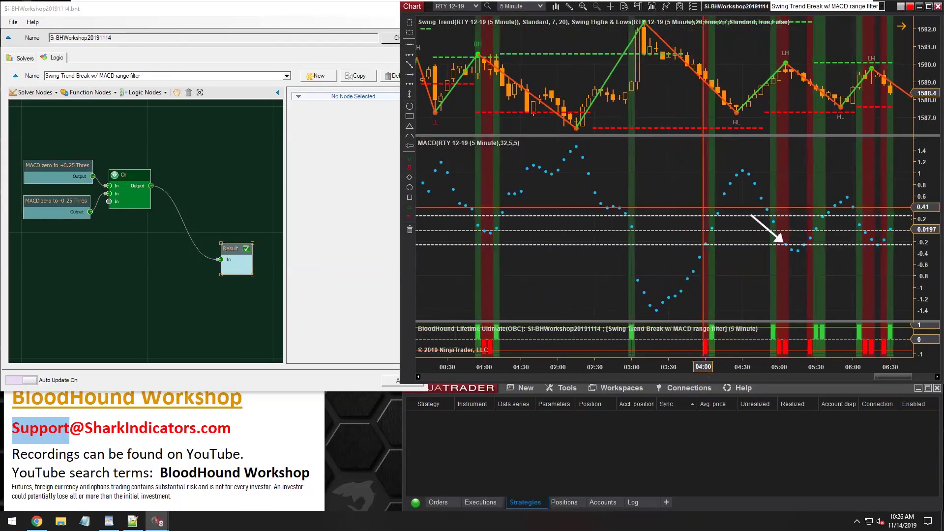
click(37, 521)
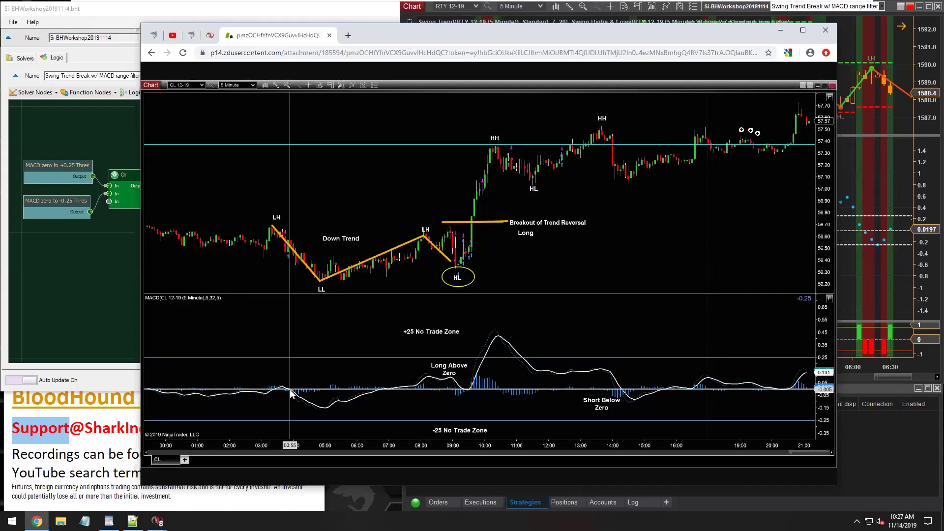
click(780, 32)
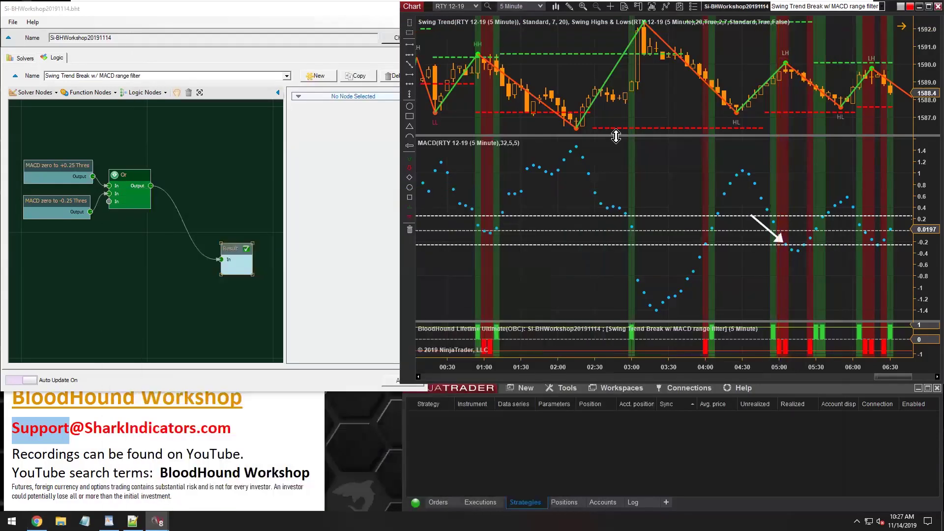
Enlarge the price panel and widen the chart window, and draw an arrow pointing at the HH swing near 01:00.
drag(666, 136, 665, 305)
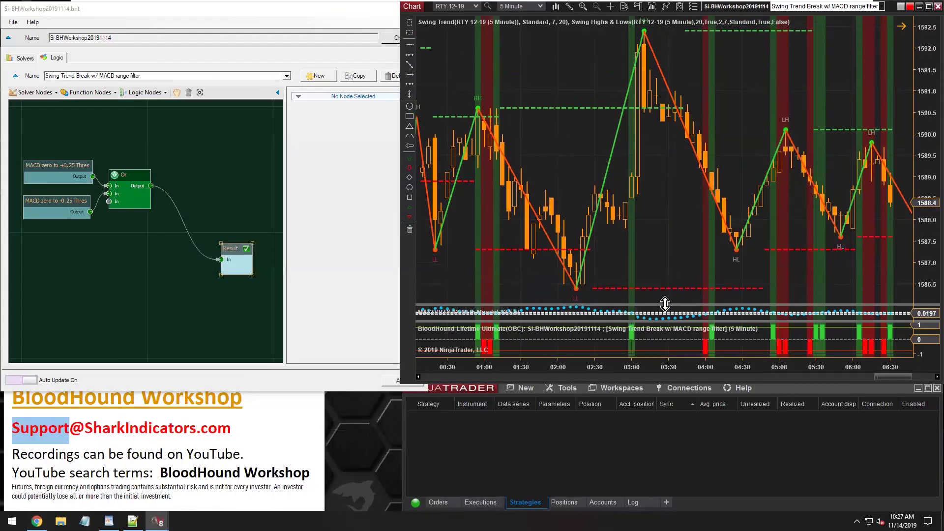
drag(400, 274, 202, 266)
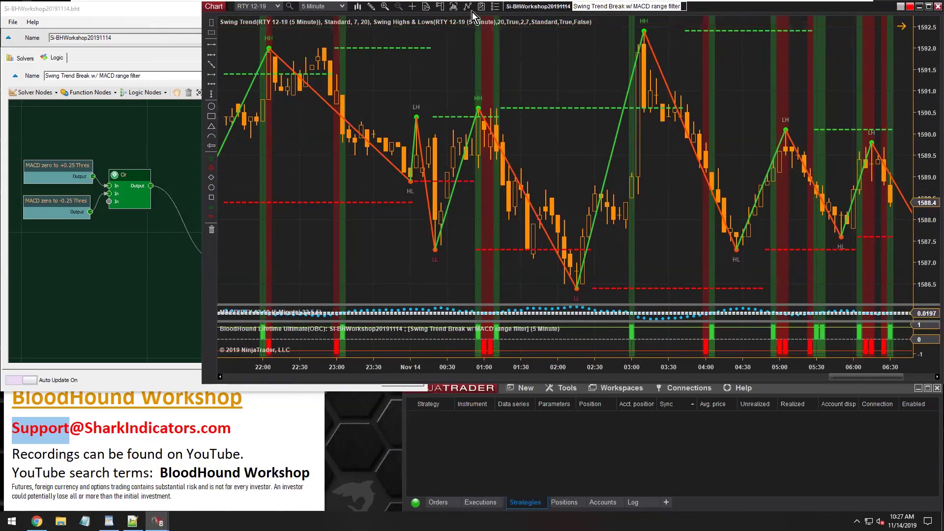
click(211, 73)
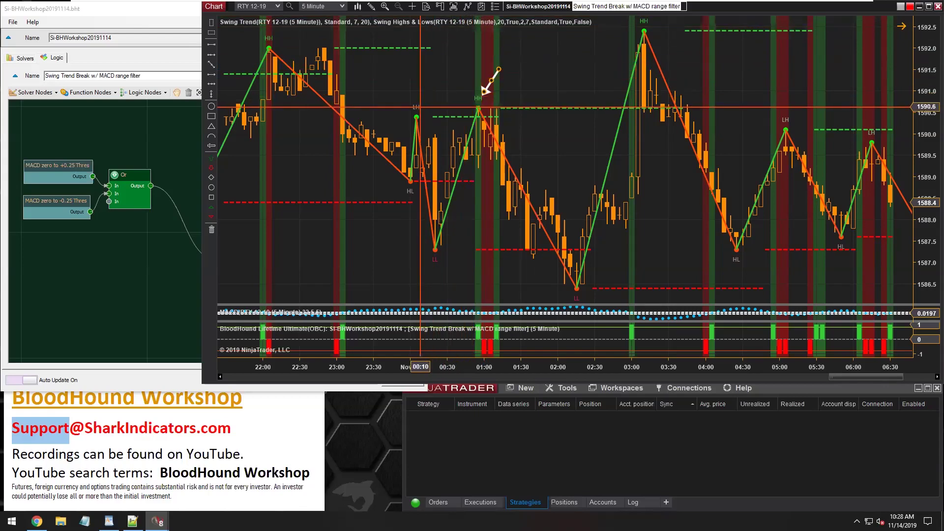
Open the chart's indicator settings and examine the configured Swing Trend parameters and its entry in the SharkIndicators folder.
click(467, 8)
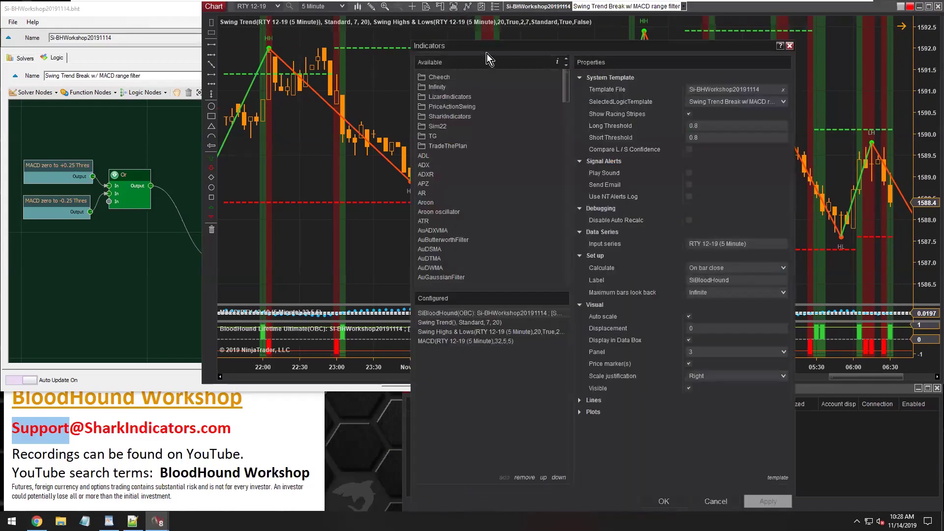
drag(485, 53, 626, 33)
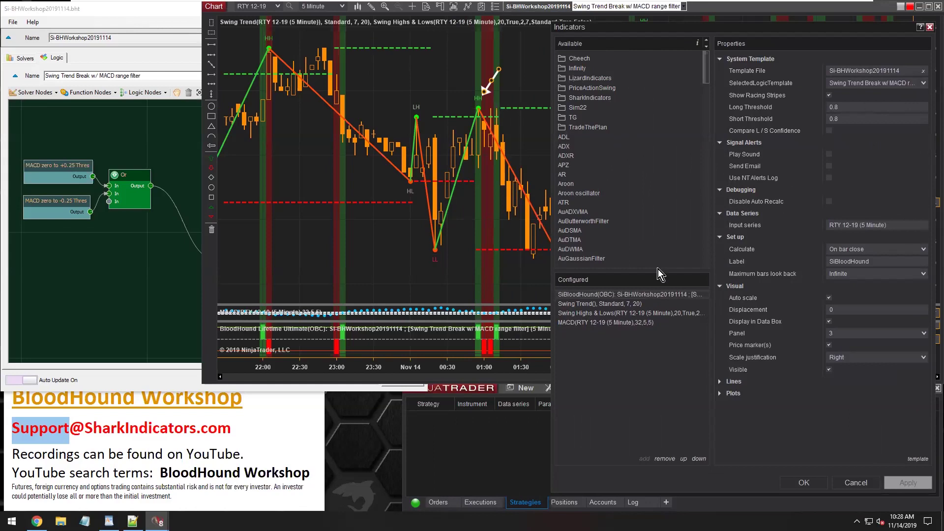
click(580, 305)
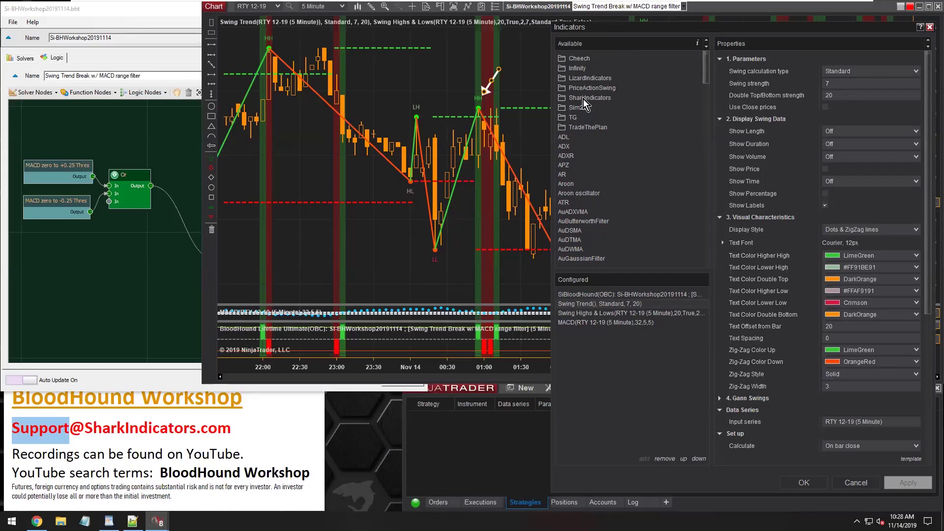
double_click(567, 101)
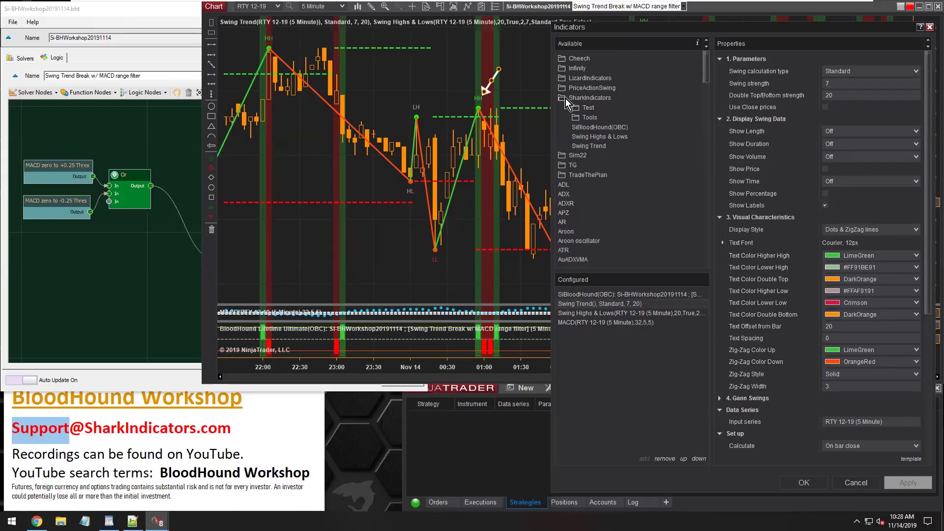
click(584, 147)
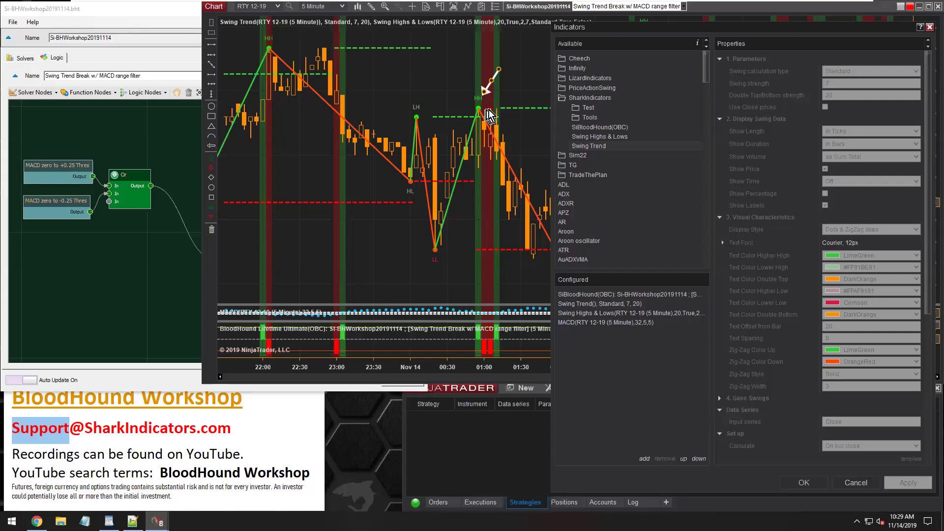
Examine the Swing Highs & Lows parameters, compare its swing strength with Swing Trend's, and close the indicator settings without saving.
click(573, 313)
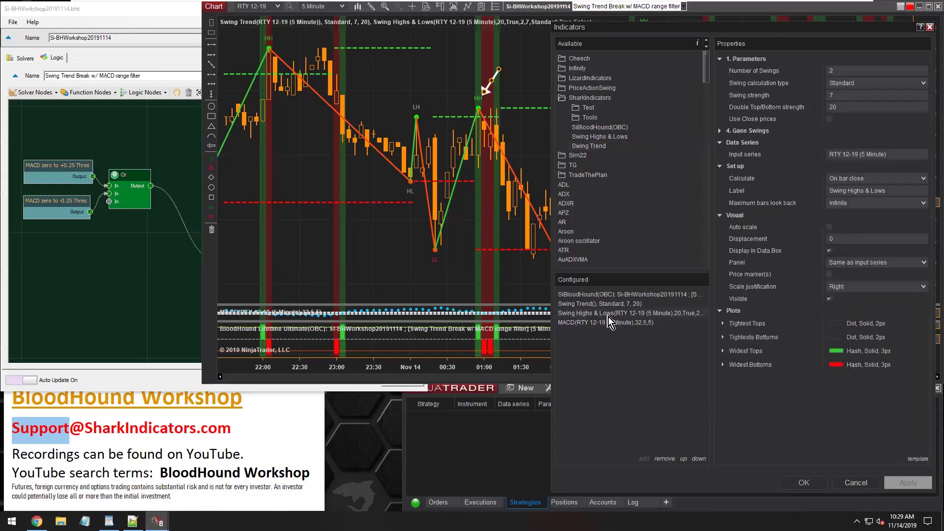
click(585, 137)
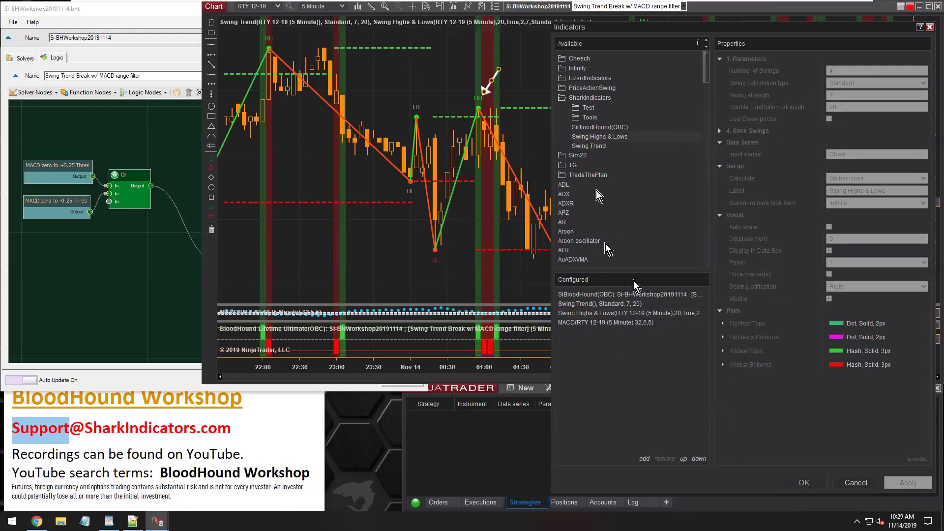
click(583, 314)
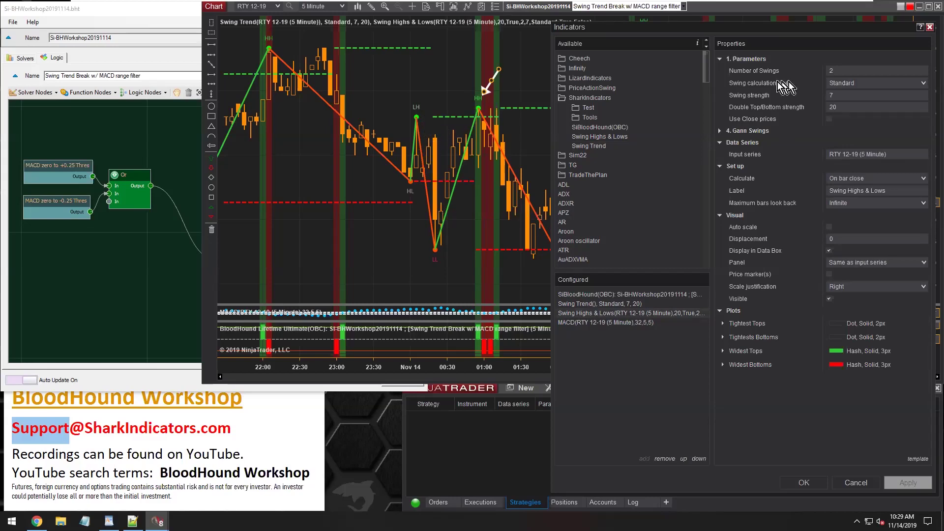
click(835, 71)
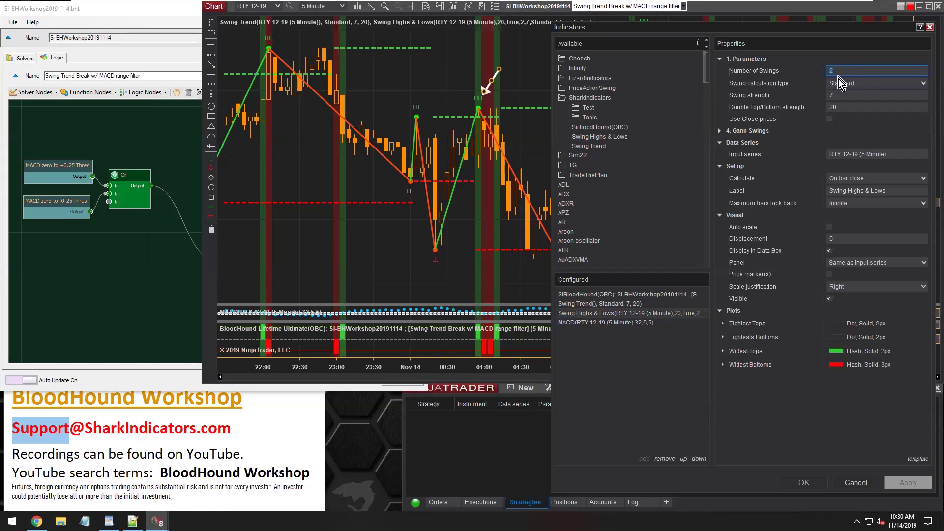
click(841, 96)
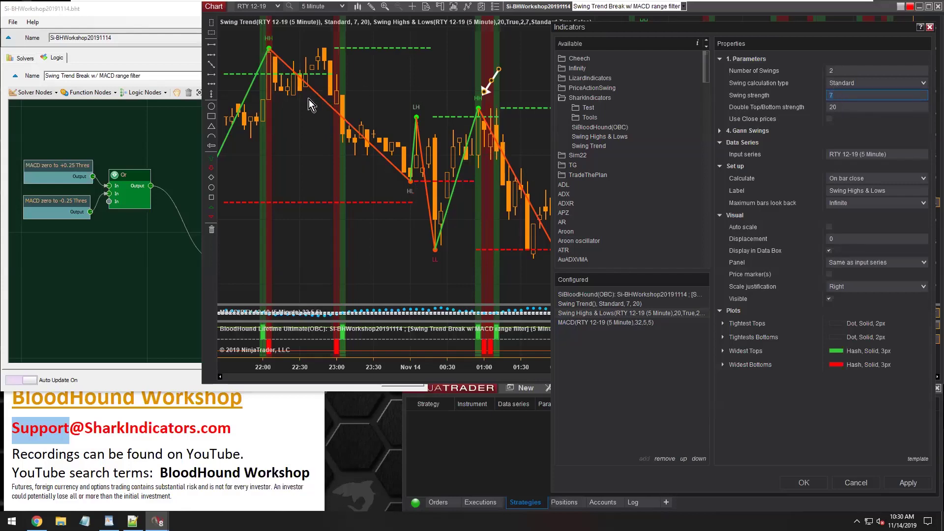
click(845, 95)
key(Return)
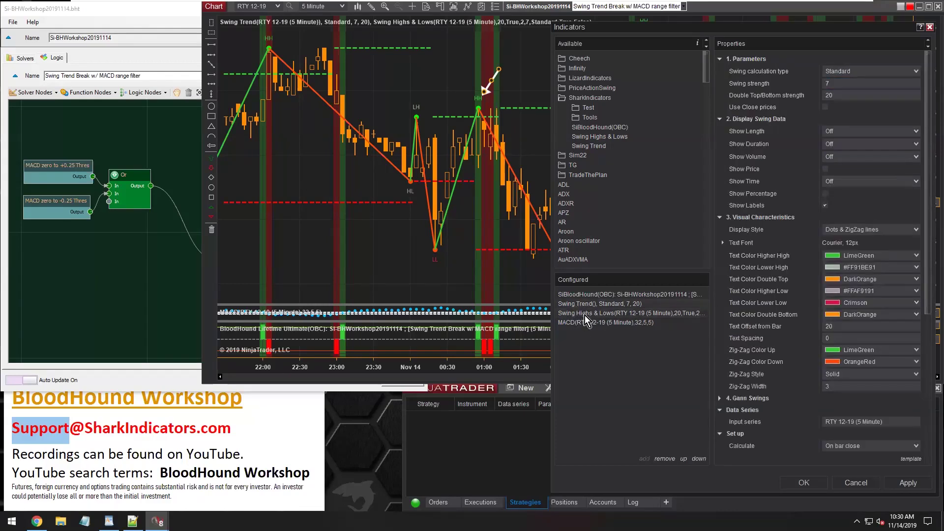
click(582, 305)
click(585, 315)
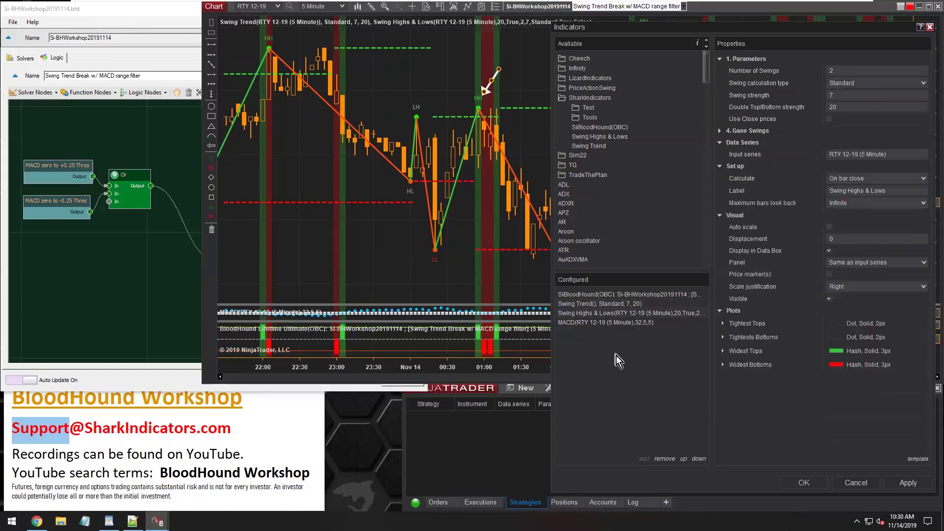
click(848, 482)
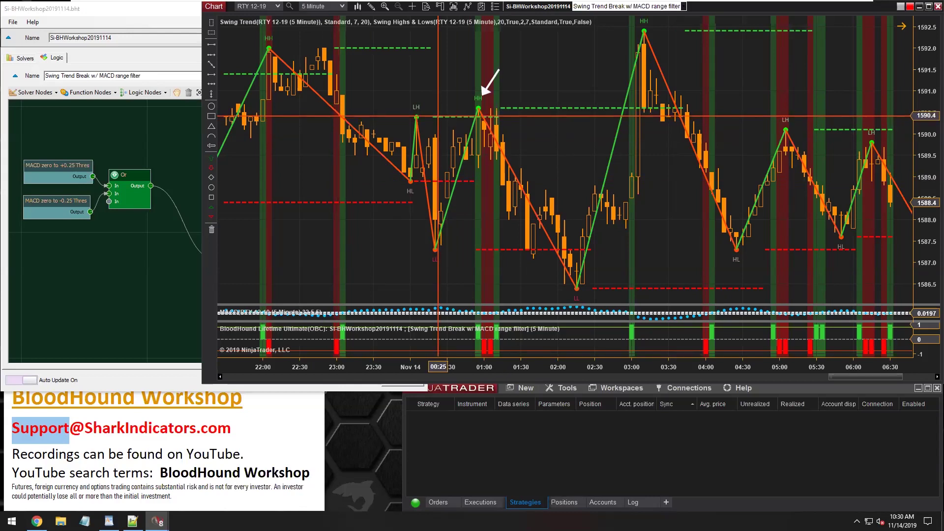
Add an Indicator Threshold solver below the MACD nodes and connect its output to Result.
click(38, 94)
click(38, 93)
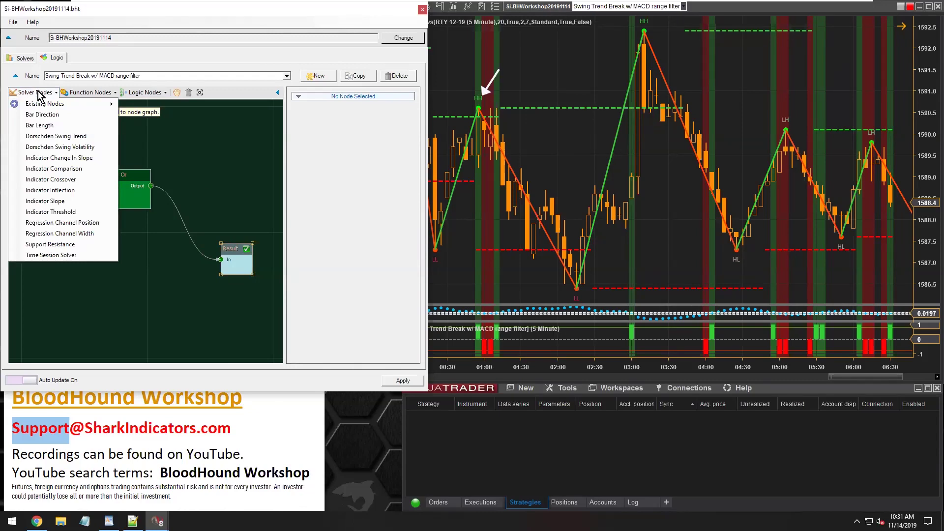
click(63, 216)
drag(64, 206, 220, 259)
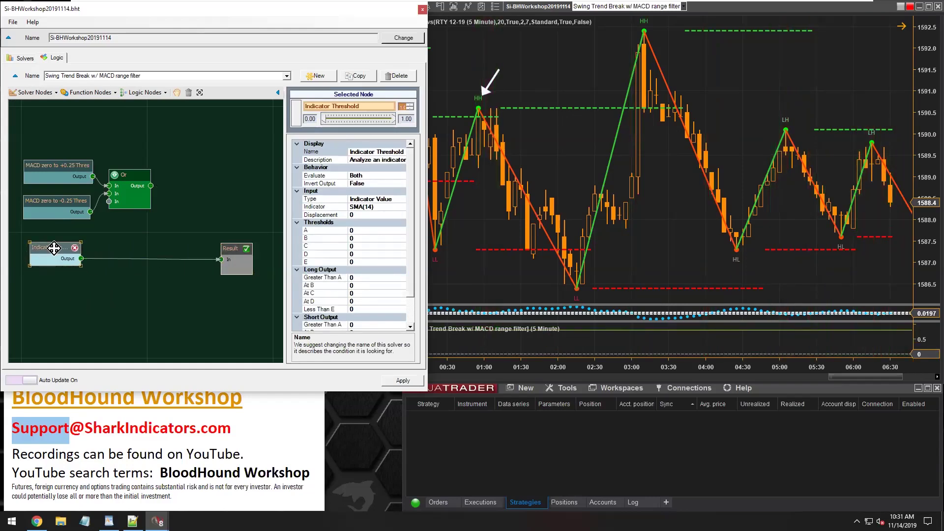
drag(54, 248, 54, 249)
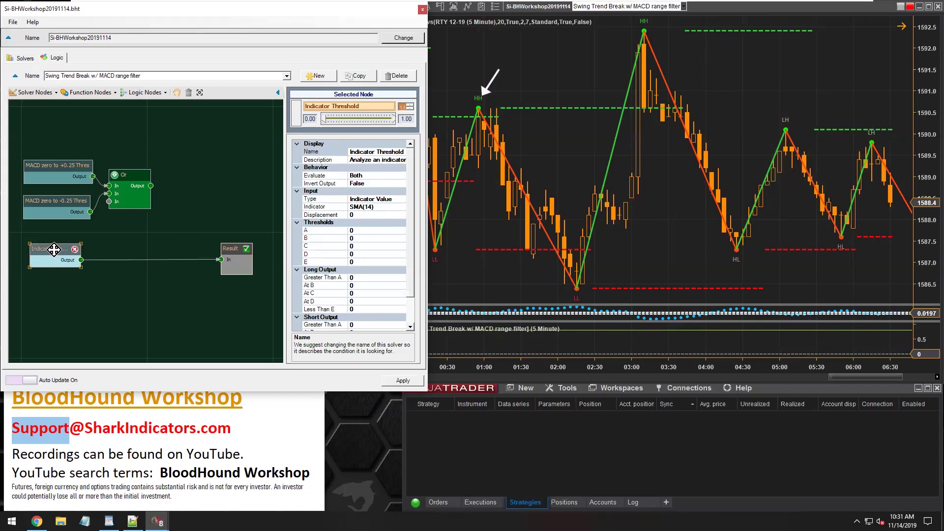
Rename the Indicator Threshold solver to "Swing Trend Thres".
click(365, 154)
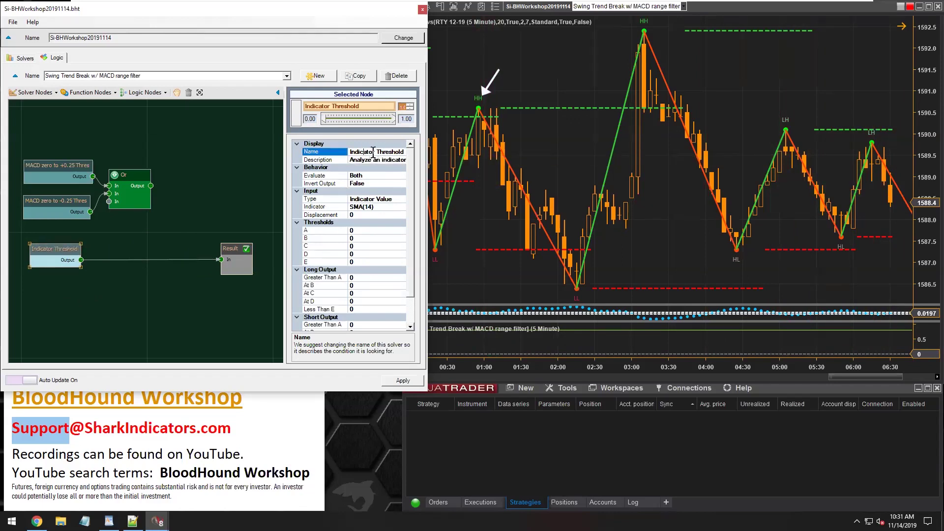
drag(375, 152, 345, 156)
text(Swing Trend)
key(End)
key(BackSpace)
key(BackSpace)
key(BackSpace)
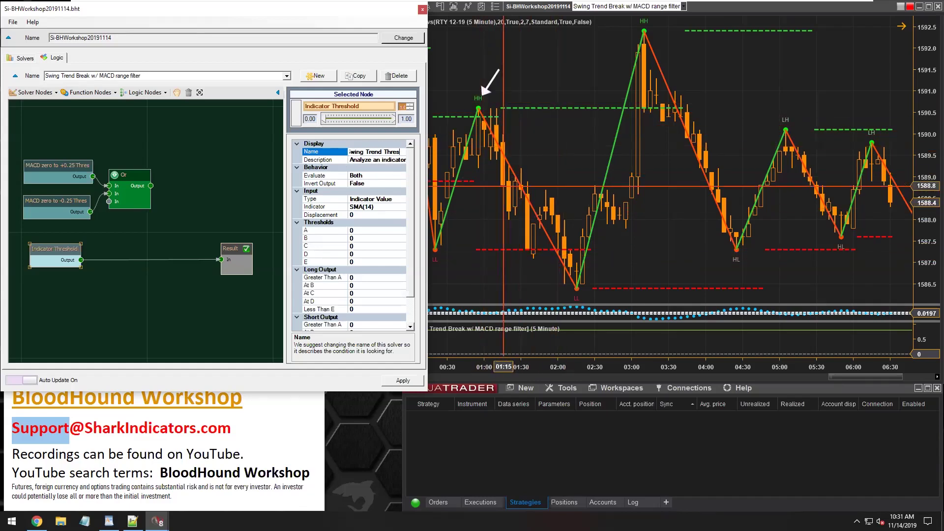
Assign Swing Trend from the SharkIndicators folder as the Swing Trend Thres solver's input indicator and check its SwingStrength parameter.
click(329, 207)
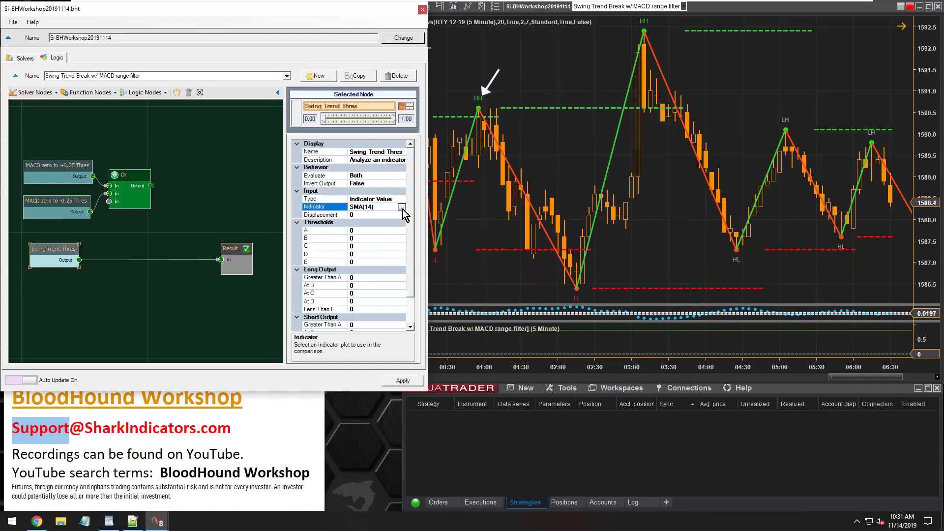
click(402, 207)
double_click(105, 101)
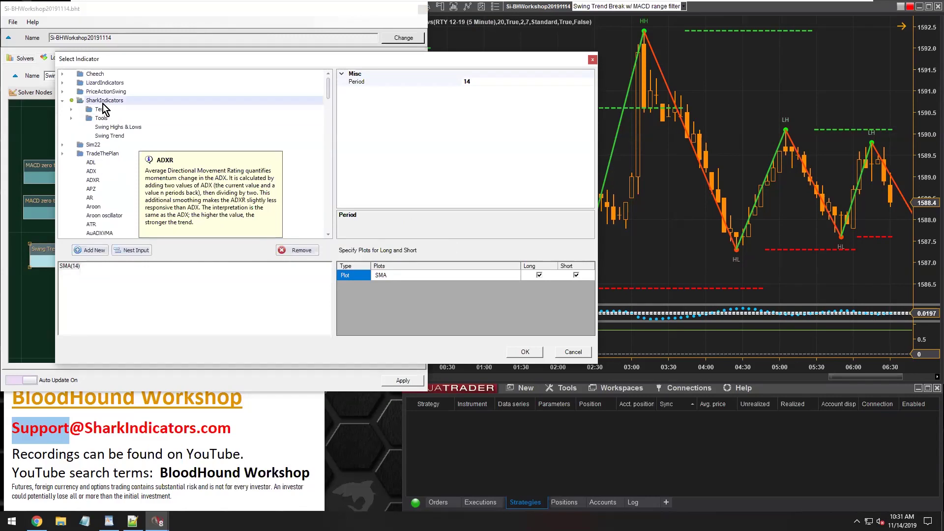
click(110, 137)
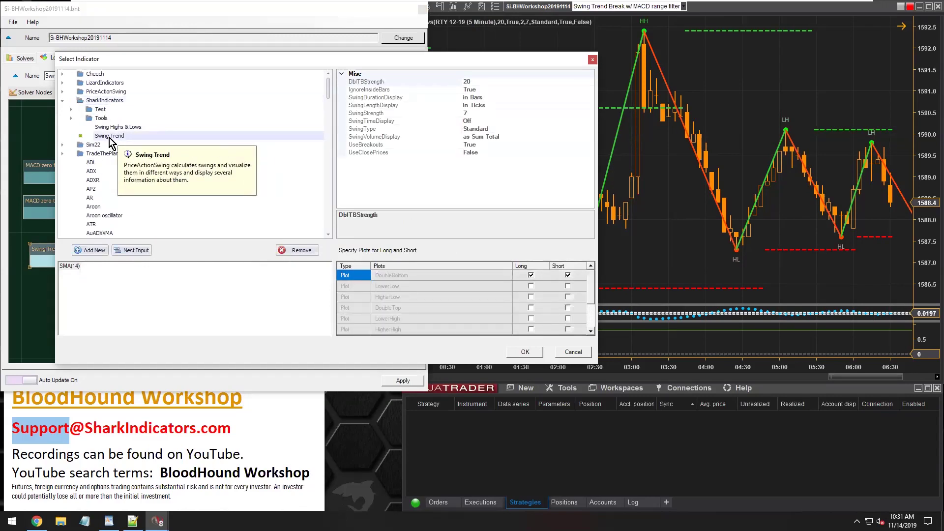
double_click(110, 136)
click(81, 267)
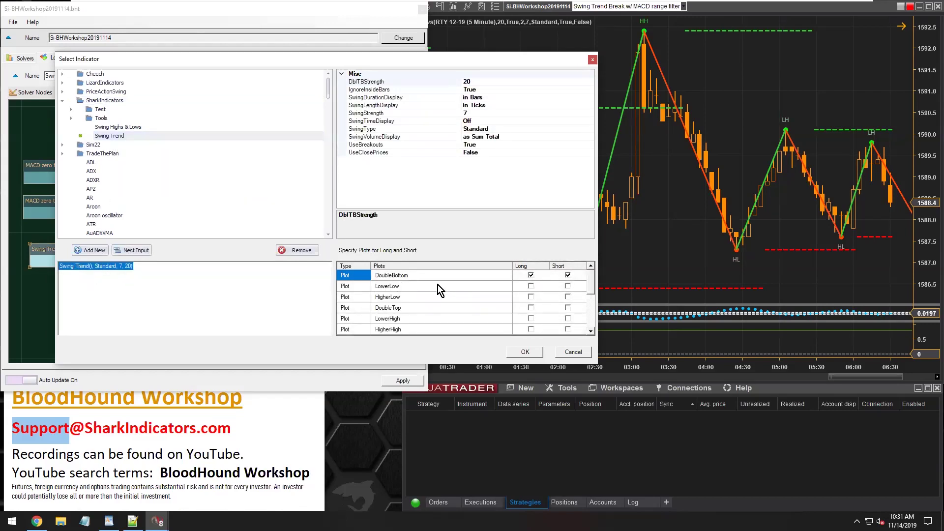
click(361, 113)
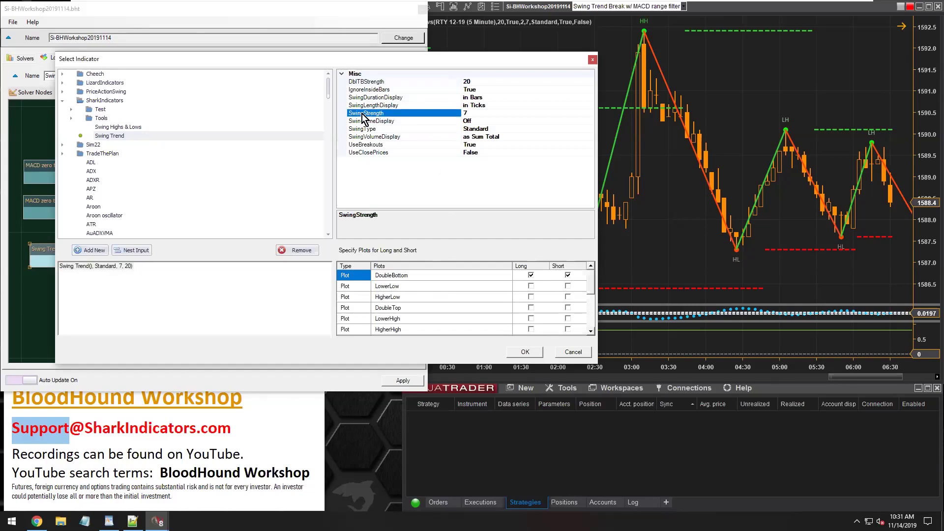
click(75, 266)
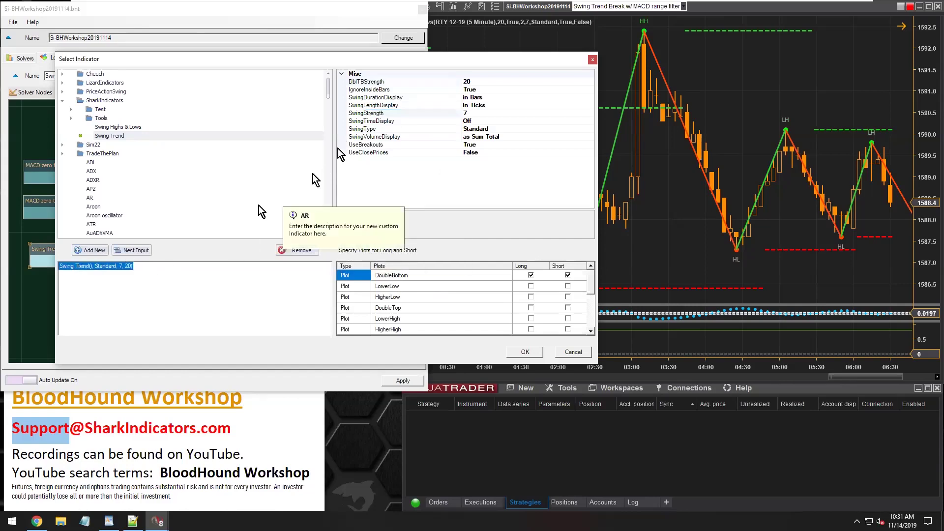
click(361, 114)
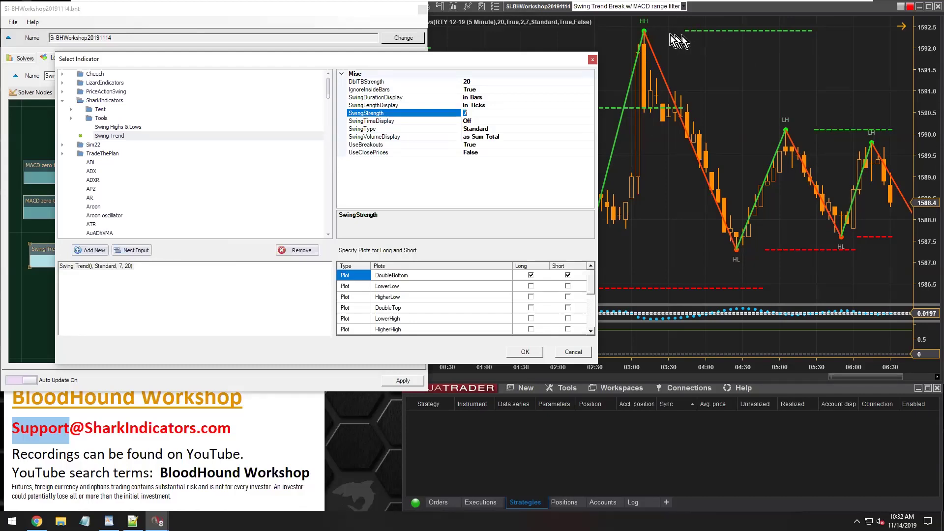
Switch to the browser to review the annotated CL 12-19 trend reversal breakout and MACD zones, then minimize it.
click(35, 522)
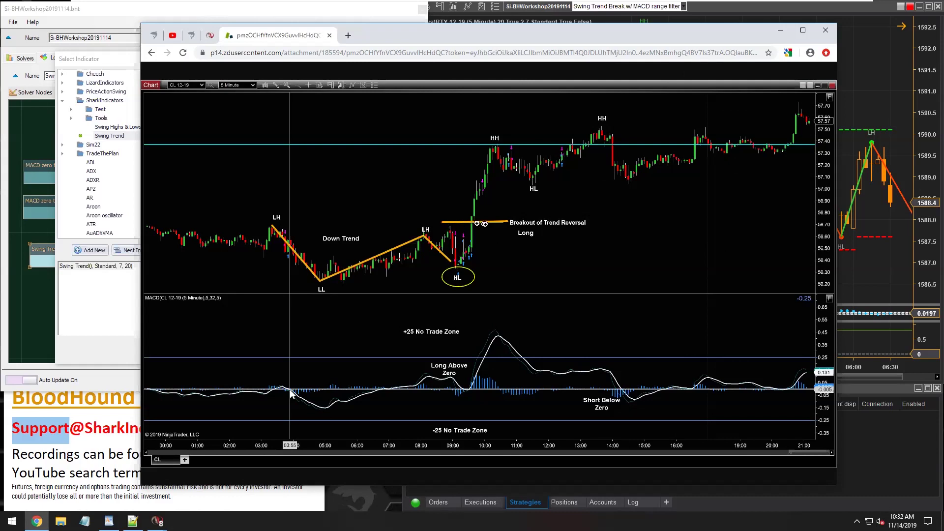
drag(559, 29, 542, 241)
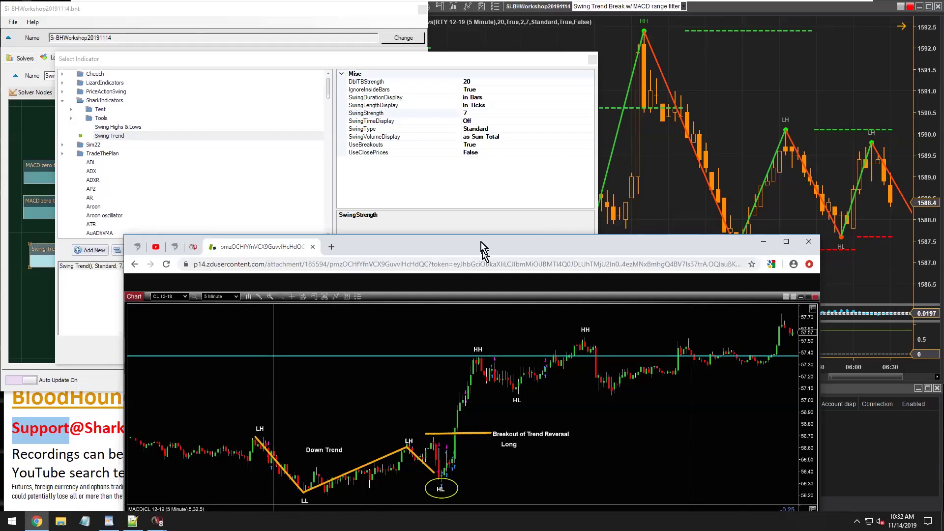
drag(480, 239, 478, 90)
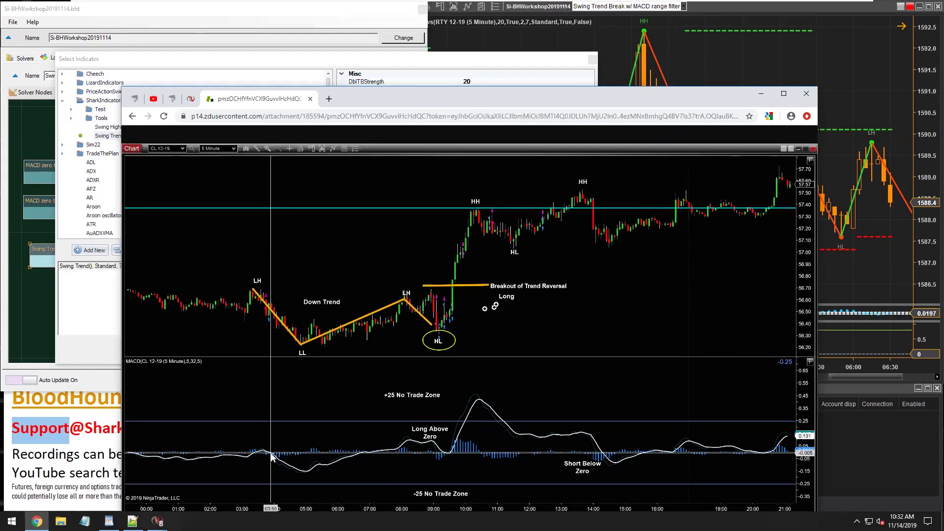
click(762, 94)
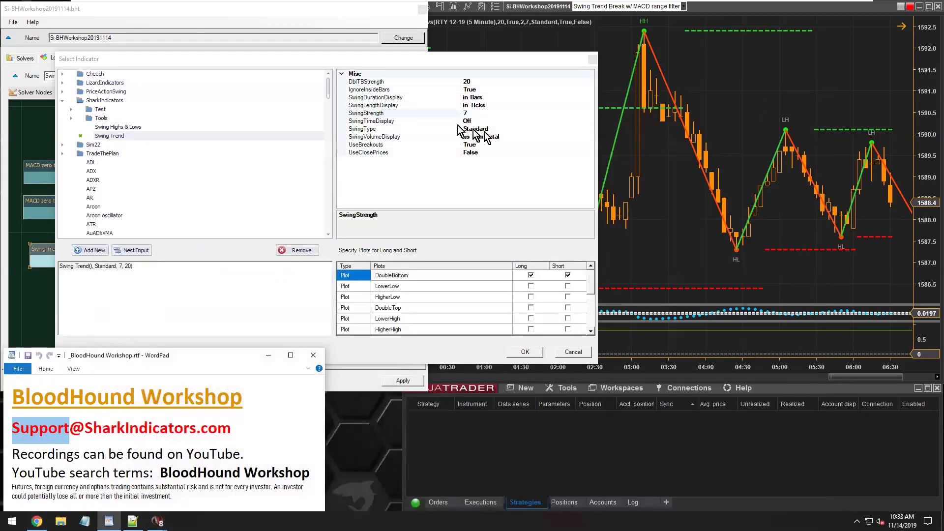
Recheck the solver's SwingStrength parameter and accept the Swing Trend indicator selection.
click(366, 113)
click(72, 267)
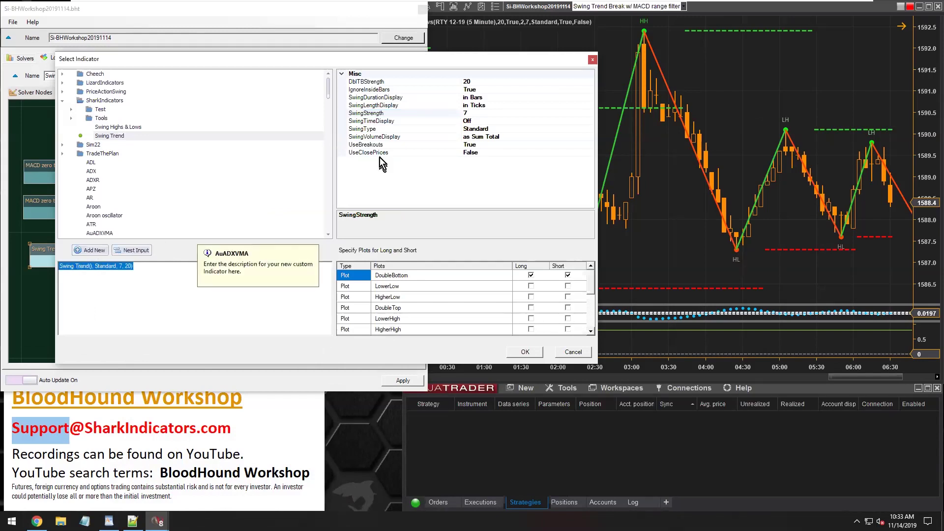
click(366, 114)
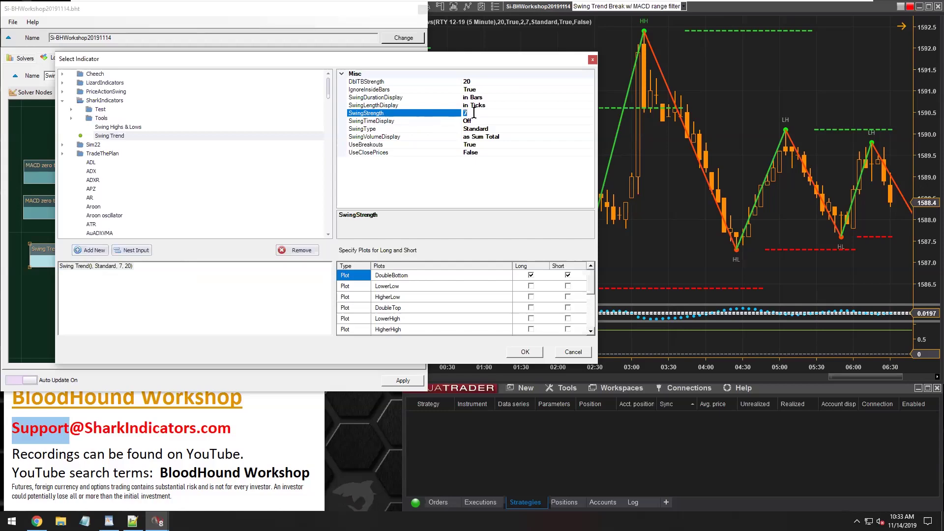
click(525, 352)
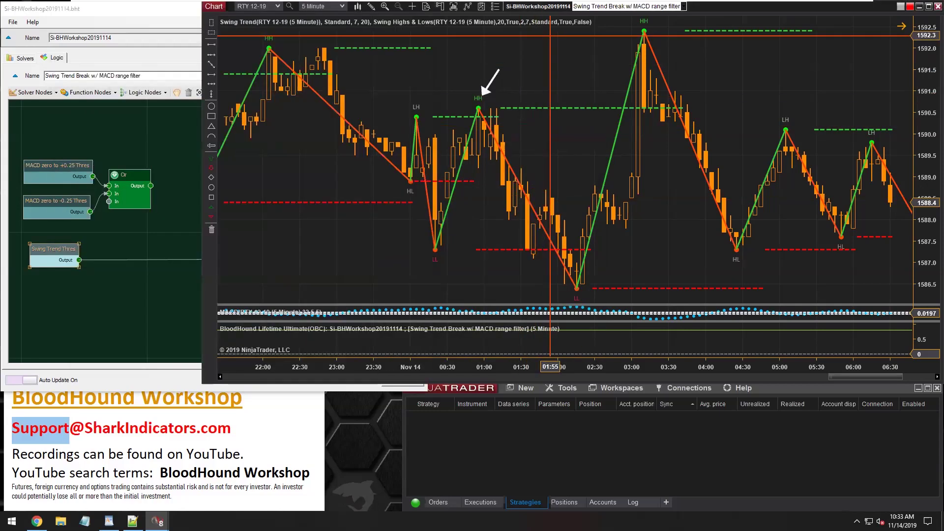
Compare the swing strength of Swing Trend and Swing Highs & Lows in the chart's indicator settings, then close them without saving.
right_click(549, 36)
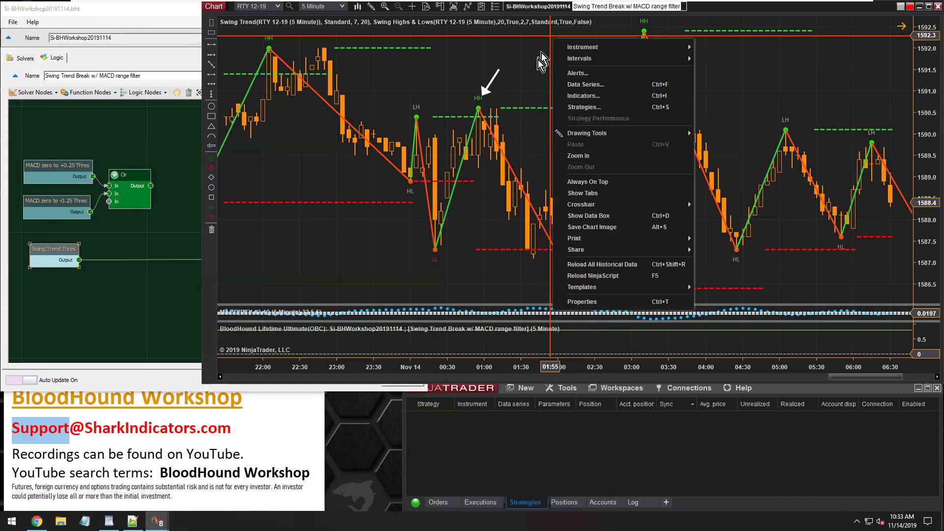
click(589, 100)
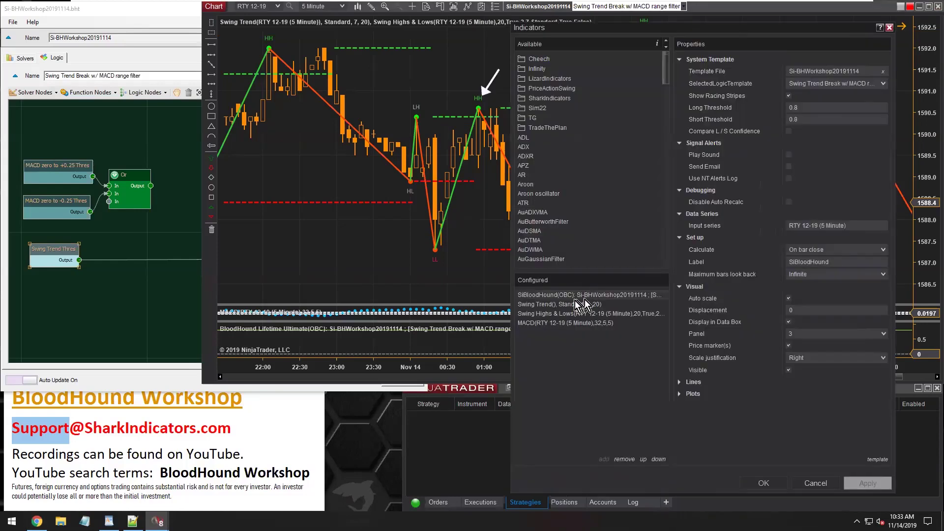
click(544, 306)
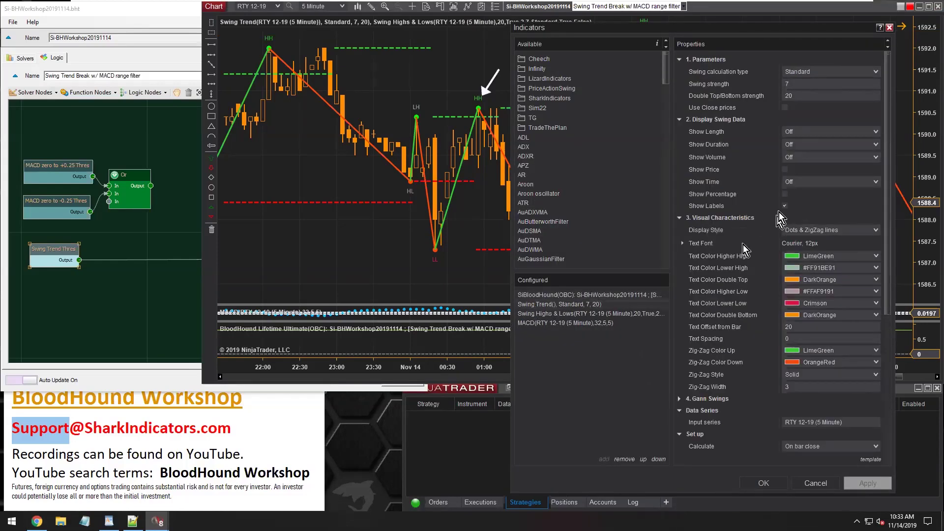
click(793, 84)
click(532, 314)
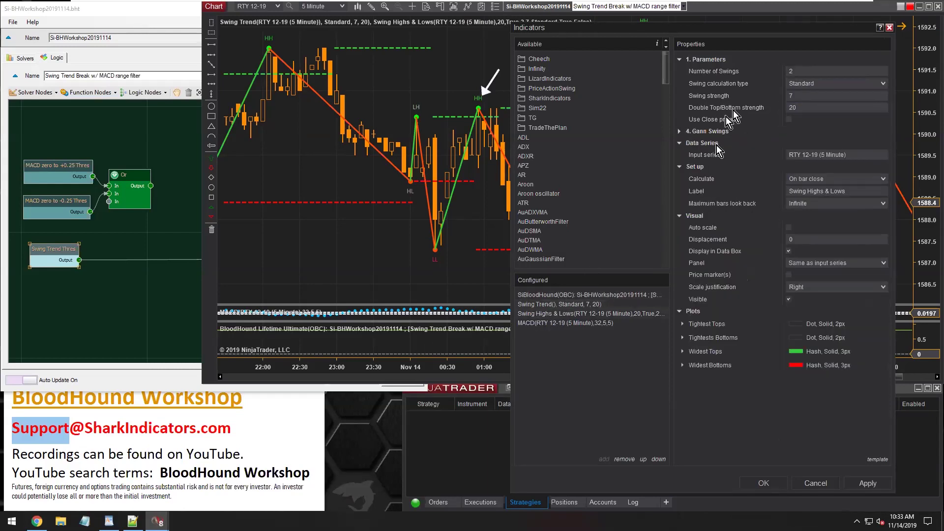
click(794, 95)
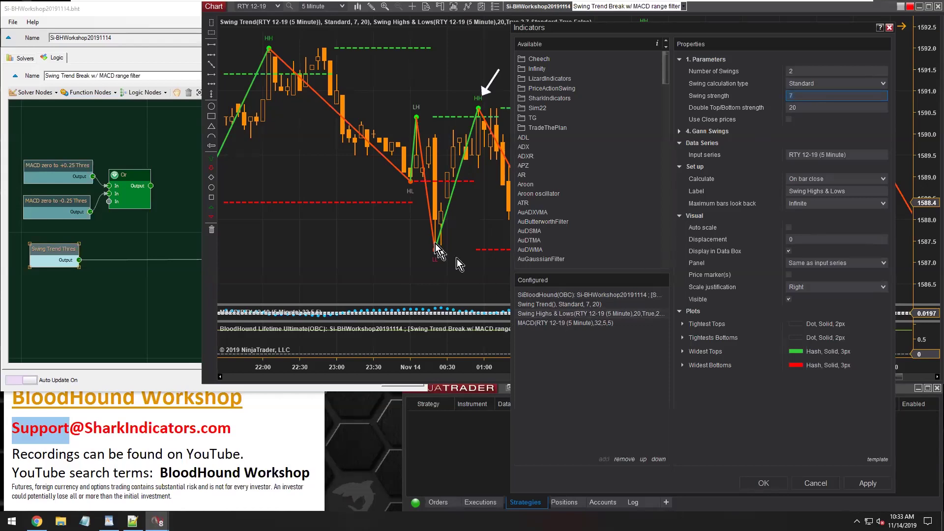
click(813, 482)
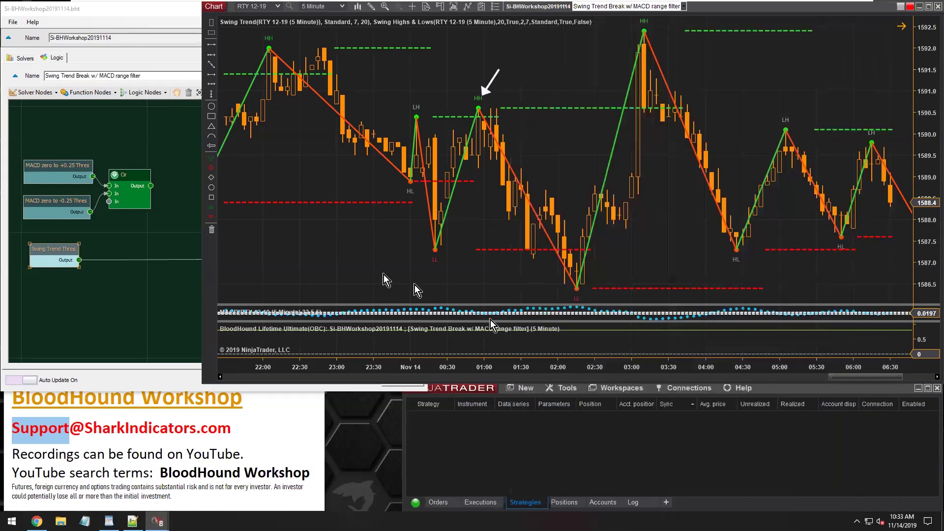
Reopen the Swing Trend Thres solver's indicator selection and narrow its window to reveal more of the chart.
click(53, 252)
drag(54, 251, 56, 255)
click(360, 209)
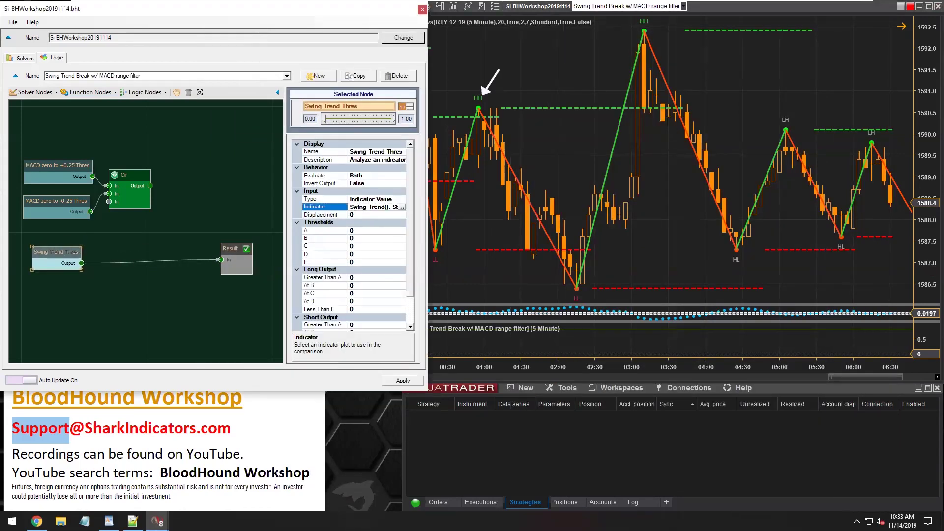
click(401, 208)
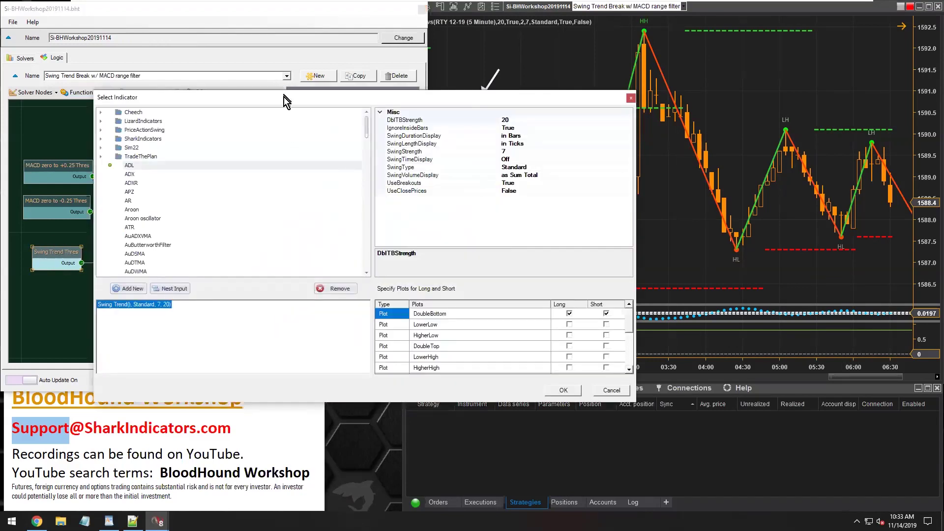
drag(284, 95, 280, 64)
drag(633, 212, 468, 212)
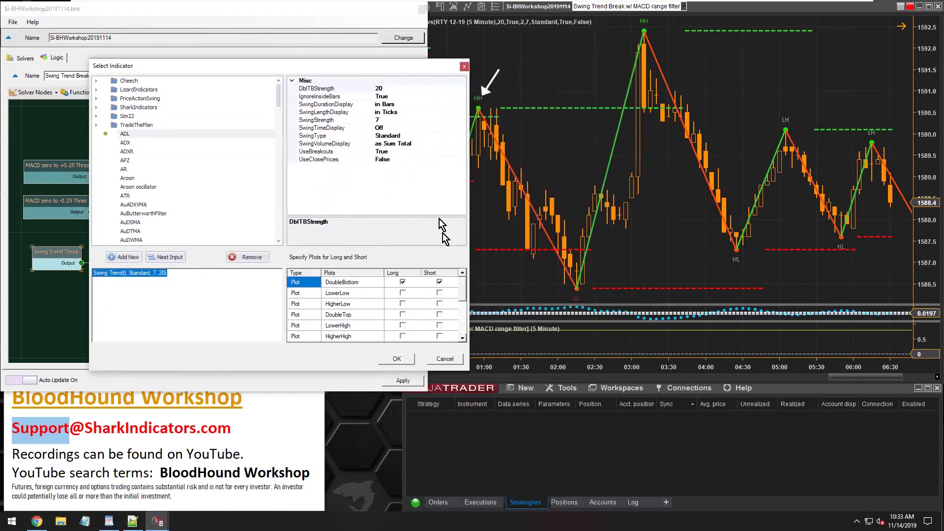
Examine Swing Trend's available plots and its OverallTrend, QuickTrend, BreakOutTrend and SwingDirection integer series.
click(462, 338)
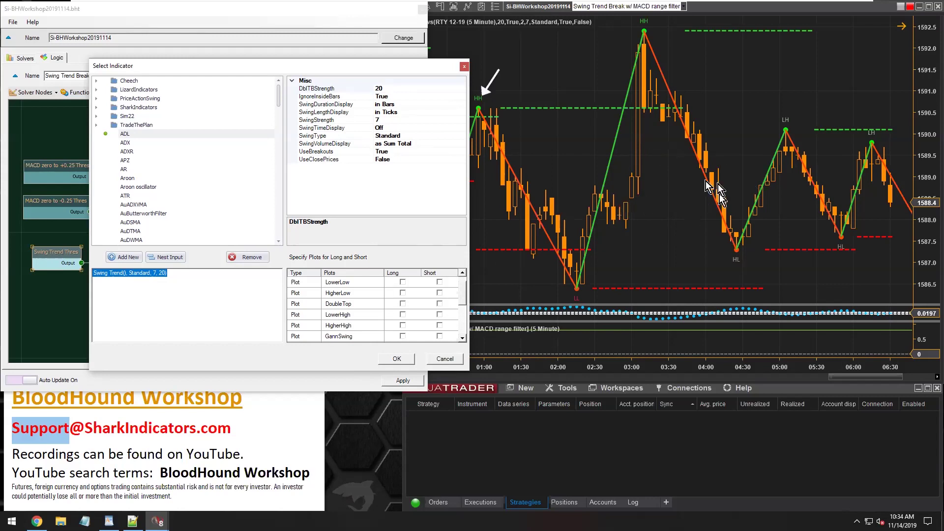
click(462, 338)
click(462, 338)
click(462, 338)
click(462, 338)
click(301, 304)
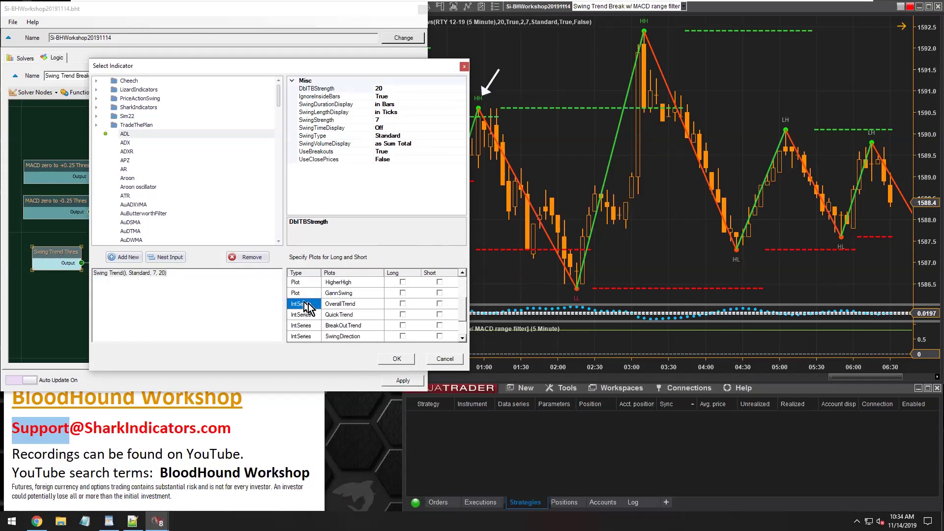
click(462, 338)
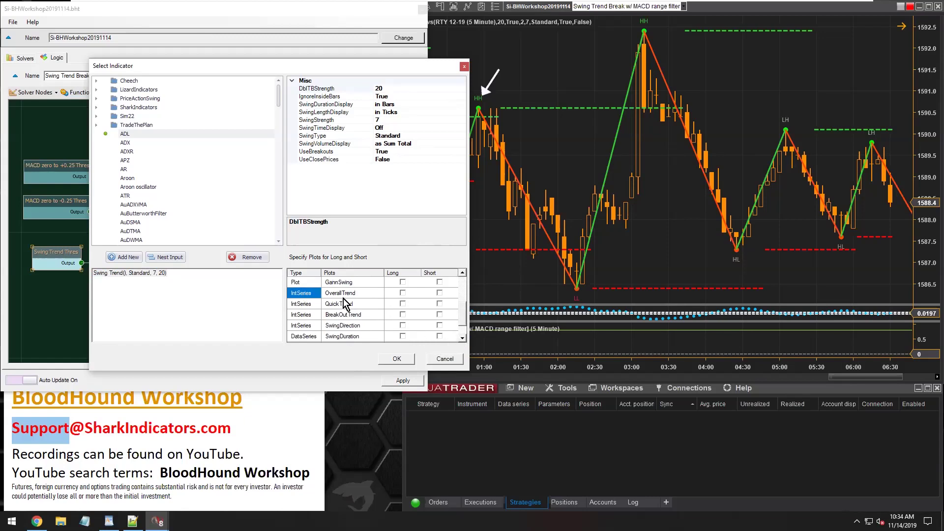
click(335, 294)
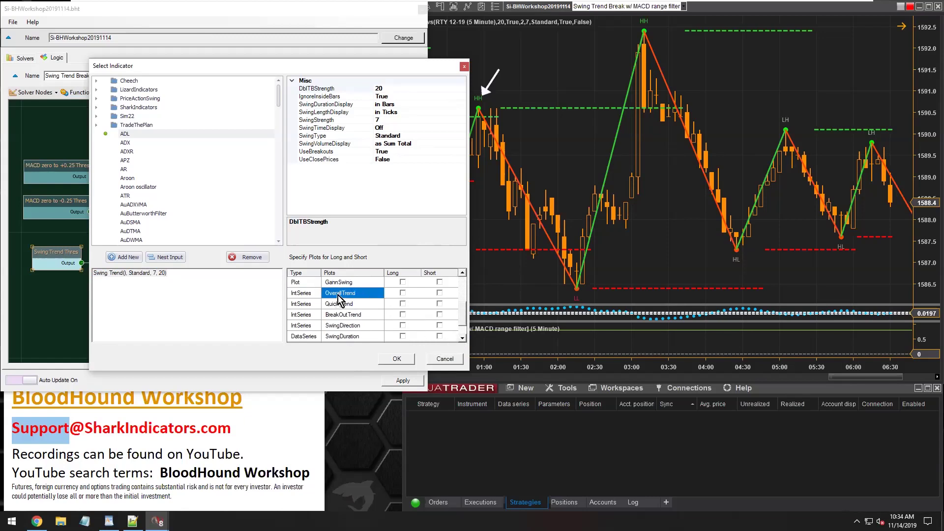
click(363, 304)
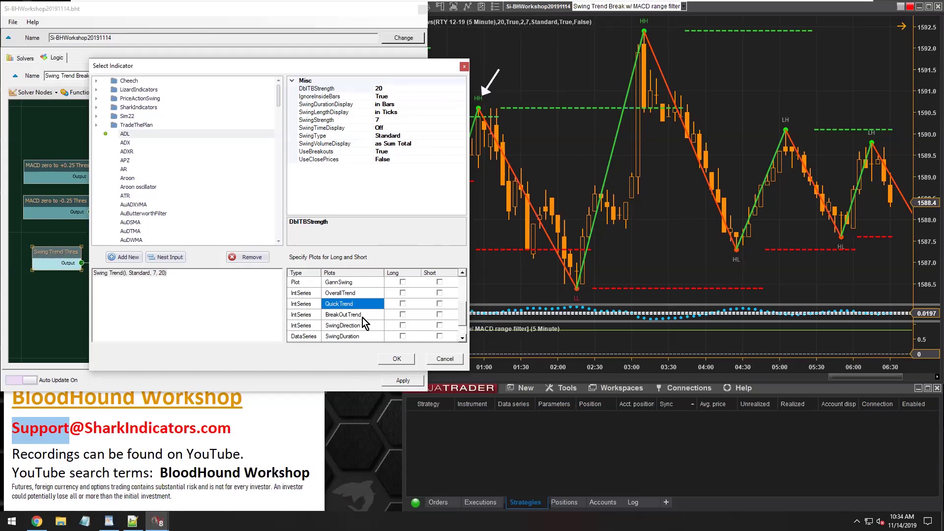
click(362, 316)
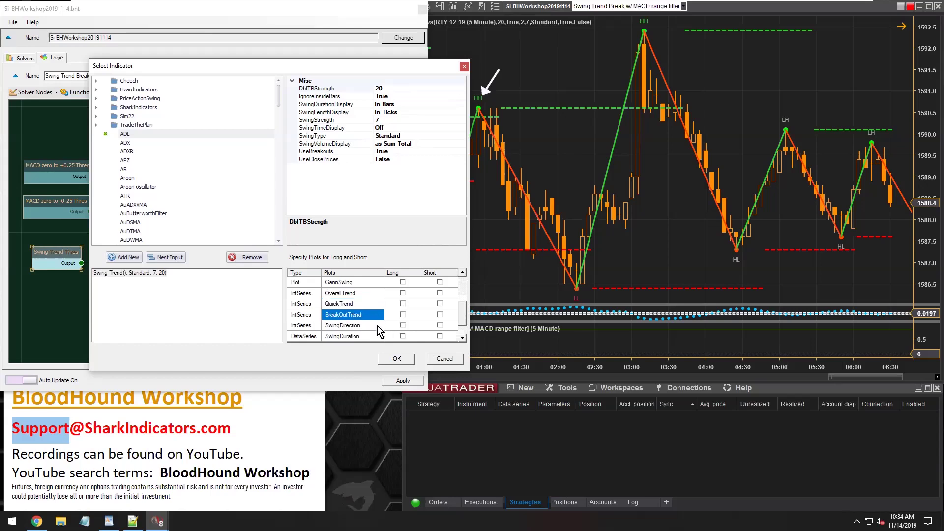
click(344, 326)
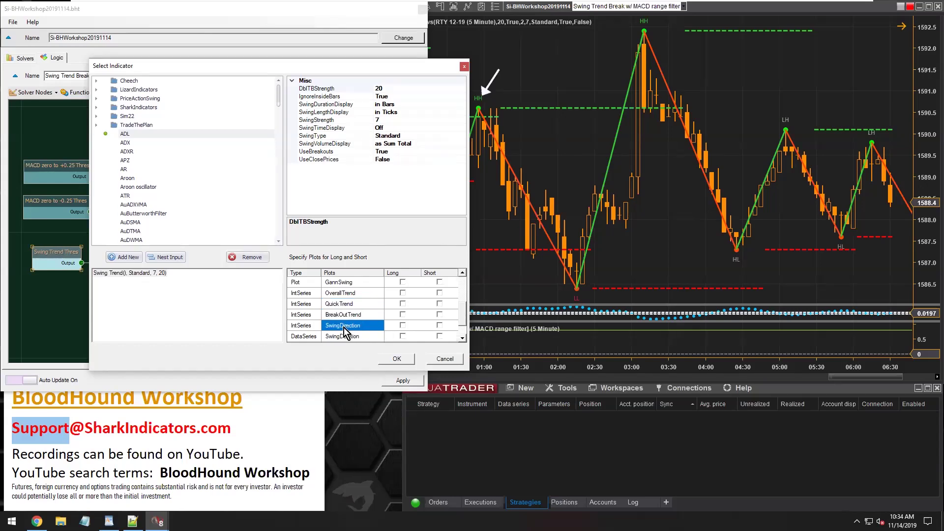
Examine Swing Trend's SwingDuration, SwingHeight and SwingPercent data series in the plot list.
click(462, 339)
click(462, 339)
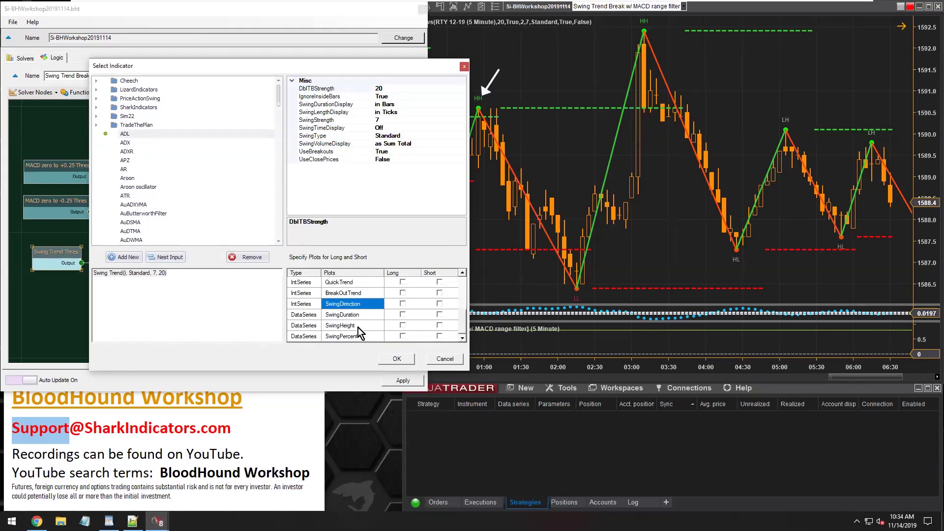
click(347, 316)
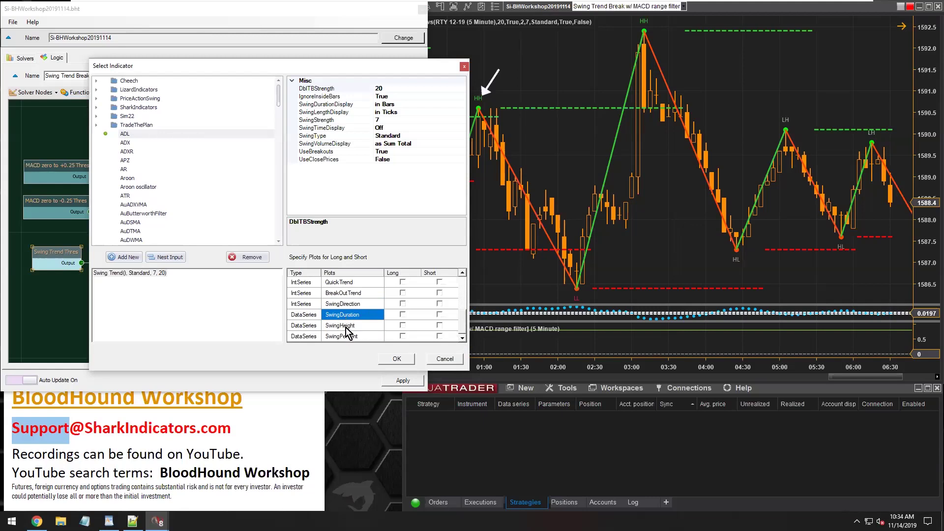
click(350, 327)
click(350, 337)
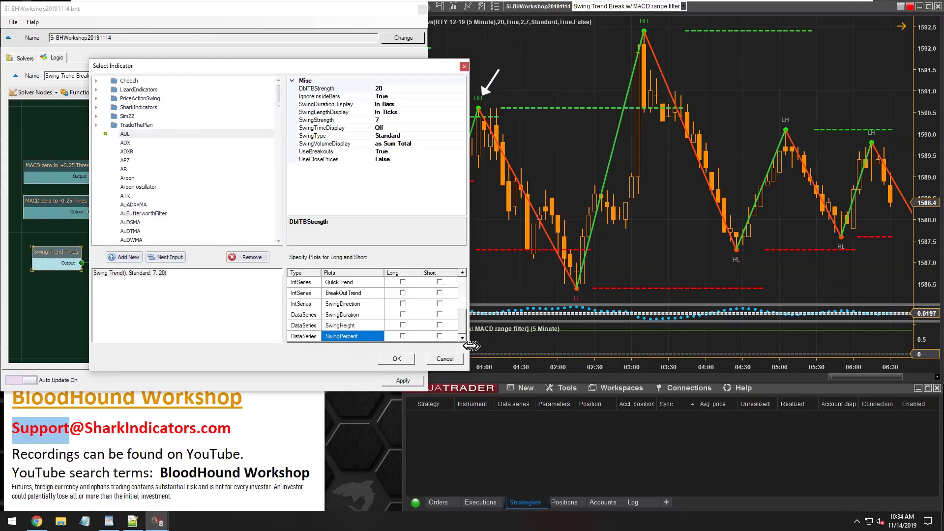
Compare Swing Trend's OverallTrend, QuickTrend and BreakOutTrend integer series as candidates for the trend output.
click(463, 273)
click(463, 273)
click(346, 294)
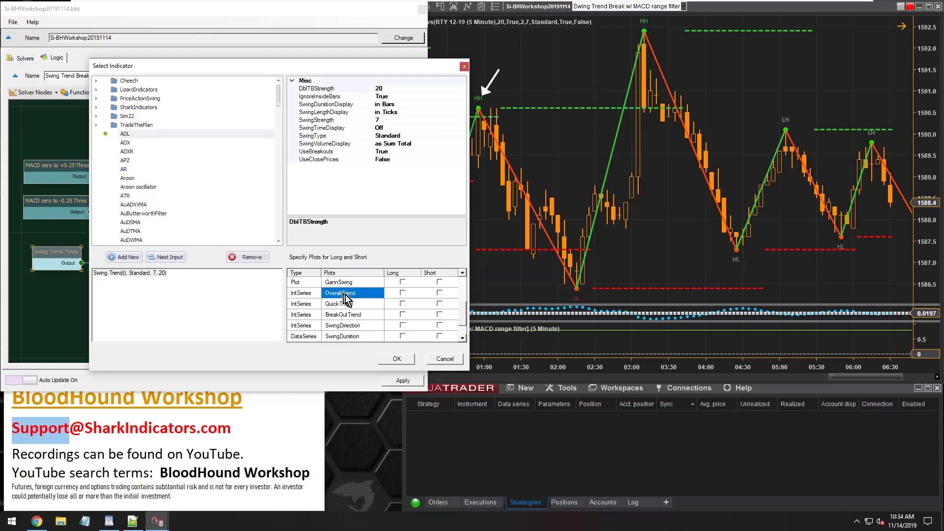
click(355, 304)
click(357, 315)
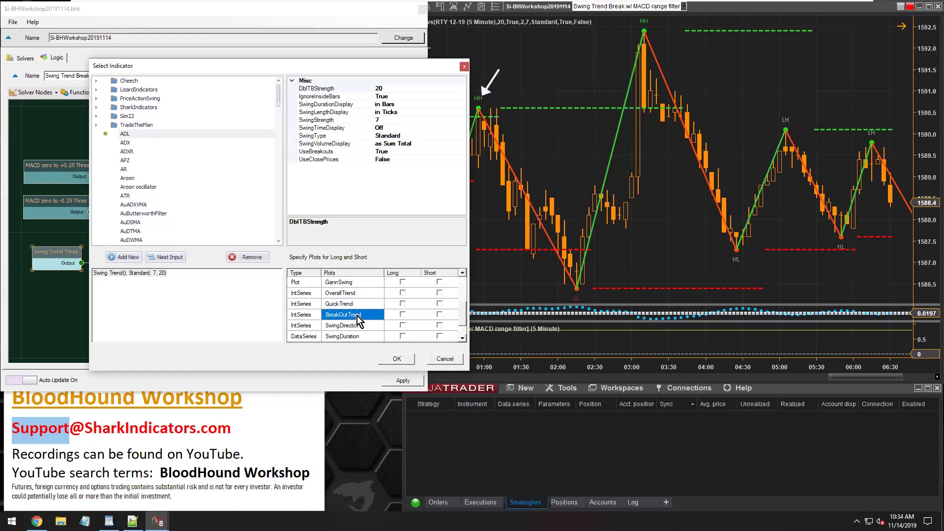
click(350, 293)
click(351, 304)
click(354, 315)
click(355, 294)
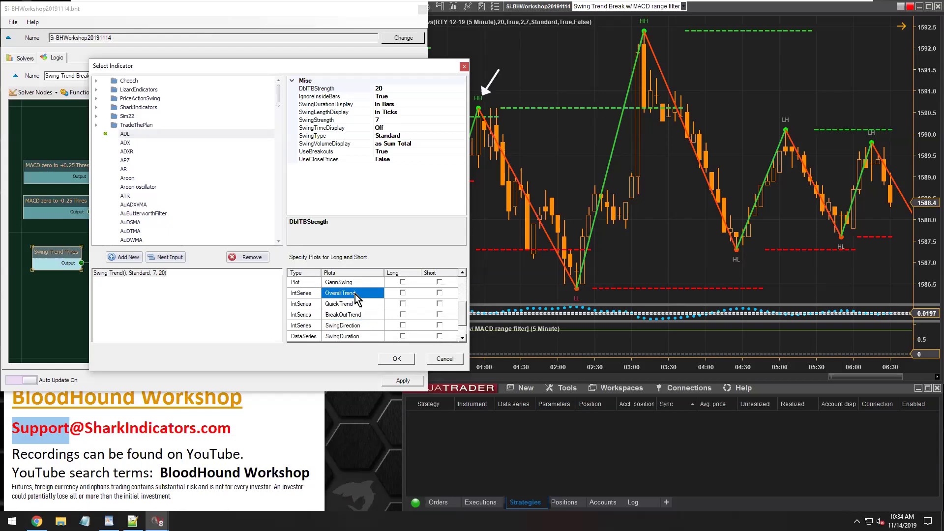
Assign BreakOutTrend as both the Long and Short plot of Swing Trend and accept the indicator selection.
click(402, 314)
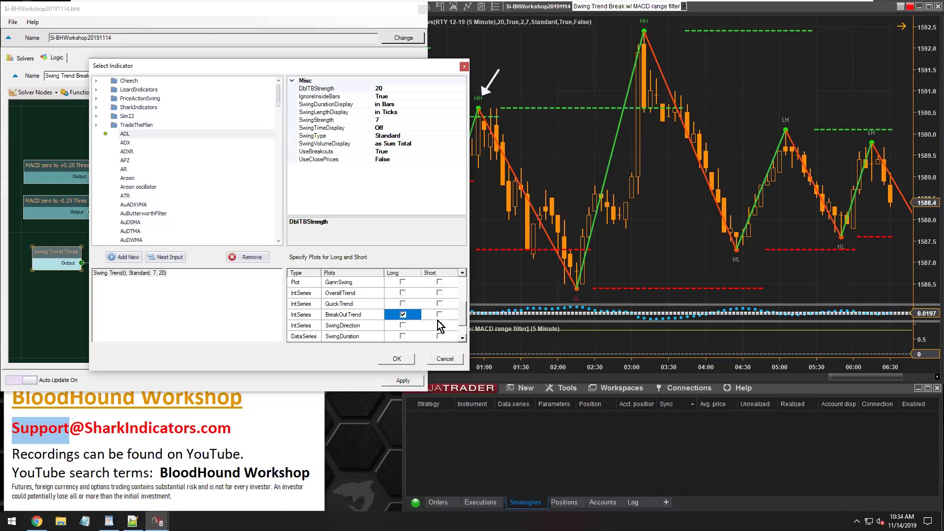
click(439, 314)
click(364, 317)
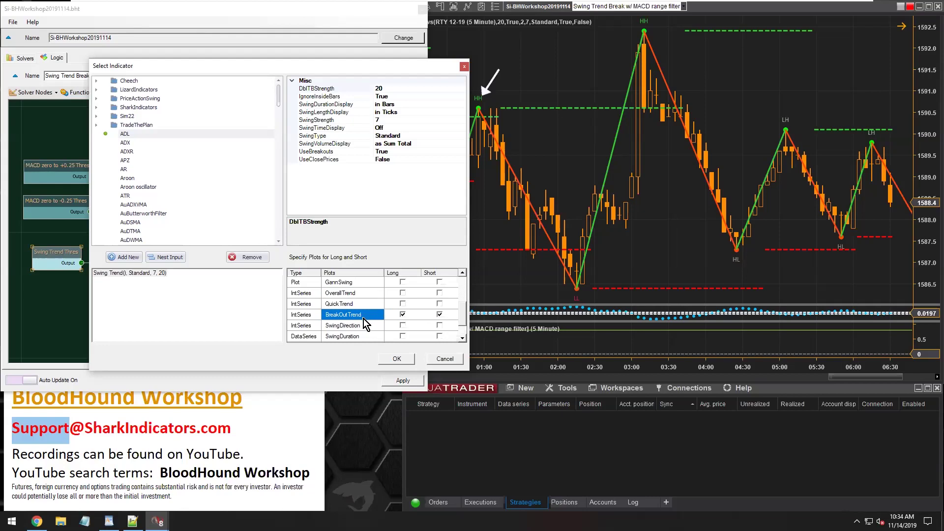
click(396, 359)
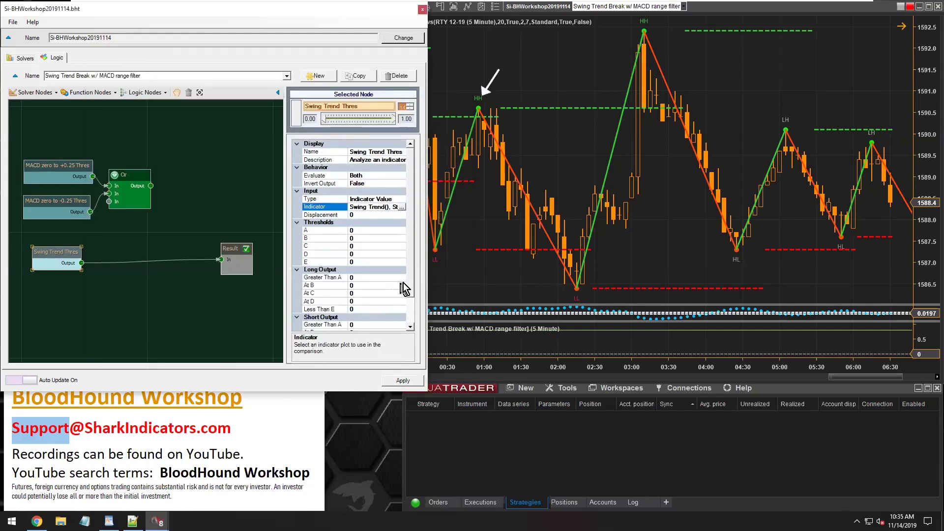
Set the Swing Trend Thres solver's Long Output Greater Than A and Short Output Less Than E to 1.
scroll(408, 282, down, 2)
drag(361, 394, 361, 444)
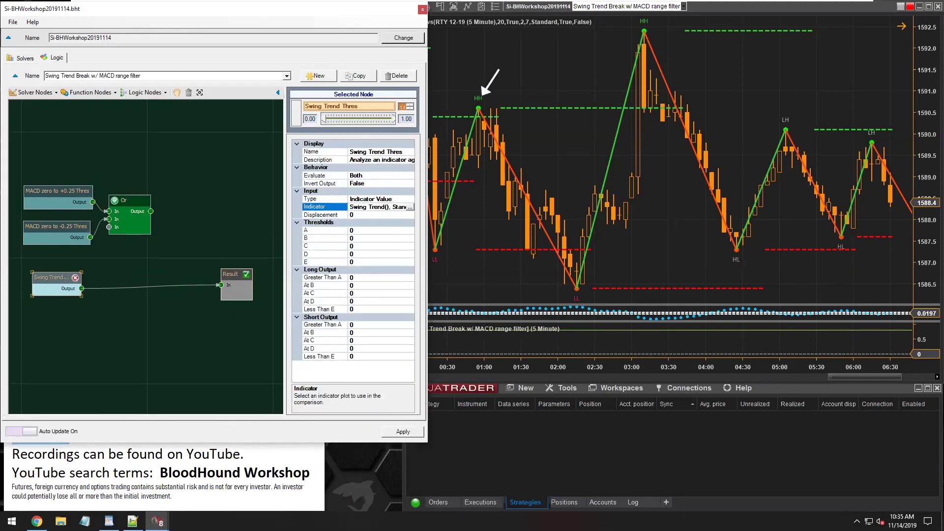
mouse_move(51, 273)
mouse_down()
mouse_move(80, 285)
mouse_move(56, 273)
mouse_up()
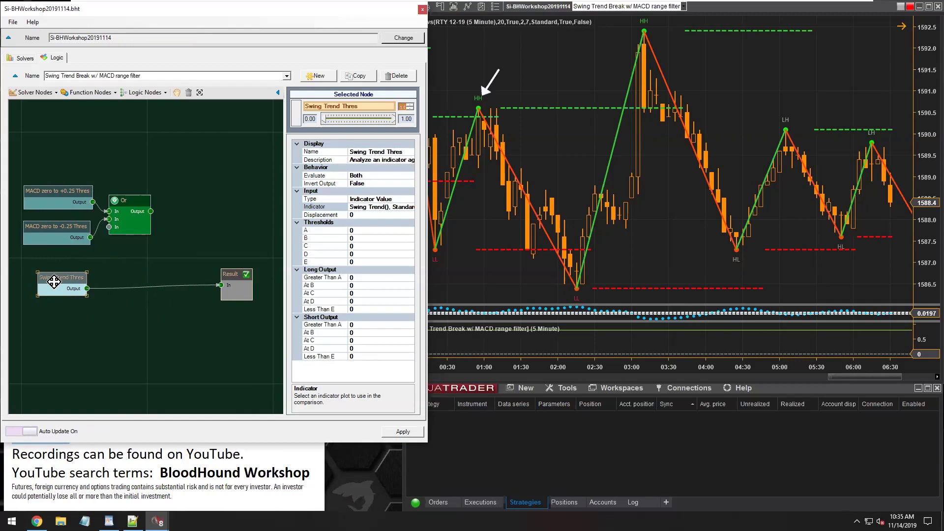
click(370, 277)
text(1)
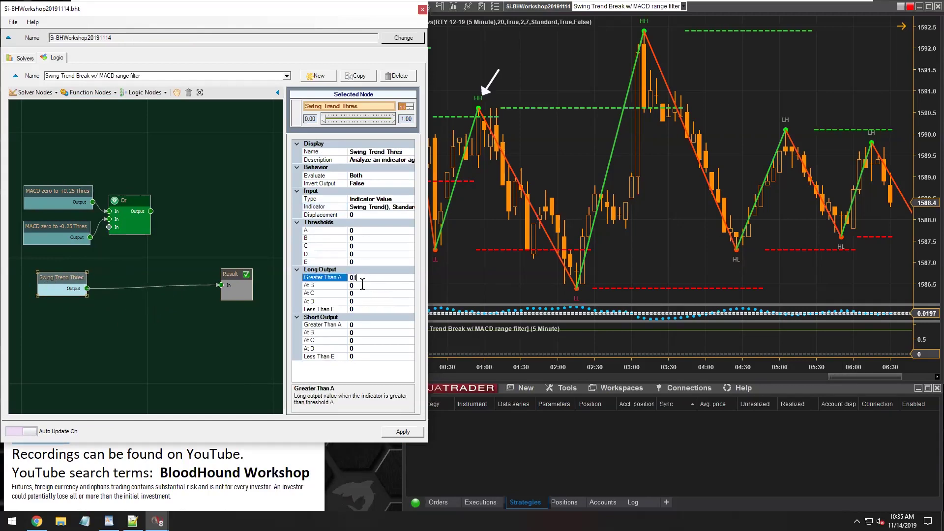
click(359, 357)
text(1)
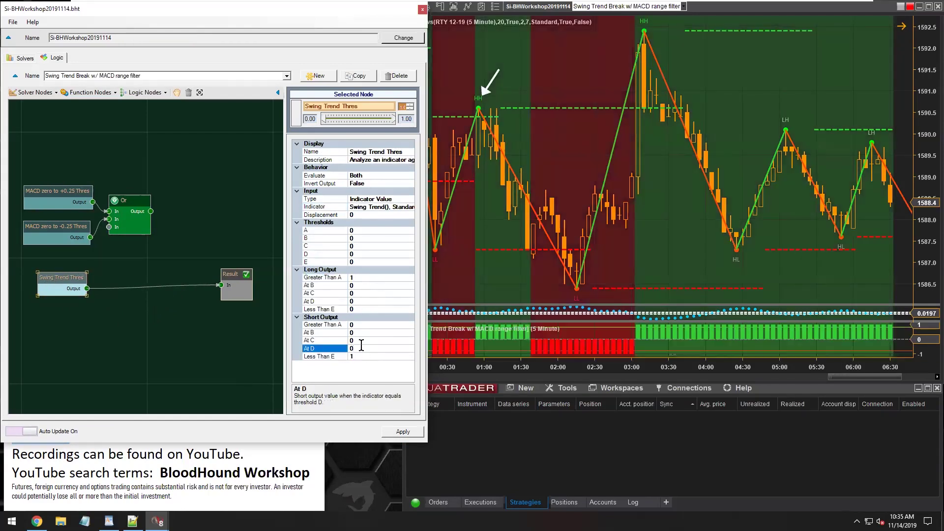
drag(653, 245, 818, 246)
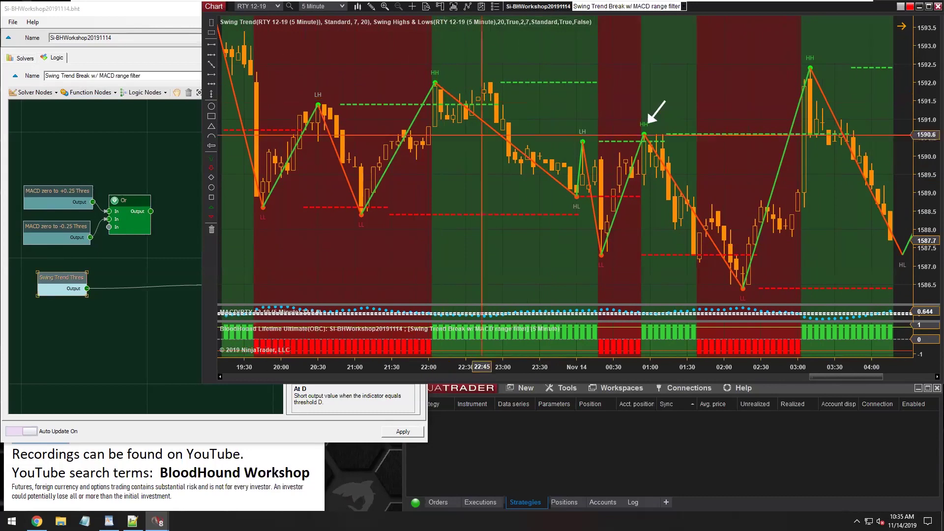
Review the OverallTrend, QuickTrend and BreakOutTrend series in the Swing Trend Thres solver's indicator selection, then close it without changes.
click(62, 279)
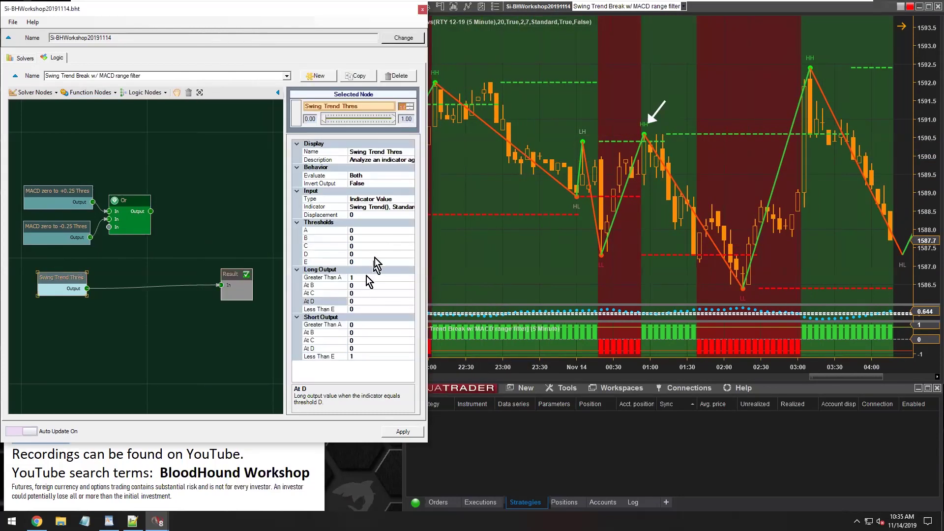
click(365, 207)
click(409, 208)
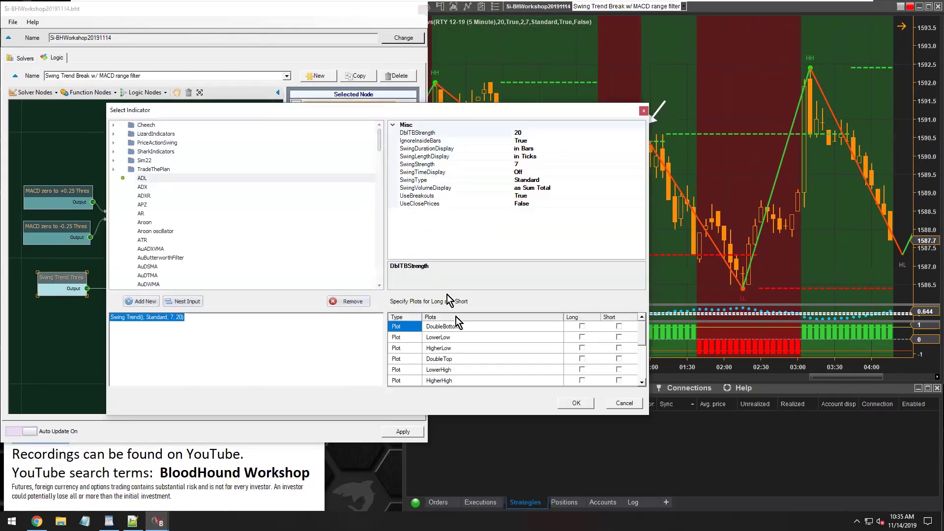
scroll(475, 376, down, 3)
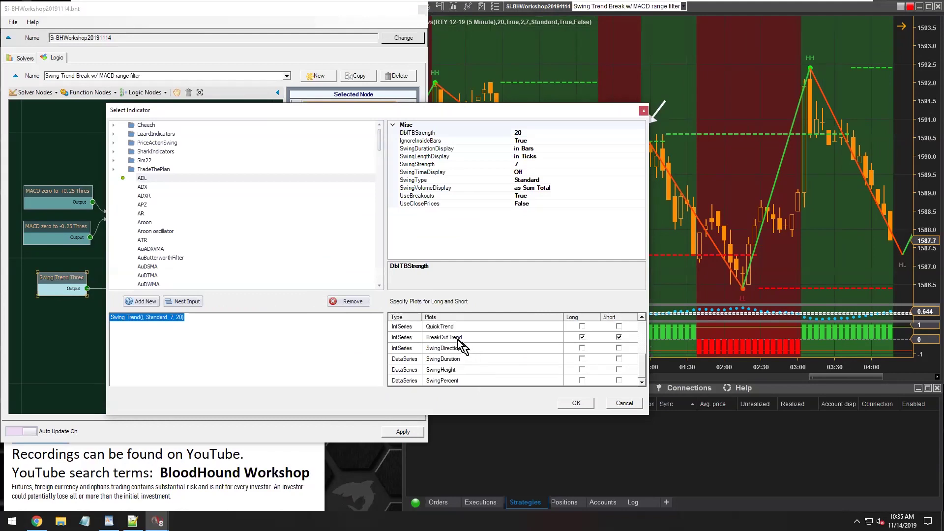
scroll(470, 377, up, 1)
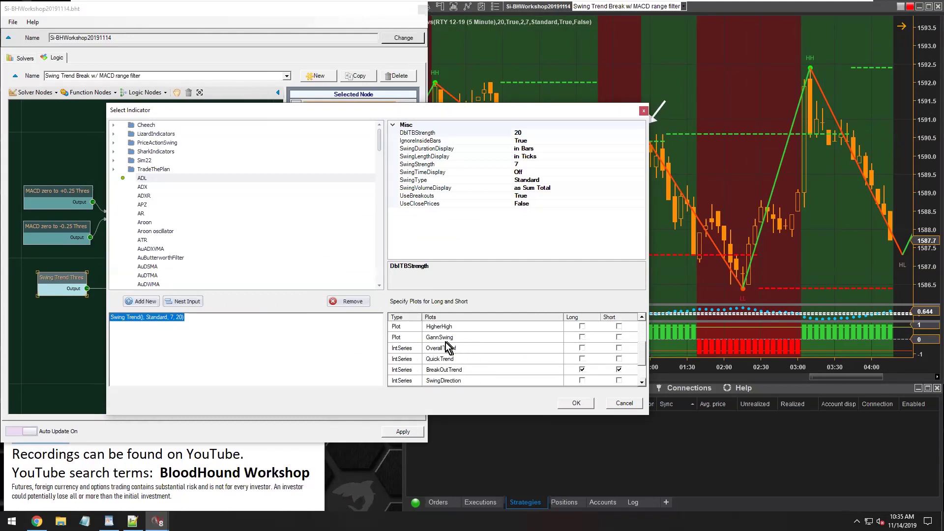
click(438, 349)
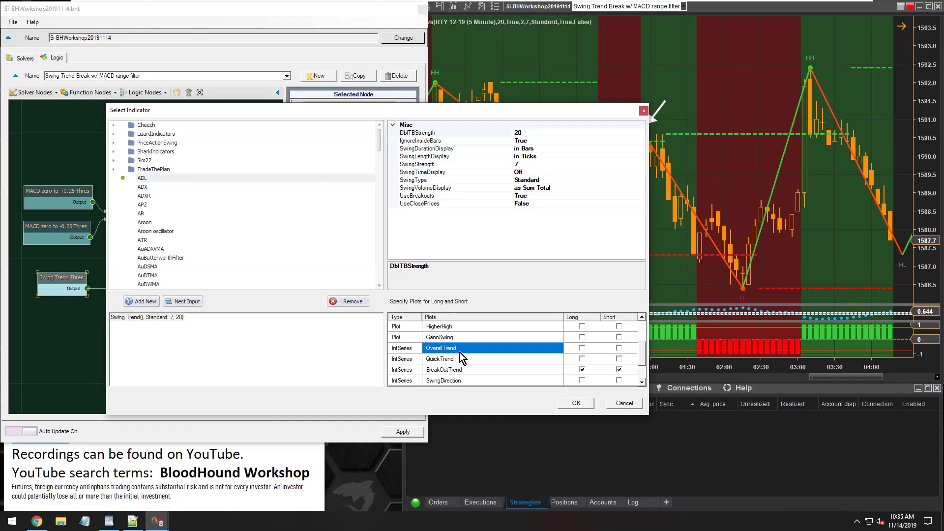
click(449, 359)
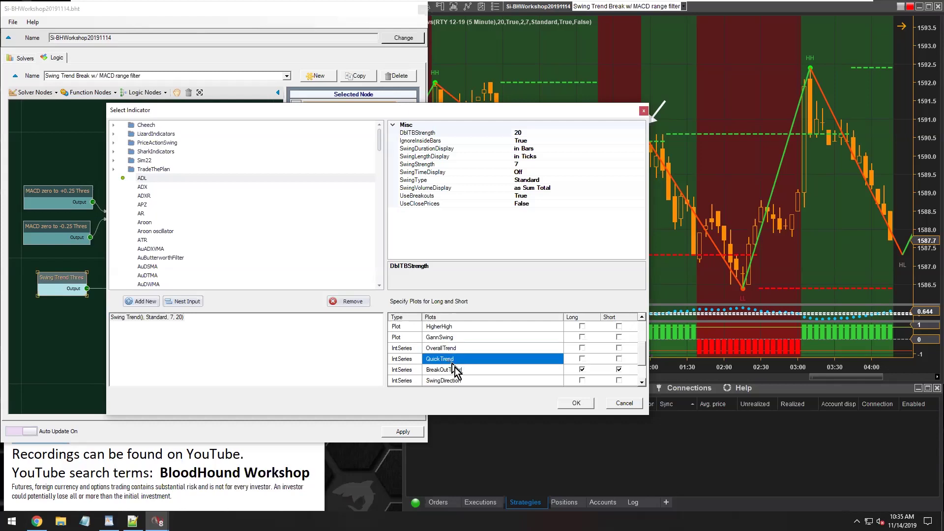
click(453, 371)
click(452, 360)
click(452, 348)
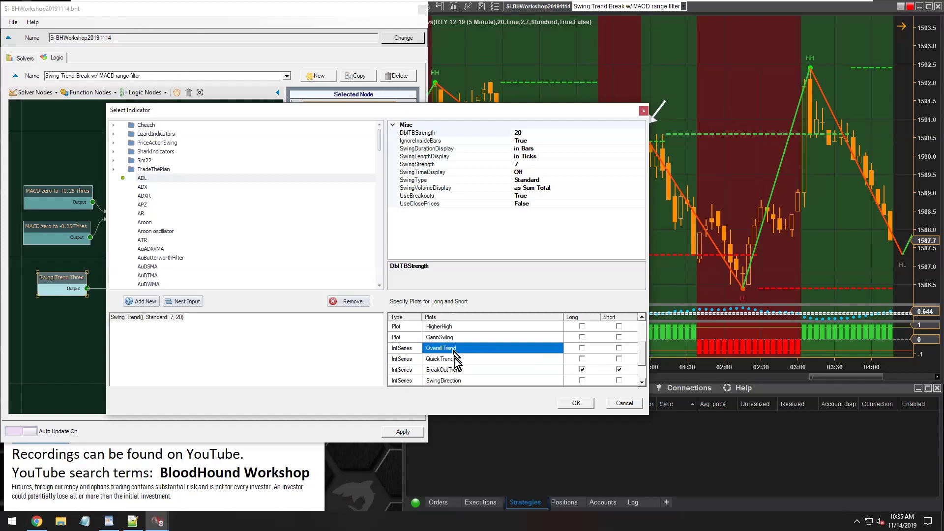
click(457, 370)
click(455, 360)
click(455, 347)
click(622, 403)
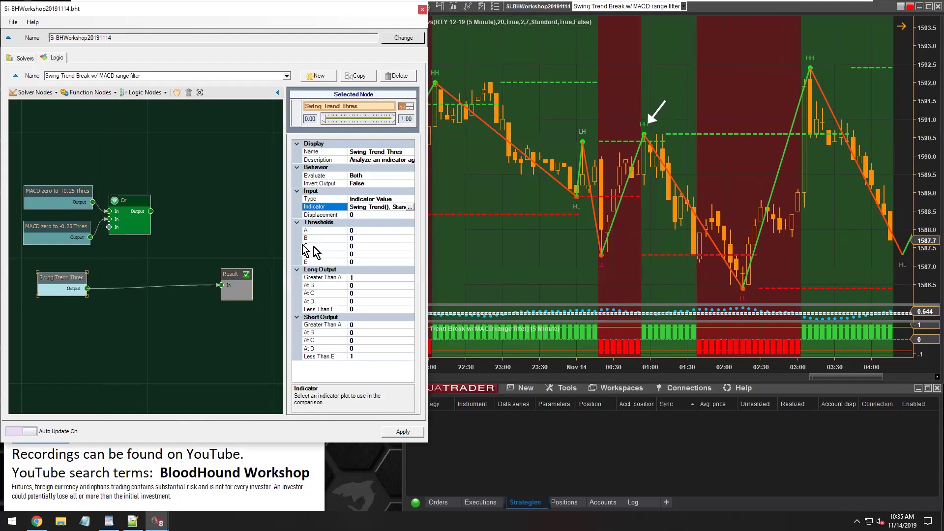
Open BloodHound's online documentation in the browser and go to the site's main documentation page.
click(33, 22)
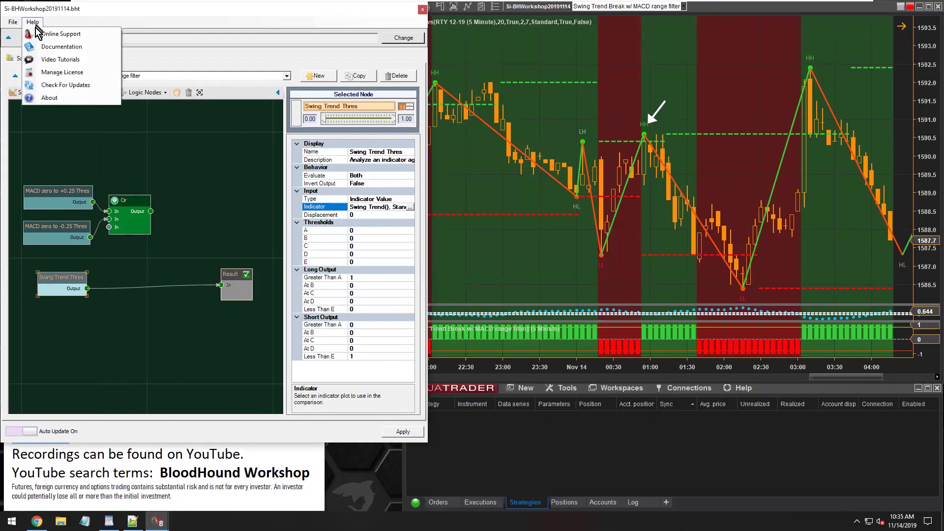
click(64, 48)
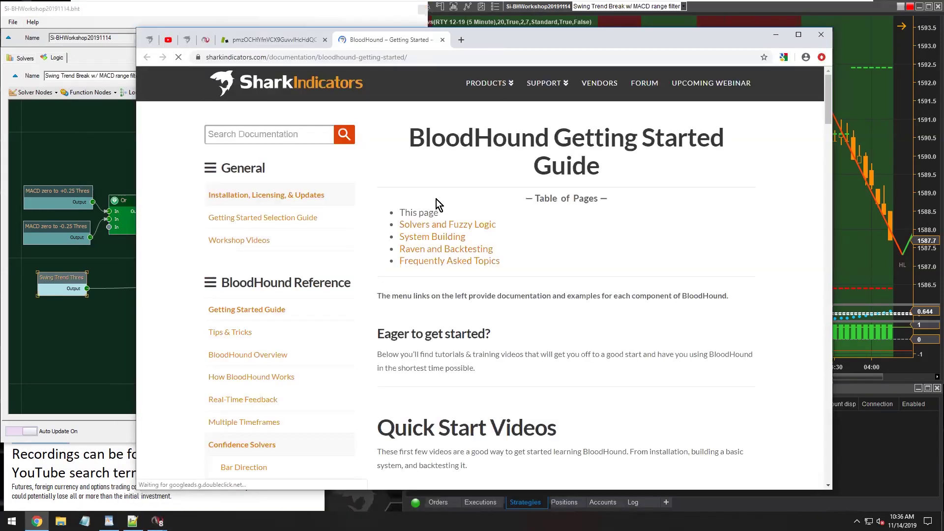
click(242, 312)
mouse_move(542, 95)
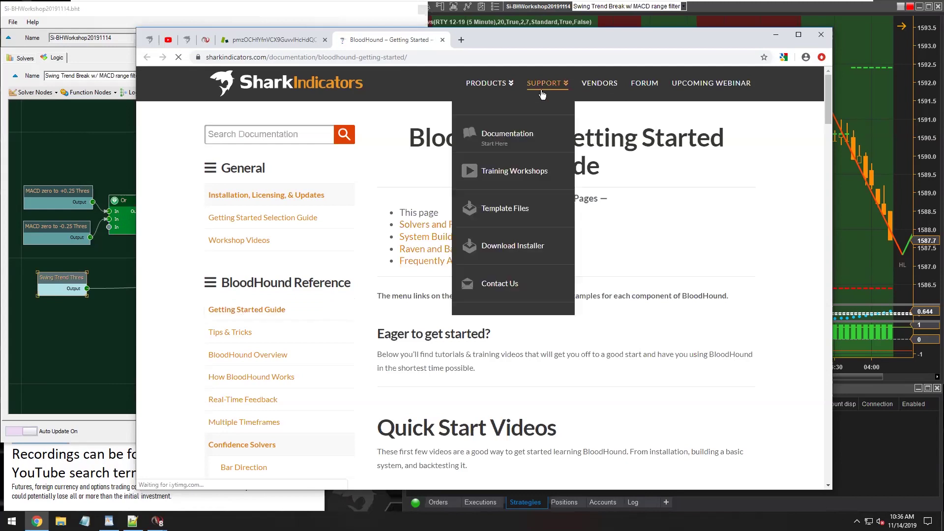
click(501, 141)
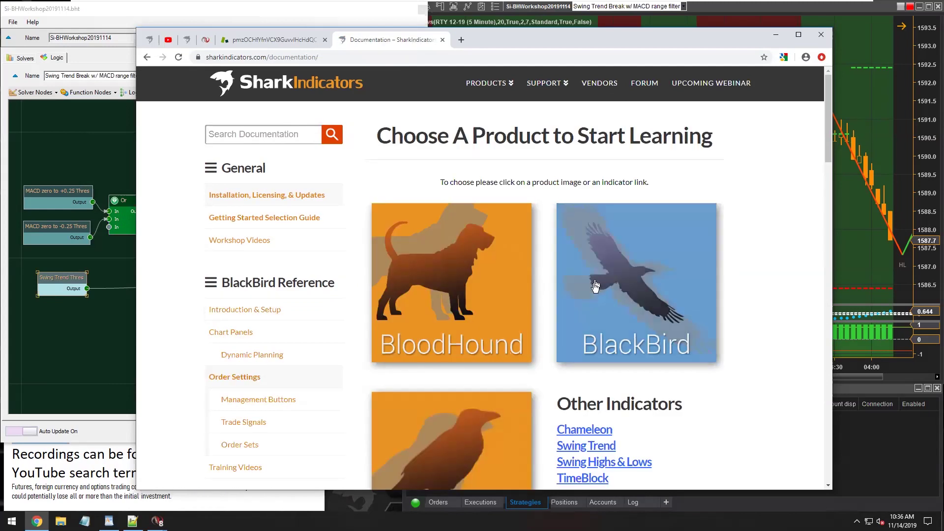
Open the Swing Trend page listed under Other Indicators and highlight the two indicator names in its title.
scroll(558, 311, down, 1)
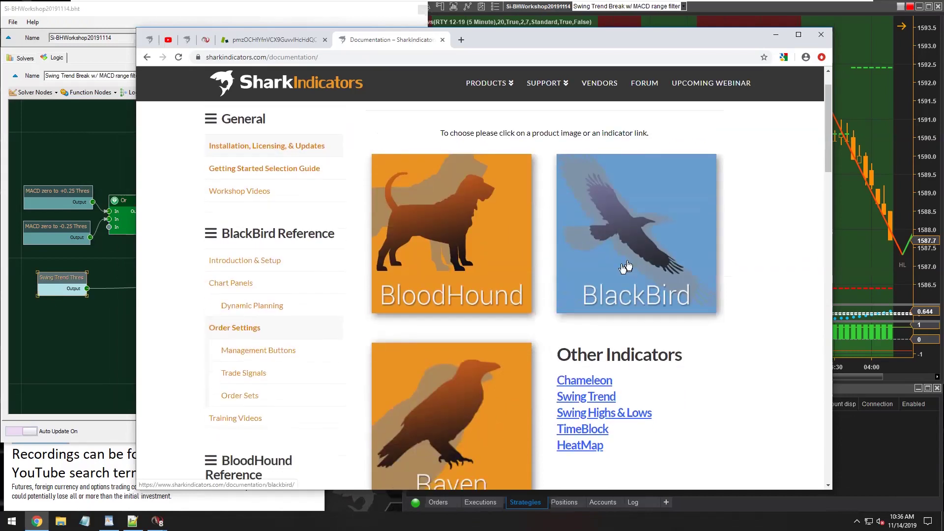
drag(557, 353, 684, 369)
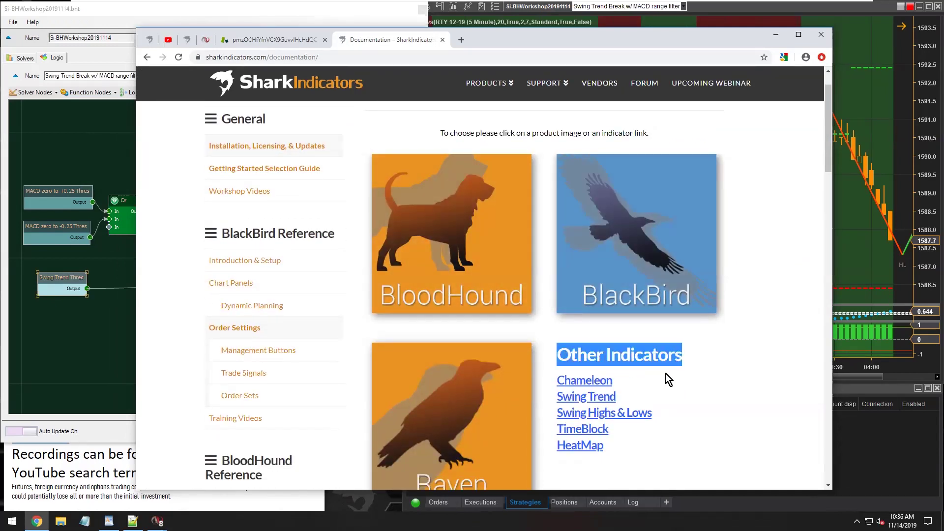
scroll(678, 402, down, 2)
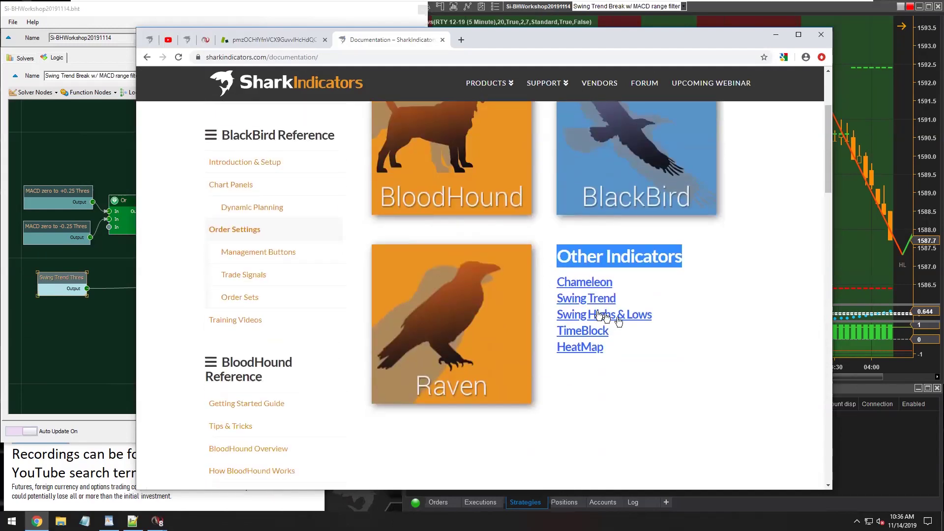
drag(619, 307, 563, 302)
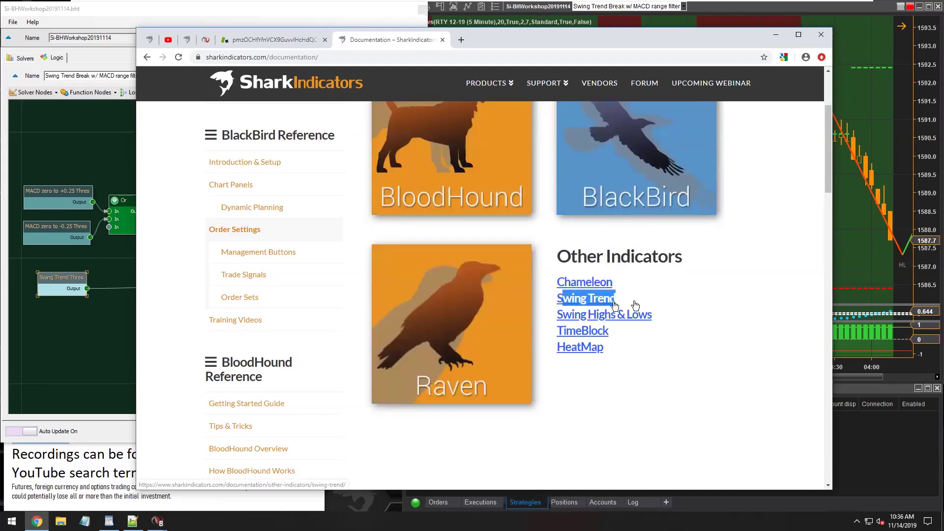
click(577, 302)
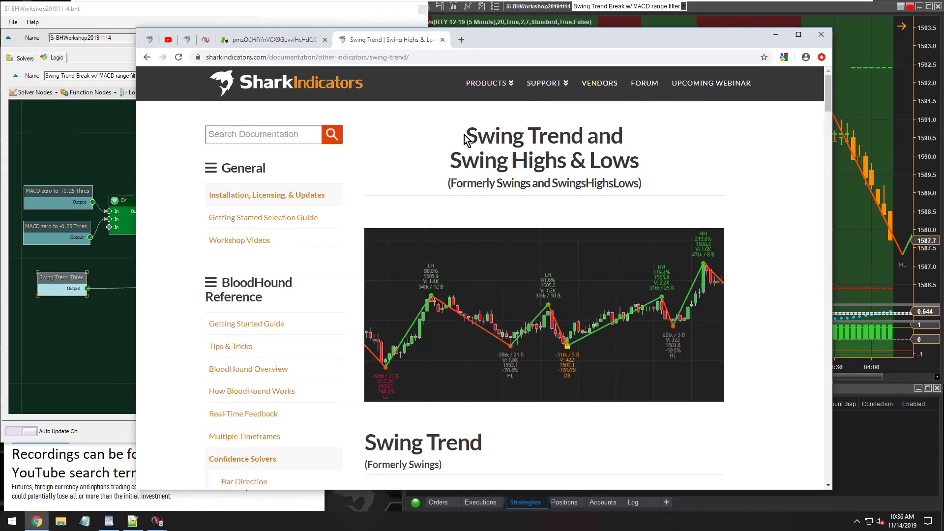
drag(467, 136, 586, 136)
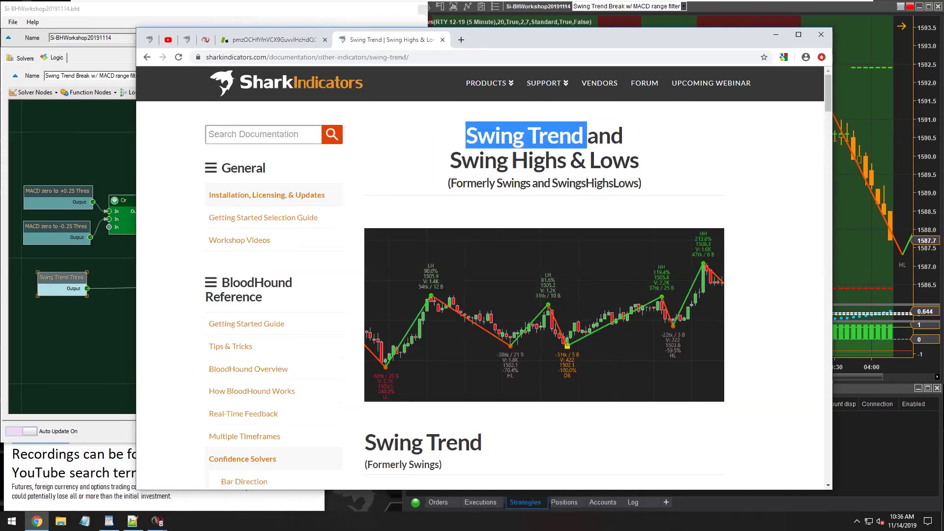
drag(455, 163, 638, 161)
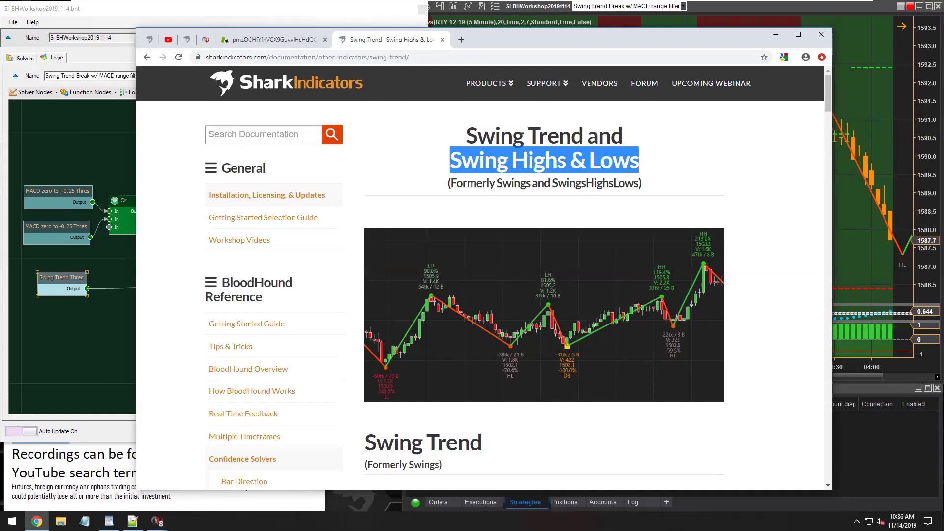
Review the Swing Trend documentation from its introduction down to the list of DataSeries outputs.
drag(465, 135, 583, 136)
drag(461, 161, 613, 162)
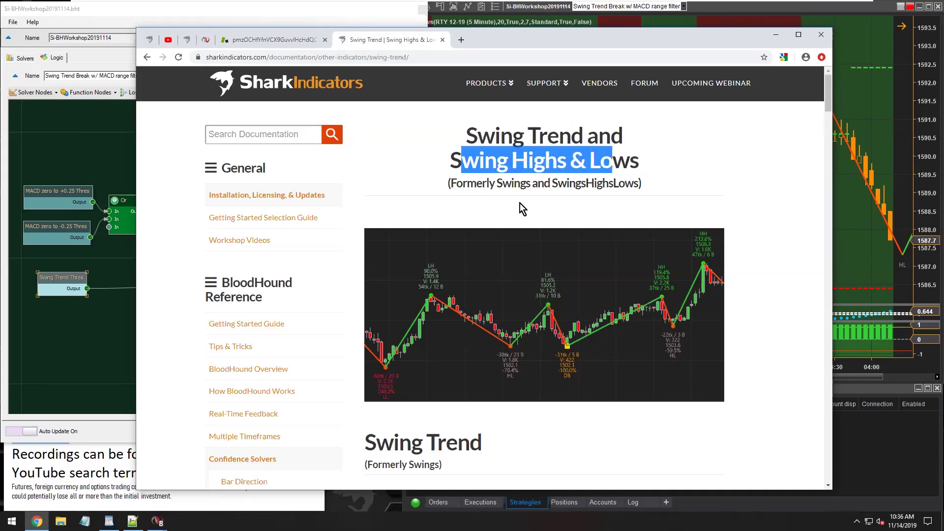
scroll(521, 321, down, 3)
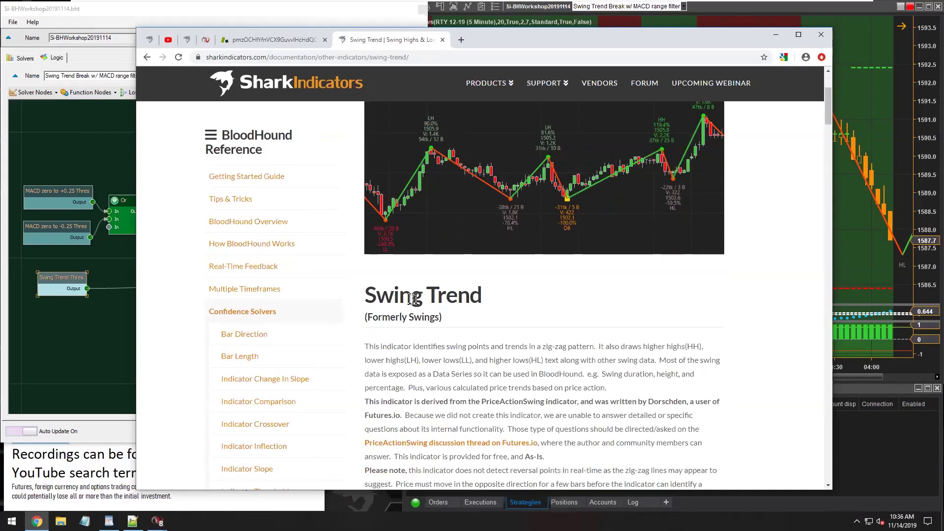
drag(376, 296, 485, 302)
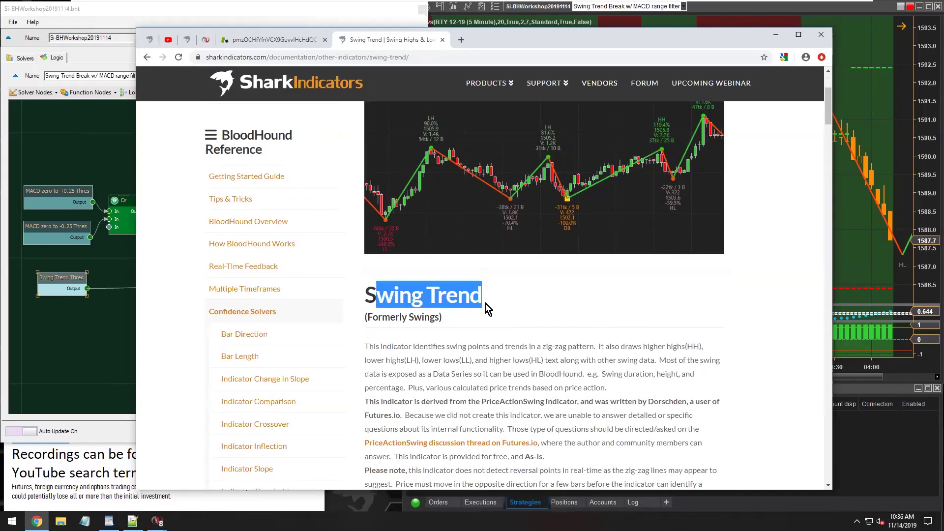
scroll(487, 305, down, 11)
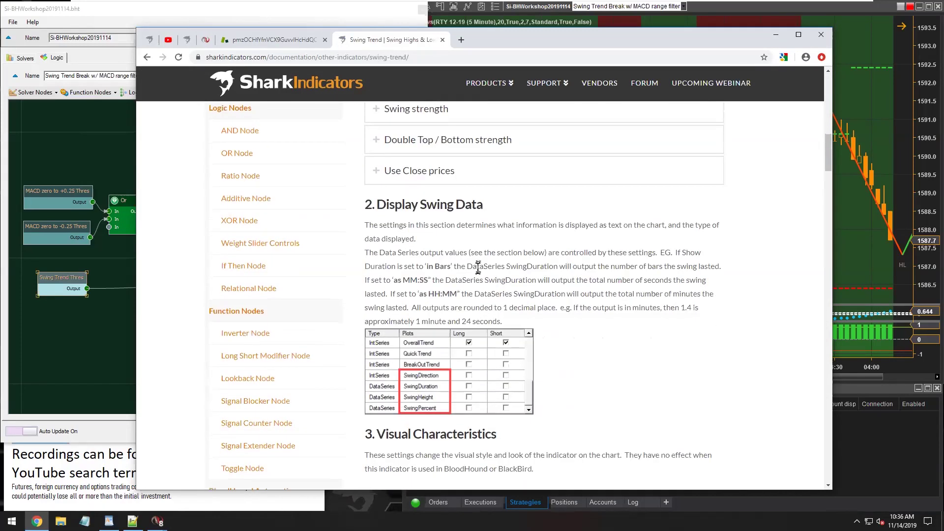
scroll(530, 280, down, 1)
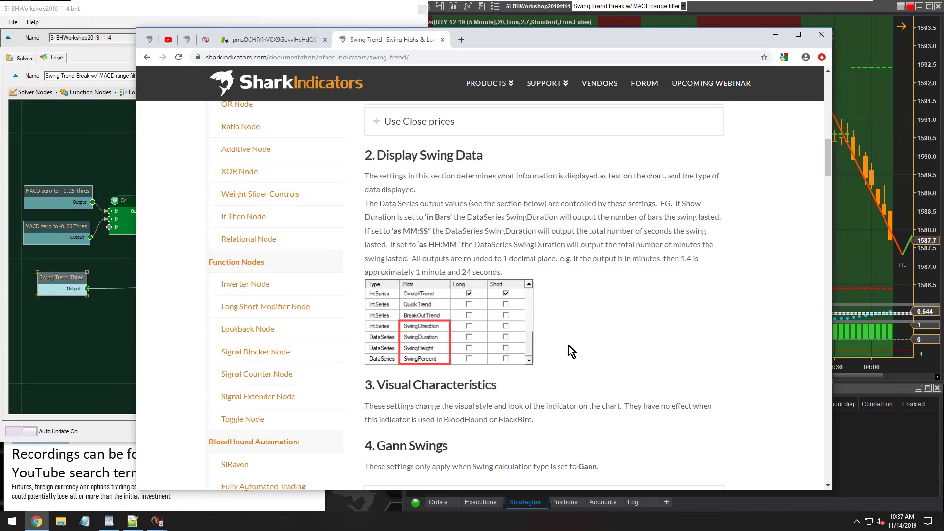
scroll(565, 323, down, 6)
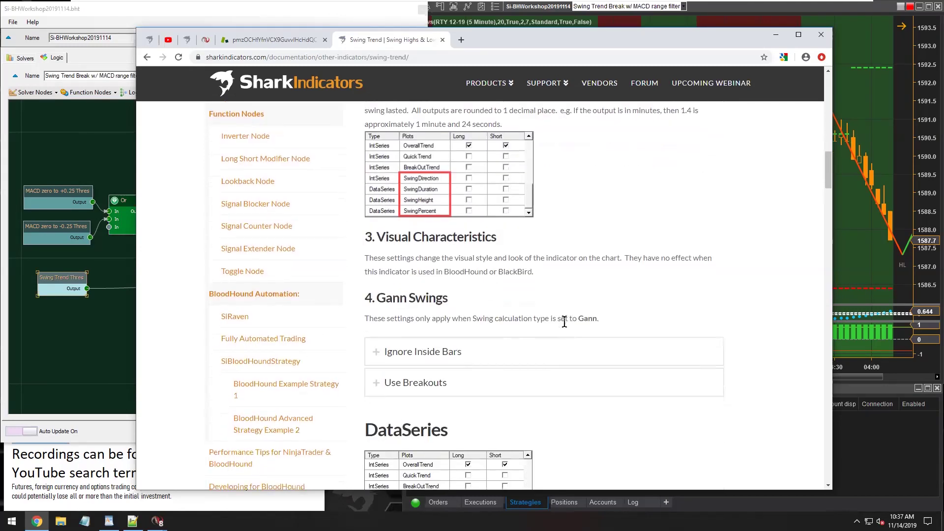
scroll(564, 323, down, 1)
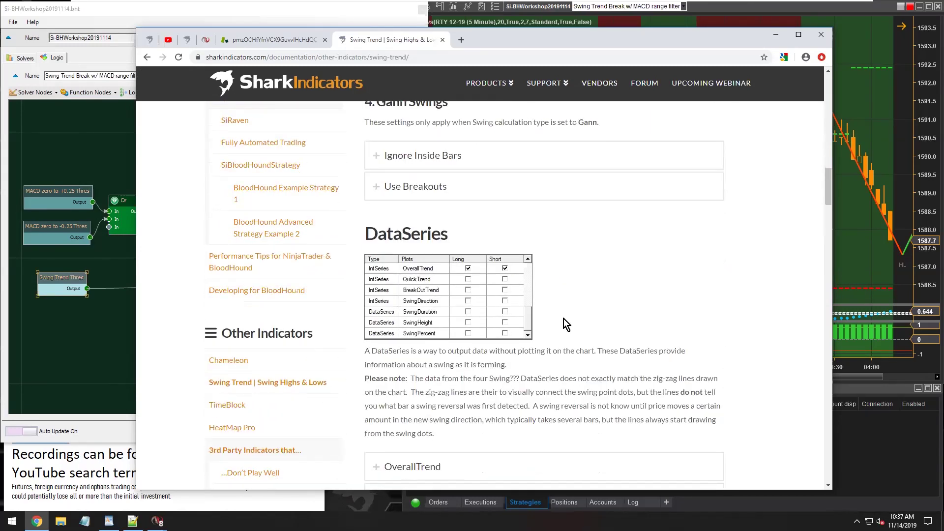
drag(365, 233, 450, 238)
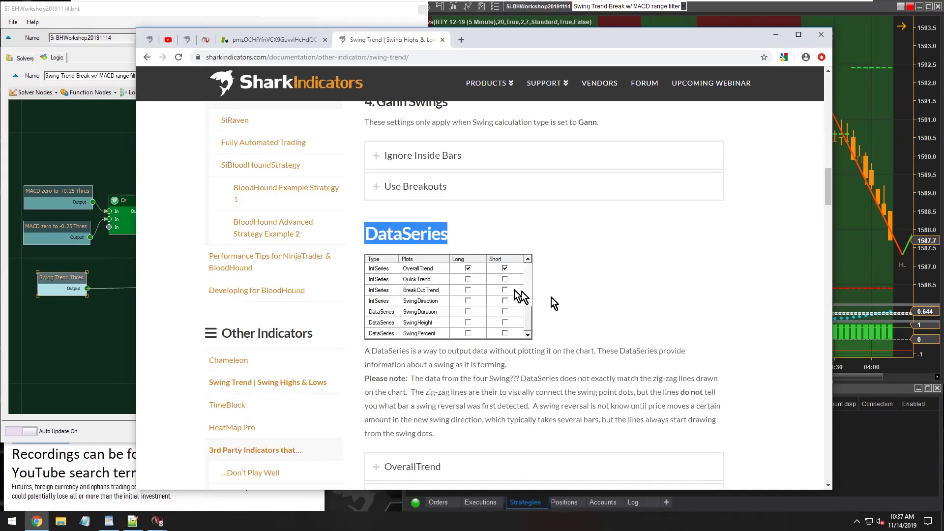
scroll(428, 314, down, 3)
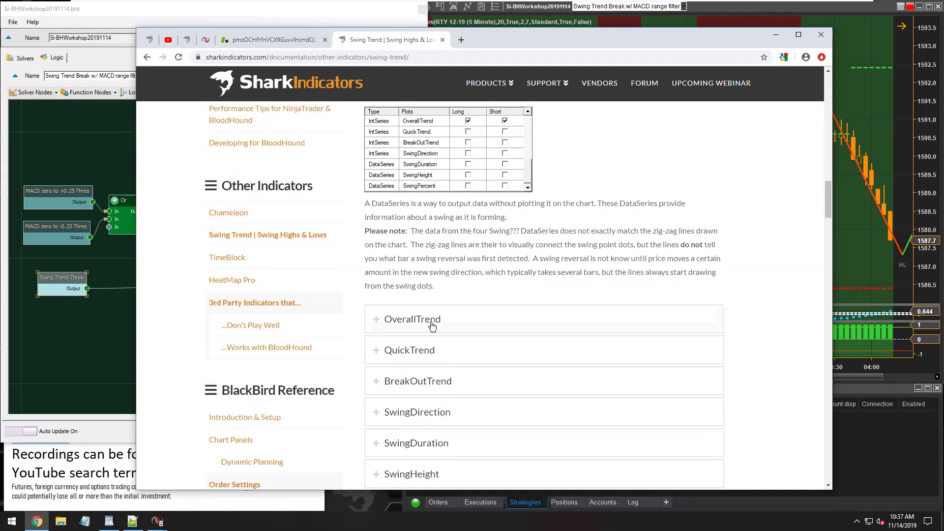
scroll(417, 324, down, 1)
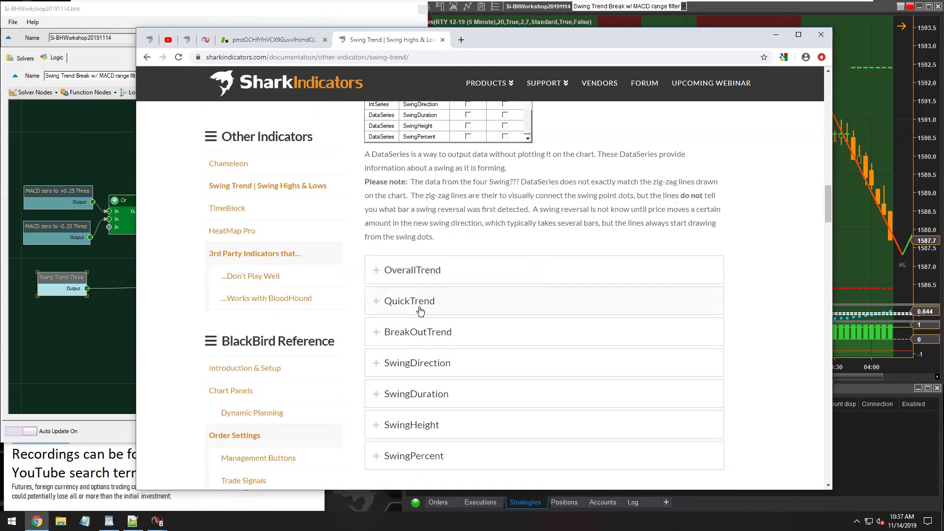
Read the OverallTrend long and short trend definitions, and collapse that entry.
click(429, 276)
scroll(472, 325, down, 2)
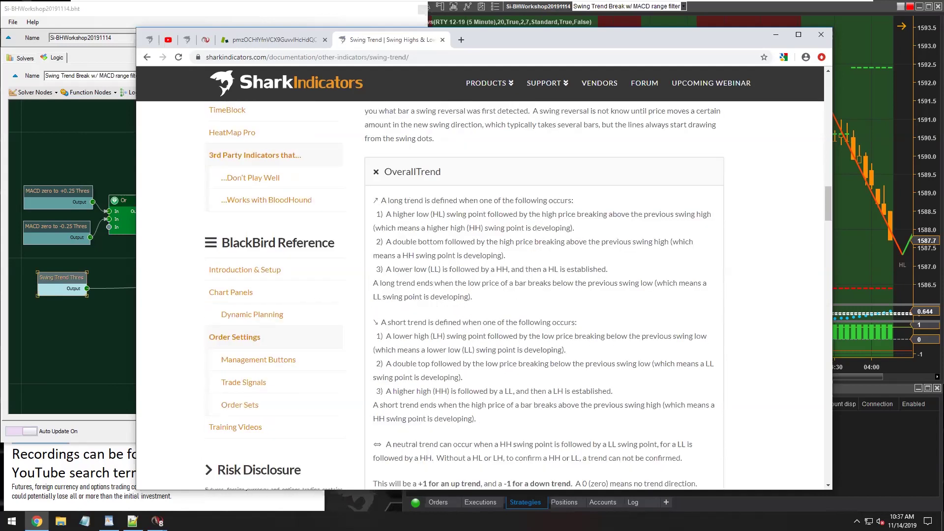
drag(383, 202, 504, 293)
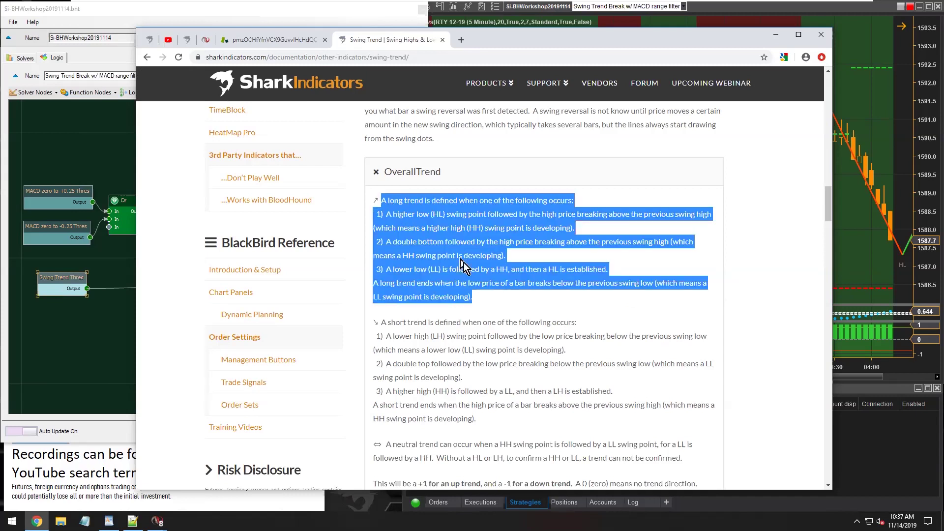
click(434, 177)
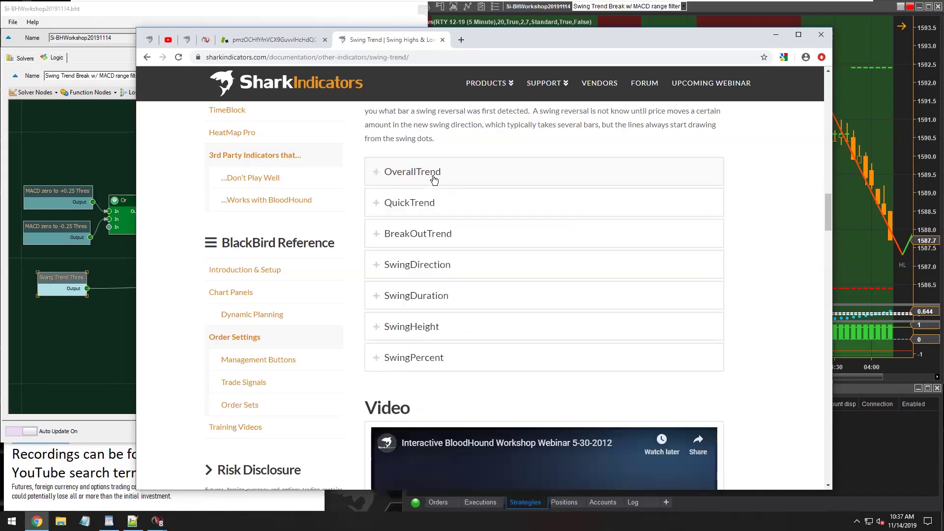
Read the QuickTrend and BreakOutTrend definitions in the DataSeries list, collapsing each entry when done.
click(419, 208)
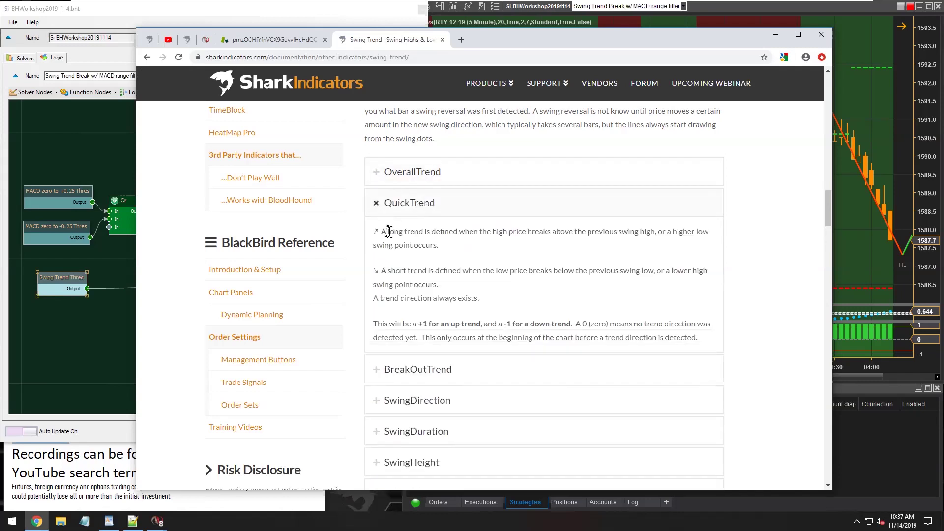
drag(382, 231, 471, 298)
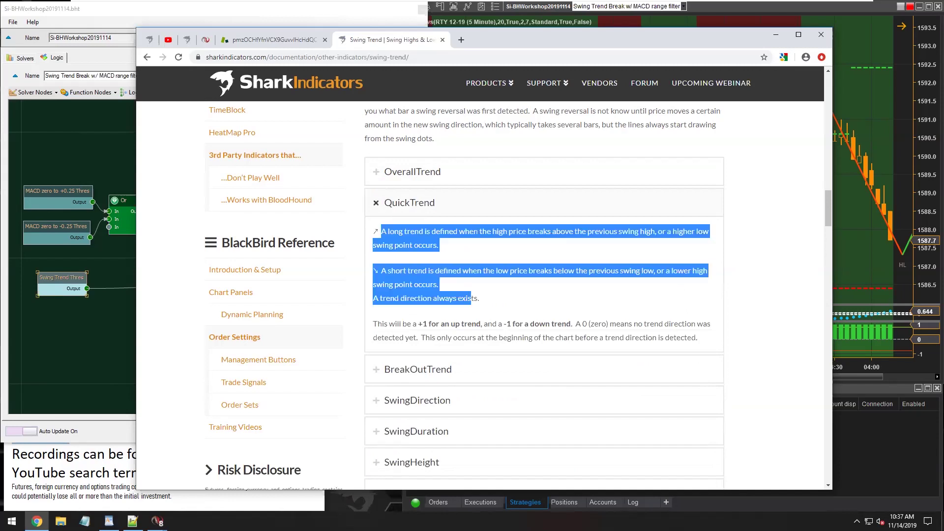
click(449, 206)
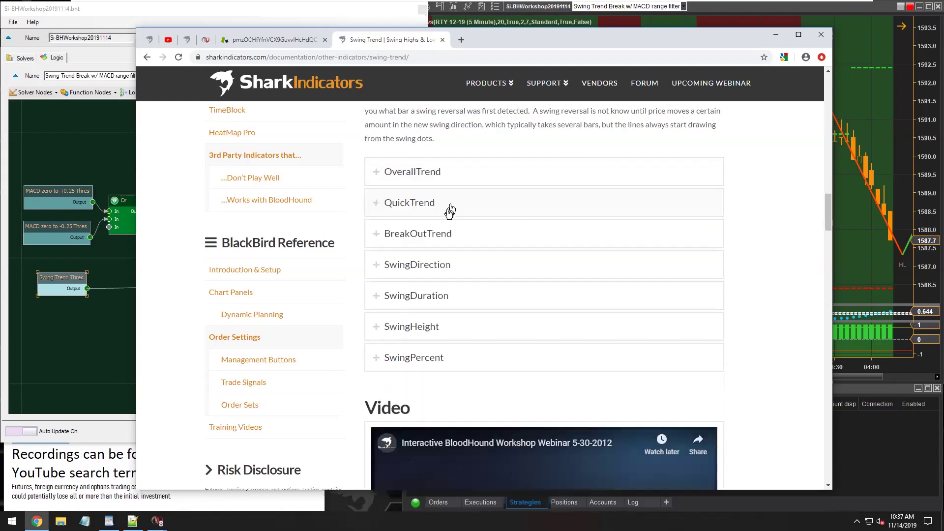
click(435, 236)
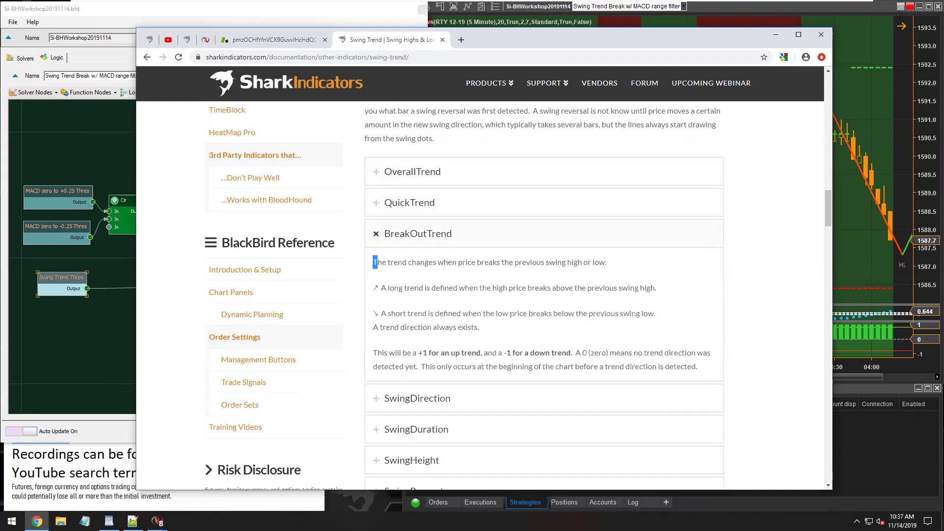
drag(374, 261, 506, 330)
click(470, 244)
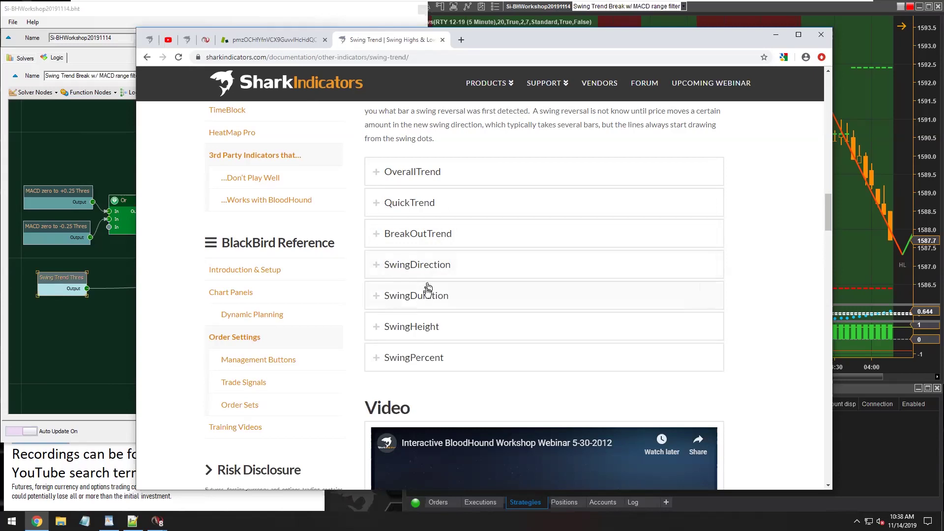
Read the SwingPercent definition, collapse it, and minimise the browser to return to the trading chart.
click(426, 364)
scroll(422, 354, down, 2)
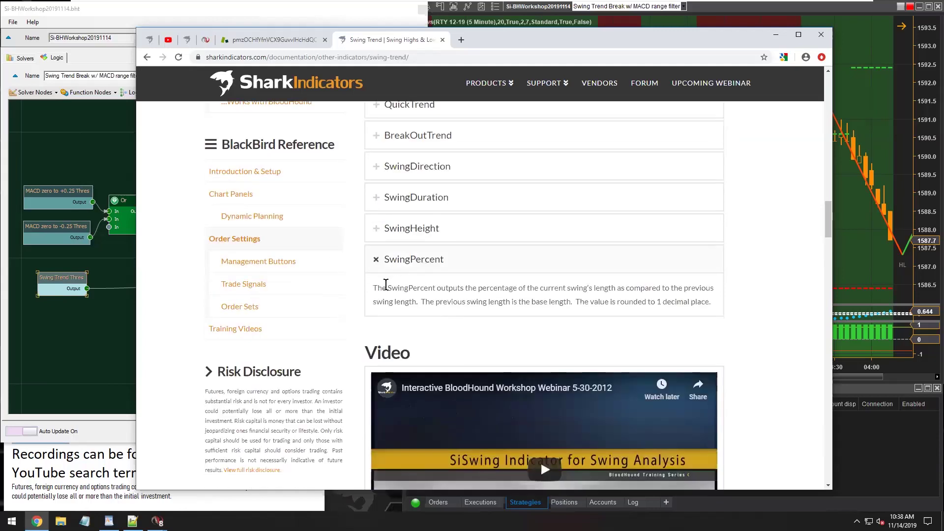
drag(377, 285, 732, 315)
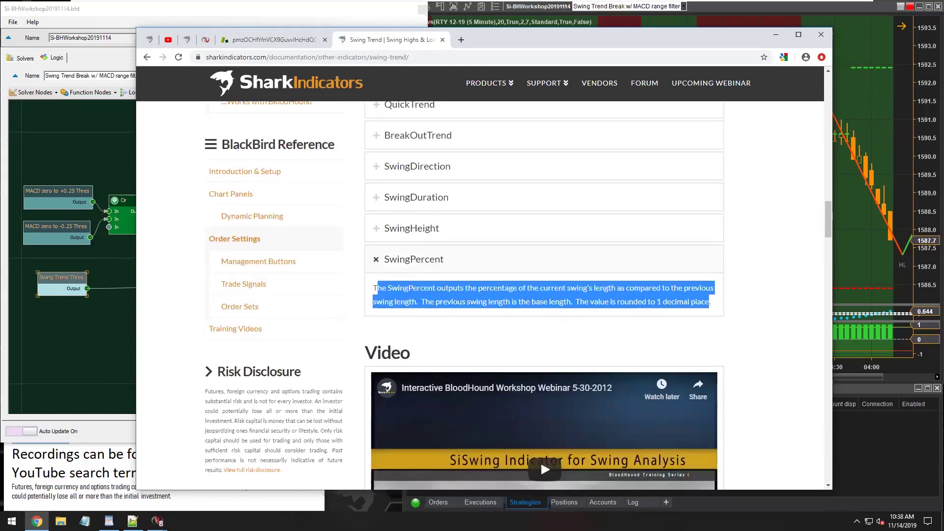
click(445, 268)
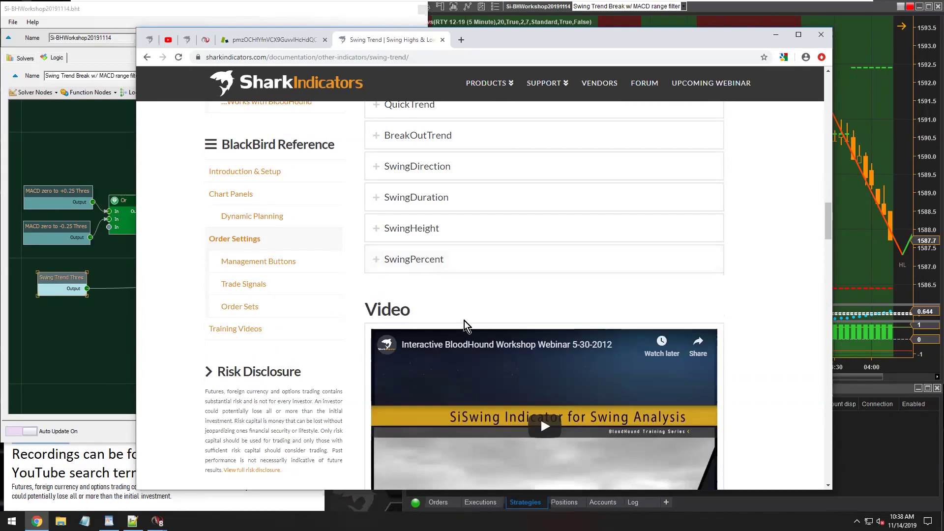
scroll(465, 325, up, 5)
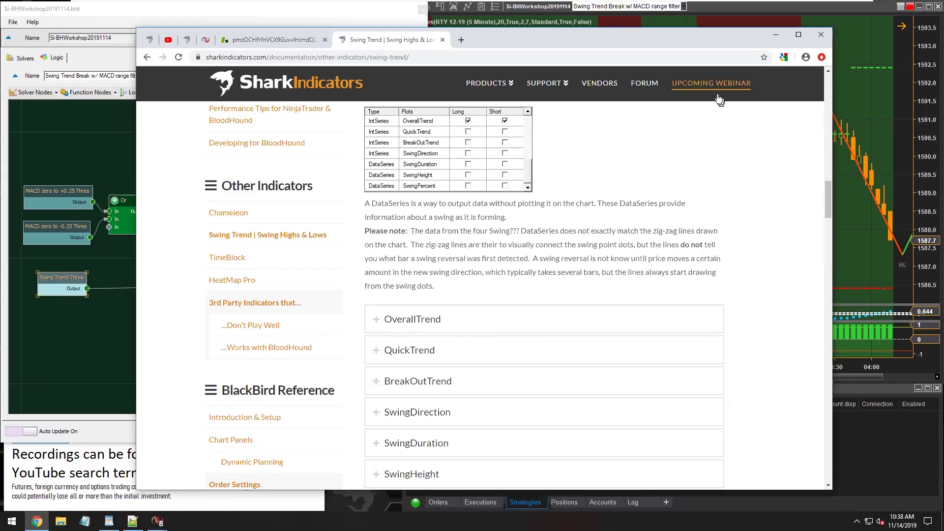
click(774, 36)
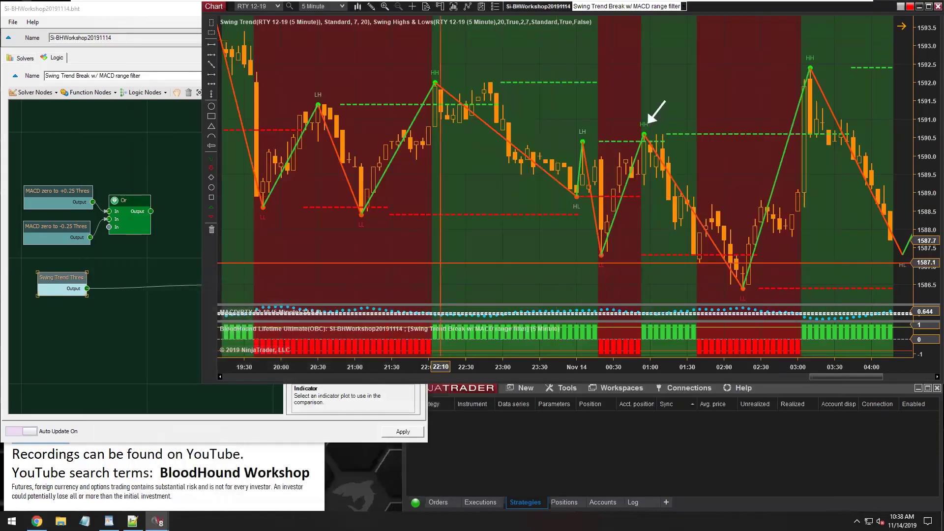
Draw ellipses on the latest part of the RTY 12-19 chart around the LH near 06:15 and the LL near 07:35.
drag(545, 269, 431, 265)
scroll(570, 140, down, 10)
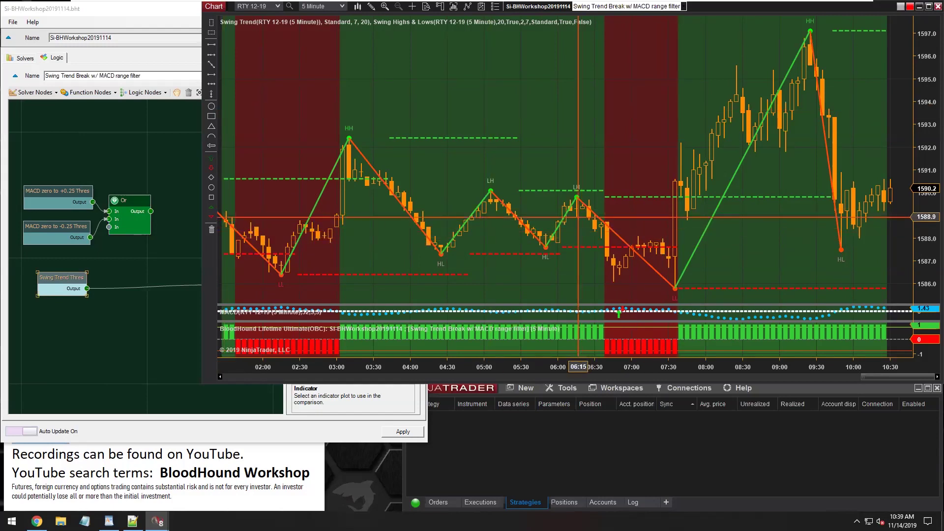
click(211, 106)
drag(560, 176, 592, 196)
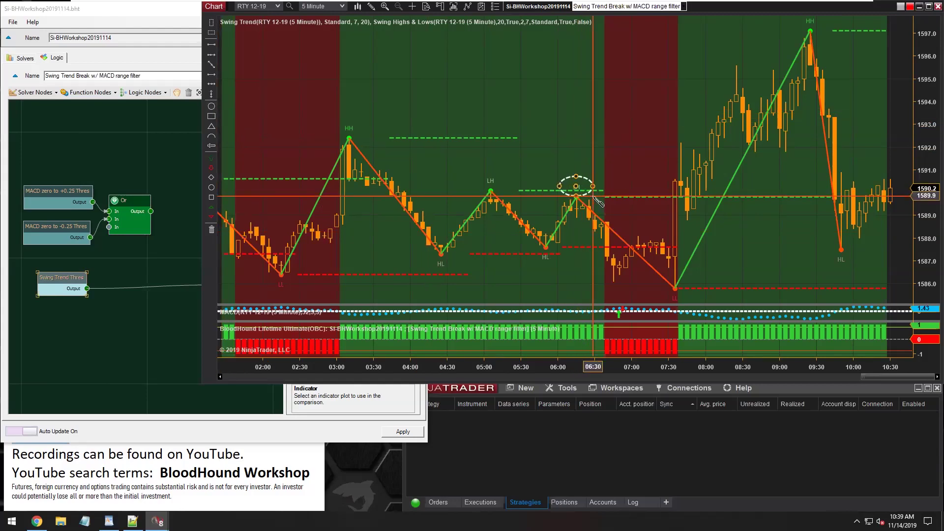
mouse_move(664, 293)
mouse_down()
mouse_move(690, 274)
mouse_move(688, 294)
mouse_up()
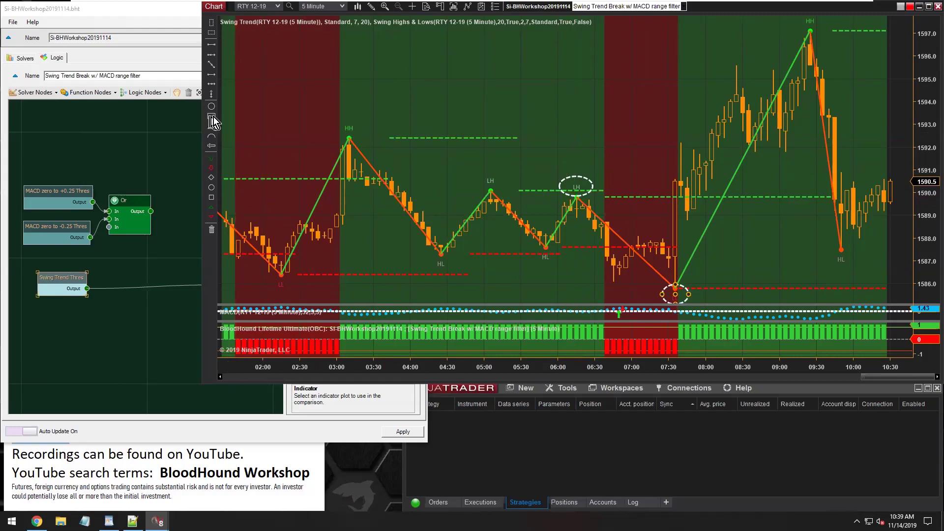
Add ellipses around the LH swing point near 05:00 and the HL swing point near 05:50.
key(ctrl+v)
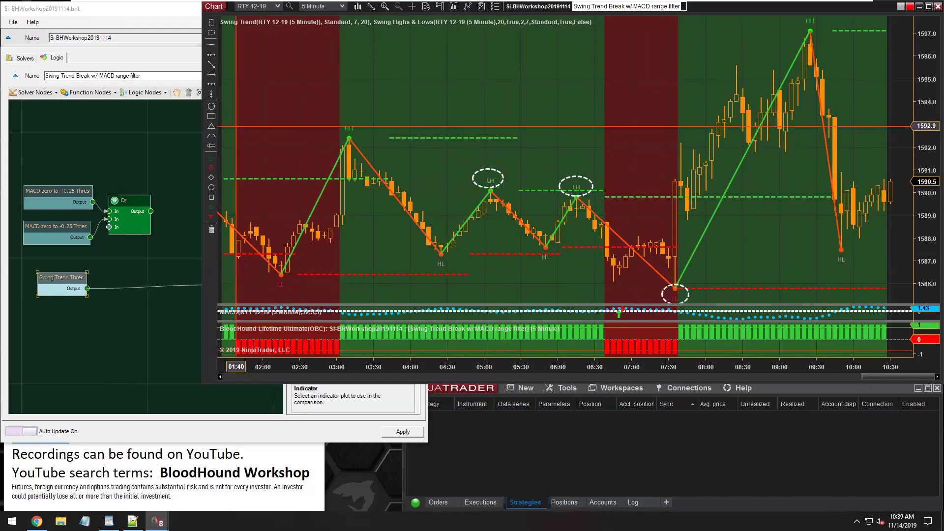
click(211, 116)
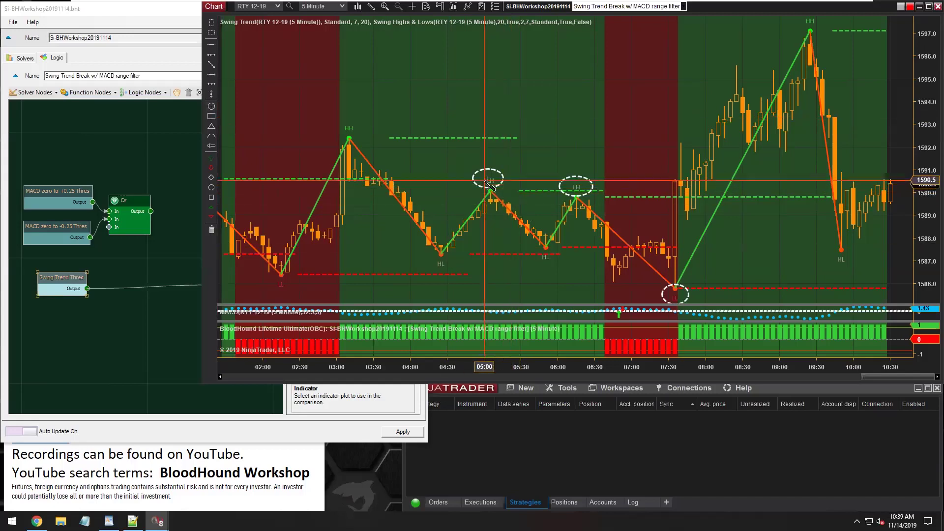
drag(537, 249, 553, 265)
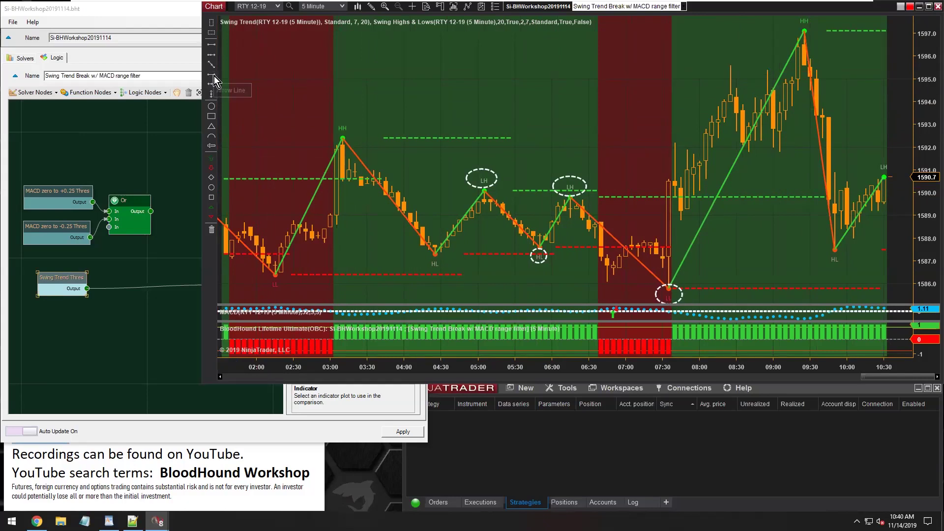
Draw an arrow line pointing at the circled LH near 06:15, and move it to the circled LH near 05:00.
click(613, 139)
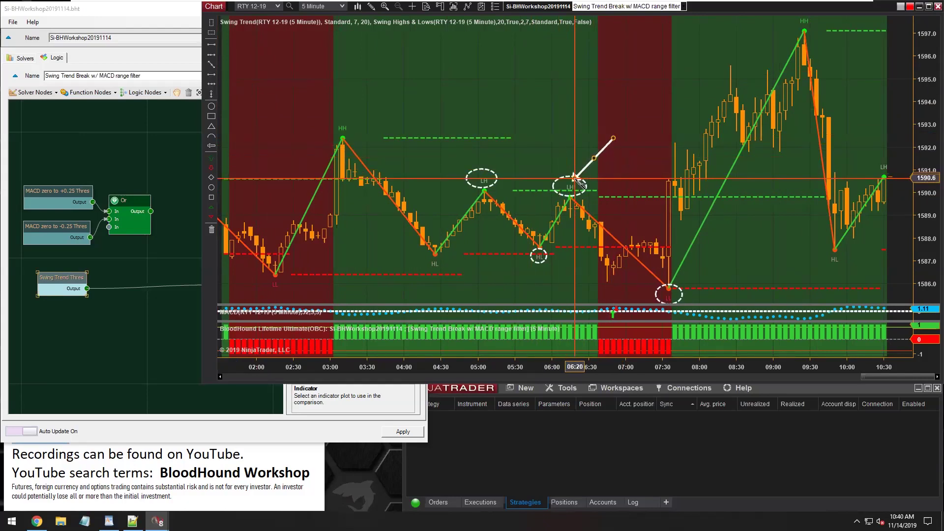
click(574, 179)
drag(581, 170, 500, 163)
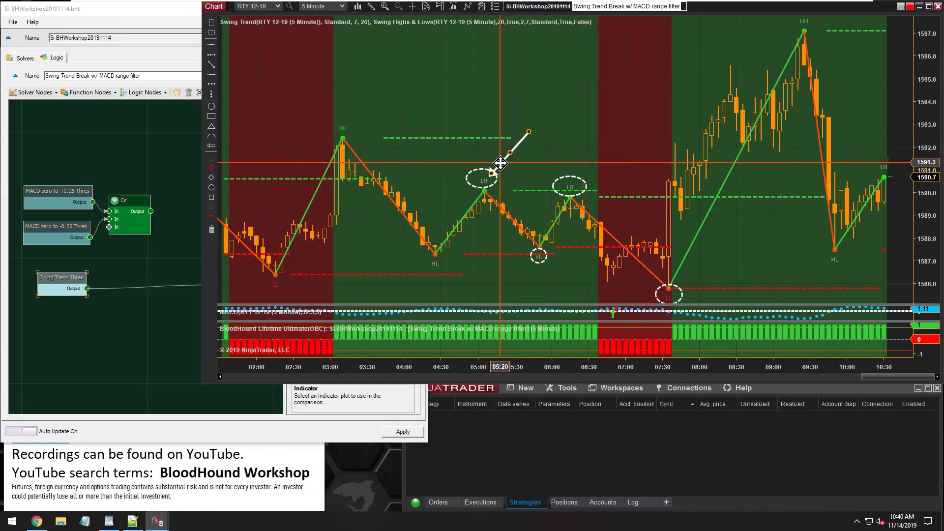
drag(500, 162, 501, 163)
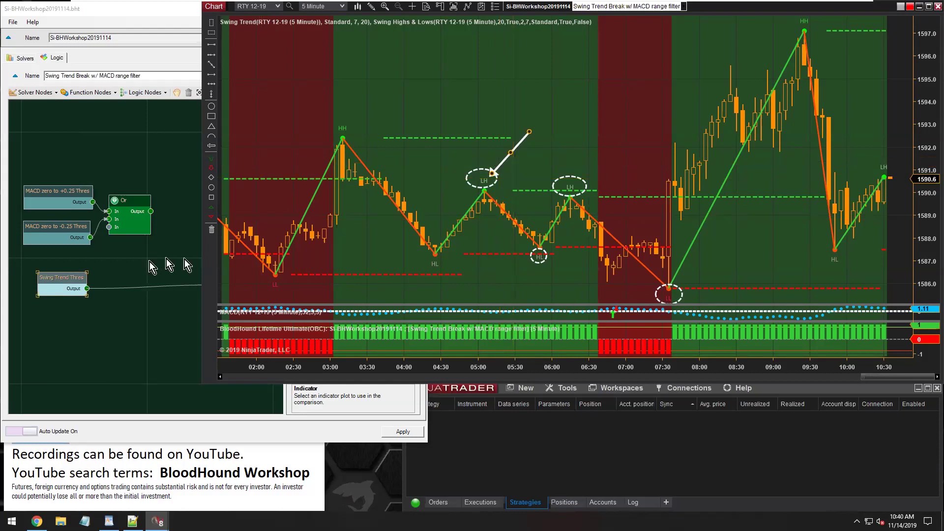
Move the Result node closer to the Swing Trend Thres node on the logic canvas.
click(57, 276)
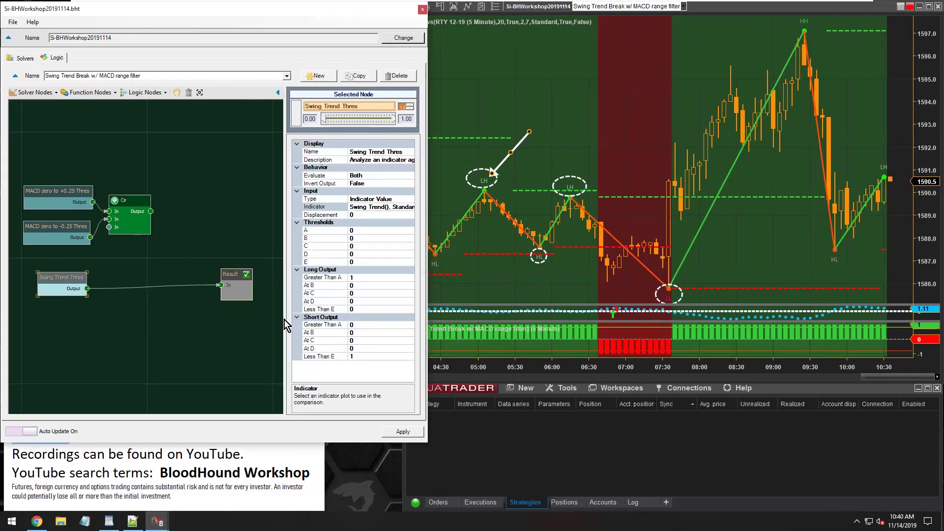
drag(237, 277, 207, 278)
Set the Swing Trend Thres node's indicator to use the QuickTrend series for both Long and Short.
click(57, 277)
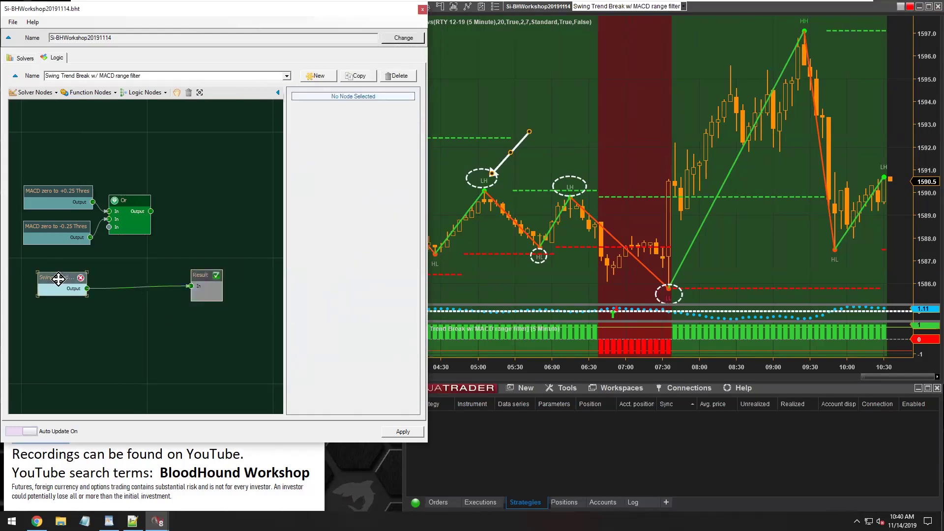
click(319, 207)
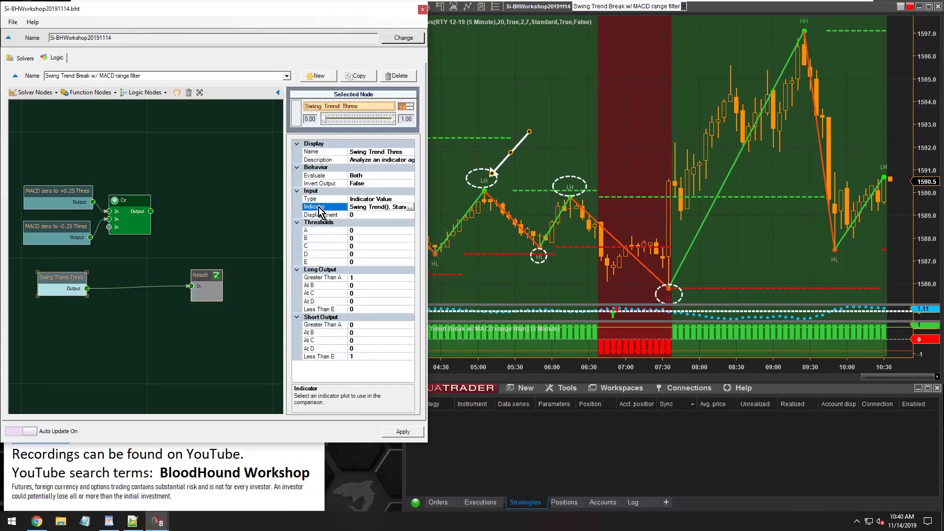
click(363, 207)
click(410, 208)
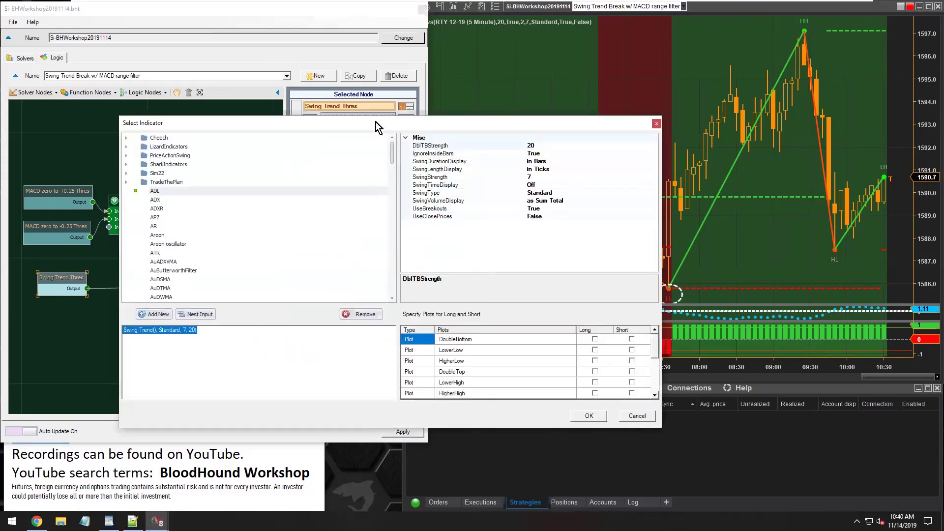
drag(375, 122, 305, 154)
scroll(409, 408, down, 3)
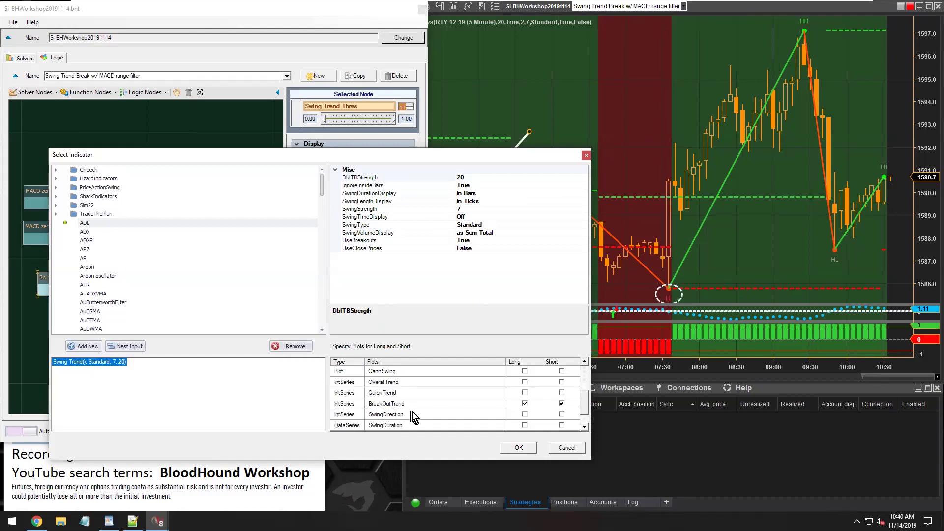
click(388, 405)
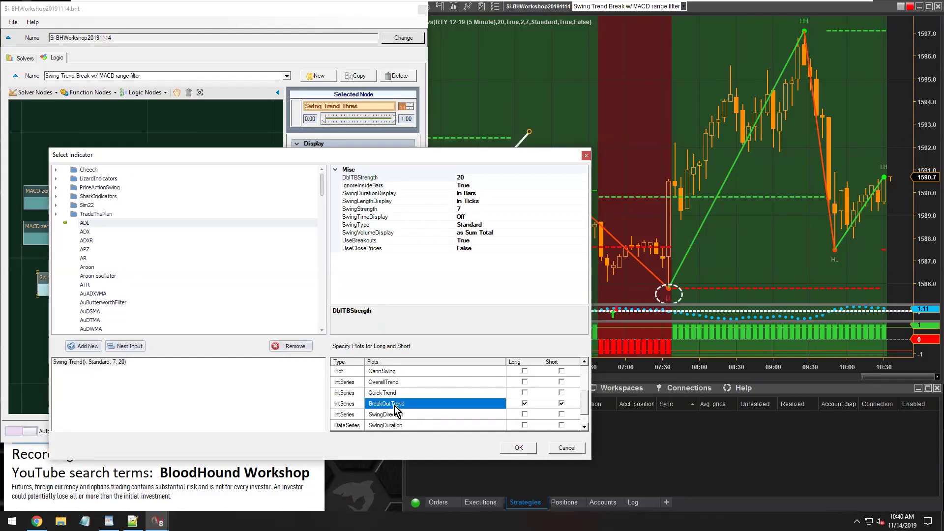
click(385, 393)
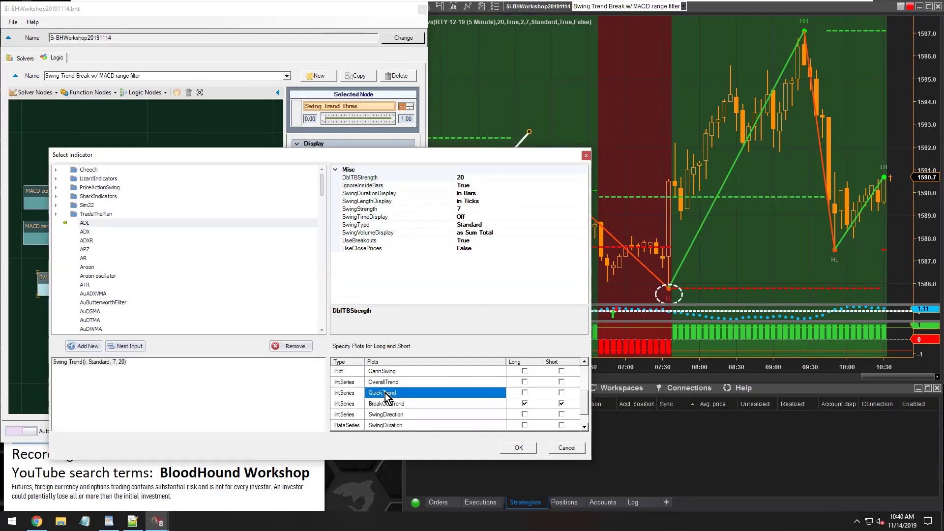
click(523, 393)
click(561, 392)
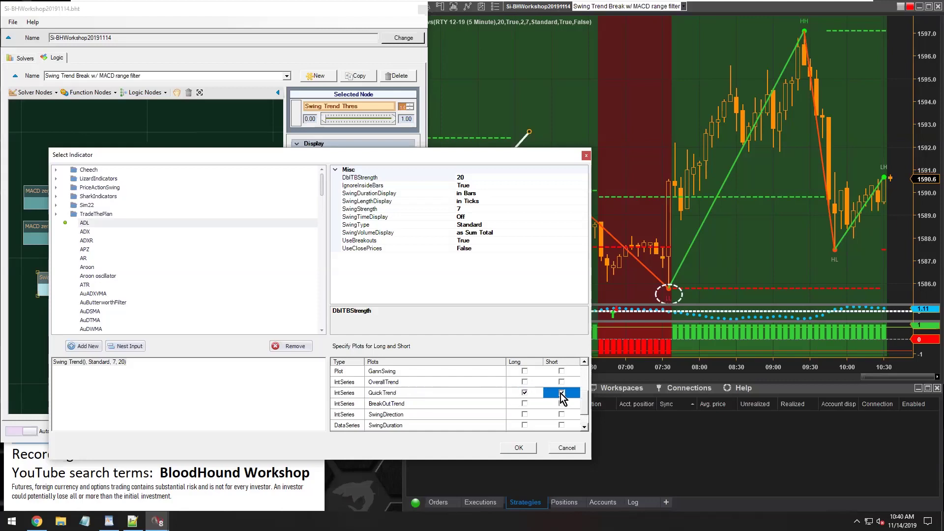
click(519, 448)
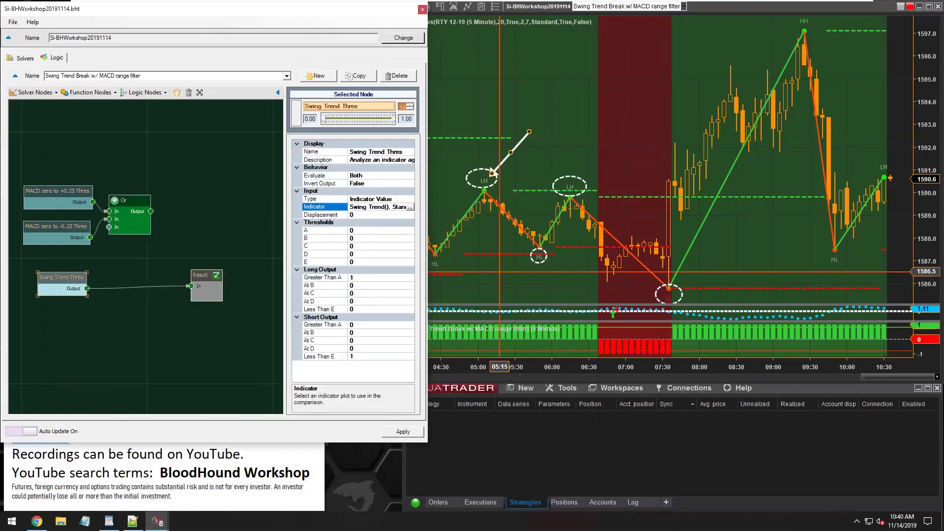
Switch the Swing Trend Thres node's indicator output to OverallTrend for both Long and Short.
key(alt+Tab)
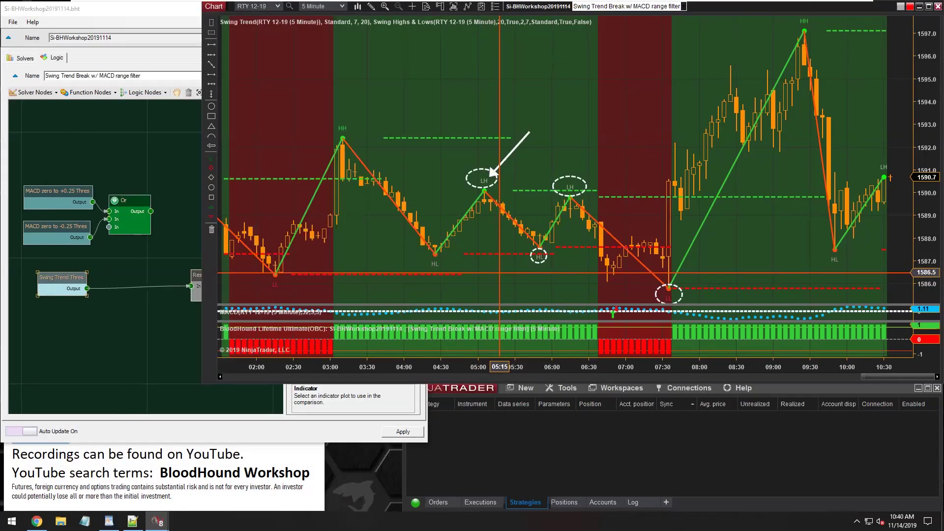
scroll(499, 272, left, 3)
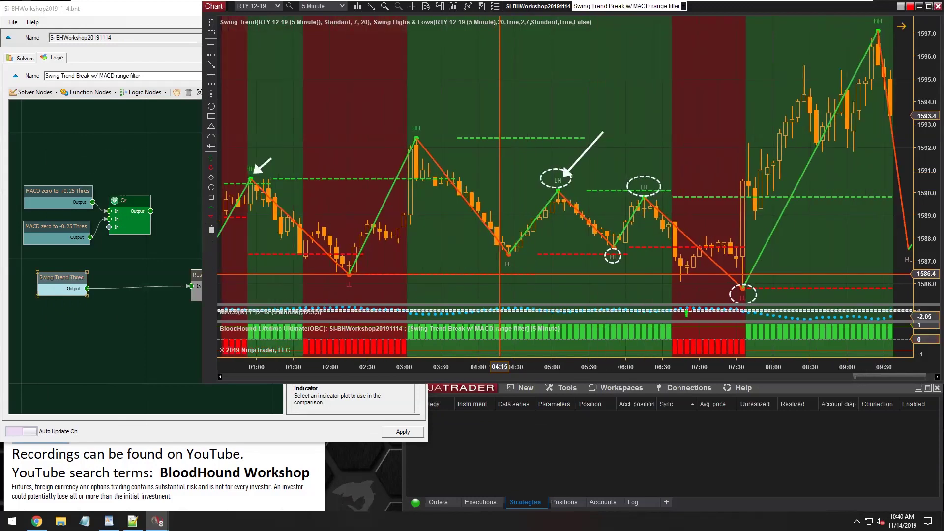
click(59, 279)
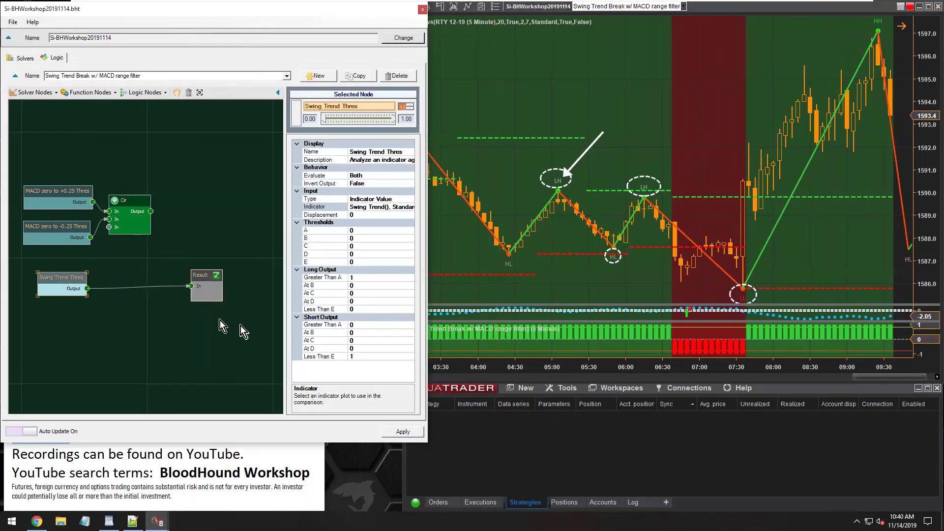
click(364, 208)
click(411, 207)
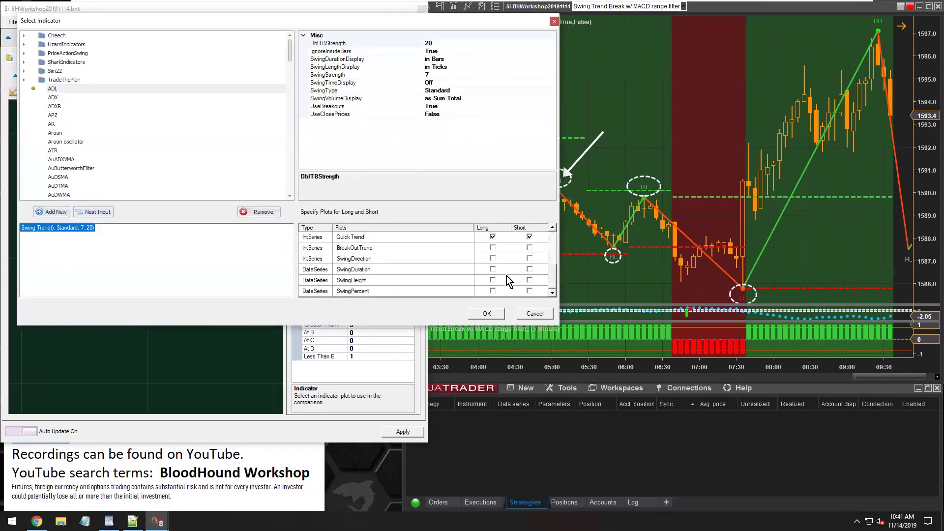
scroll(507, 275, up, 1)
click(369, 269)
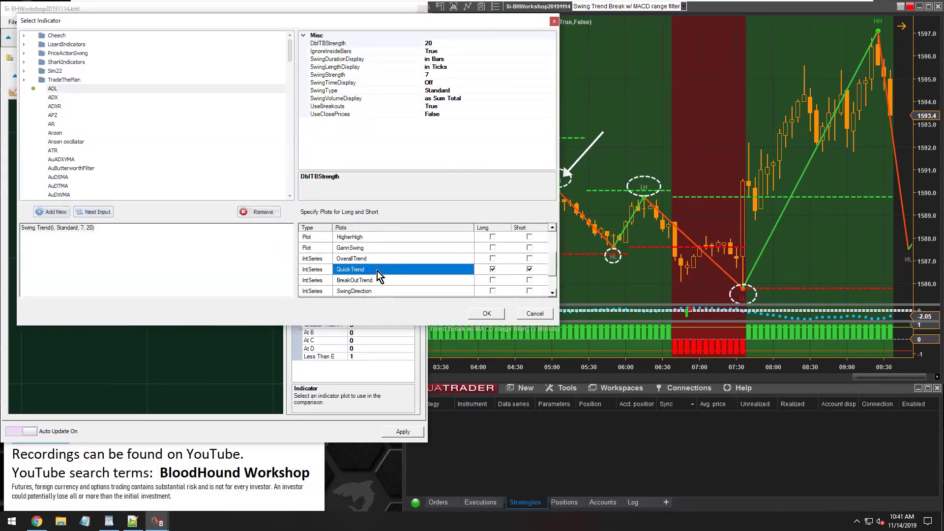
click(372, 259)
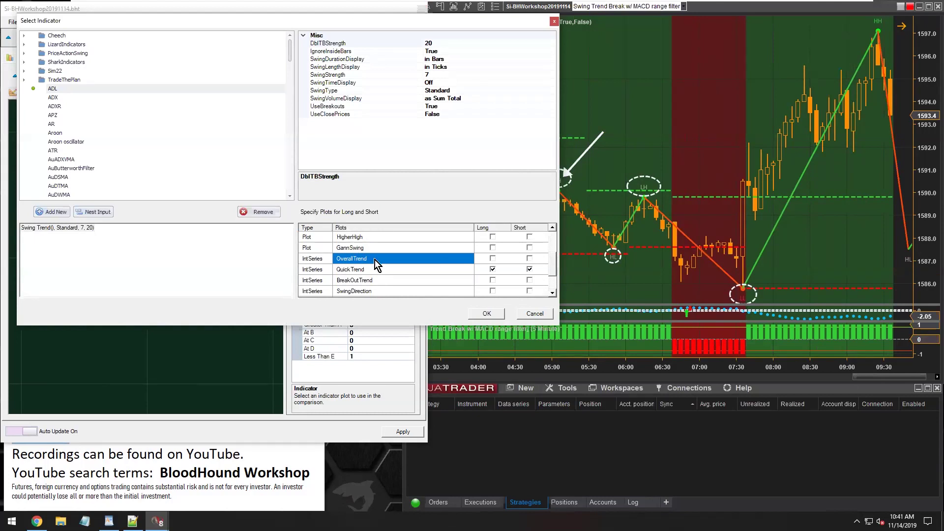
click(492, 259)
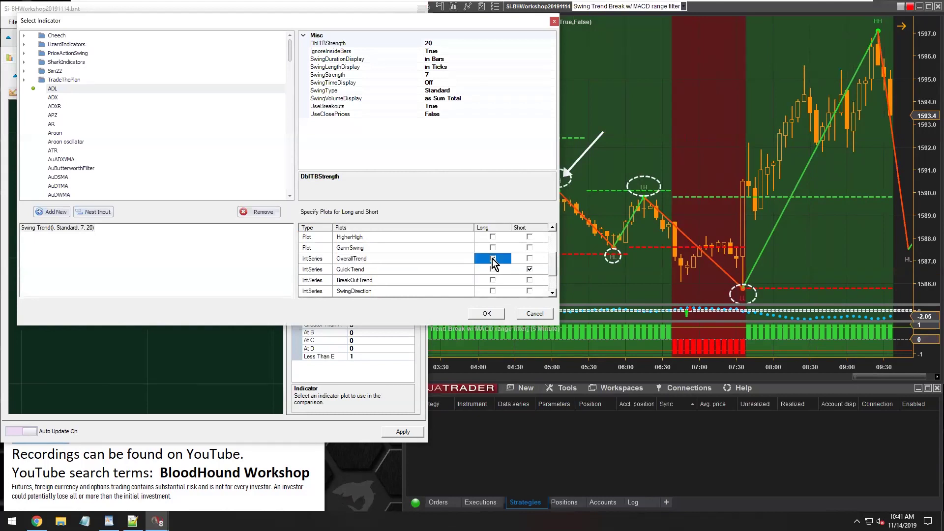
click(532, 259)
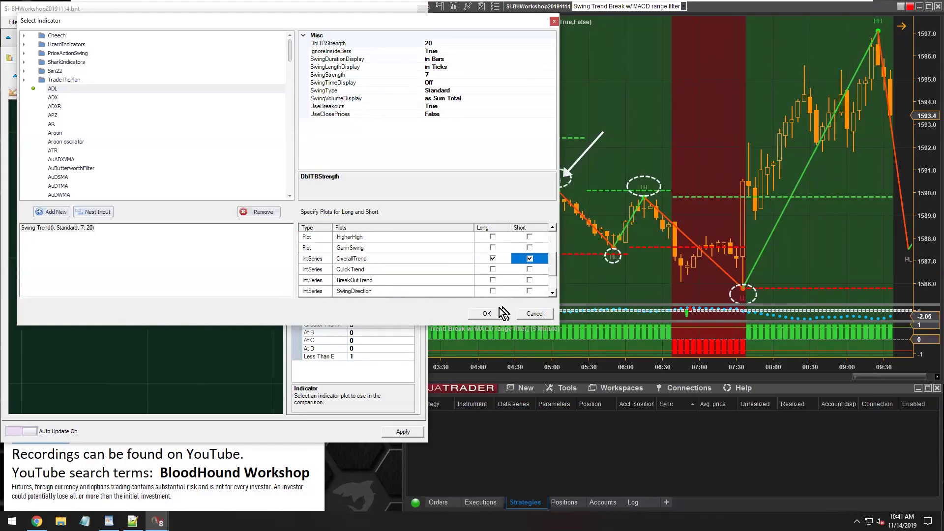
click(486, 314)
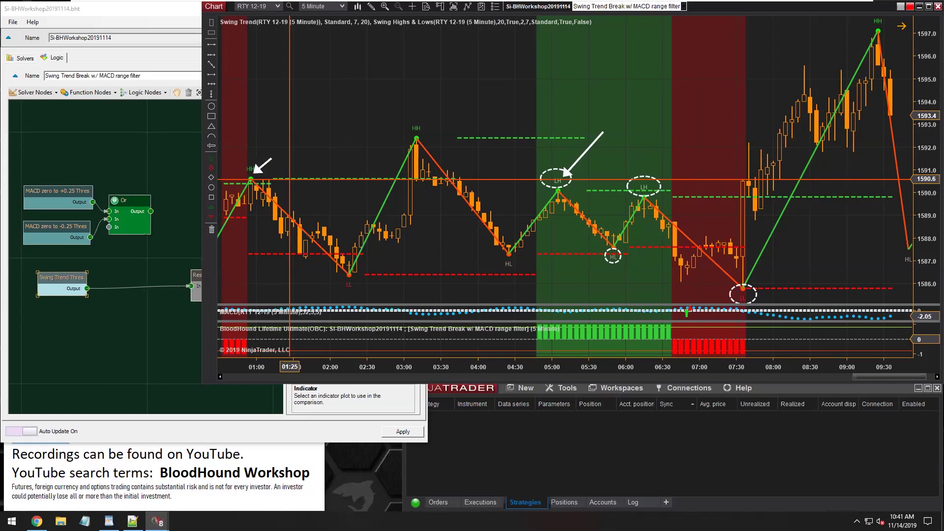
Check the OverallTrend signals on the RTY 12-19 chart, and switch the node's Long and Short output back to QuickTrend.
scroll(378, 241, up, 10)
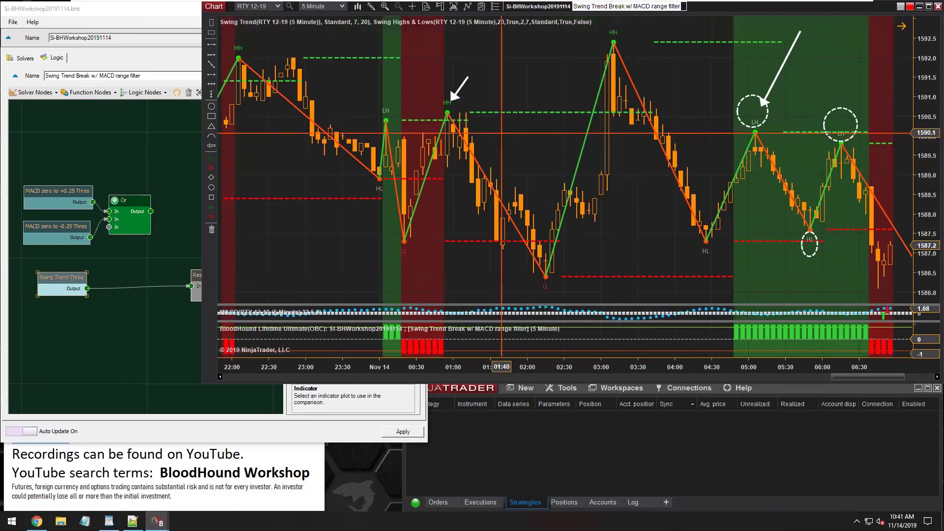
drag(535, 144, 399, 153)
click(62, 282)
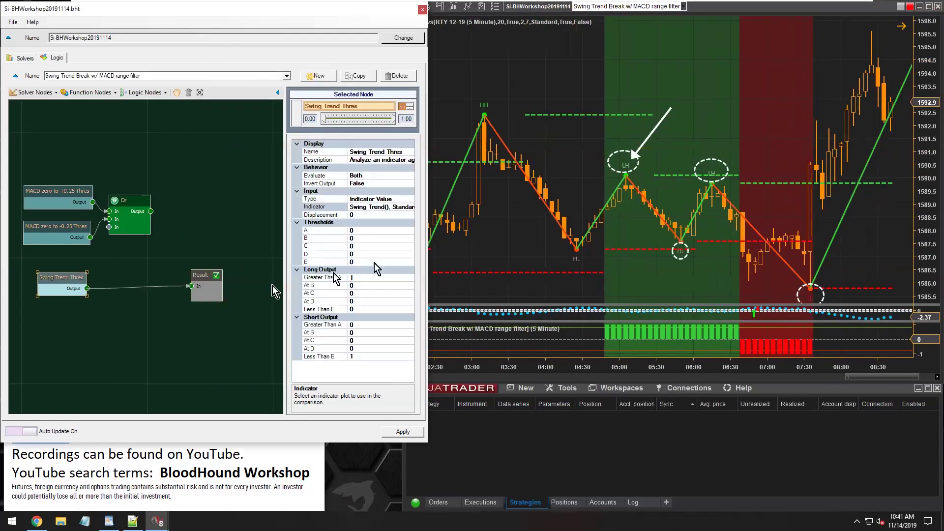
click(378, 206)
click(410, 207)
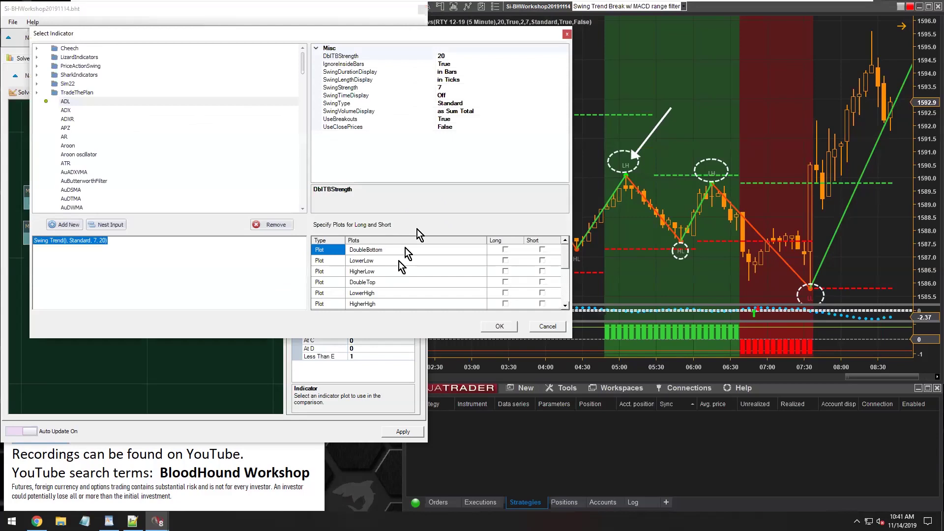
drag(564, 262, 564, 285)
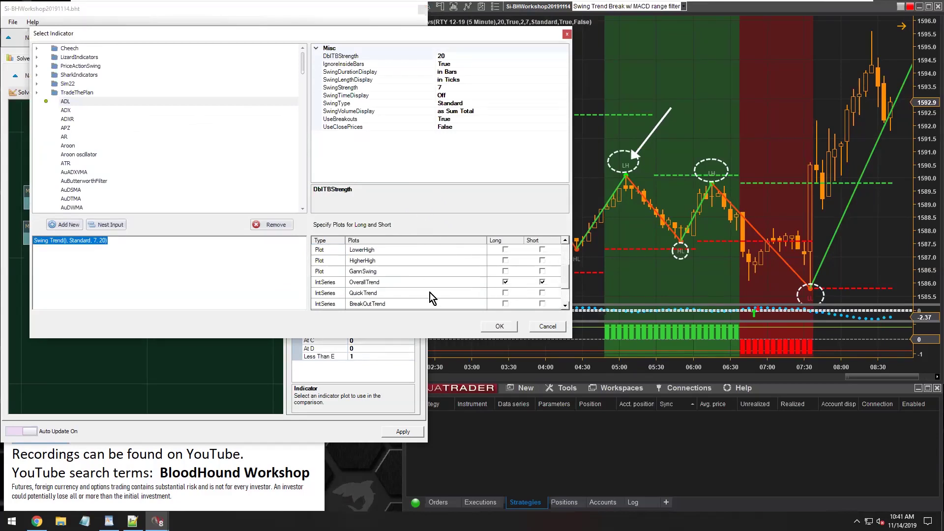
click(442, 293)
click(506, 292)
click(542, 293)
click(542, 293)
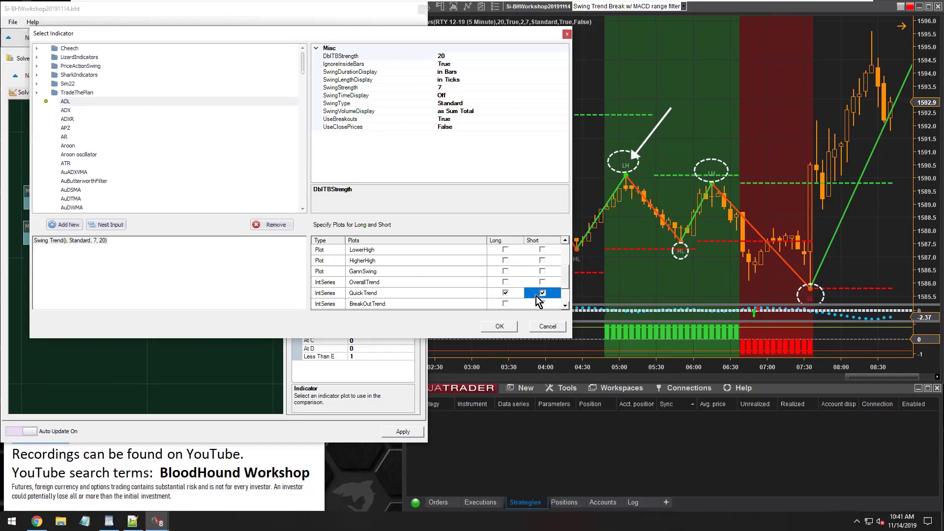
click(499, 326)
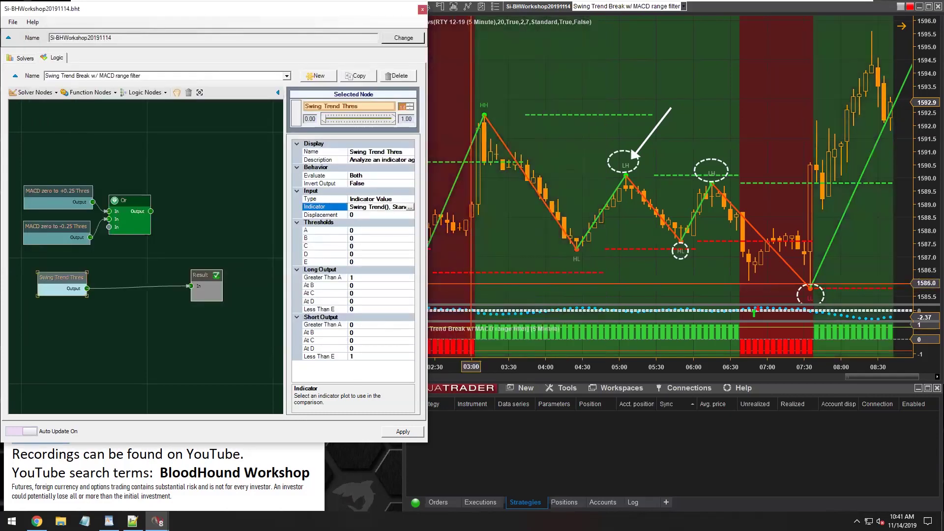
Check the QuickTrend signals on the chart, and set the Swing Trend Thres node's Long and Short output to BreakOutTrend.
click(520, 237)
drag(520, 237, 481, 233)
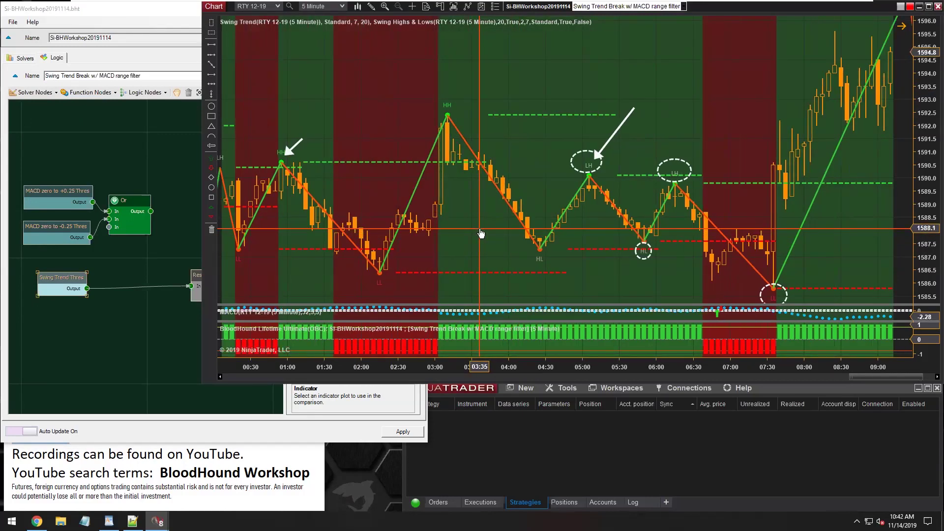
click(55, 280)
click(413, 208)
click(415, 209)
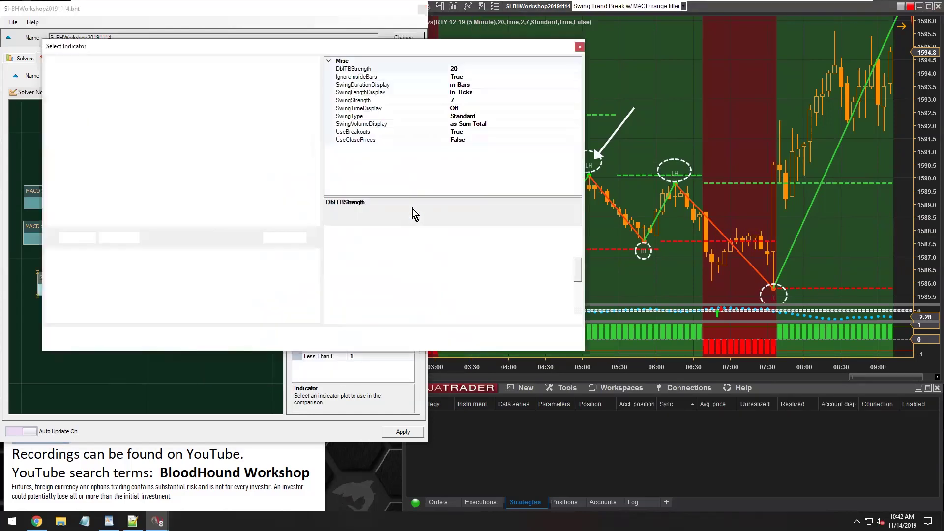
scroll(422, 295, down, 3)
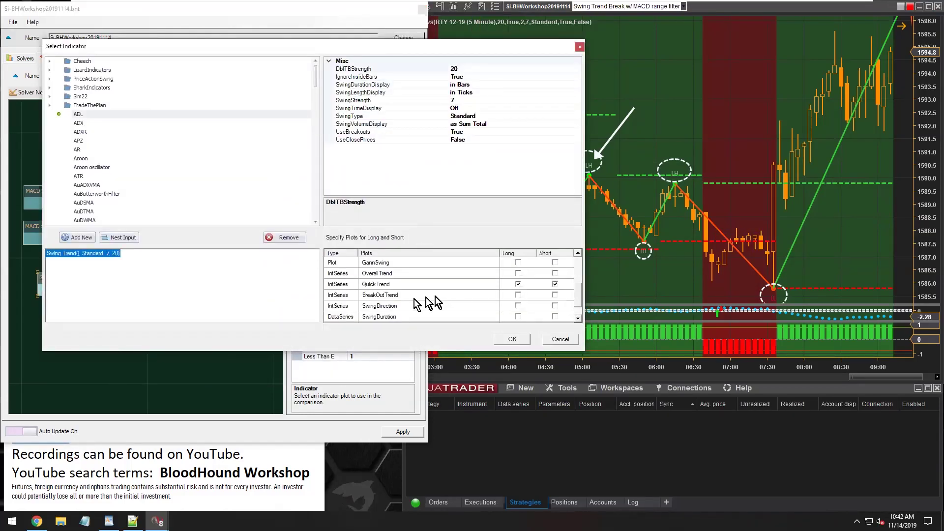
click(394, 295)
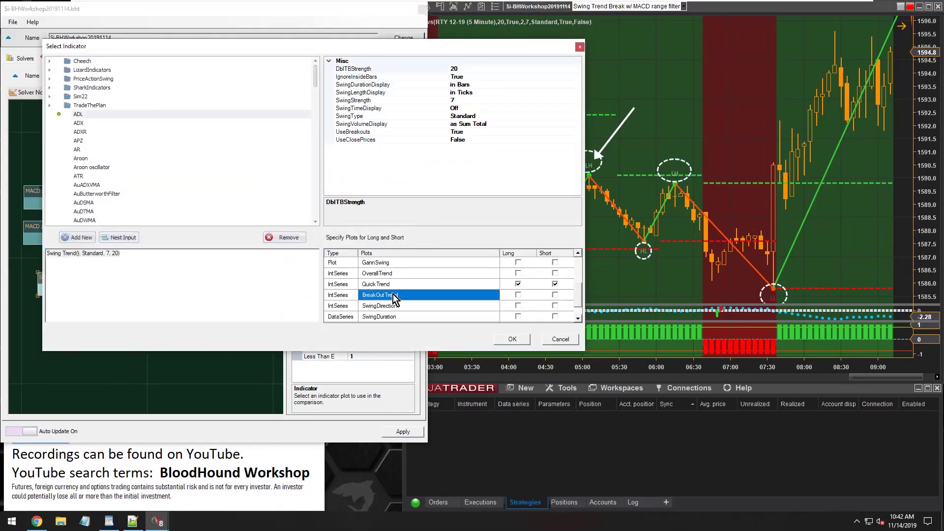
click(518, 294)
click(555, 294)
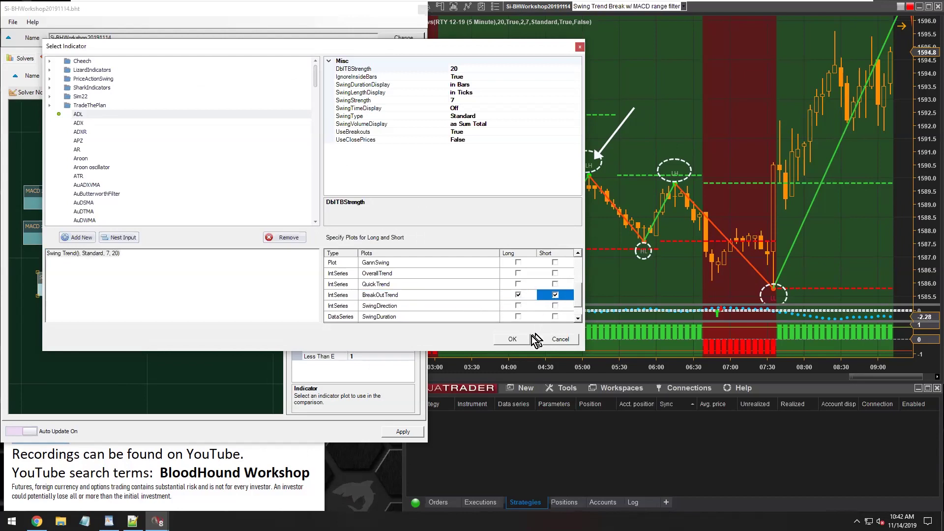
click(511, 339)
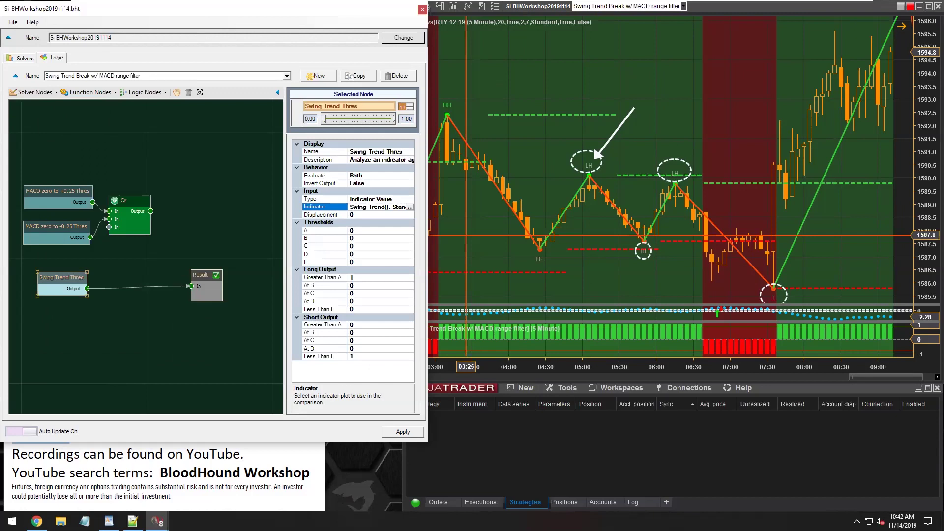
Shift the arrow line slightly so it points more closely at the circled LH near 05:00.
click(478, 238)
mouse_move(605, 148)
mouse_down()
mouse_move(508, 102)
mouse_move(598, 148)
mouse_up()
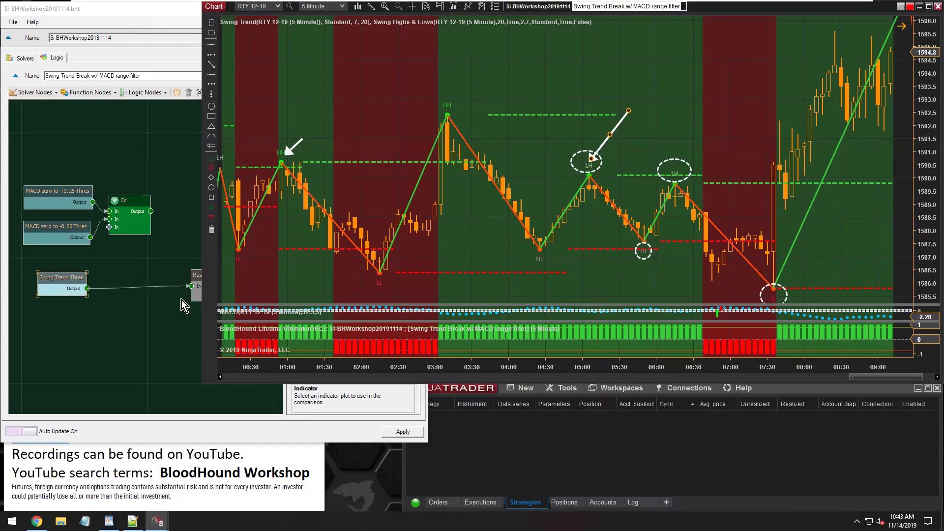
Review the annotated CL 12-19 trend reversal image in Chrome, and return to the Swing Trend Thres node's properties.
click(38, 525)
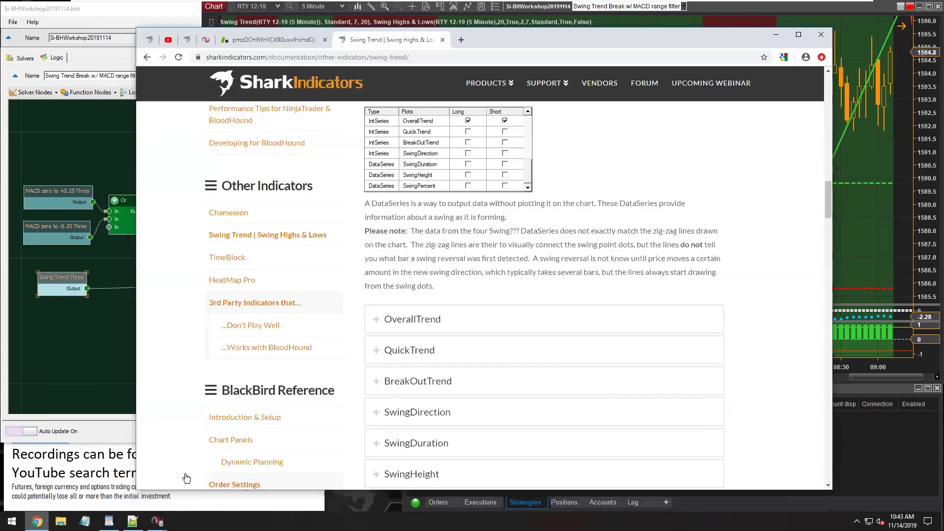
click(283, 38)
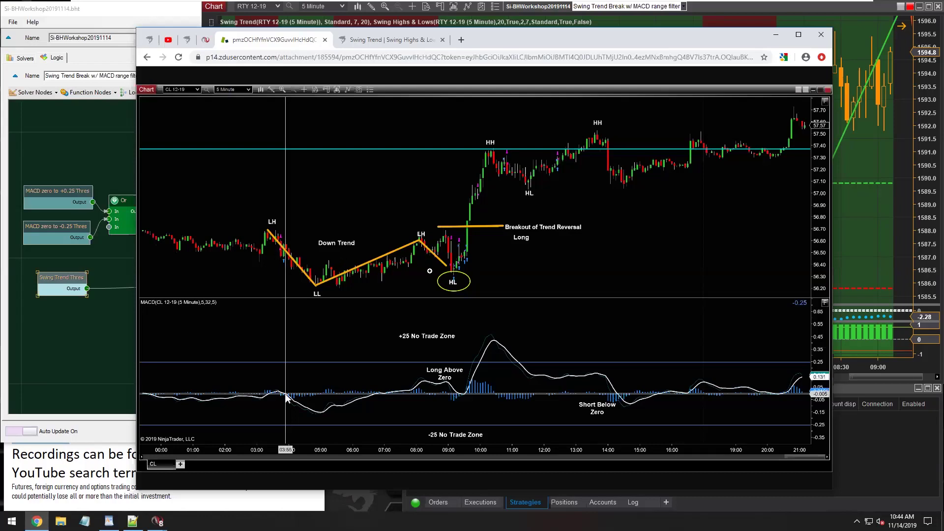
click(776, 42)
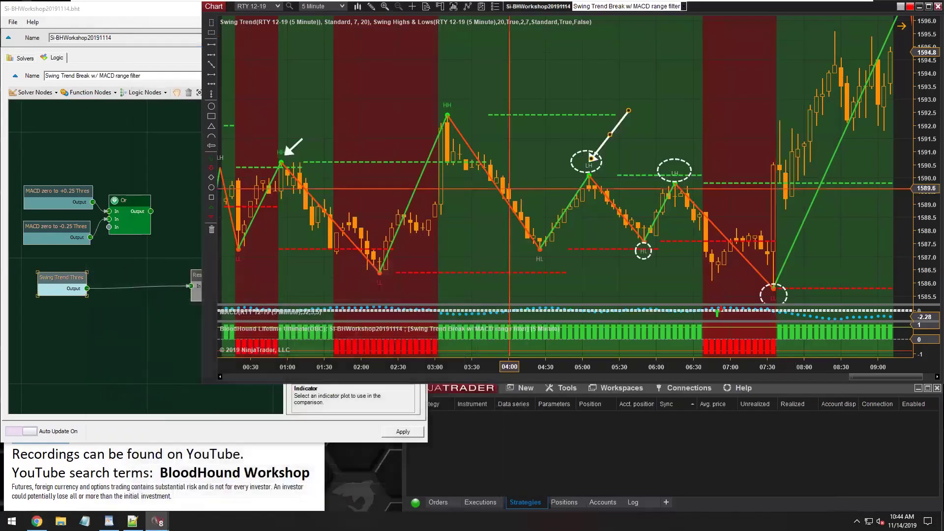
click(54, 277)
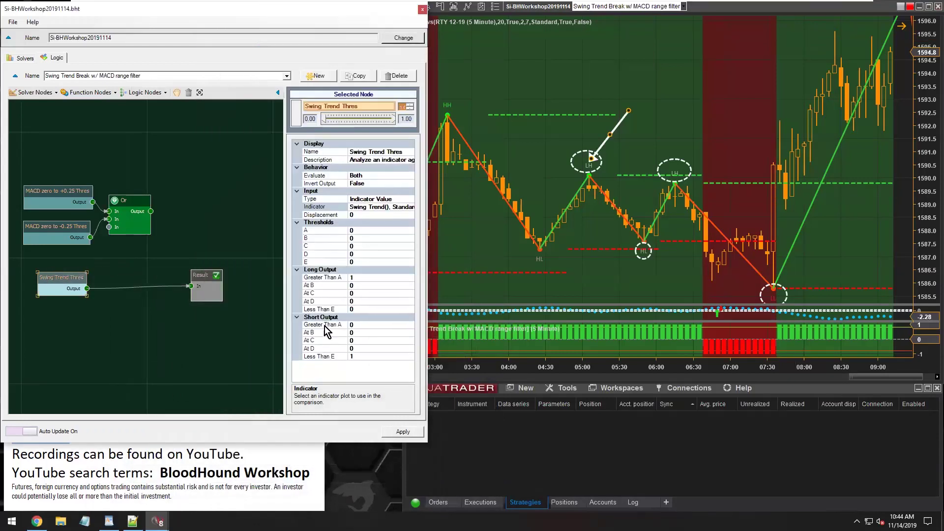
Check that BreakOutTrend is selected for both Long and Short in the Swing Trend Thres node's indicator settings.
click(409, 207)
scroll(432, 315, down, 3)
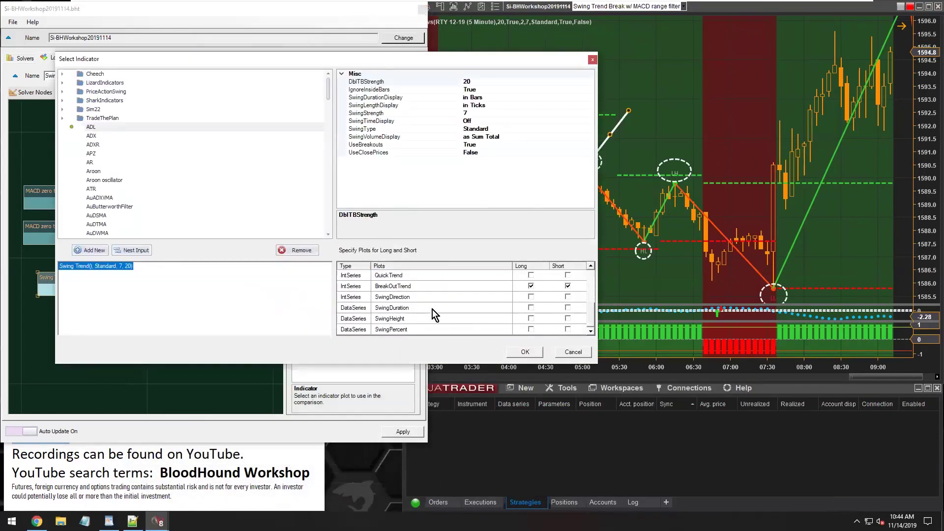
click(393, 287)
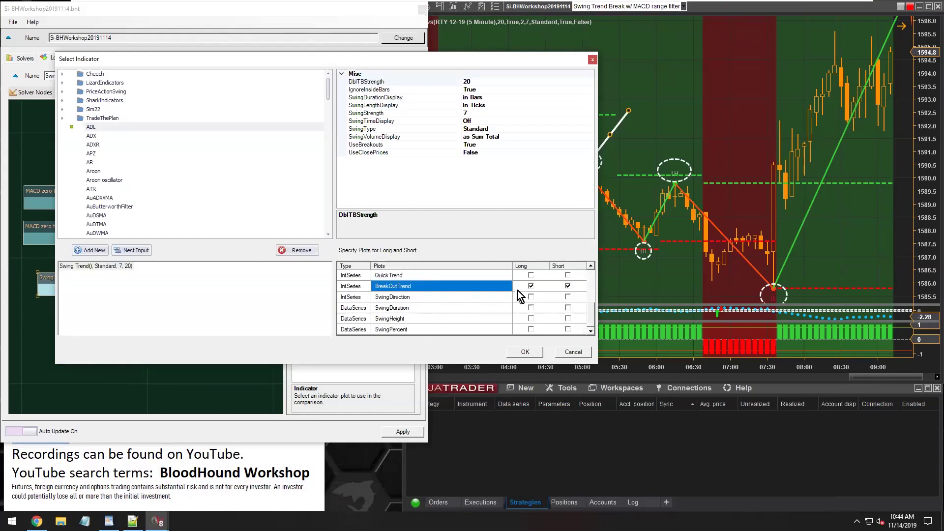
click(535, 286)
click(563, 291)
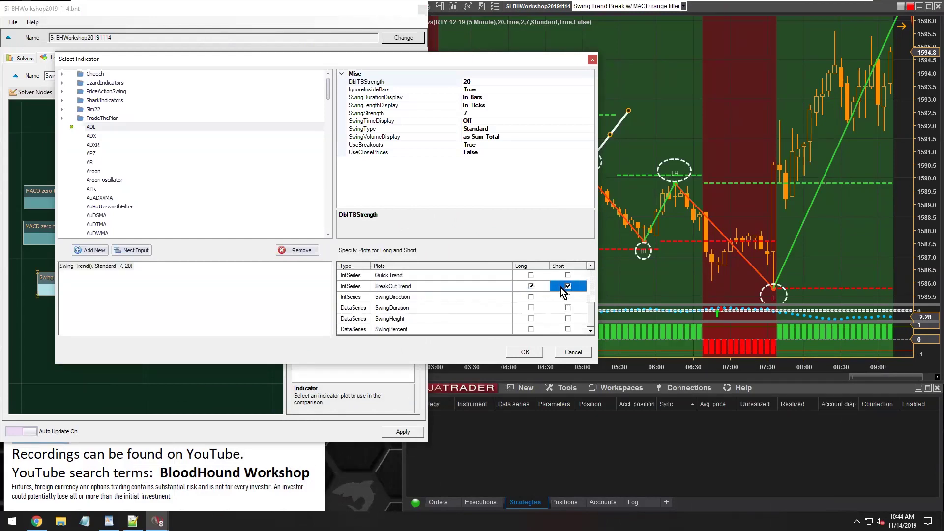
click(524, 352)
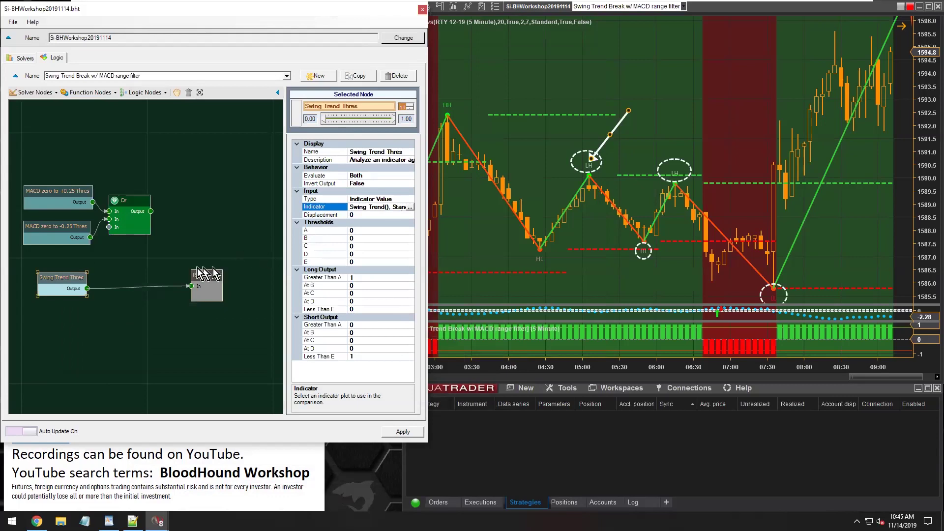
drag(60, 280, 78, 278)
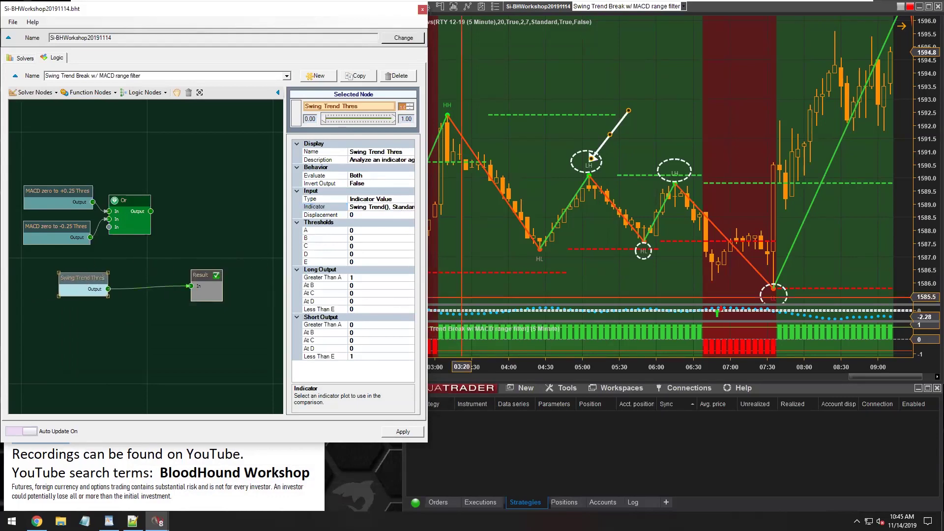
Enlarge the MACD panel beneath the price chart, and move the white arrow line away from the circled LH near 05:00.
click(548, 152)
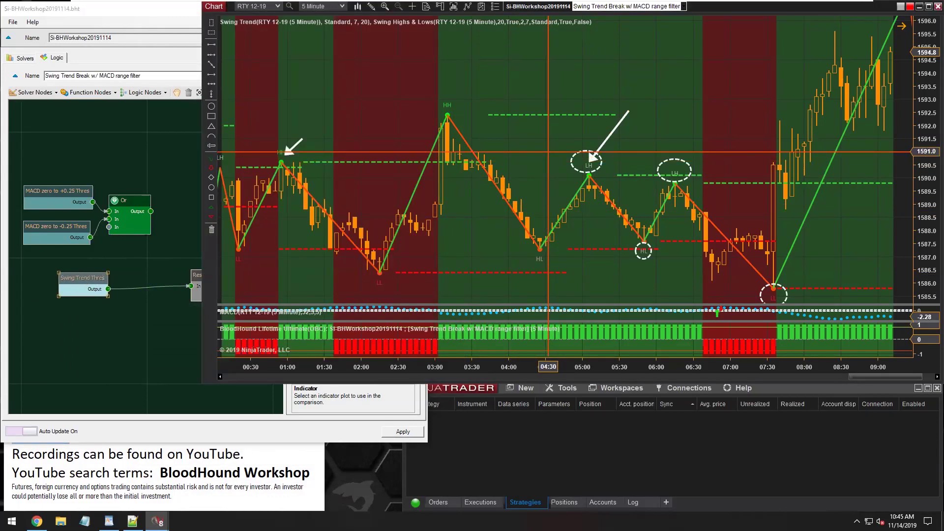
drag(592, 305, 592, 270)
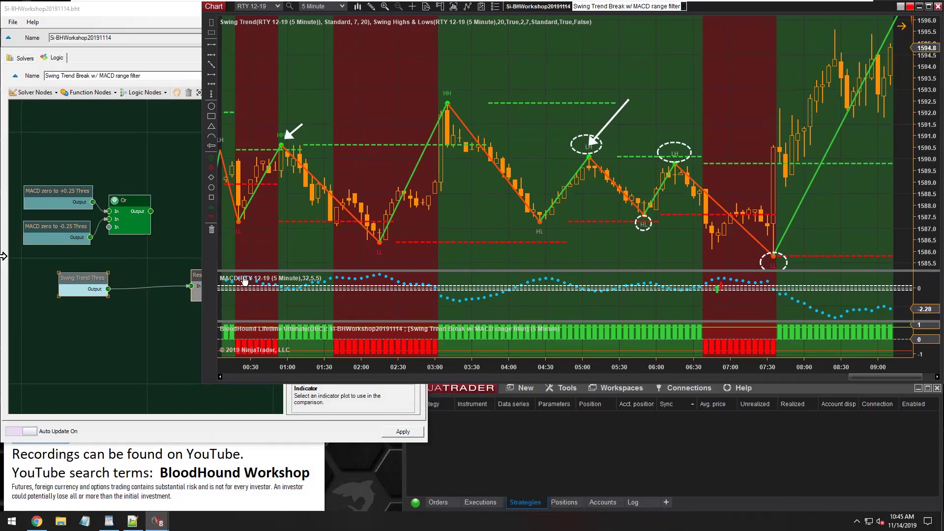
middle_click(439, 232)
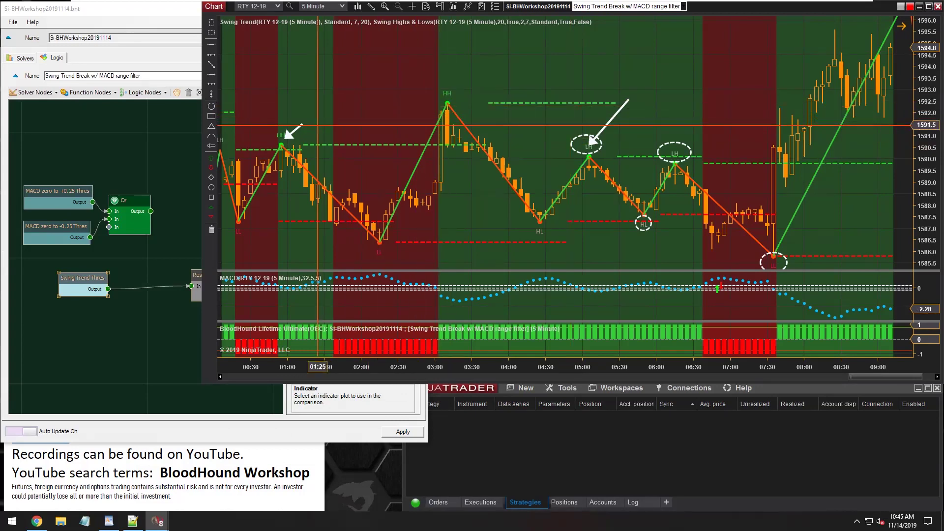
click(604, 127)
mouse_move(604, 127)
mouse_down()
mouse_move(423, 131)
mouse_move(322, 154)
mouse_move(355, 208)
mouse_move(256, 212)
mouse_move(369, 209)
mouse_move(350, 203)
mouse_move(389, 221)
mouse_move(452, 214)
mouse_move(455, 103)
mouse_move(459, 117)
mouse_move(460, 109)
mouse_move(315, 127)
mouse_move(445, 129)
mouse_move(458, 126)
mouse_move(463, 105)
mouse_move(543, 193)
mouse_move(580, 150)
mouse_move(609, 206)
mouse_move(560, 189)
mouse_move(525, 228)
mouse_move(392, 227)
mouse_move(422, 211)
mouse_move(470, 90)
mouse_move(542, 92)
mouse_move(640, 199)
mouse_move(573, 205)
mouse_move(564, 194)
mouse_move(642, 200)
mouse_move(681, 144)
mouse_move(715, 178)
mouse_move(726, 207)
mouse_move(662, 198)
mouse_move(724, 196)
mouse_move(728, 220)
mouse_move(762, 219)
mouse_move(790, 204)
mouse_move(794, 132)
mouse_move(752, 164)
mouse_move(688, 148)
mouse_move(797, 143)
mouse_move(653, 114)
mouse_up()
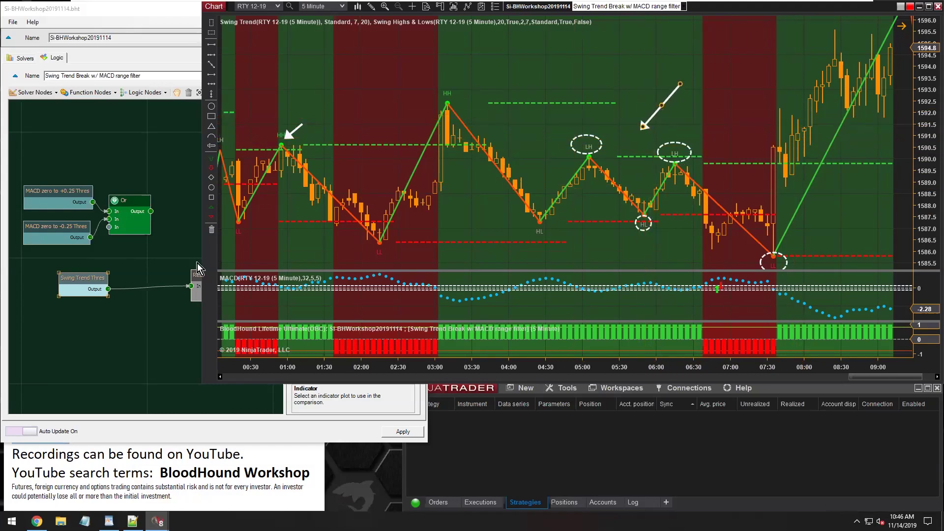
Move the Swing Trend Thres node lower in the graph, and shift the white arrow line higher above the circled LH near 06:15.
click(82, 281)
drag(83, 280, 55, 298)
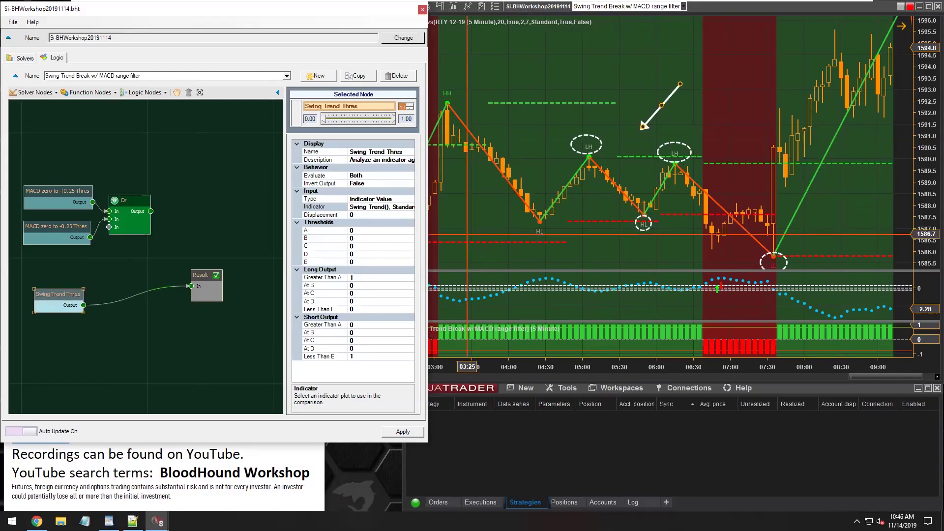
click(566, 148)
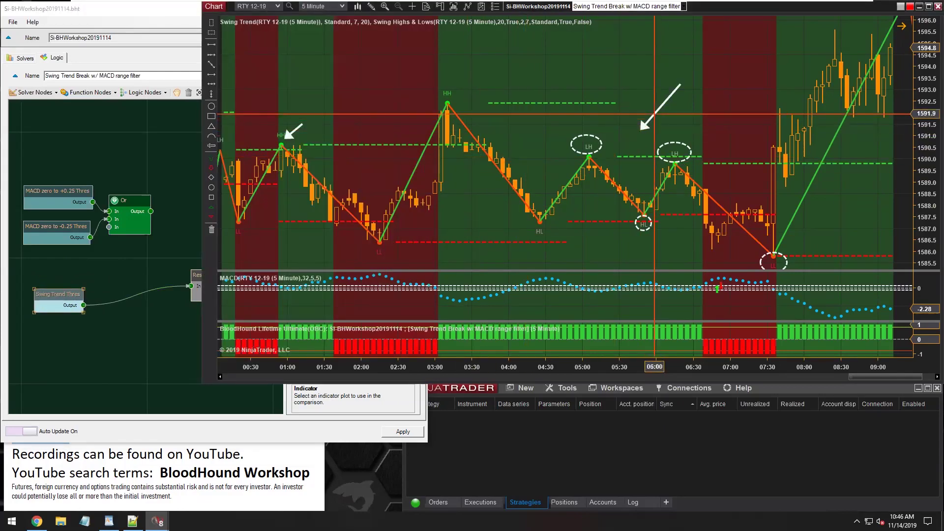
mouse_move(654, 114)
mouse_down()
mouse_move(677, 110)
mouse_move(783, 144)
mouse_move(673, 101)
mouse_up()
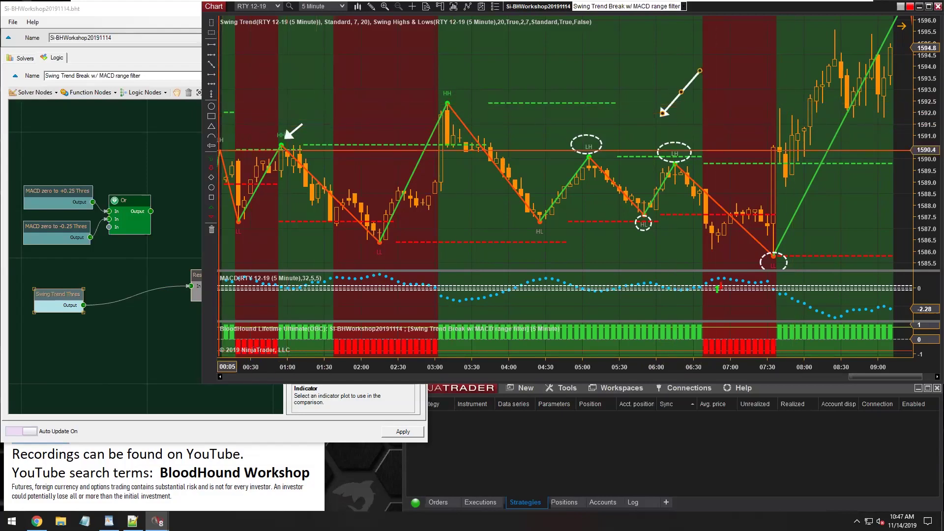
Mark the 07:35 bar with a green up arrow above it, and reposition the white arrow line to point at the marker.
click(212, 167)
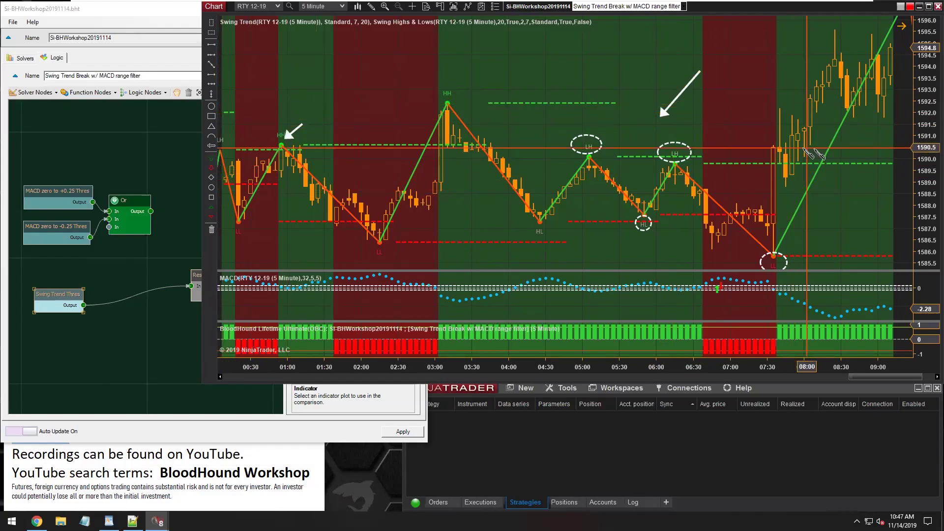
click(779, 98)
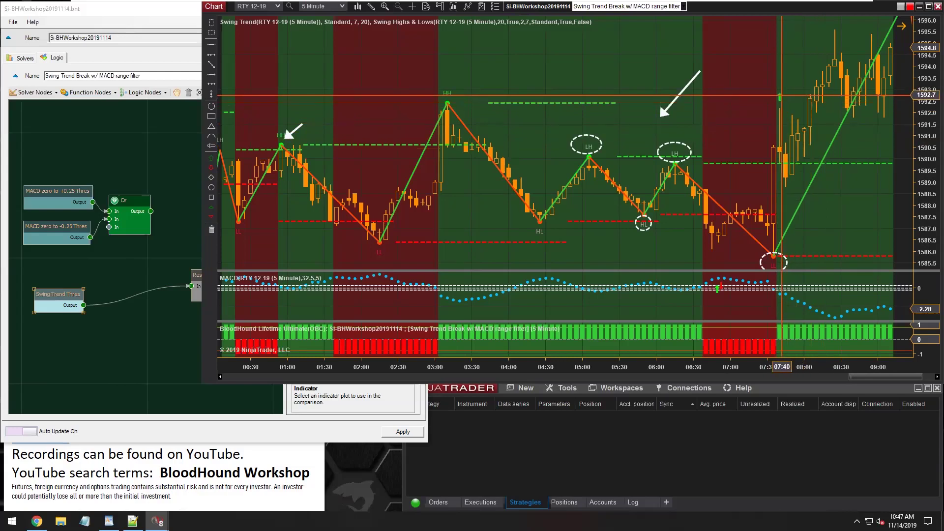
drag(779, 98, 774, 138)
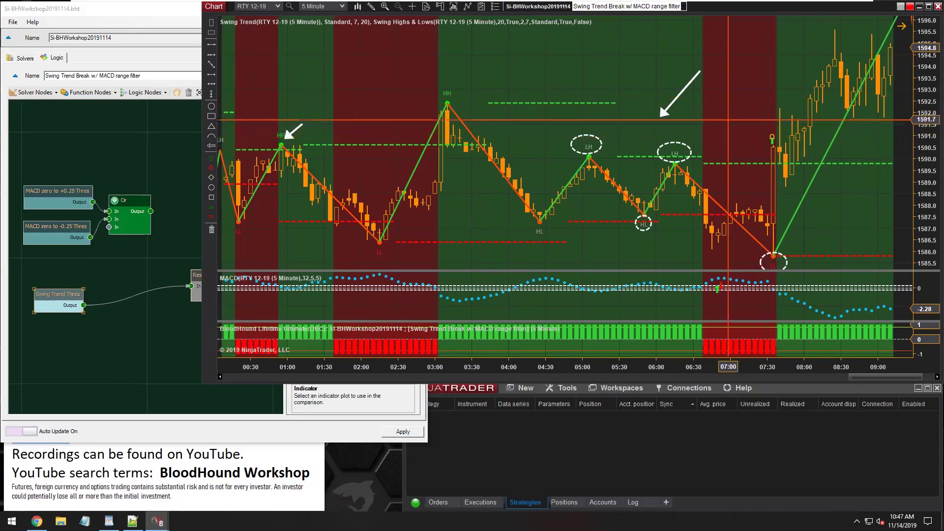
mouse_move(679, 104)
mouse_down()
mouse_move(712, 102)
mouse_move(741, 73)
mouse_move(665, 76)
mouse_move(720, 102)
mouse_up()
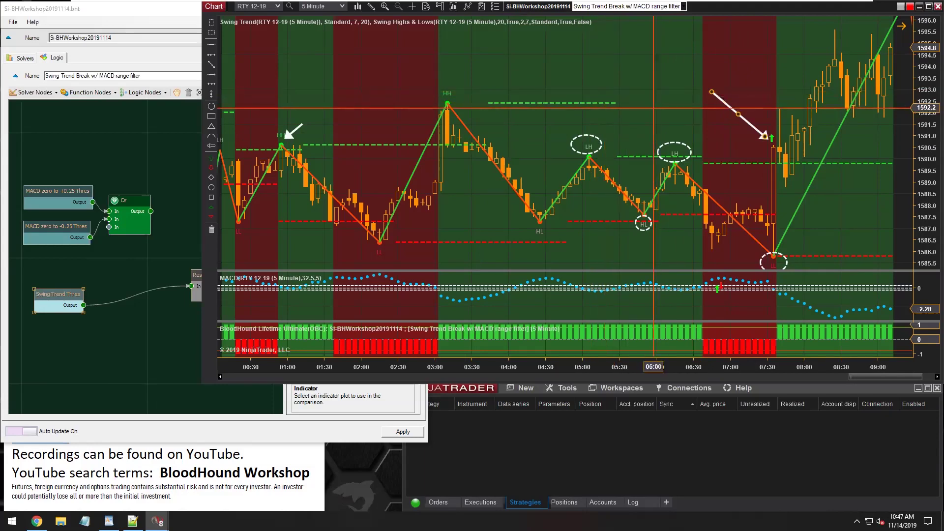
drag(742, 121, 739, 117)
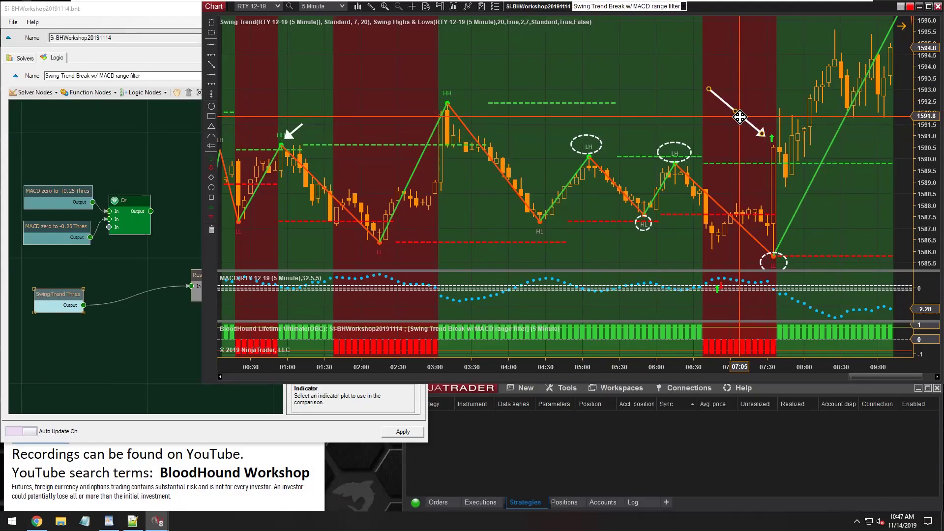
Rename the Swing Trend Thres node as Swing Breakout Trend Thres.
click(59, 297)
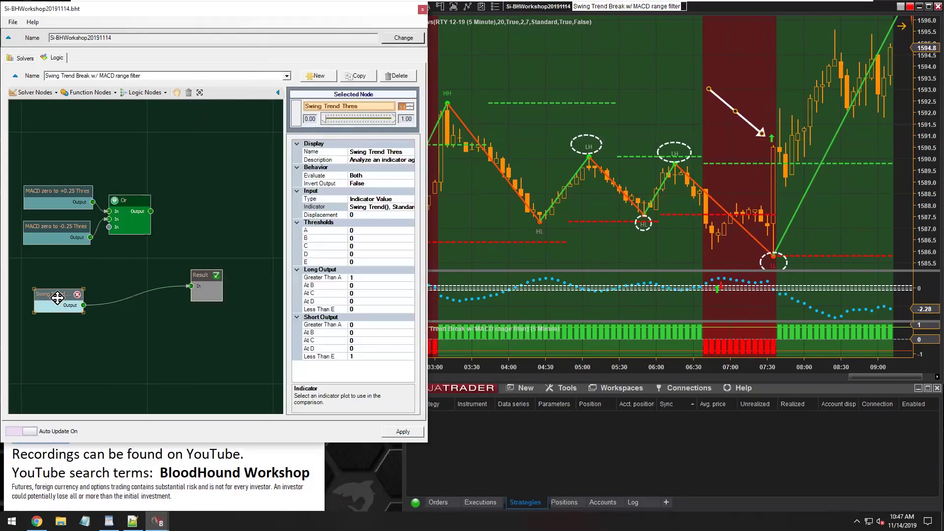
click(368, 151)
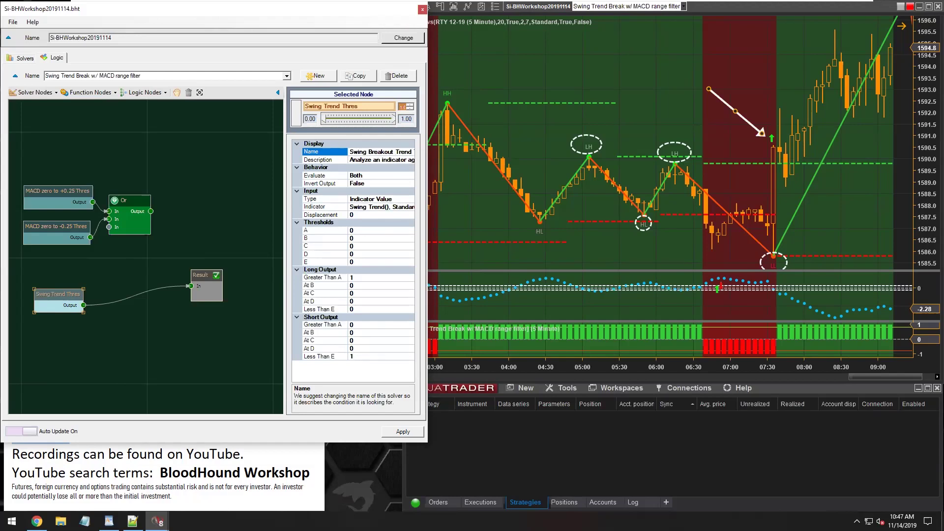
click(66, 300)
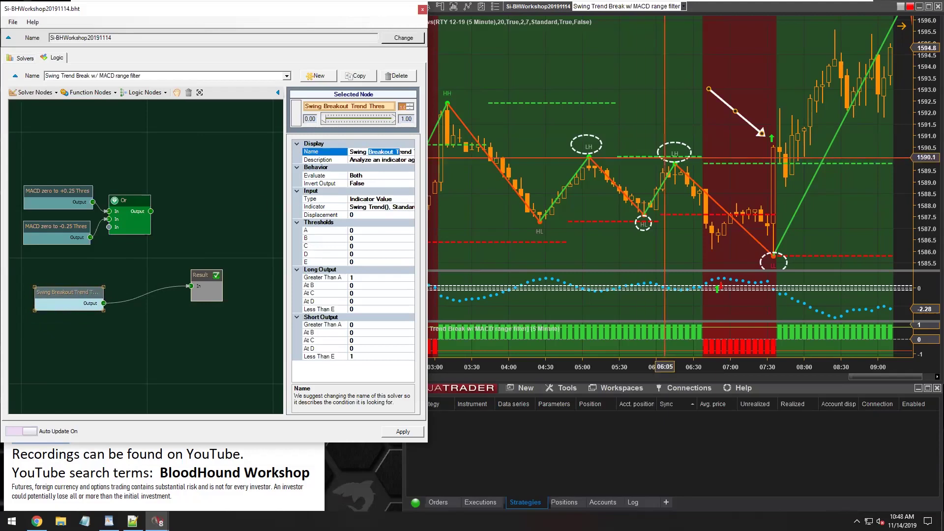
Move the white arrow line over the red zone before 07:35, and centre the green up arrow on the 07:35 bar.
click(747, 124)
drag(747, 125, 750, 130)
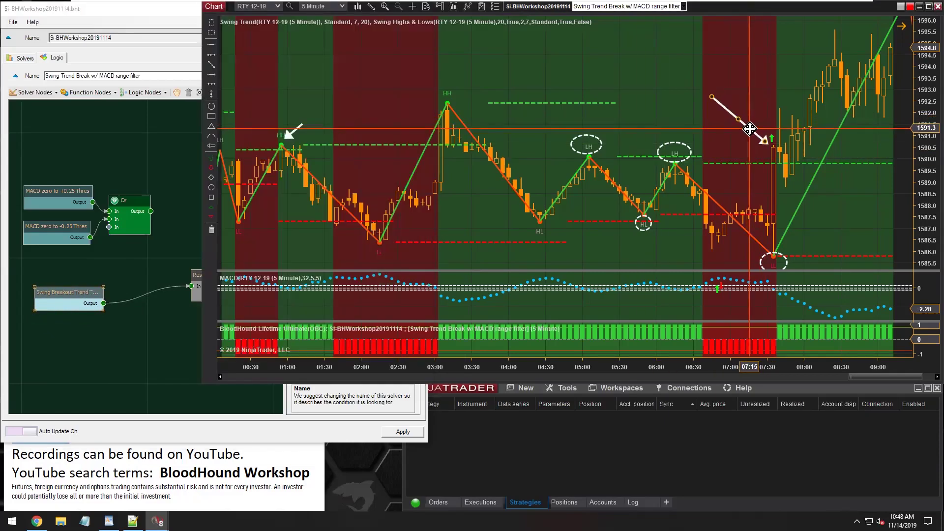
drag(838, 366, 686, 366)
mouse_move(628, 127)
mouse_down()
mouse_move(634, 119)
mouse_move(627, 145)
mouse_move(464, 147)
mouse_move(633, 147)
mouse_move(552, 139)
mouse_move(624, 143)
mouse_move(644, 155)
mouse_move(575, 160)
mouse_move(545, 180)
mouse_move(489, 169)
mouse_move(580, 200)
mouse_move(539, 78)
mouse_move(573, 118)
mouse_move(611, 87)
mouse_move(573, 107)
mouse_move(552, 102)
mouse_move(609, 133)
mouse_move(571, 98)
mouse_move(561, 110)
mouse_move(589, 93)
mouse_move(575, 123)
mouse_up()
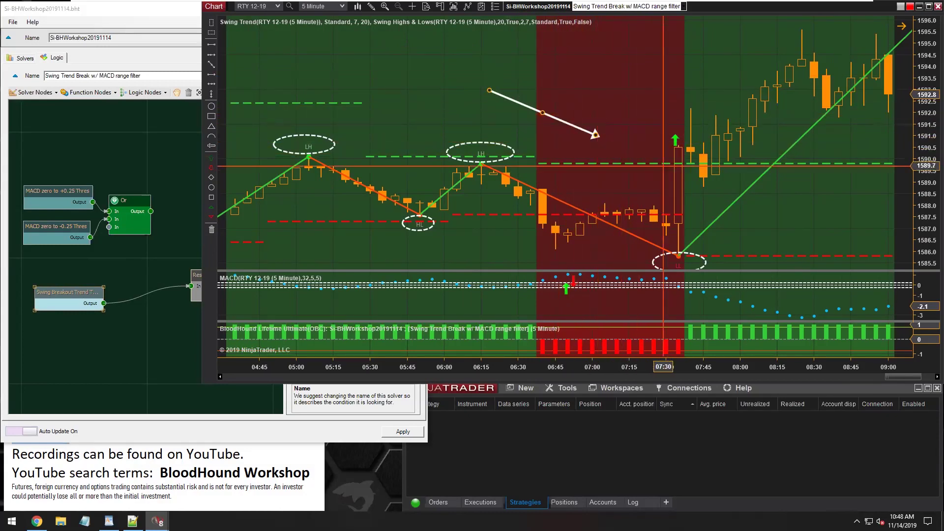
click(675, 138)
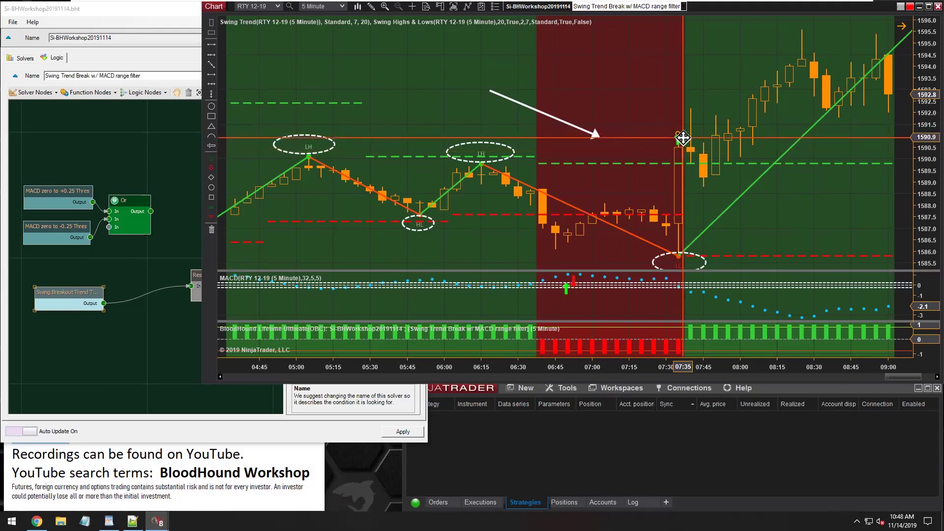
Insert a Long/Short Modifier node between the Swing Breakout Trend Thres node and the Result node.
drag(61, 294, 53, 301)
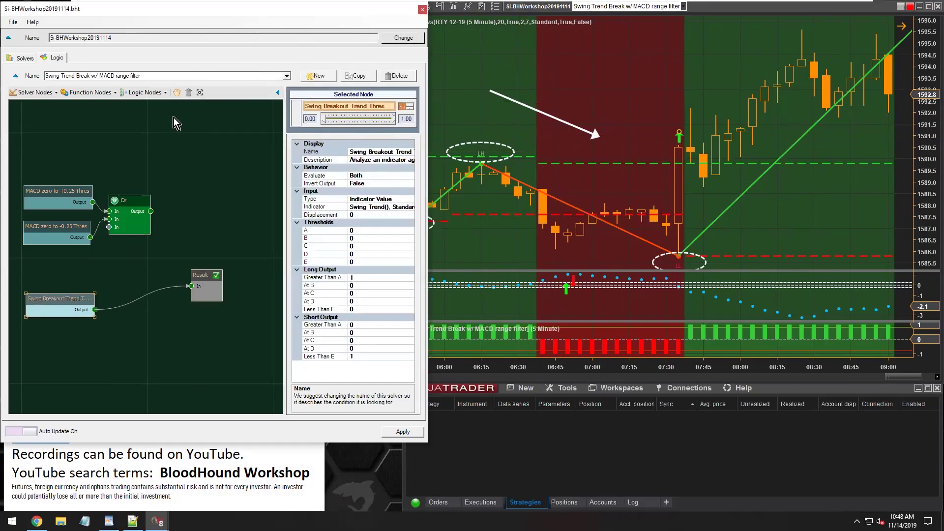
click(89, 92)
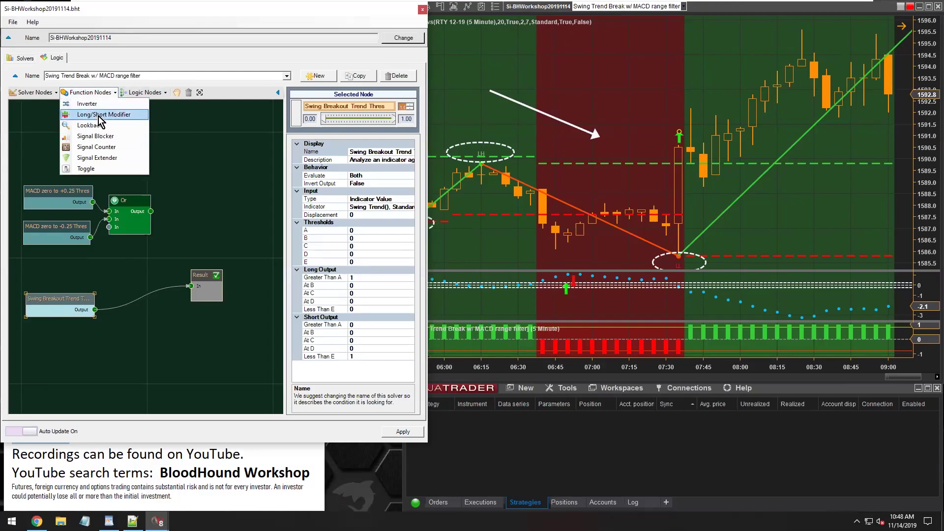
click(100, 114)
drag(171, 268, 95, 309)
drag(183, 336, 205, 308)
drag(152, 327, 145, 328)
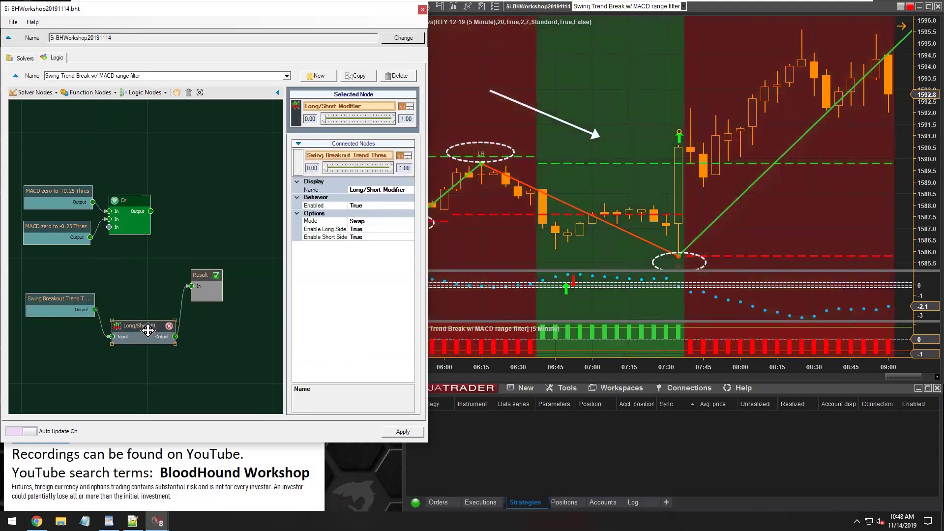
Rename the Long/Short Modifier node as Swap, and place it level with the Swing Breakout Trend Thres node.
click(364, 219)
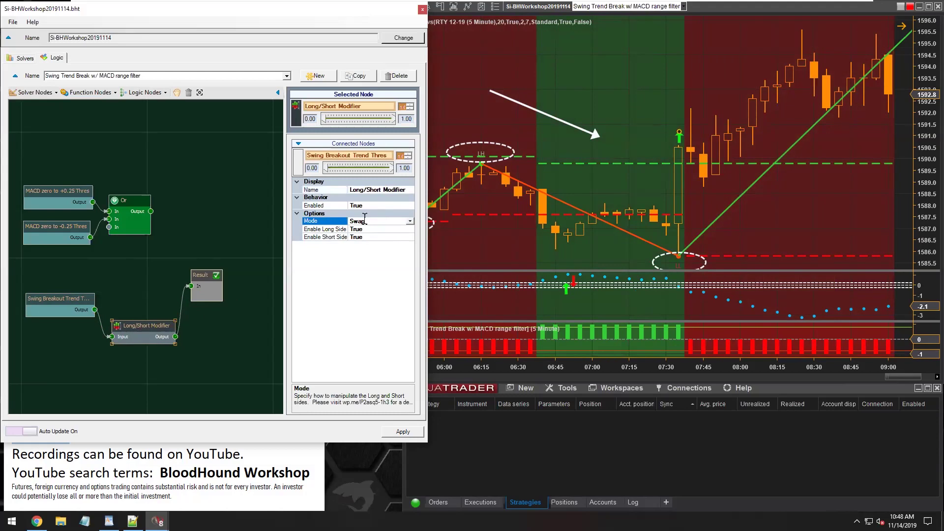
click(402, 189)
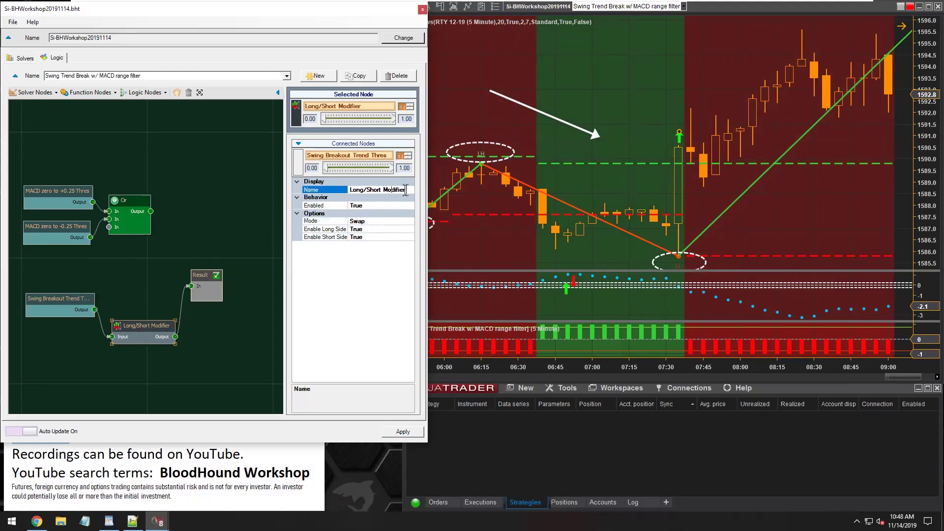
click(328, 190)
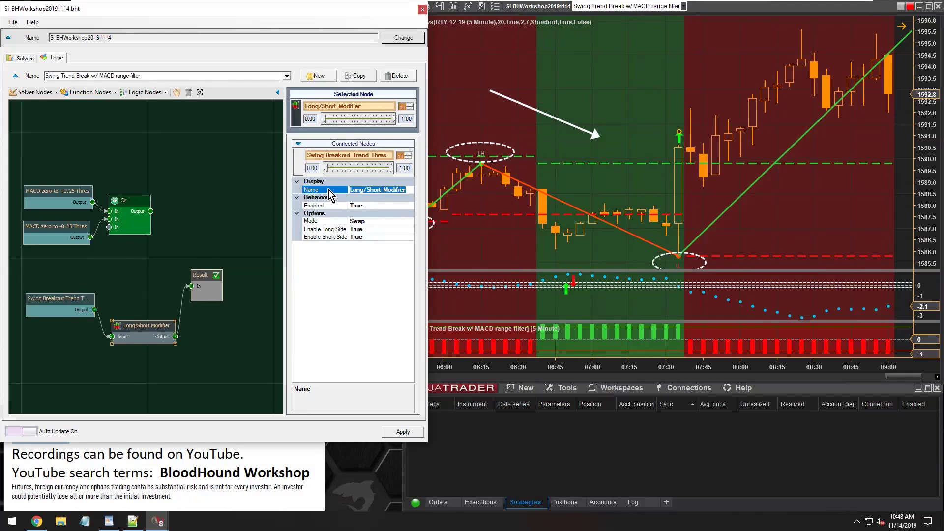
text(Swap)
drag(139, 327, 139, 304)
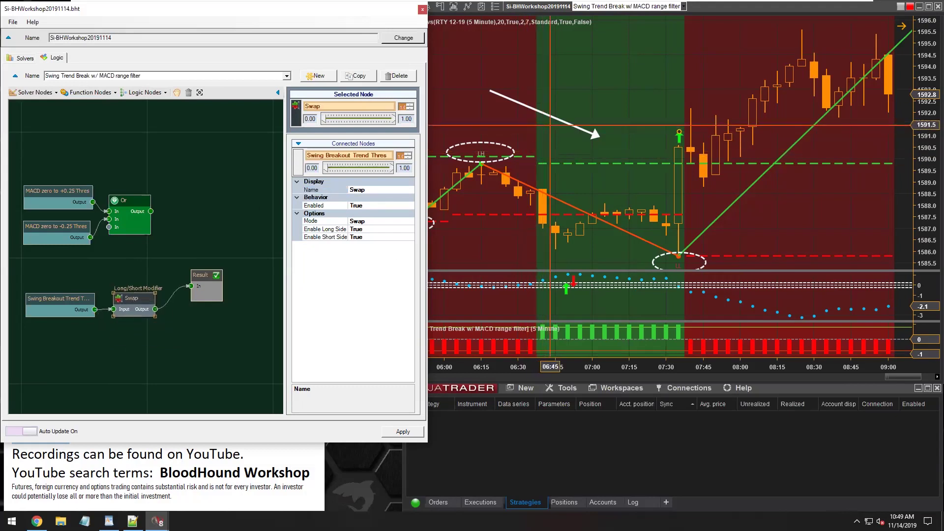
Point the white arrow line at the green up arrow, and rearrange the Swing Breakout Trend Thres, Swap and Result nodes with more space before Result.
click(555, 120)
mouse_move(555, 121)
mouse_down()
mouse_move(620, 66)
mouse_move(622, 127)
mouse_move(663, 148)
mouse_move(634, 133)
mouse_move(630, 118)
mouse_up()
click(84, 308)
ctrl+click(58, 301)
drag(58, 302, 62, 280)
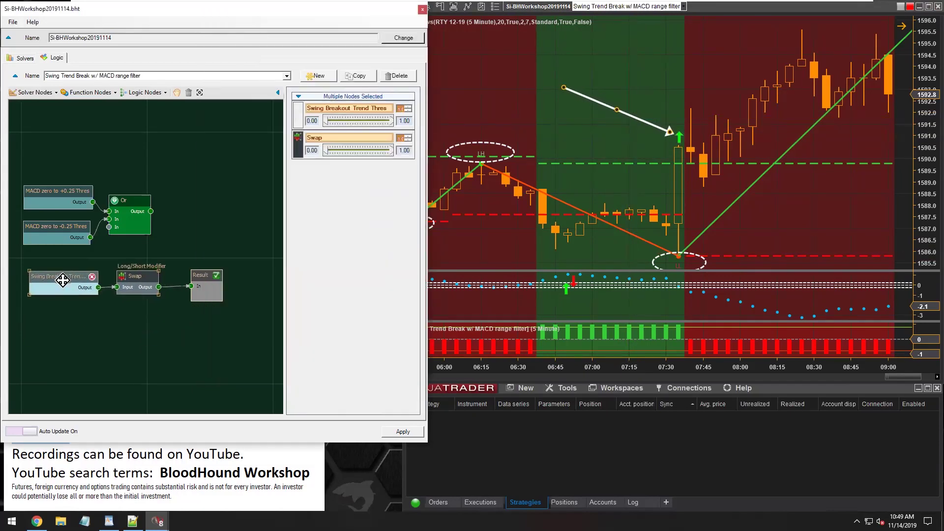
drag(211, 279, 252, 298)
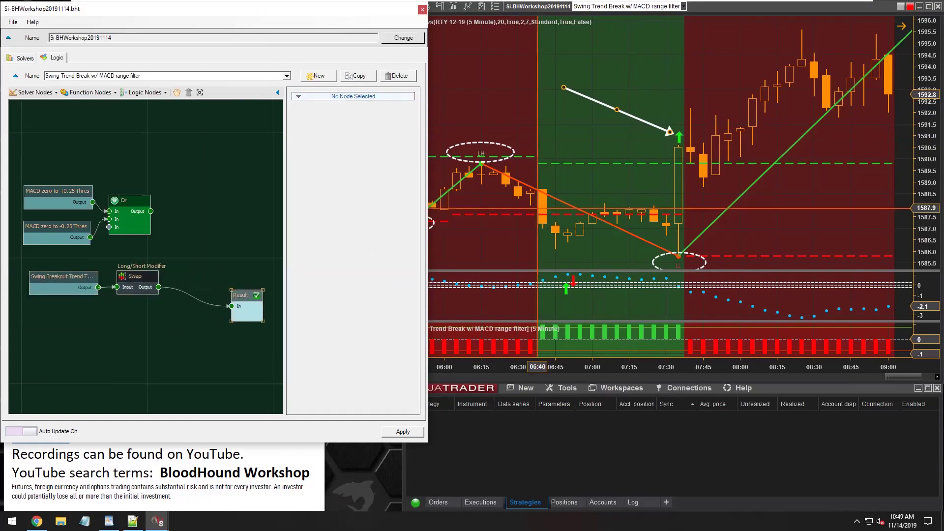
Shift the white arrow line slightly below the green up arrow, and add an Indicator Crossover solver node to the graph.
click(581, 161)
mouse_move(638, 118)
mouse_down()
mouse_move(642, 174)
mouse_move(644, 134)
mouse_move(647, 157)
mouse_move(654, 144)
mouse_move(521, 144)
mouse_move(639, 157)
mouse_move(453, 219)
mouse_move(379, 211)
mouse_move(289, 167)
mouse_move(297, 157)
mouse_move(389, 209)
mouse_move(410, 235)
mouse_move(393, 219)
mouse_move(629, 150)
mouse_move(624, 134)
mouse_up()
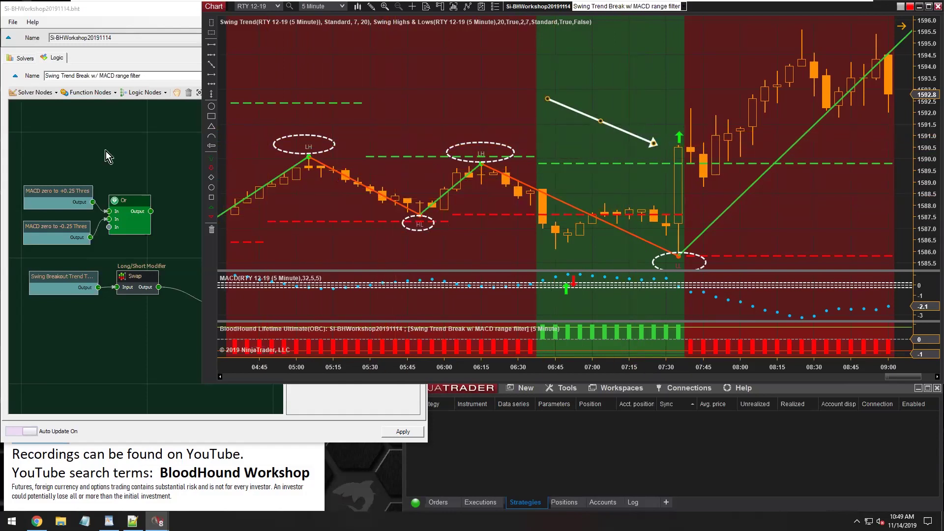
click(30, 93)
click(39, 93)
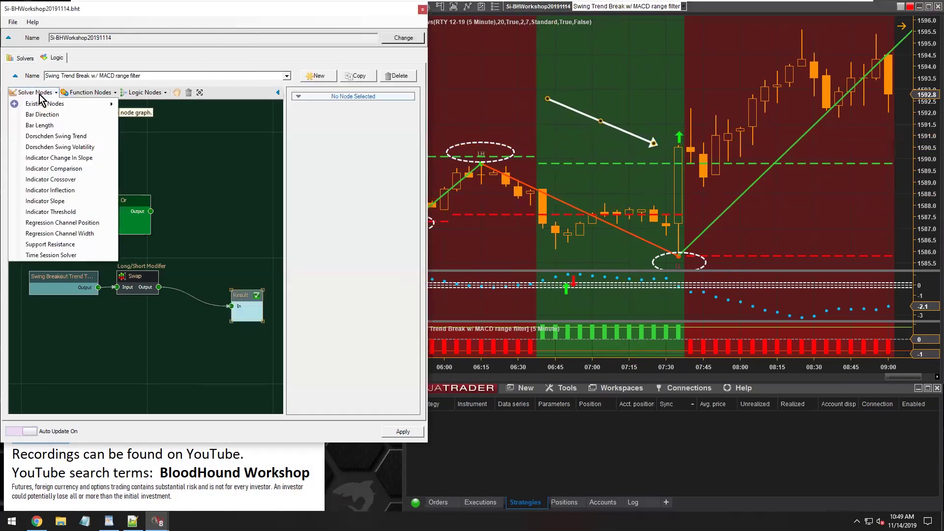
click(51, 179)
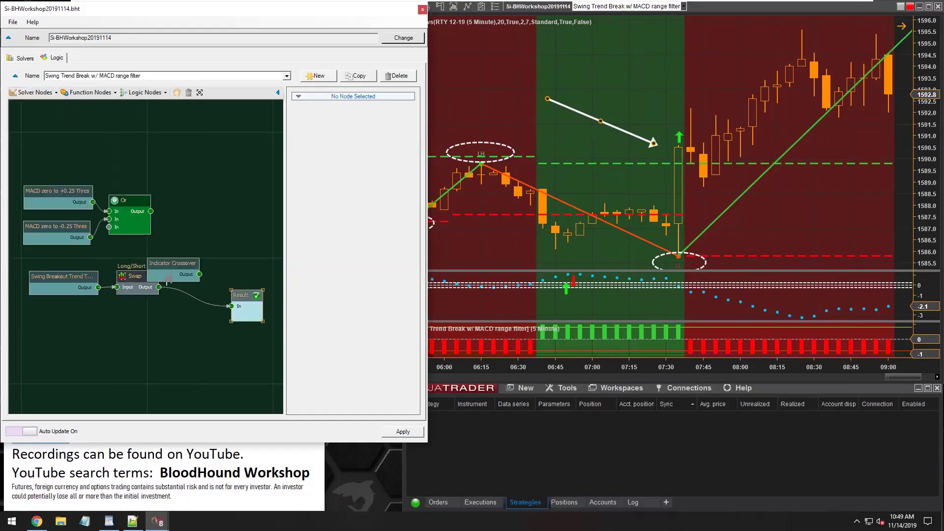
Place the Indicator Crossover solver below the Swing Breakout Trend Thres node, connect it to Result, and rename it Close XO Swing HiLo.
click(61, 331)
drag(89, 339, 231, 305)
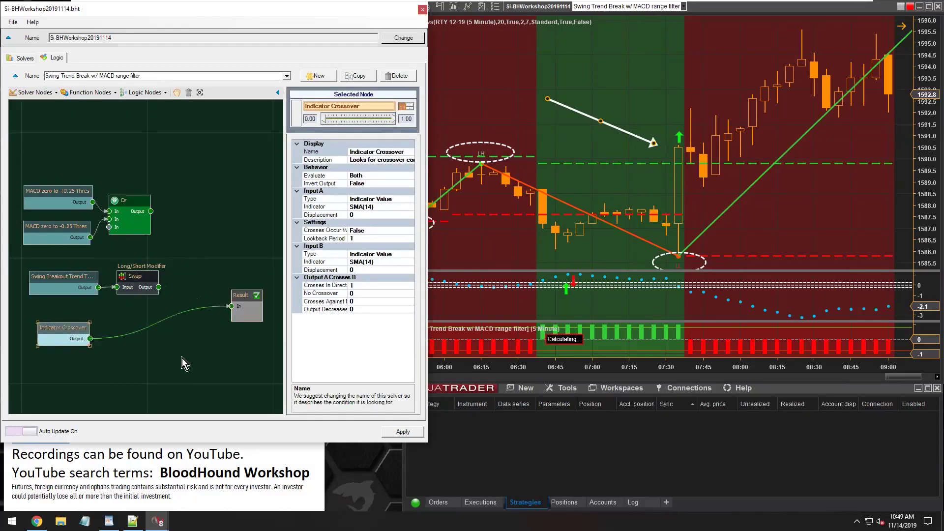
click(356, 153)
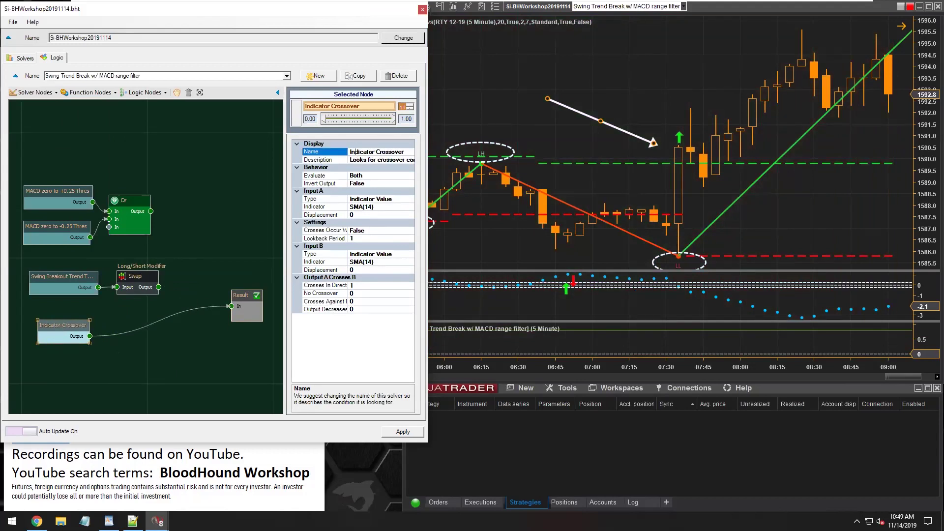
click(333, 153)
text(Close XO Swing HiLo)
Set the crossover solver's Input A type to Price, with Close as the price for both long and short.
click(317, 199)
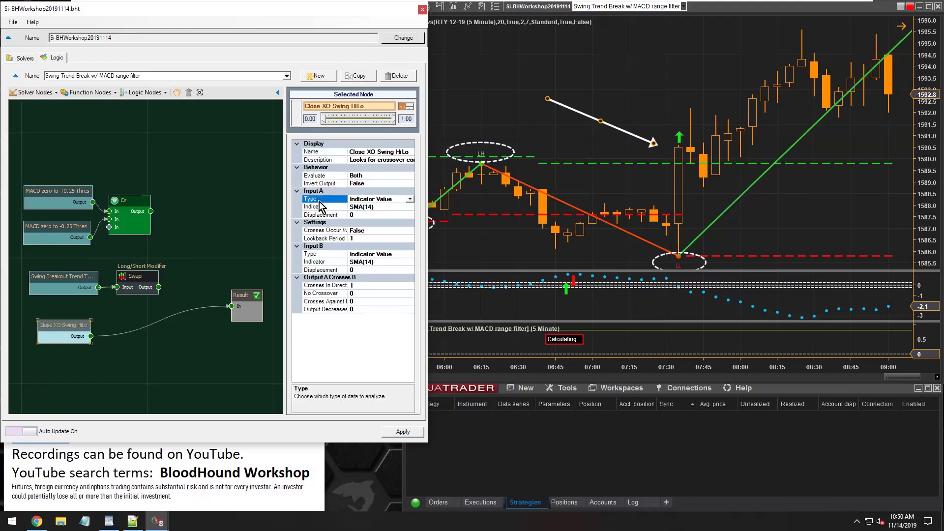
click(410, 199)
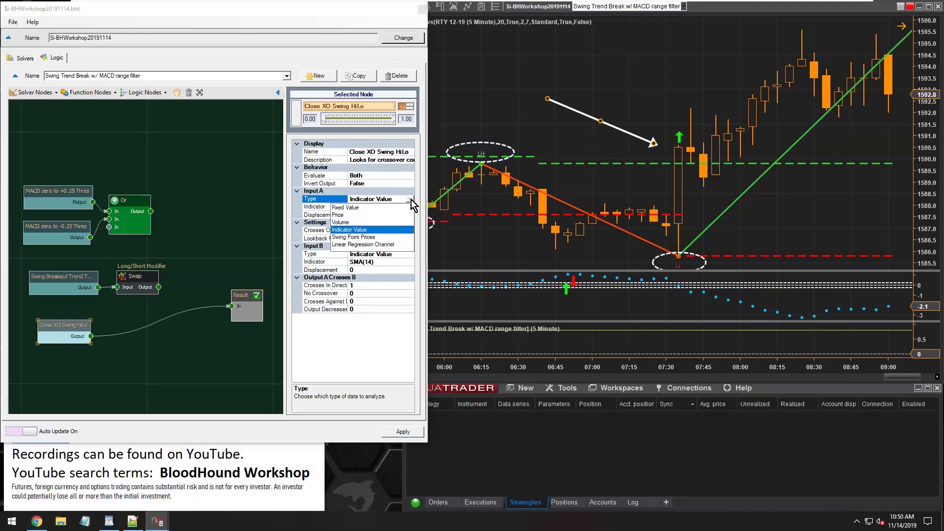
click(352, 215)
click(358, 207)
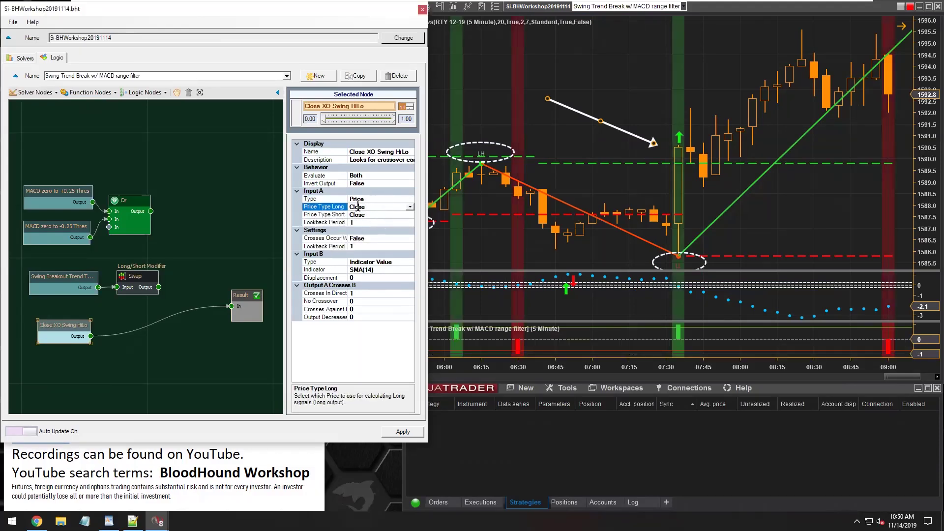
click(360, 217)
click(358, 207)
click(357, 213)
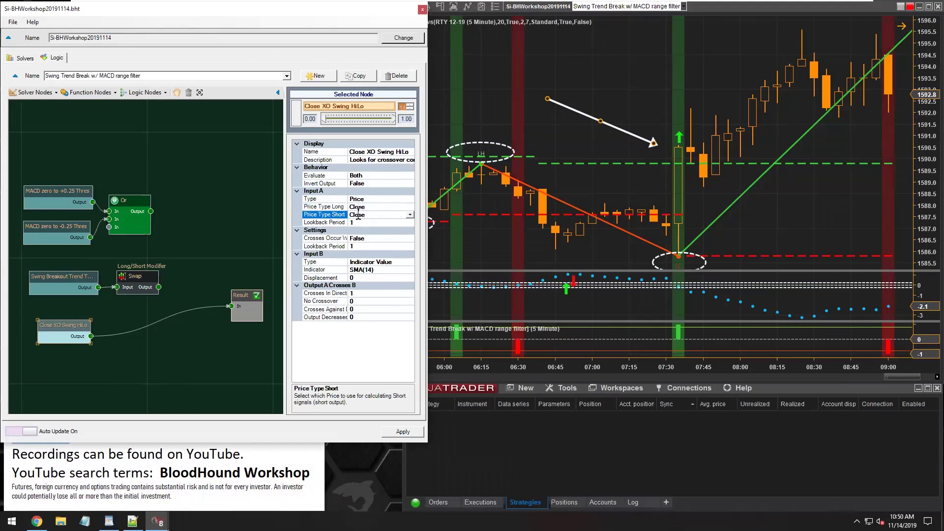
Replace the Input B indicator with SharkIndicators Swing Highs & Lows, using a NumberSwings of 2 and a SwingStrength of 7.
click(320, 270)
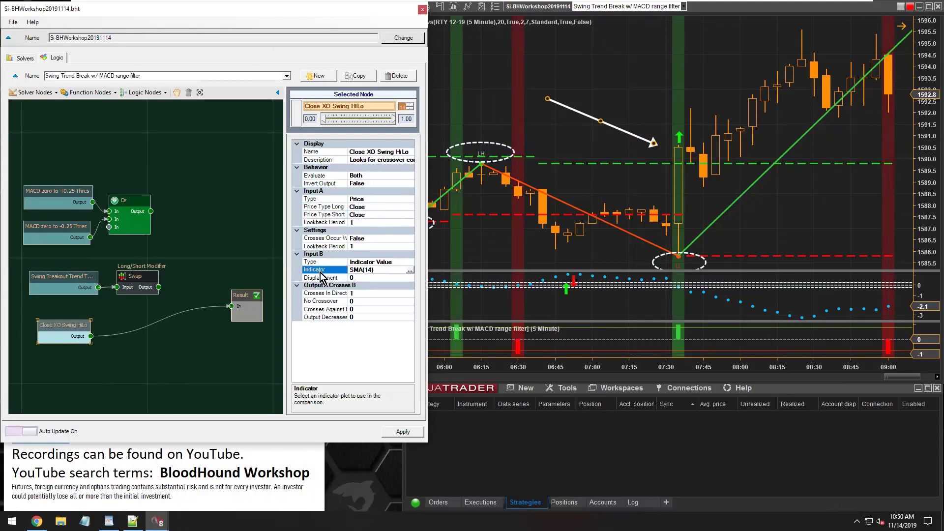
click(410, 269)
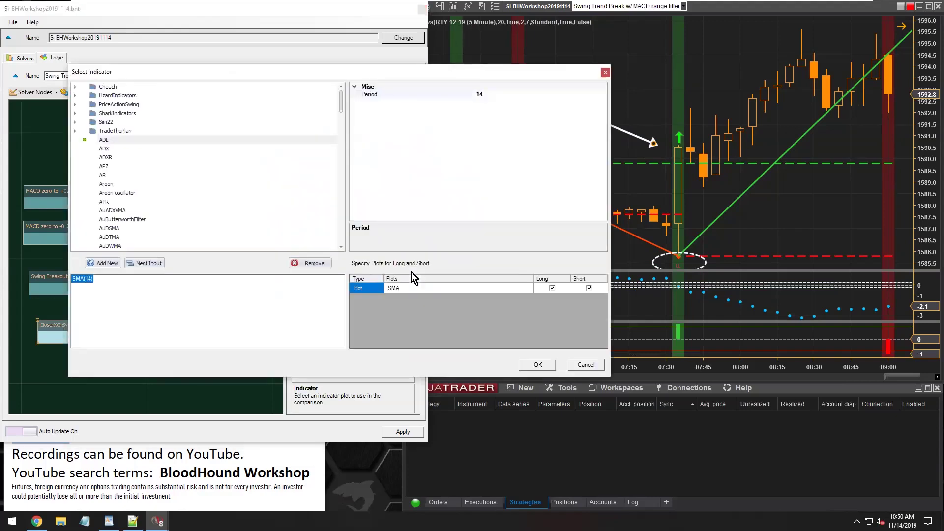
double_click(108, 114)
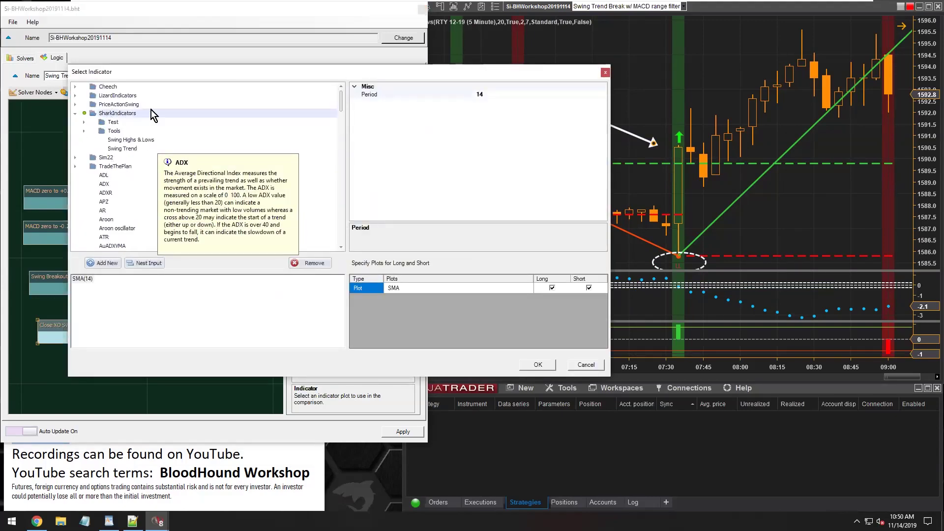
click(126, 139)
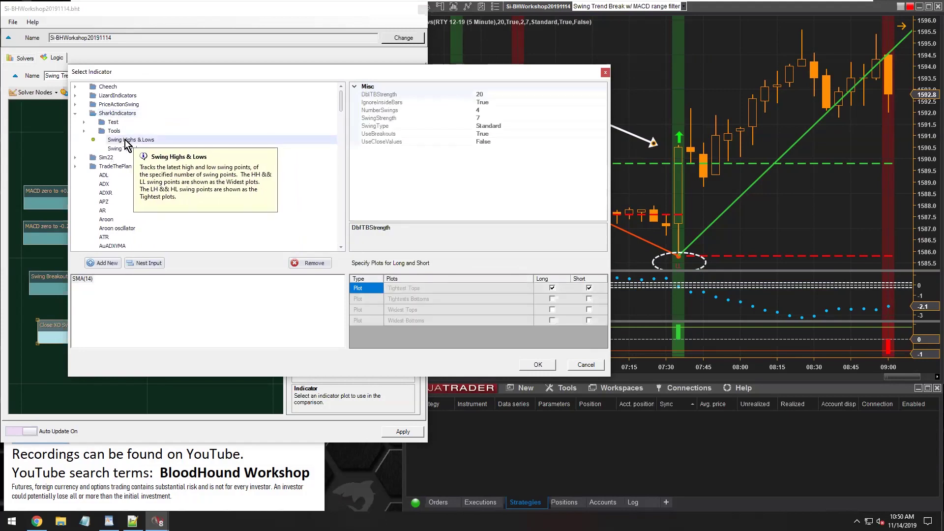
click(101, 281)
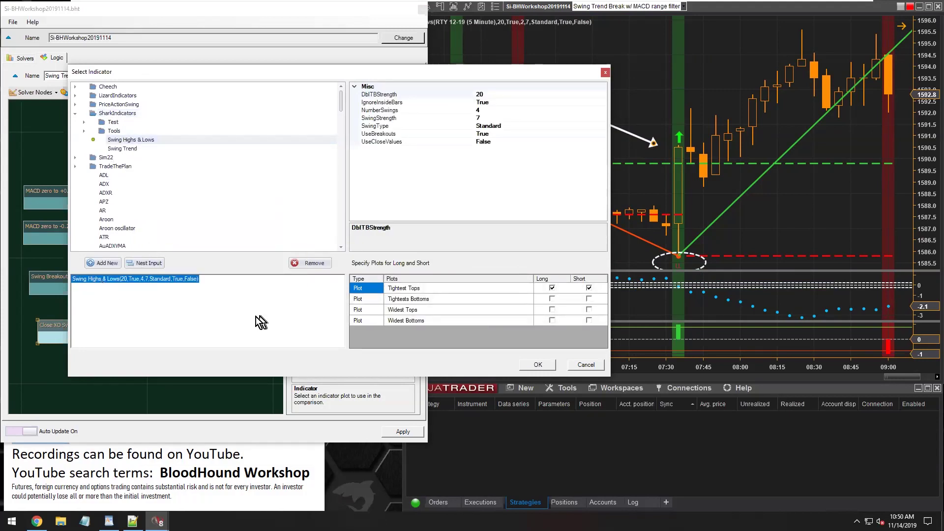
click(370, 111)
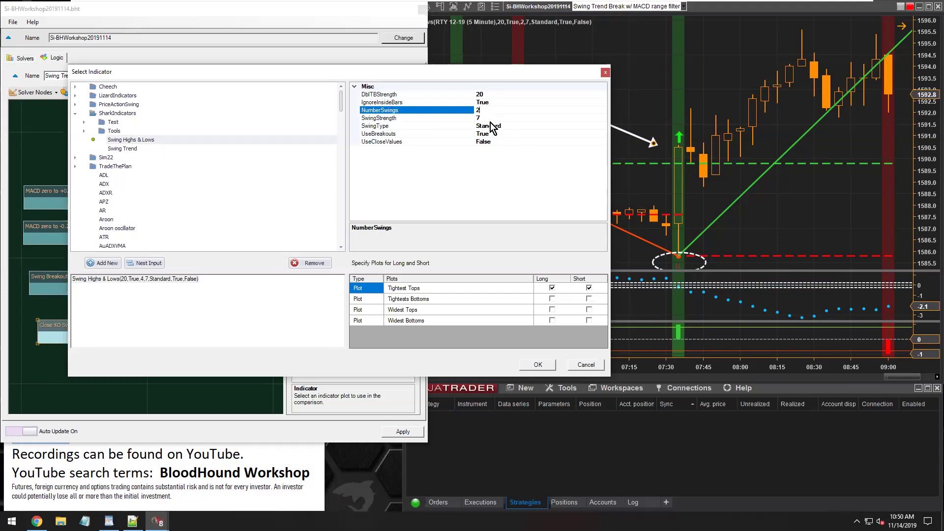
click(485, 119)
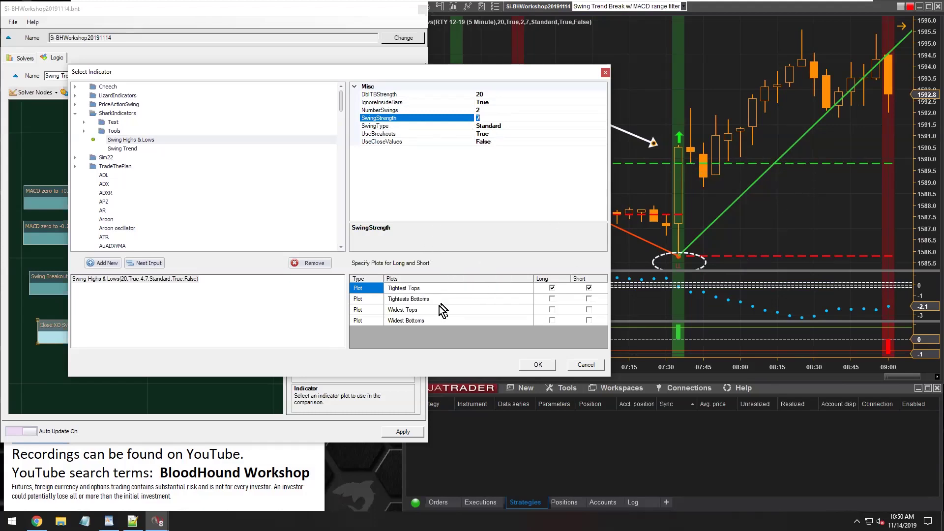
Assign the Widest Tops plot to Long and the Widest Bottoms plot to Short, and accept the indicator selection.
click(402, 311)
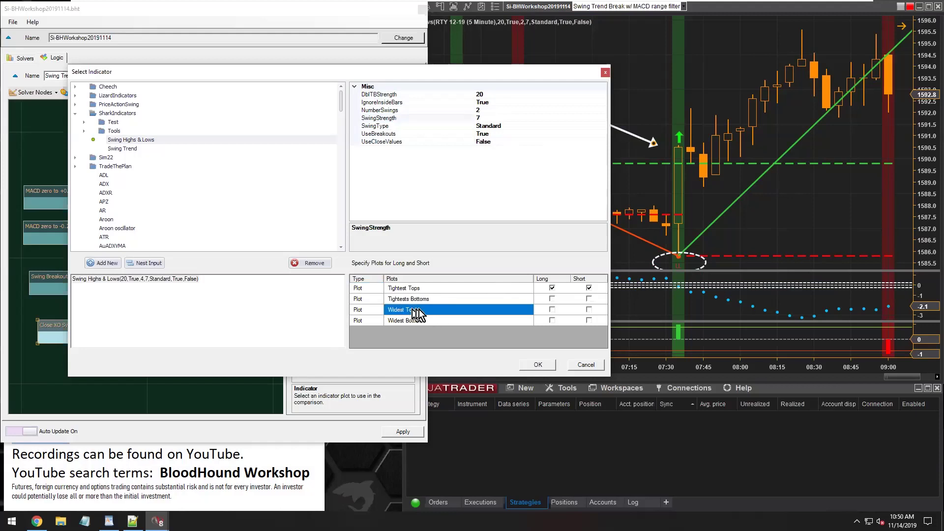
click(552, 310)
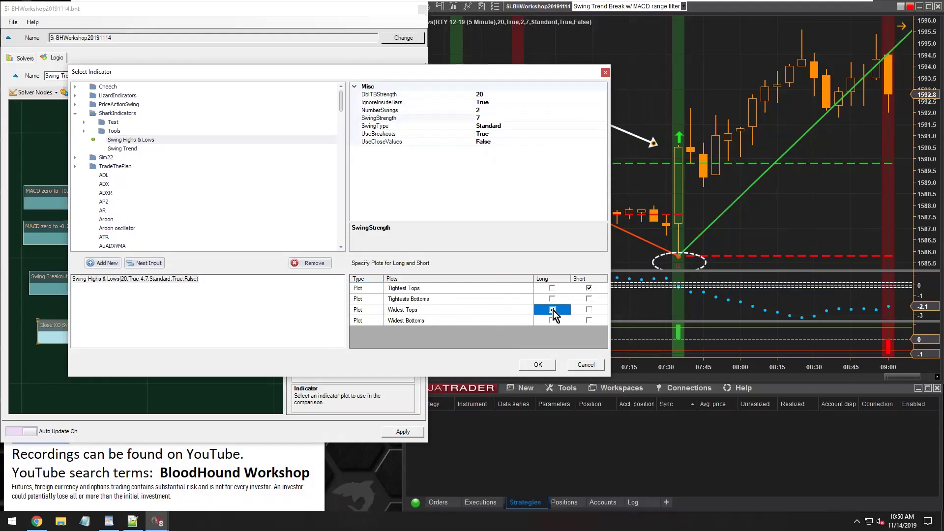
click(591, 323)
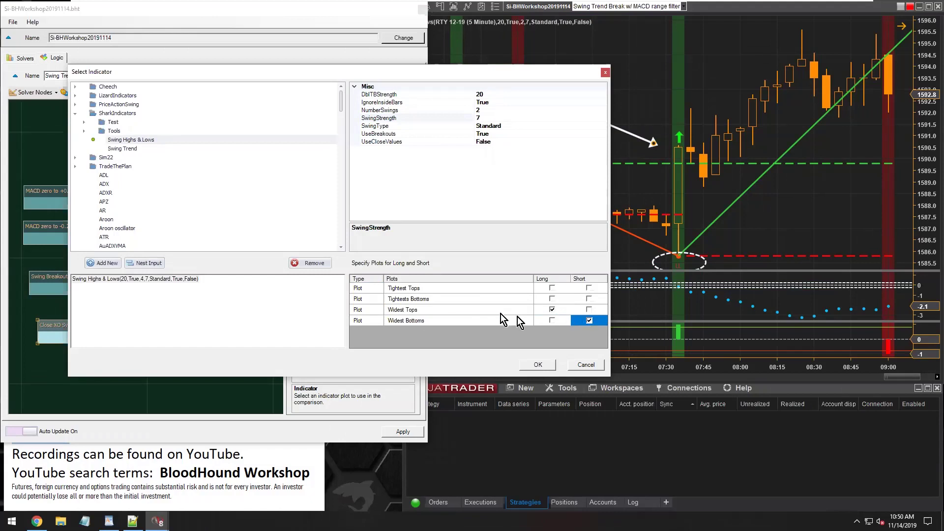
drag(532, 72, 476, 197)
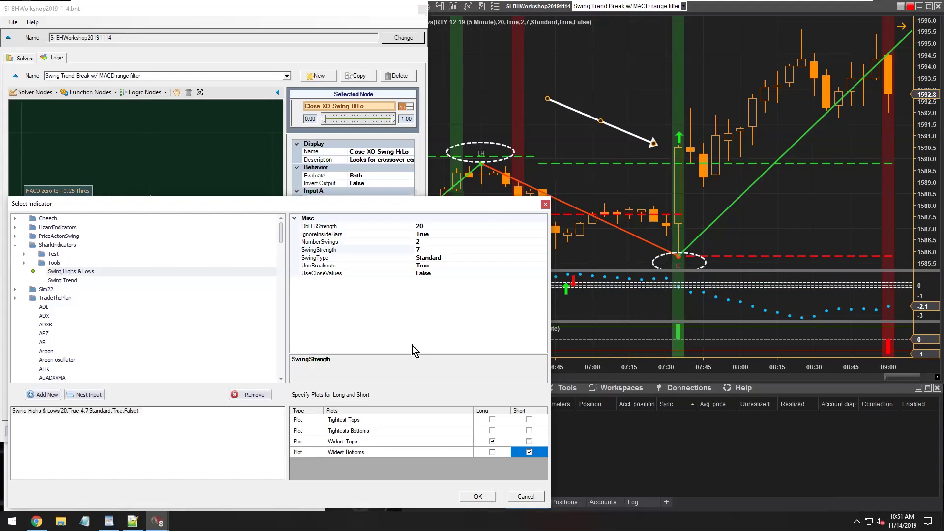
click(350, 442)
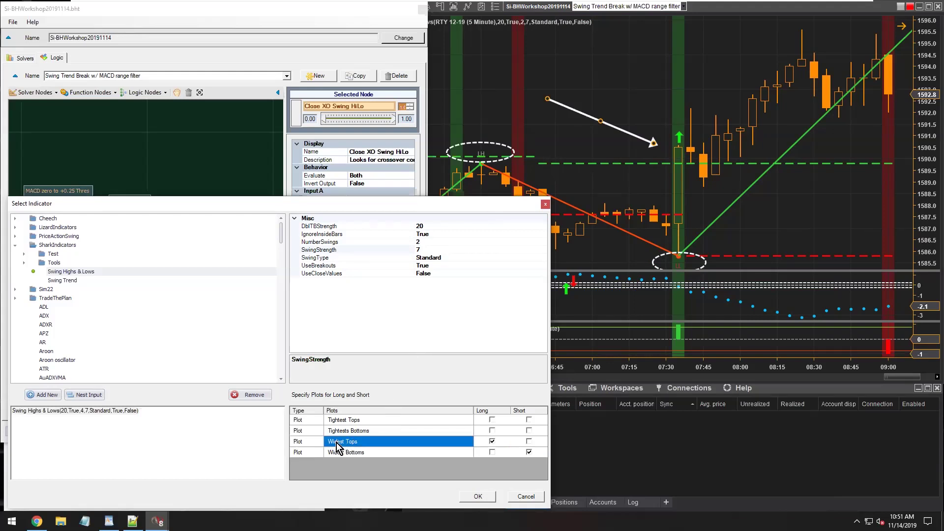
click(485, 441)
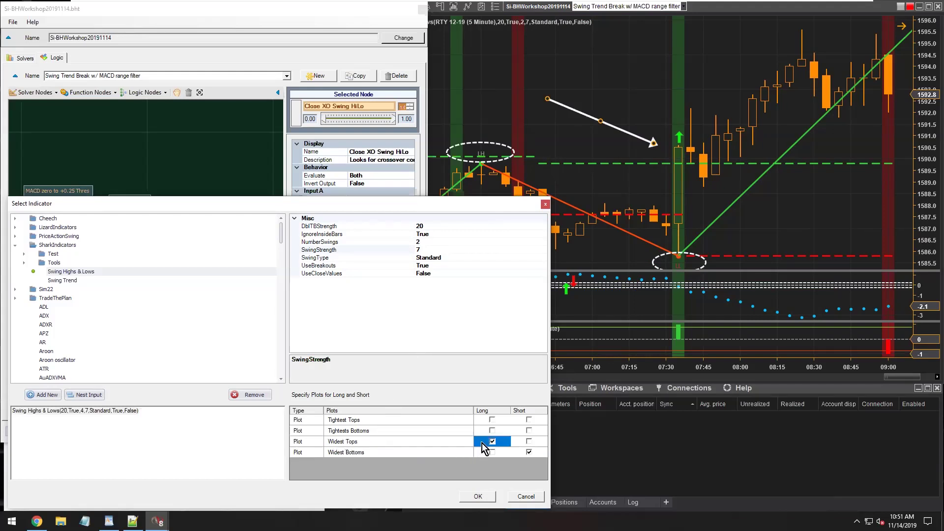
click(492, 441)
click(478, 496)
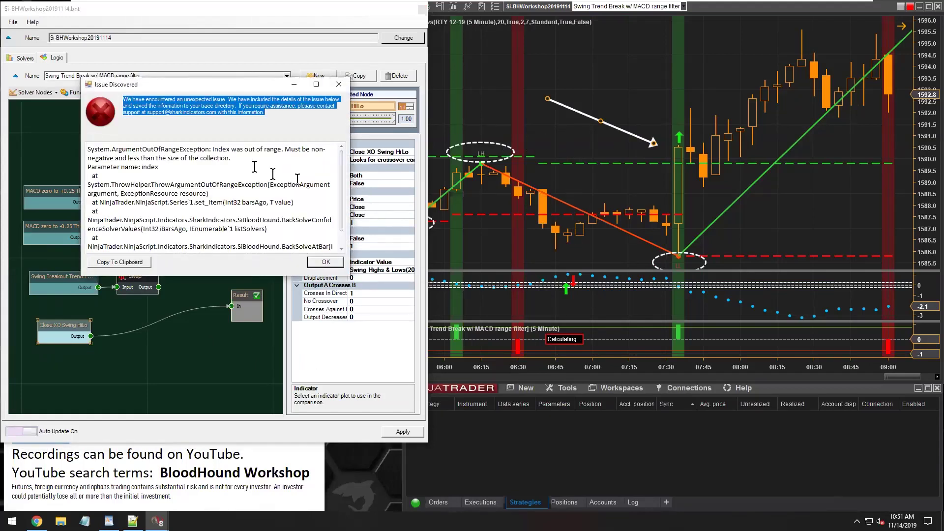
Dismiss the error report, and reload the chart to recalculate the BloodHound signals.
drag(118, 157, 98, 176)
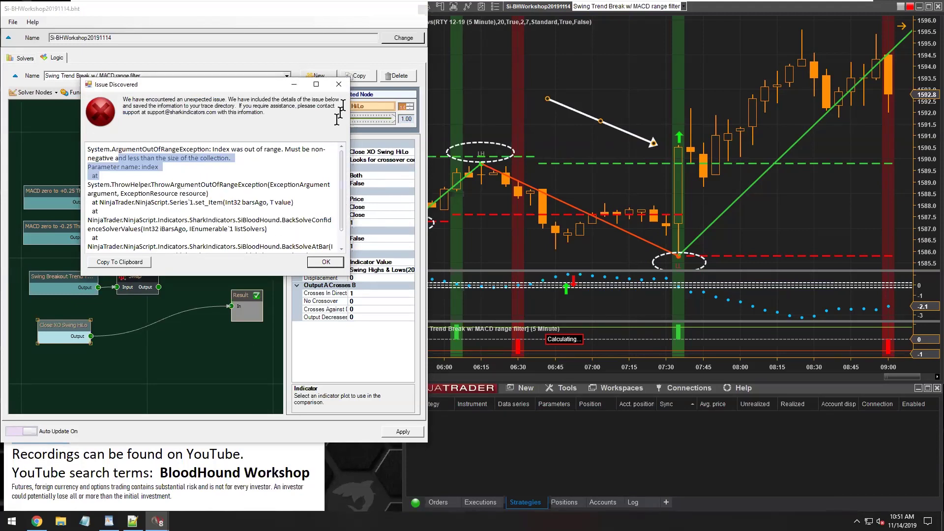
click(339, 84)
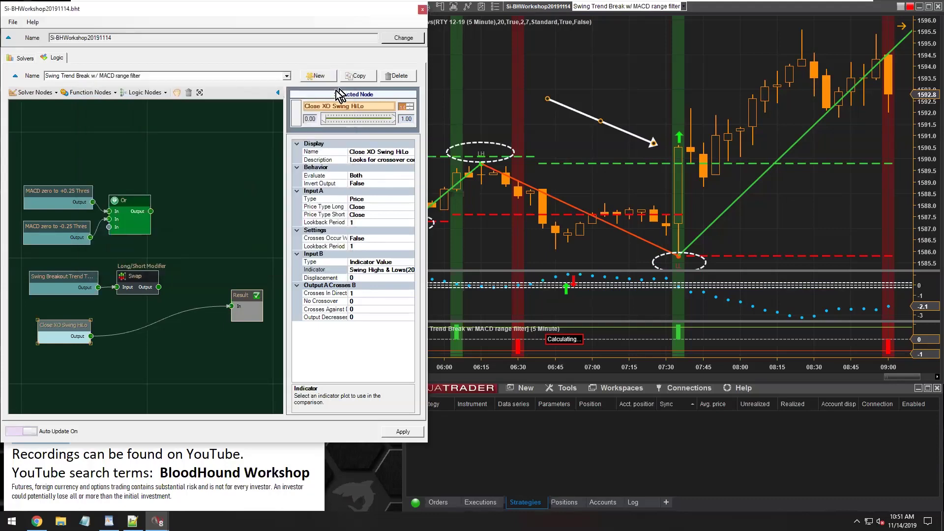
click(194, 264)
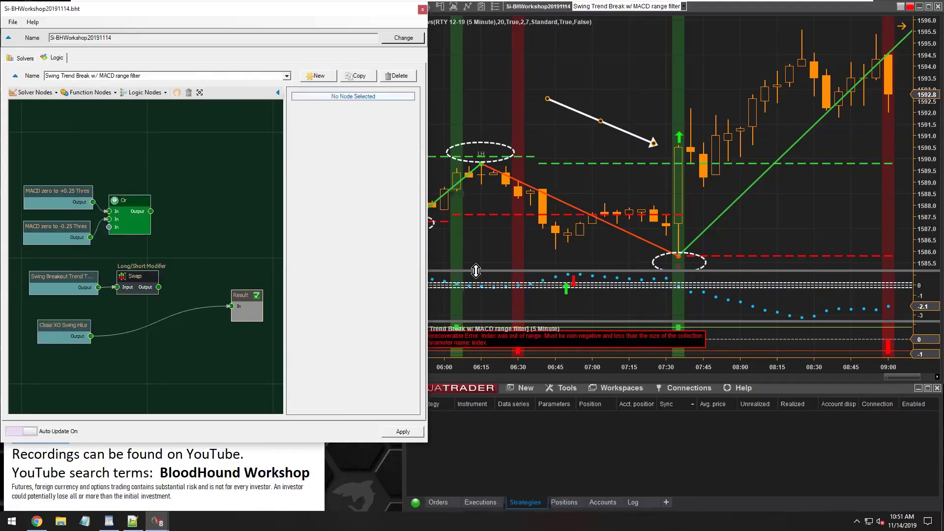
click(494, 241)
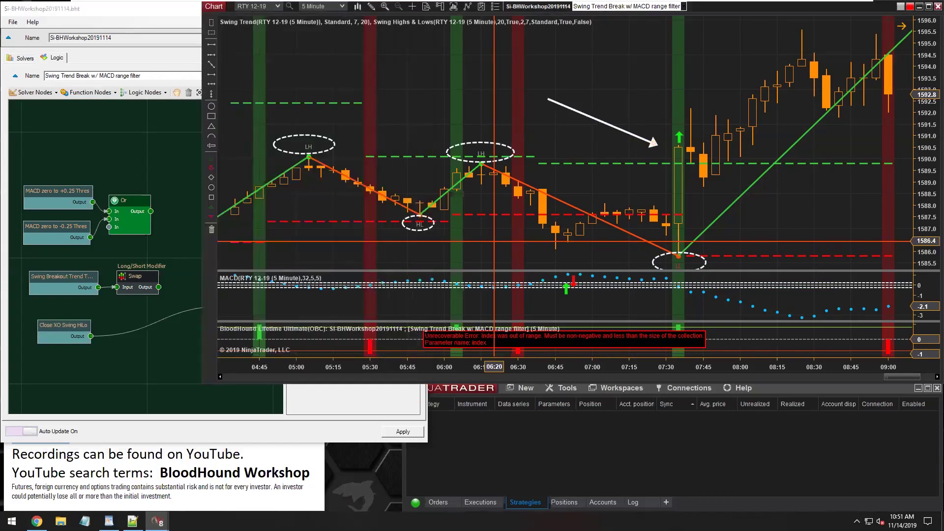
key(F5)
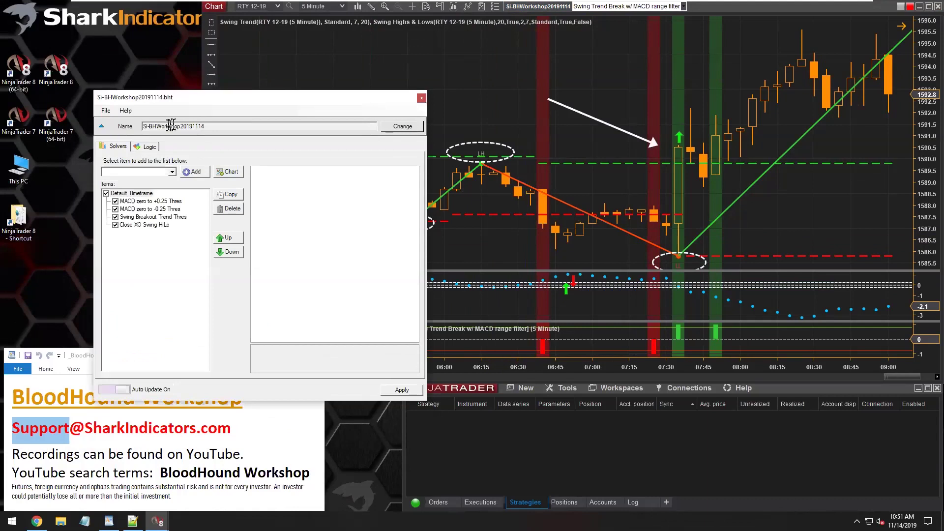
drag(198, 105, 102, 12)
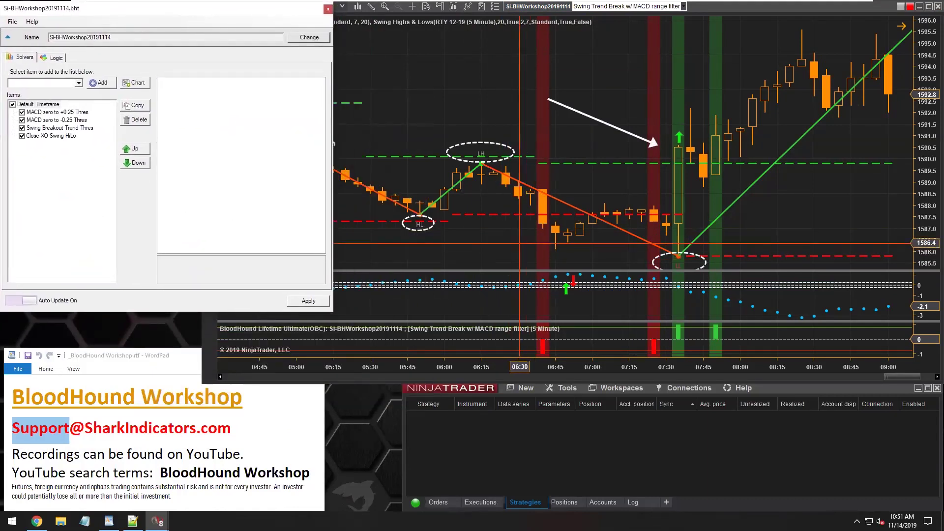
Move the white arrow line so its tip meets the top of the candle under the green up arrow.
click(571, 128)
mouse_move(582, 115)
mouse_down()
mouse_move(487, 149)
mouse_move(466, 184)
mouse_move(466, 166)
mouse_move(467, 185)
mouse_move(352, 185)
mouse_move(464, 199)
mouse_move(585, 189)
mouse_move(495, 191)
mouse_move(537, 182)
mouse_up()
mouse_move(564, 181)
mouse_down()
mouse_move(580, 193)
mouse_move(597, 169)
mouse_move(602, 119)
mouse_move(598, 136)
mouse_move(455, 130)
mouse_move(573, 128)
mouse_move(597, 138)
mouse_move(600, 117)
mouse_up()
Show the logic graph in an enlarged BloodHound window, and nudge the Close XO Swing HiLo node slightly downward.
click(54, 57)
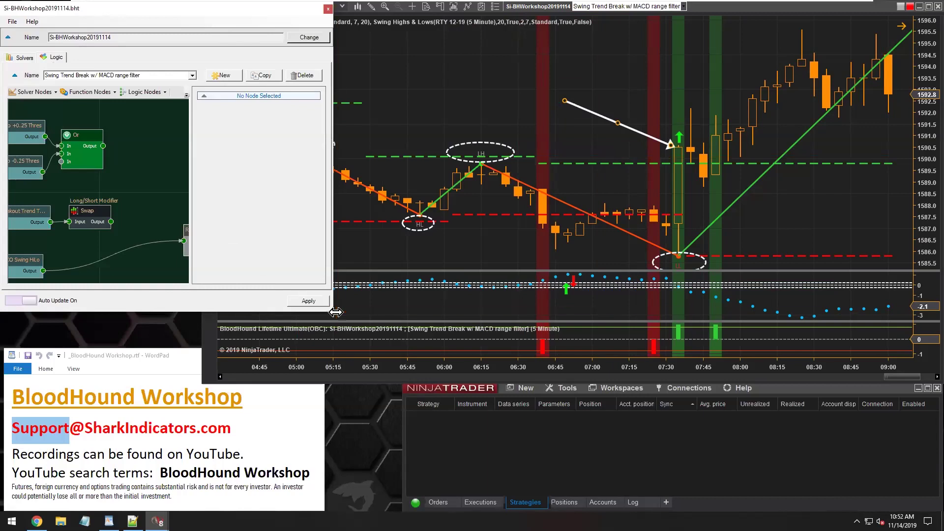
drag(336, 312, 408, 391)
click(52, 299)
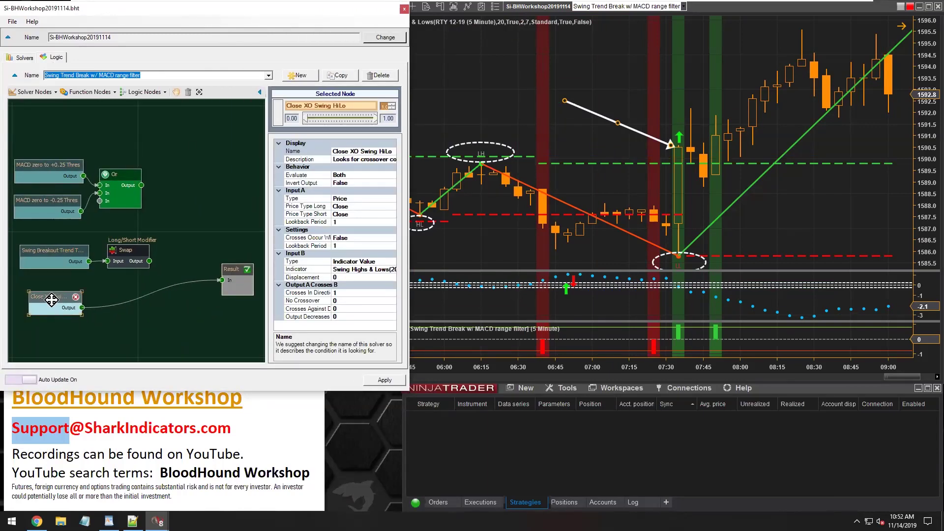
drag(51, 300, 52, 301)
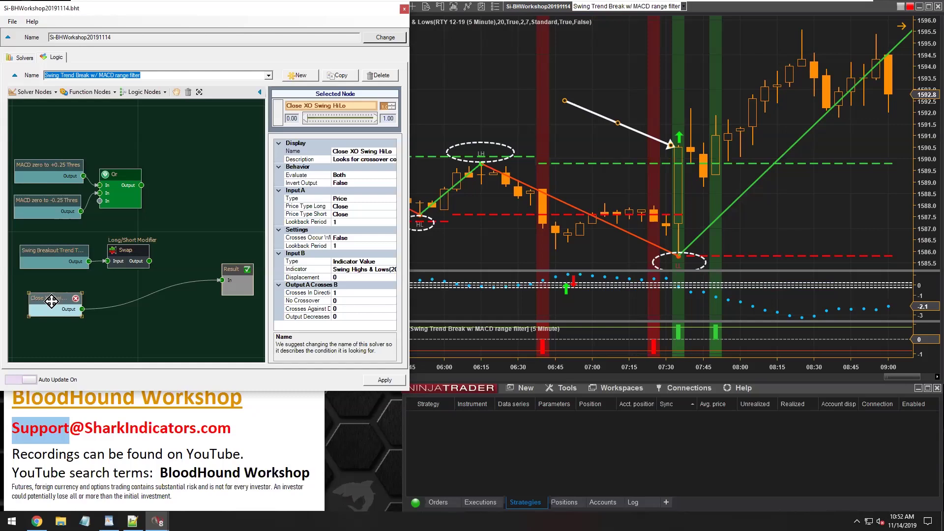
drag(51, 302, 52, 302)
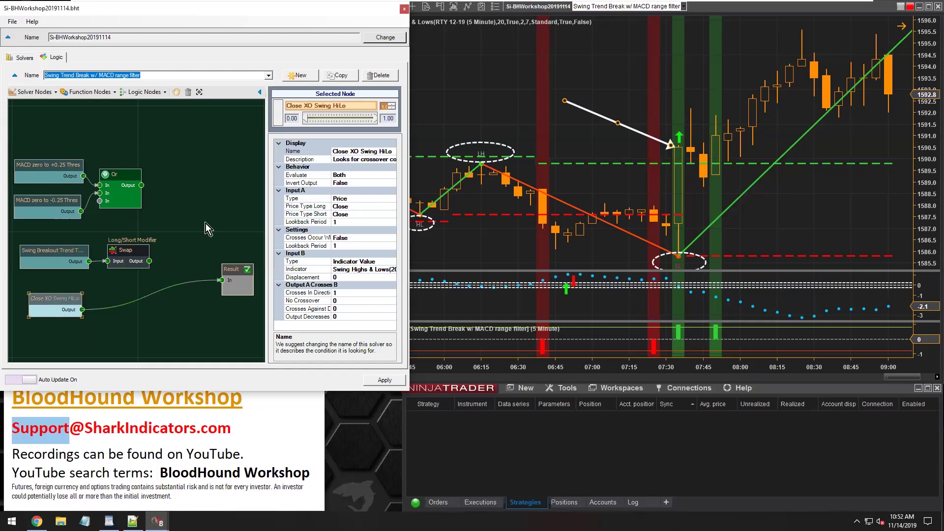
Add an And node before Result, and feed the Or and Swap outputs into it.
click(148, 92)
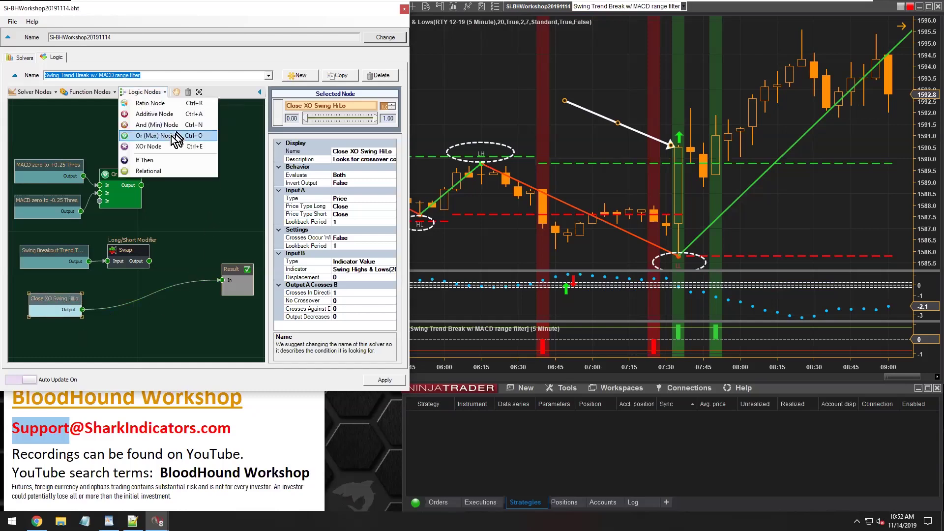
click(157, 127)
drag(148, 238, 191, 212)
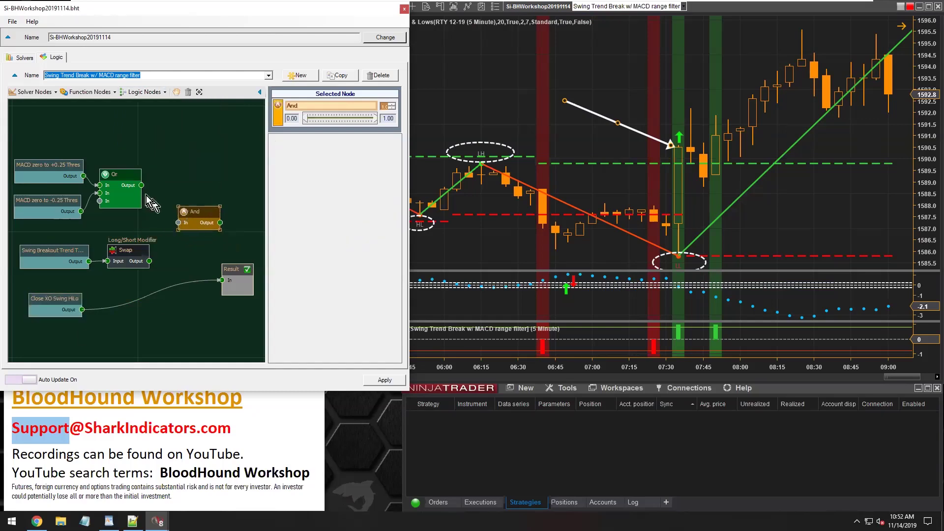
drag(141, 186, 169, 222)
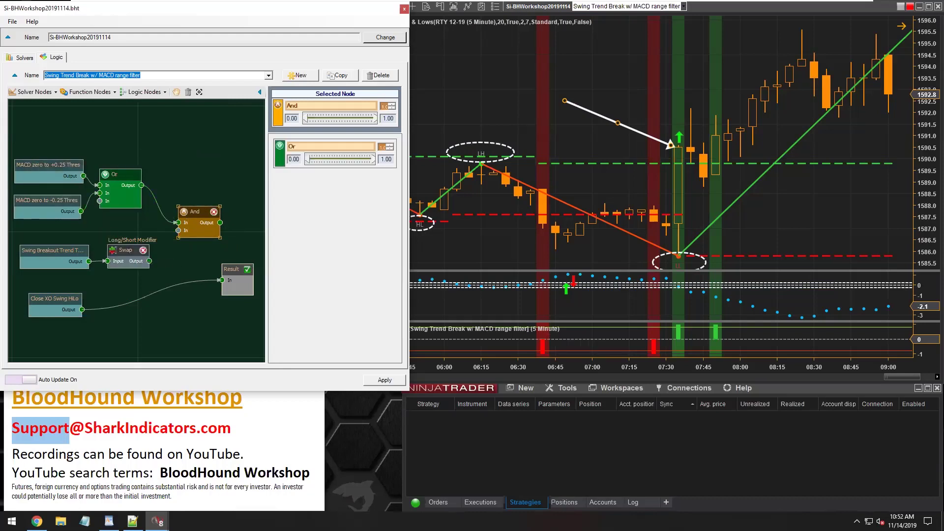
drag(149, 261, 178, 230)
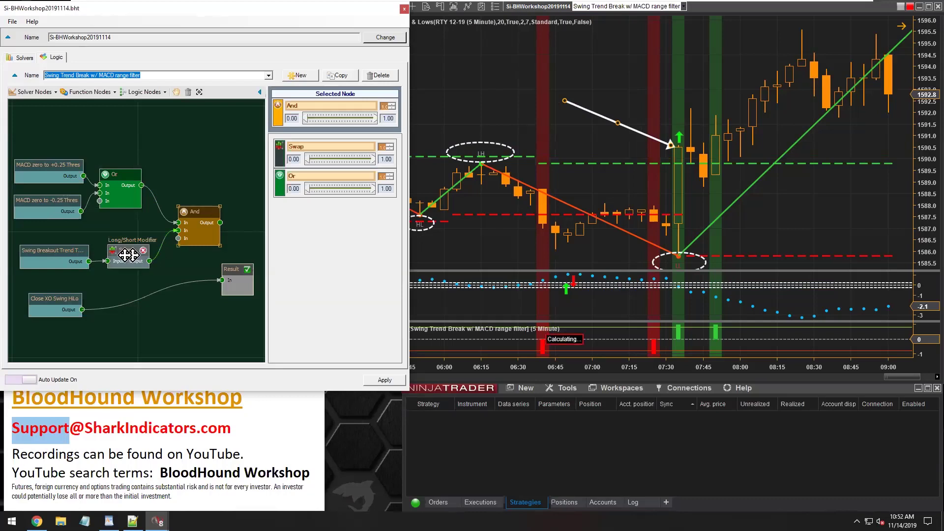
click(119, 251)
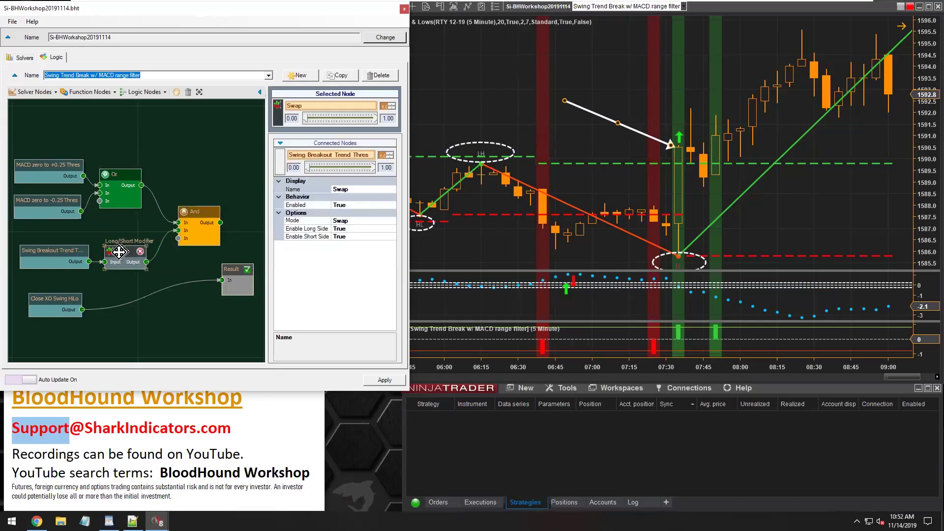
Move the Close XO Swing HiLo node closer to the And node, wire it into And, and feed And's output into Result.
click(61, 301)
drag(61, 301, 114, 300)
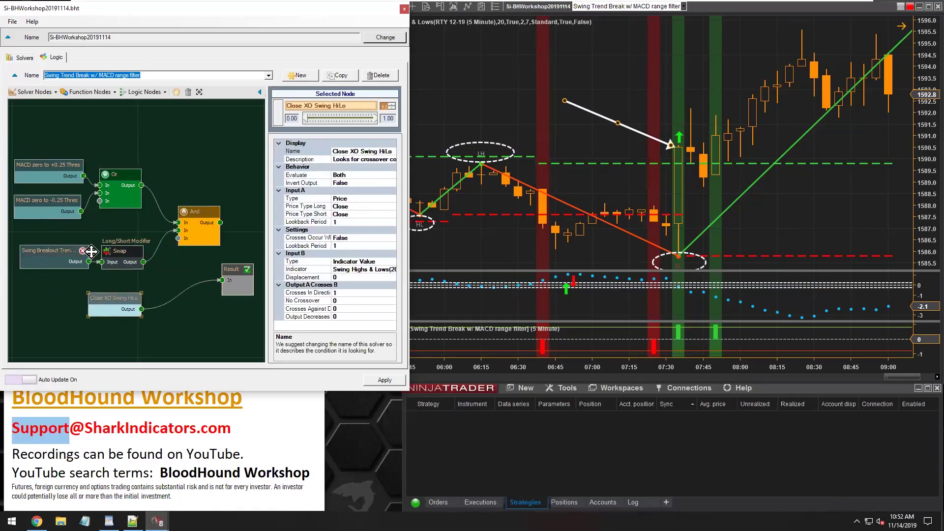
drag(142, 309, 190, 264)
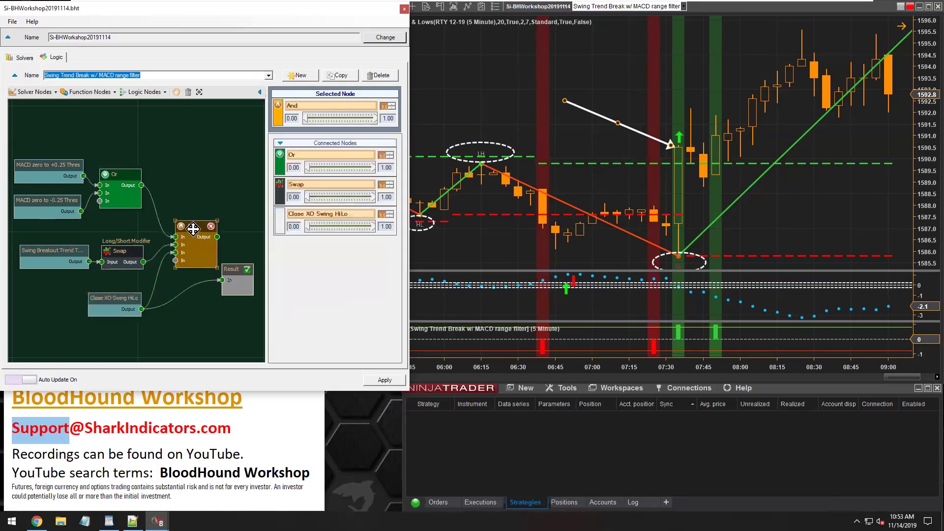
click(225, 268)
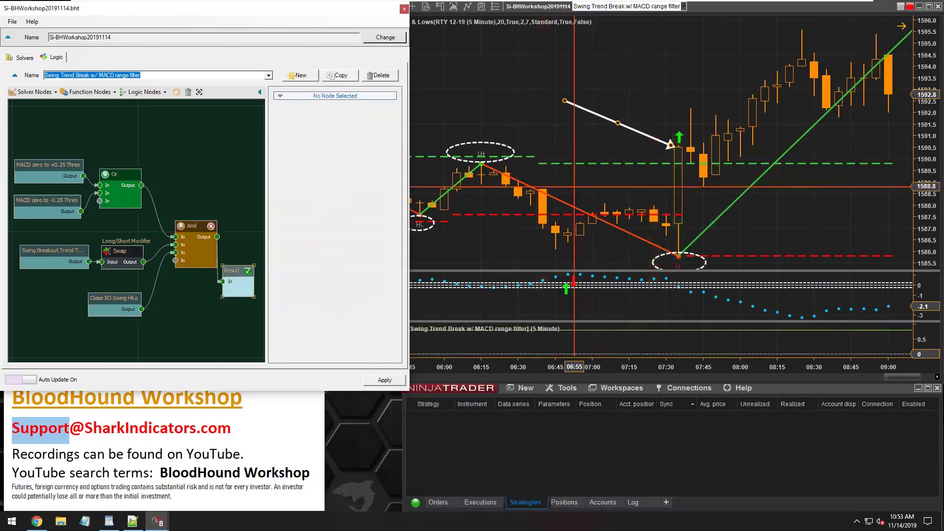
Enlarge the chart's MACD panel, nudge the Close XO Swing HiLo node slightly upward, and check earlier chart history for signals.
click(597, 186)
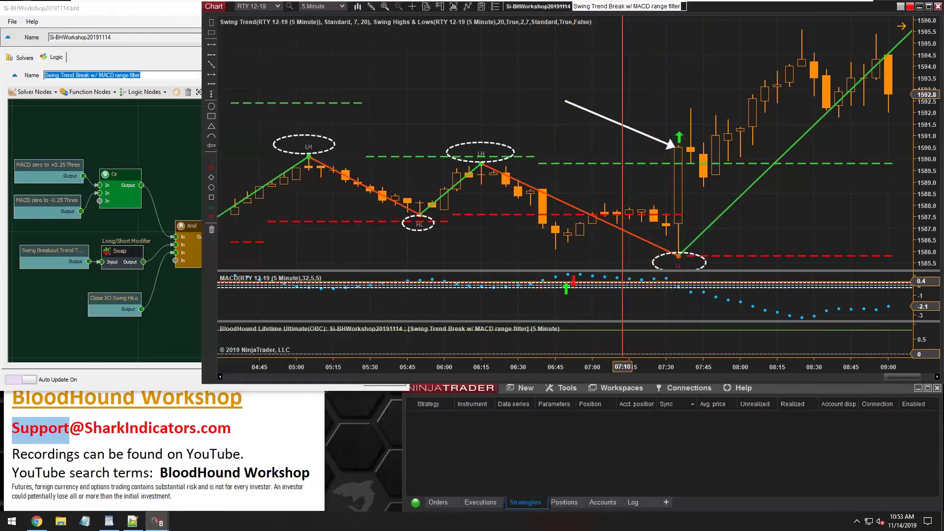
drag(617, 269, 602, 163)
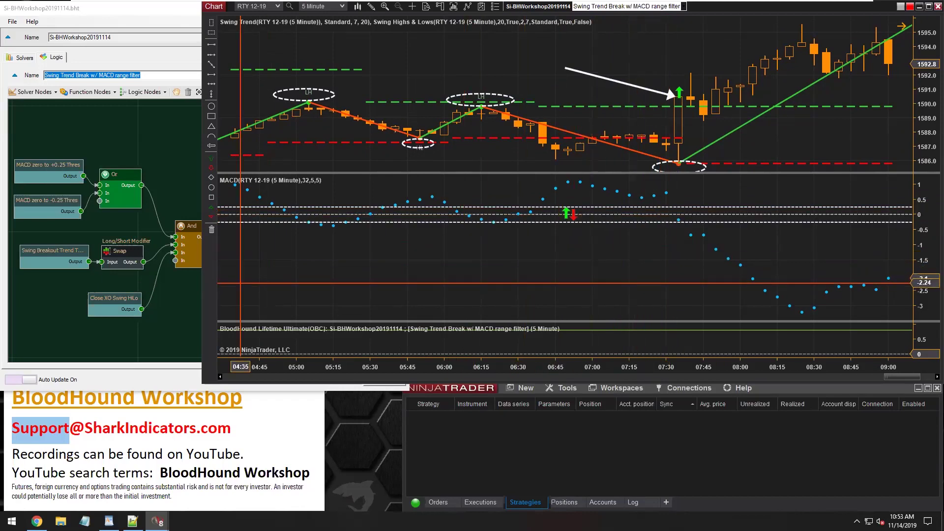
drag(98, 297, 98, 294)
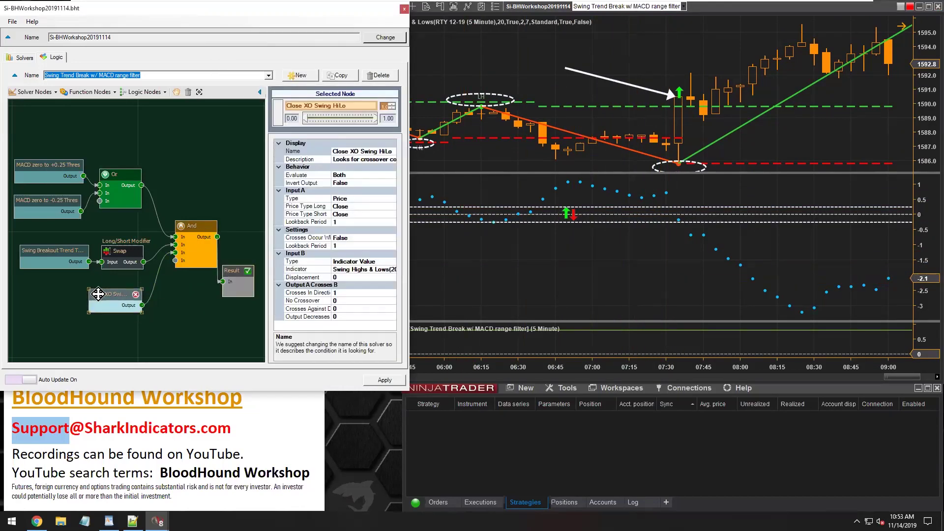
click(680, 280)
scroll(639, 280, up, 10)
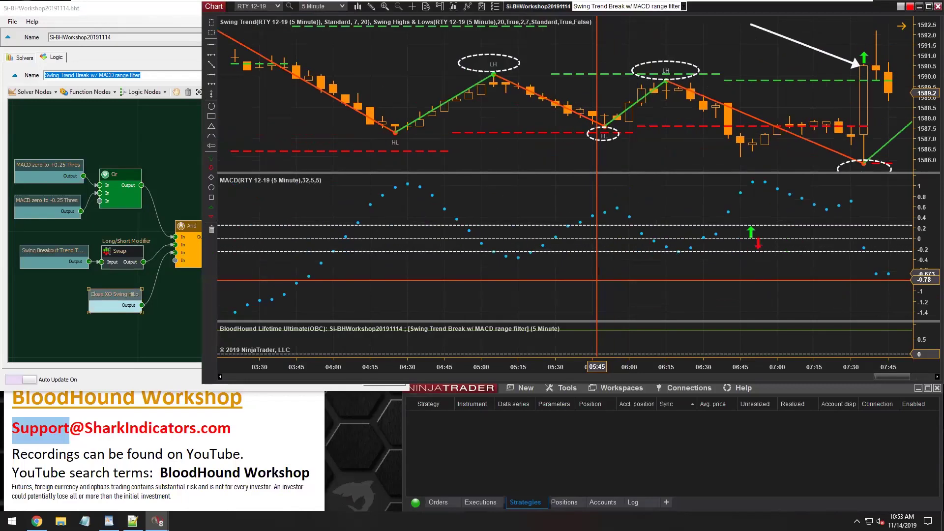
scroll(596, 280, up, 12)
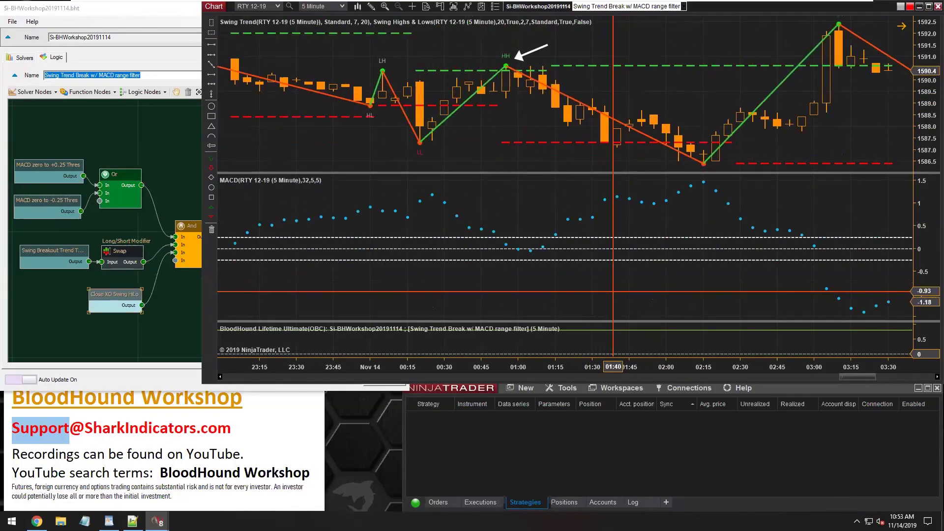
scroll(612, 291, up, 15)
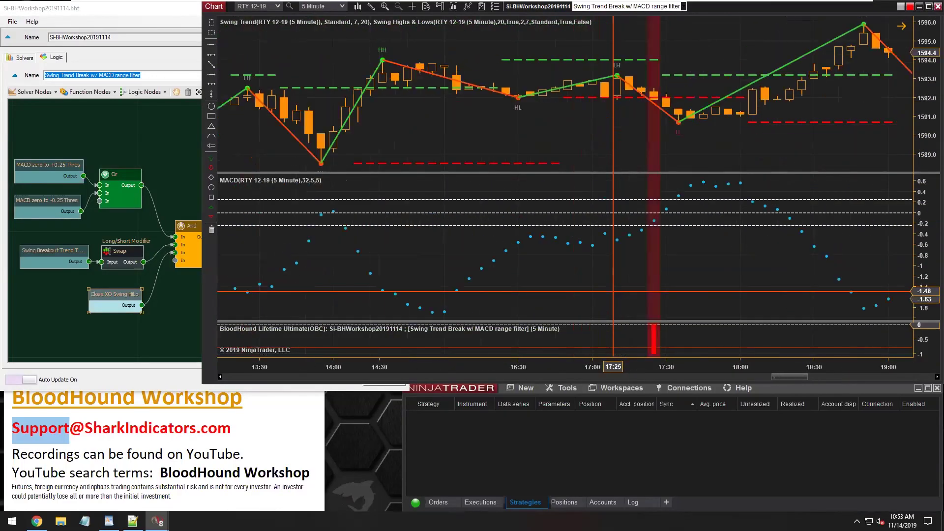
scroll(612, 292, down, 5)
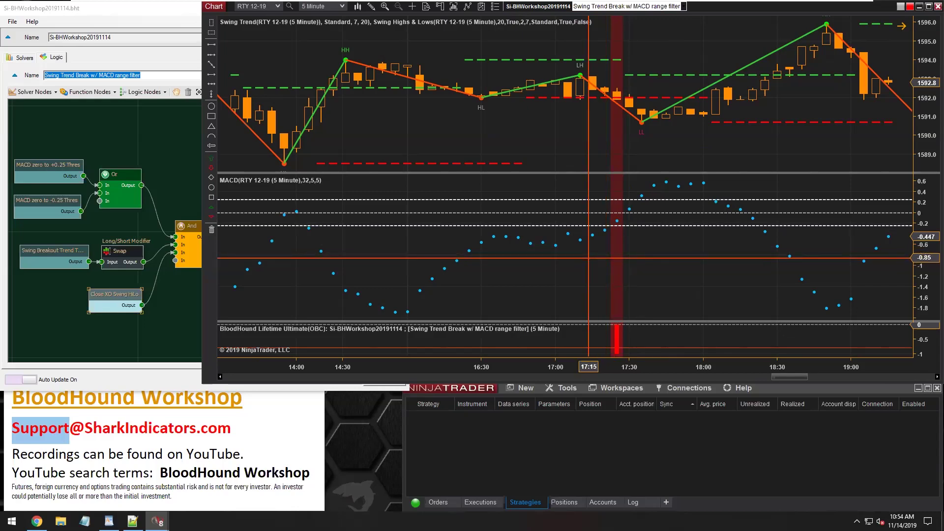
Open the chart's MACD indicator settings, and compare its Fast, Slow and Smooth parameters with the reference chart image in Chrome.
click(531, 242)
middle_click(531, 243)
key(ctrl+i)
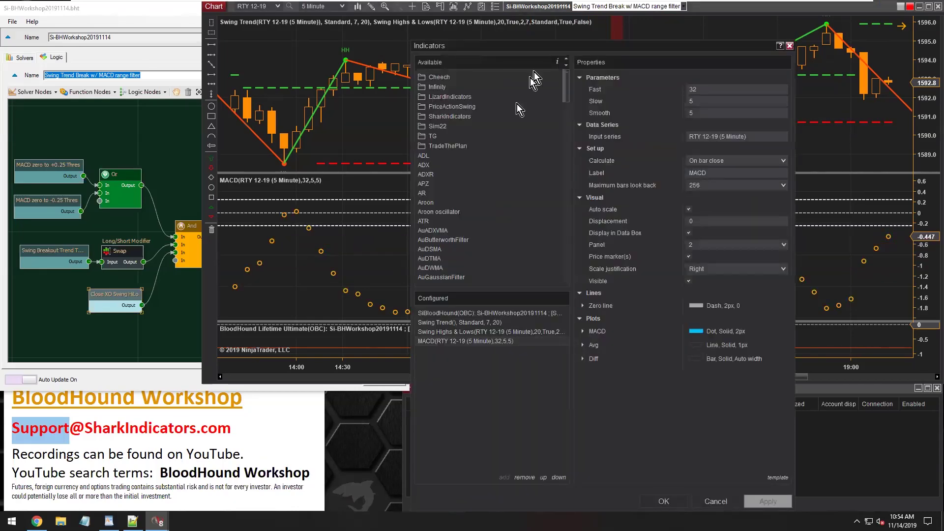
drag(523, 49, 476, 46)
double_click(650, 86)
click(654, 98)
click(654, 109)
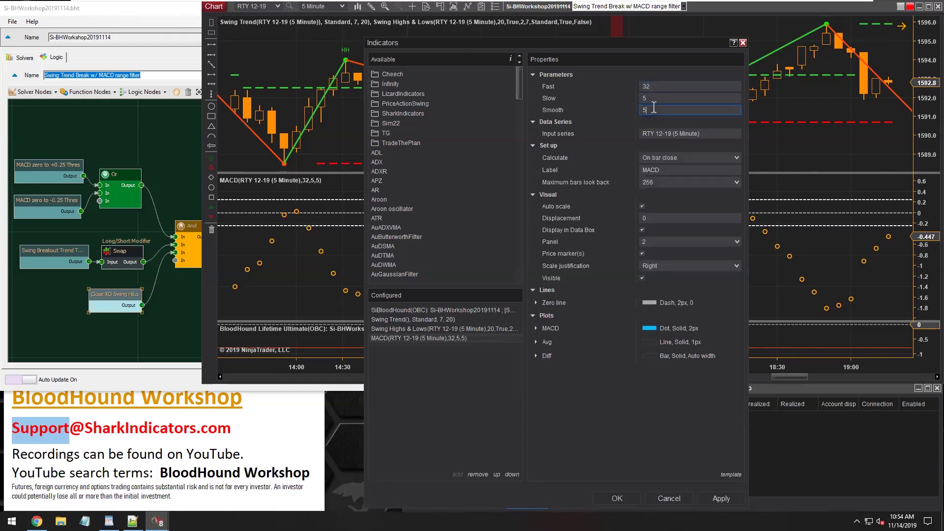
click(658, 99)
key(alt+Tab)
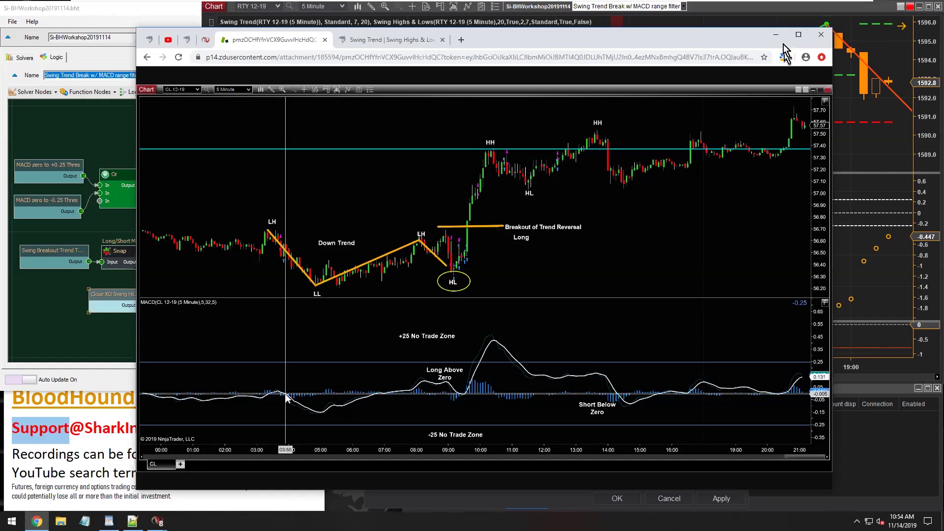
key(alt+Tab)
Set the chart's MACD indicator to Fast 5 and Slow 32.
click(657, 86)
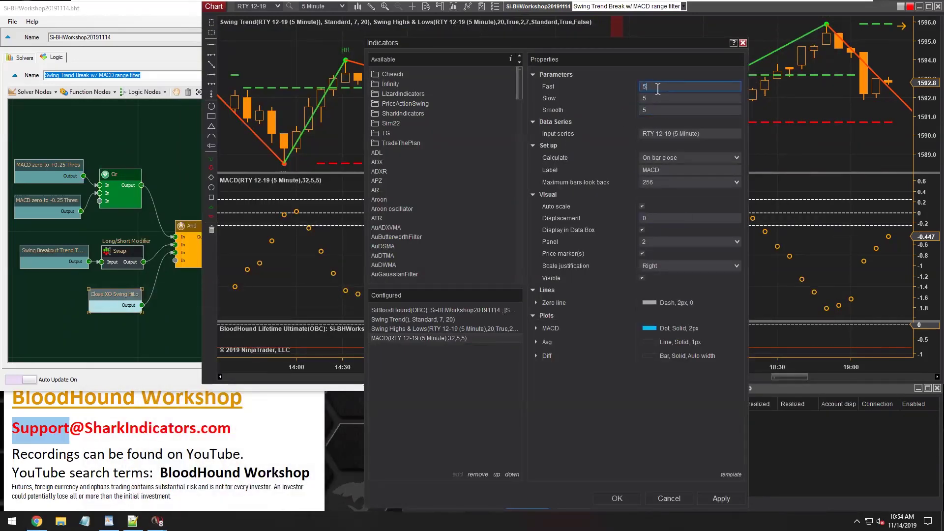
click(655, 97)
click(616, 498)
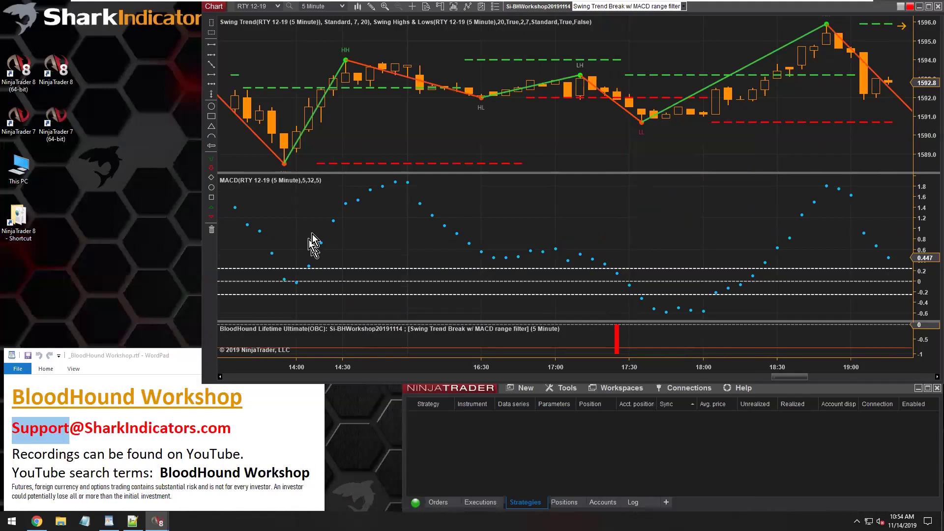
Reopen BloodHound with its logic graph enlarged, and move both MACD threshold nodes farther from the Or node.
click(531, 7)
drag(295, 30, 301, 274)
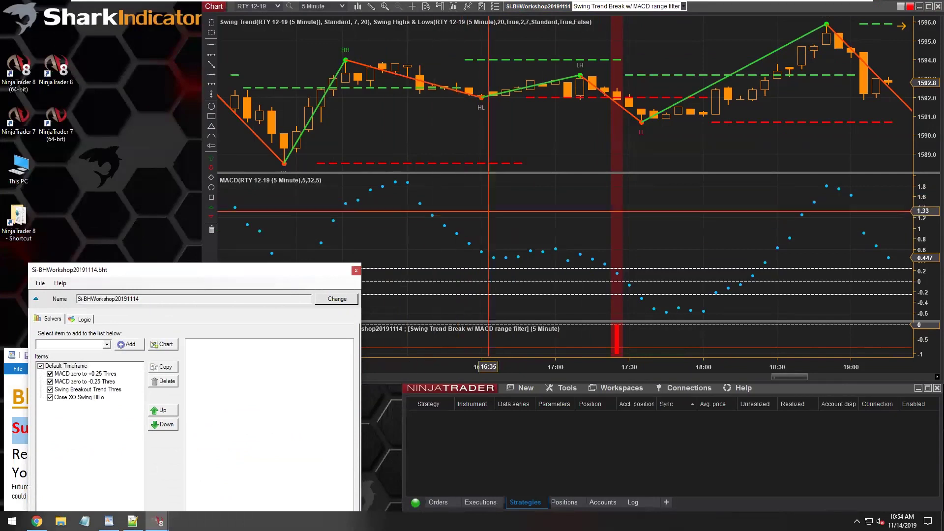
drag(237, 273, 215, 13)
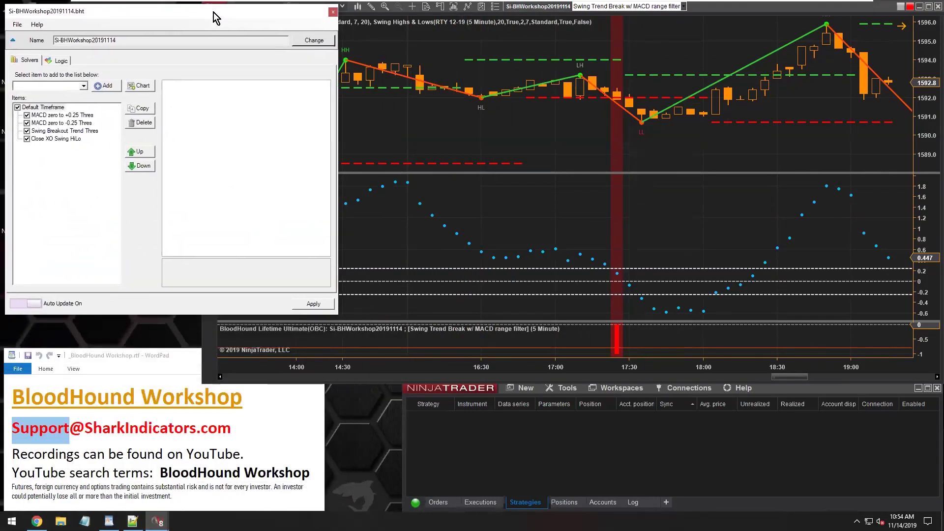
click(57, 61)
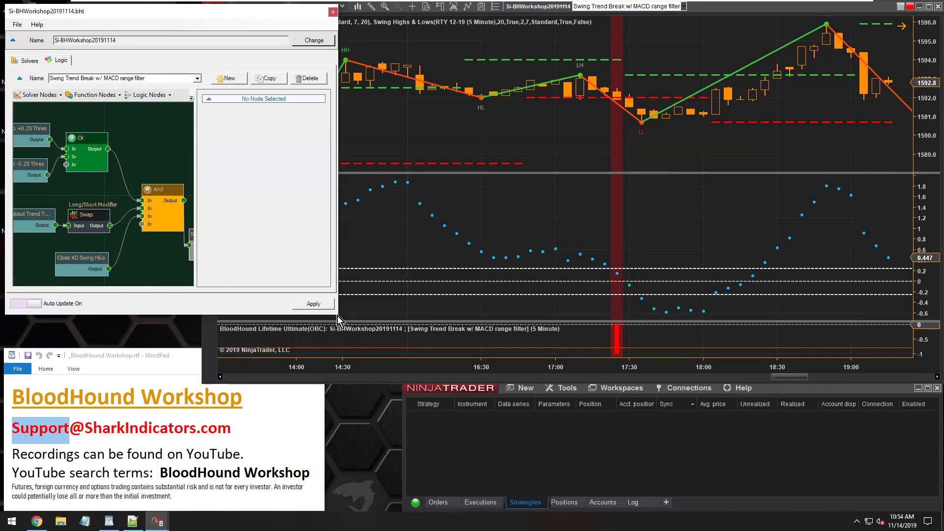
drag(339, 316, 489, 425)
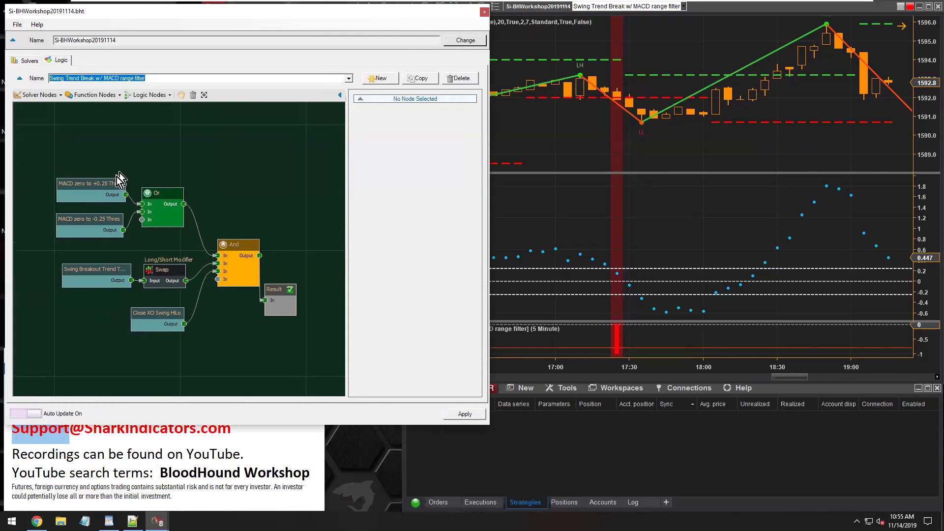
drag(129, 153, 70, 221)
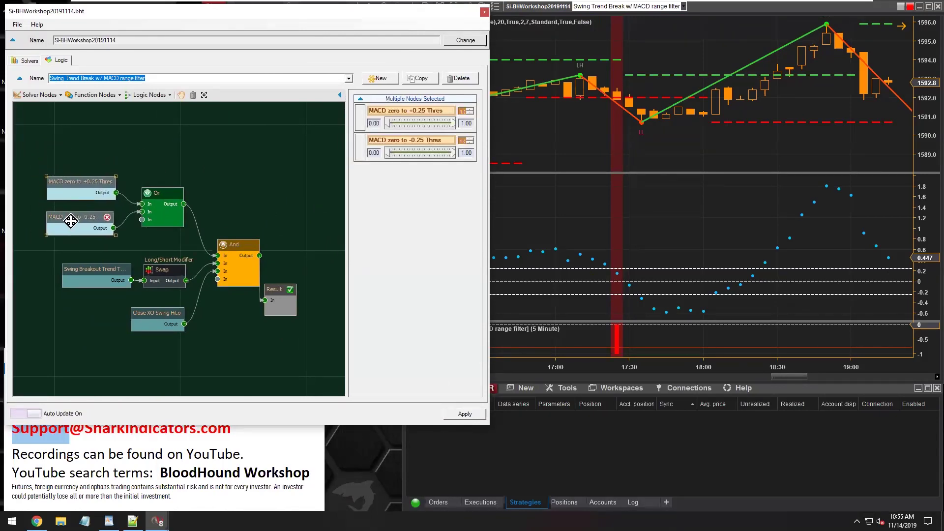
click(93, 143)
Set the MACD zero to +0.25 Thres solver's indicator to Fast 5 and Slow 32, matching the chart's MACD.
click(78, 181)
drag(72, 182, 73, 180)
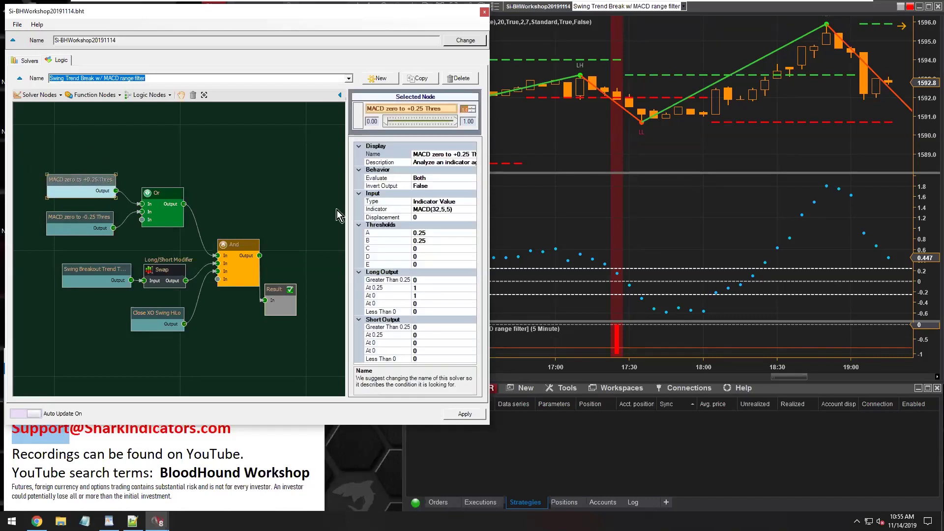
click(418, 209)
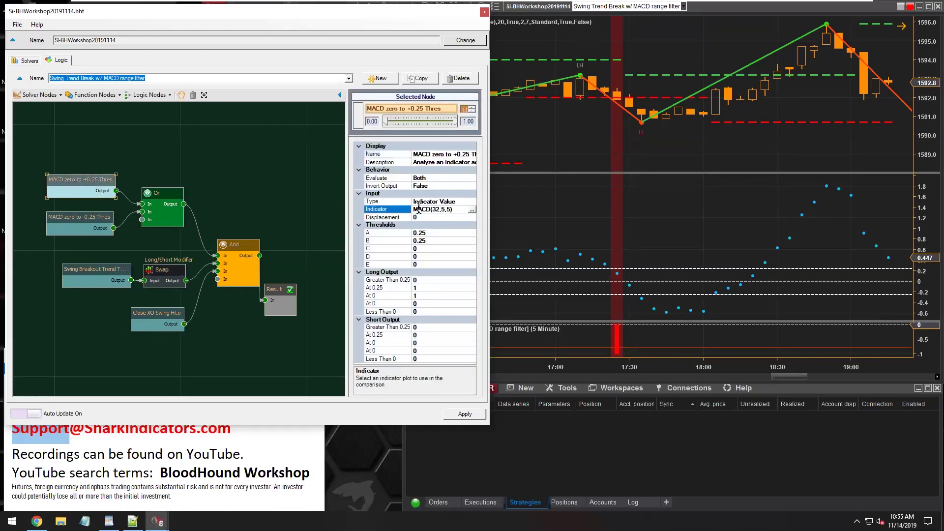
click(471, 209)
click(444, 56)
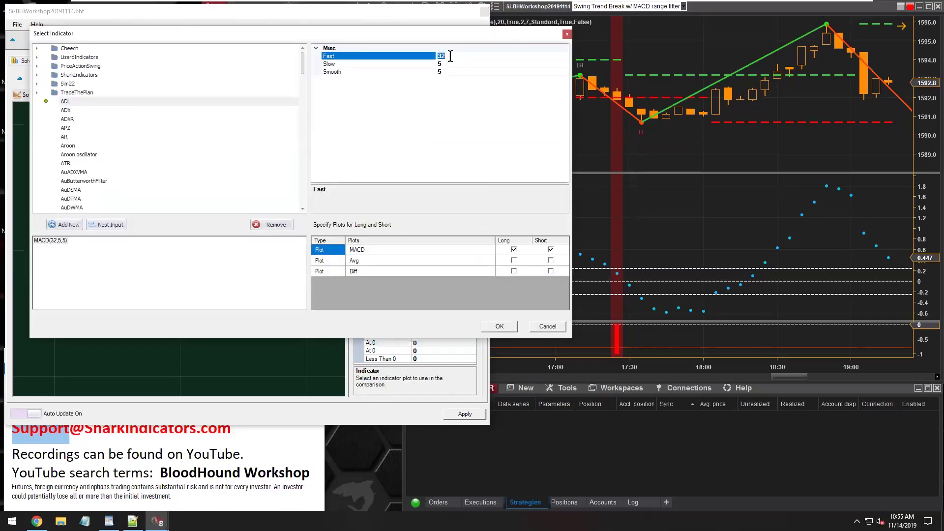
click(450, 62)
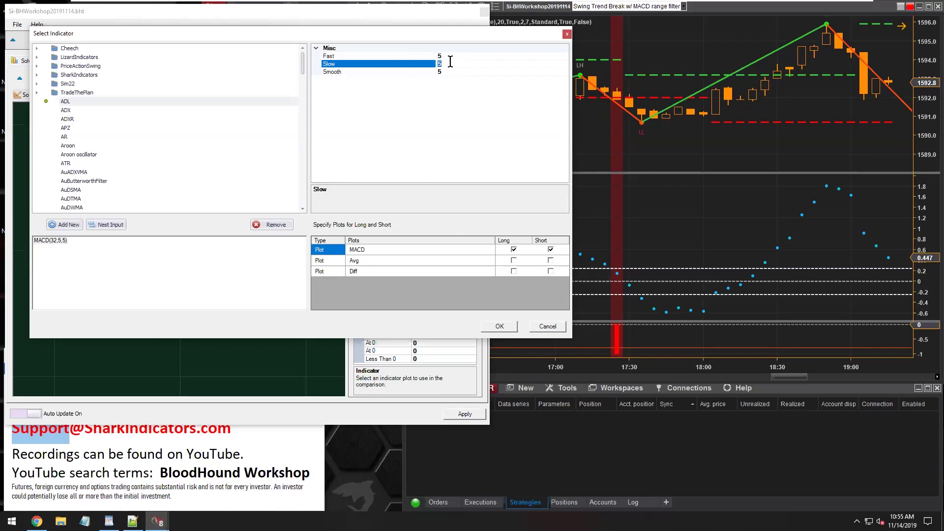
click(499, 327)
Set the MACD zero to -0.25 Thres solver's indicator to Fast 5 and Slow 32, nudging its node slightly upward.
drag(74, 219, 74, 215)
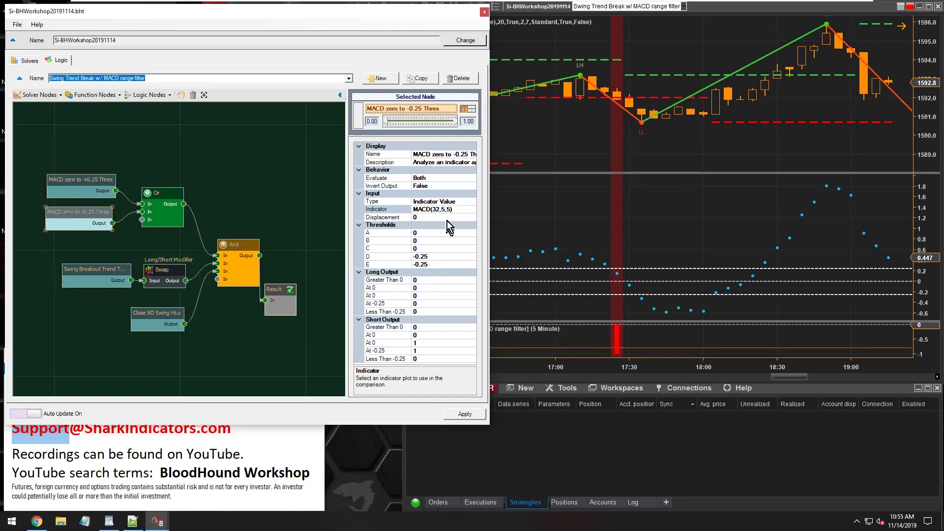
click(422, 209)
click(472, 209)
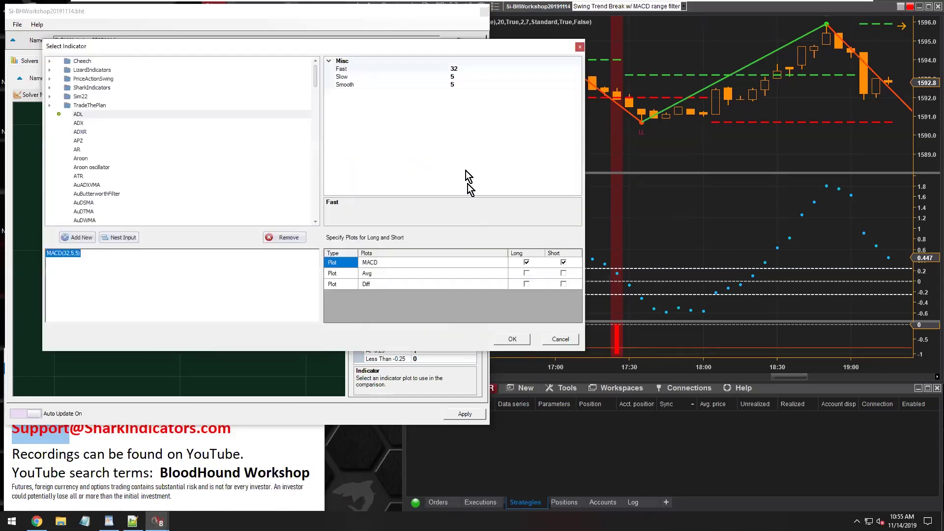
click(459, 69)
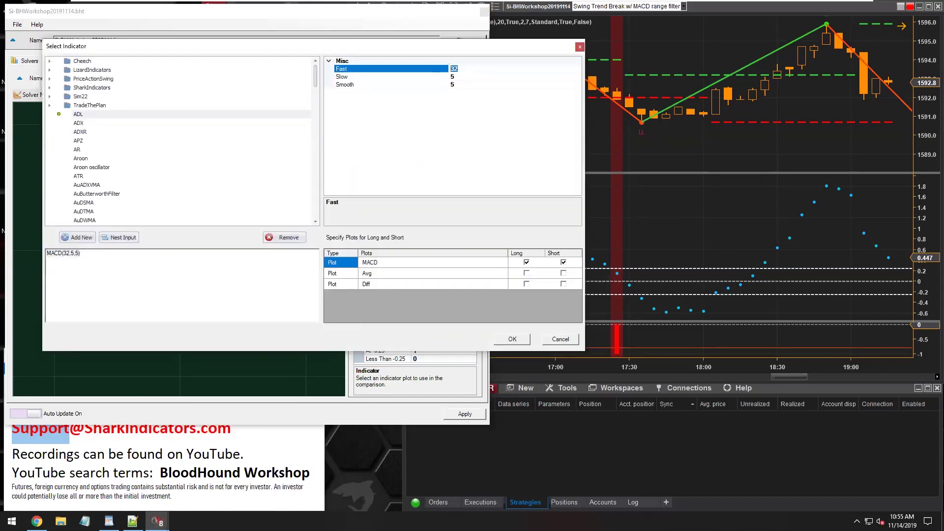
text(5)
click(460, 77)
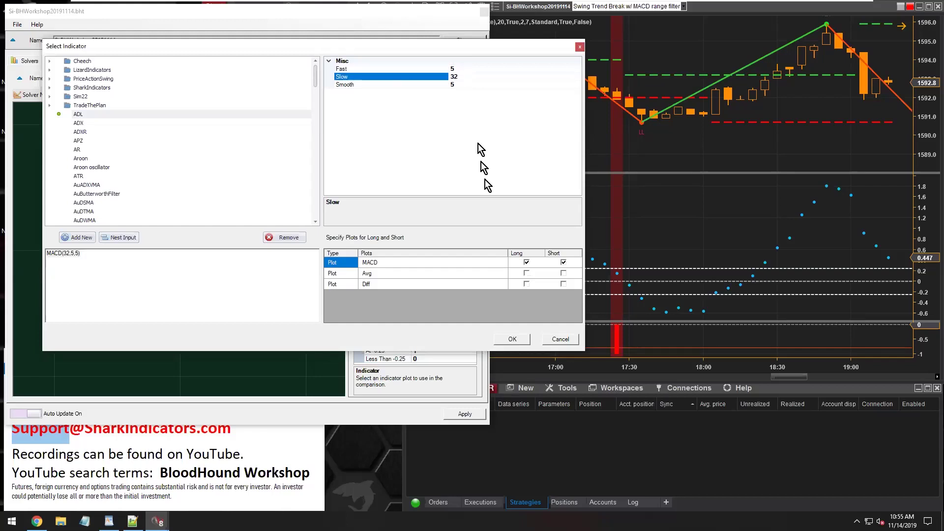
click(511, 339)
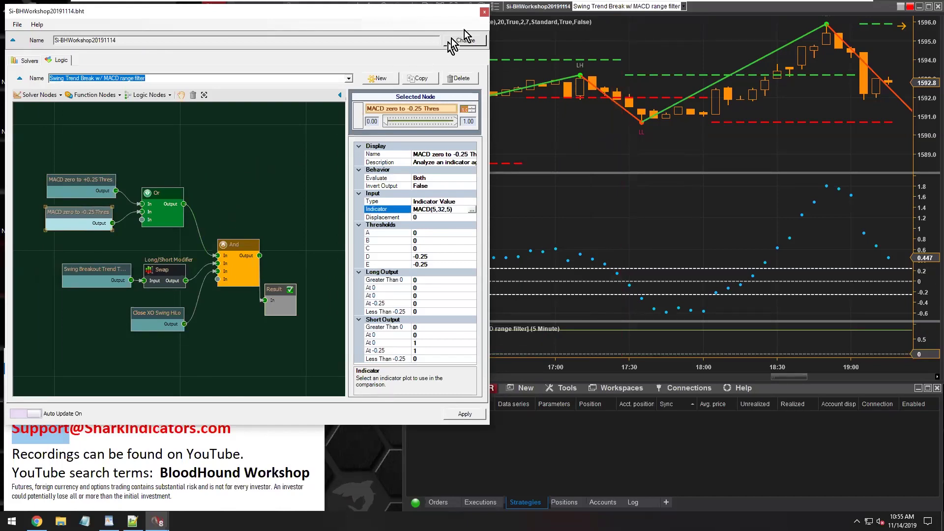
Close the BloodHound window and switch the chart's data series type to SiProRenko.
click(484, 13)
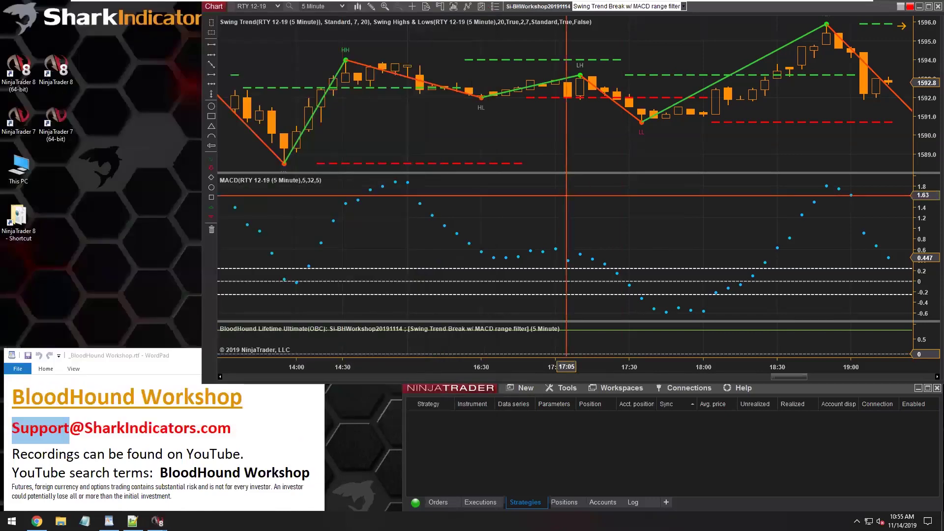
scroll(663, 180, down, 5)
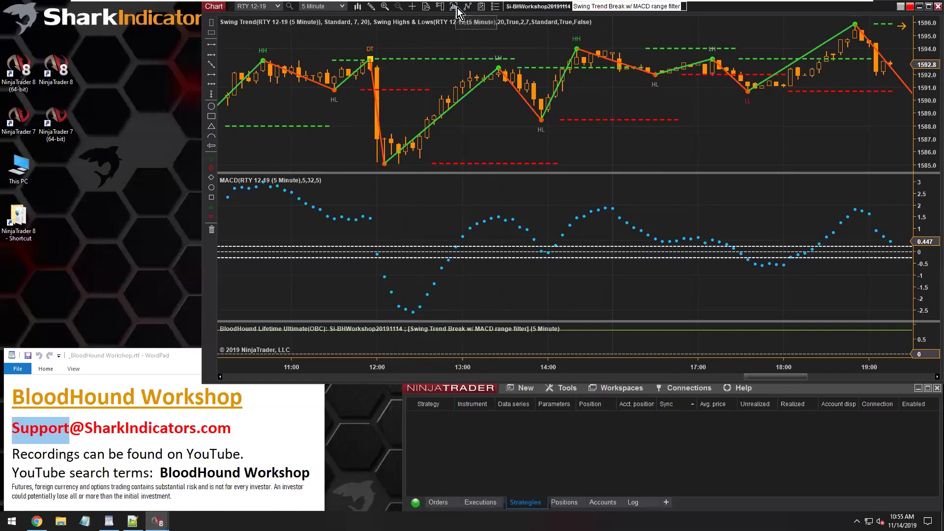
key(ctrl+f)
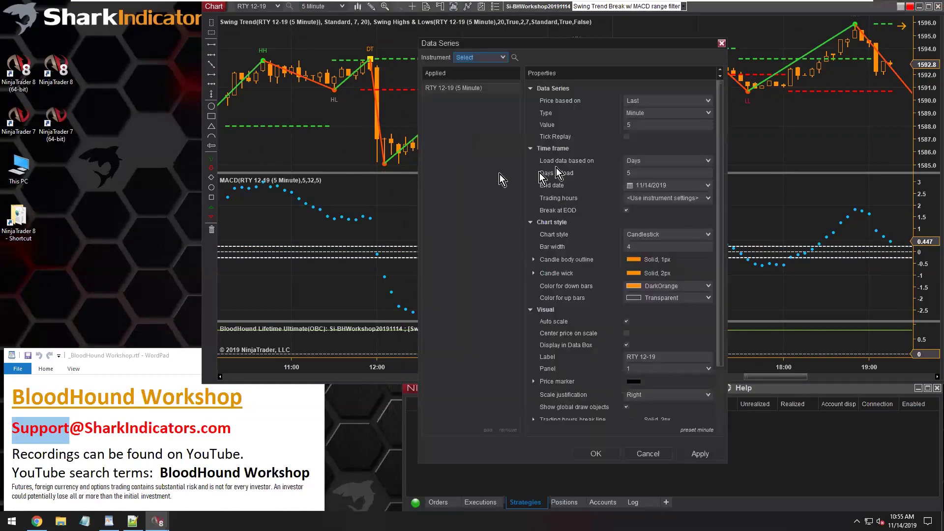
drag(595, 45, 538, 39)
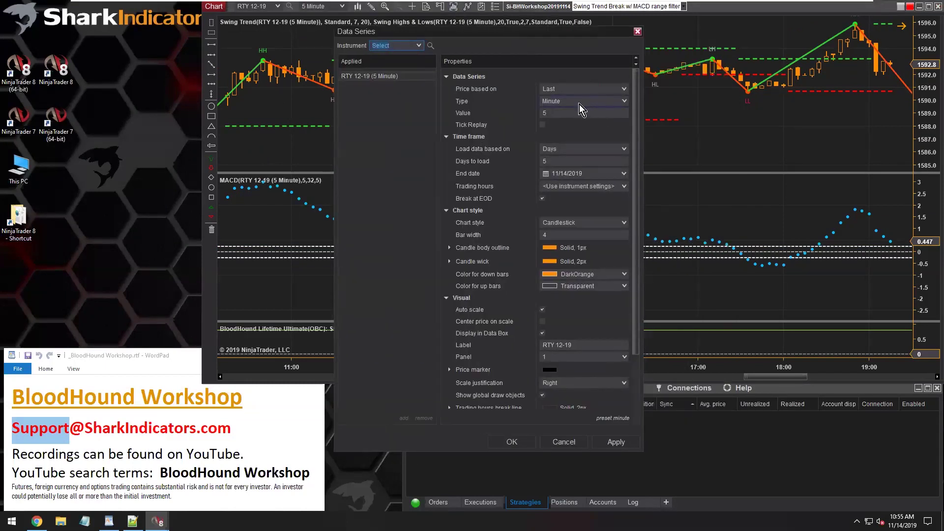
click(582, 104)
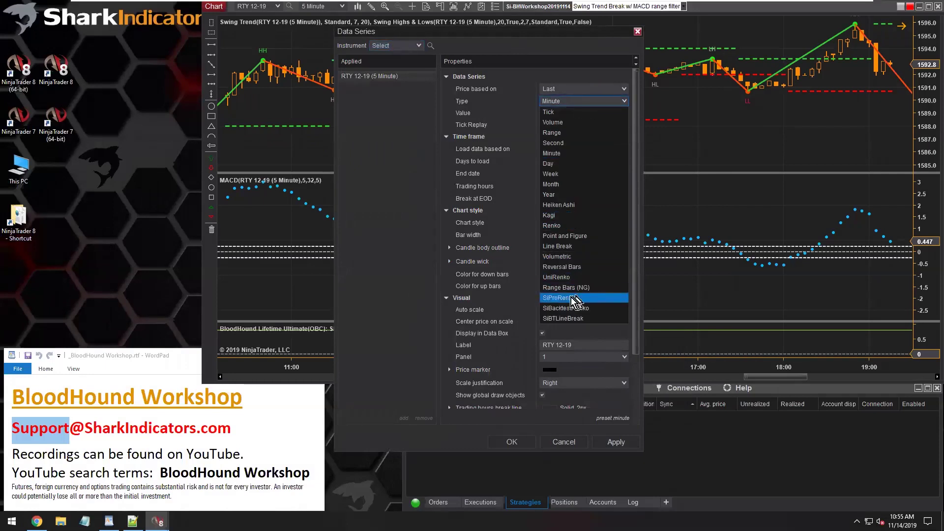
key(Escape)
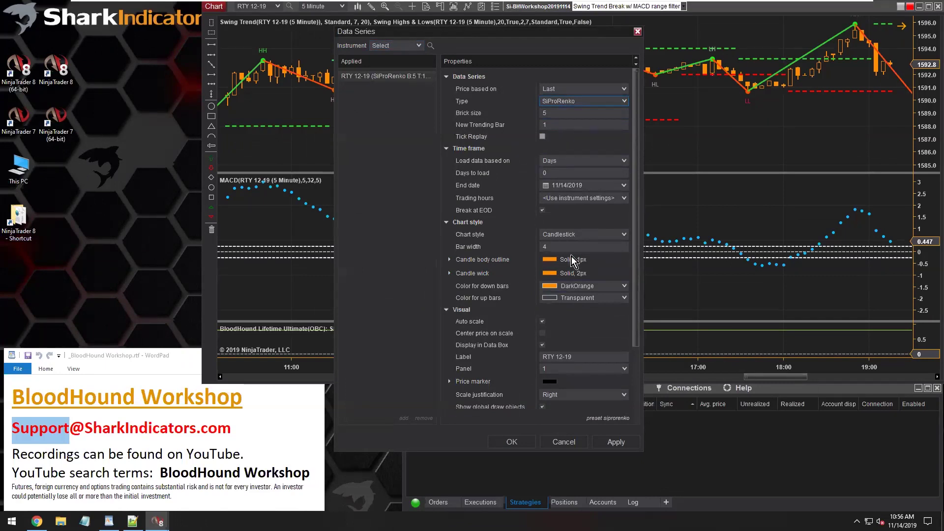
click(512, 442)
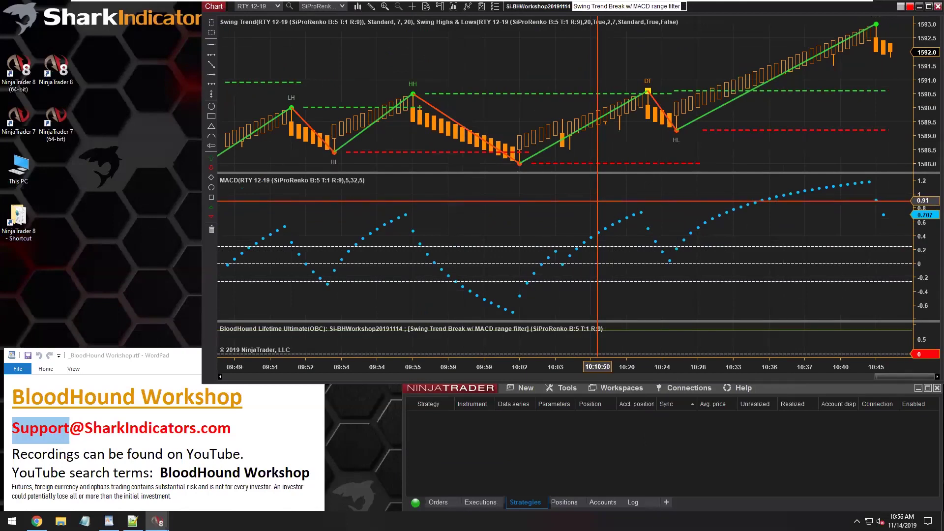
Check the SiProRenko chart's history for signals and return the chart to 5-minute bars.
scroll(594, 222, up, 15)
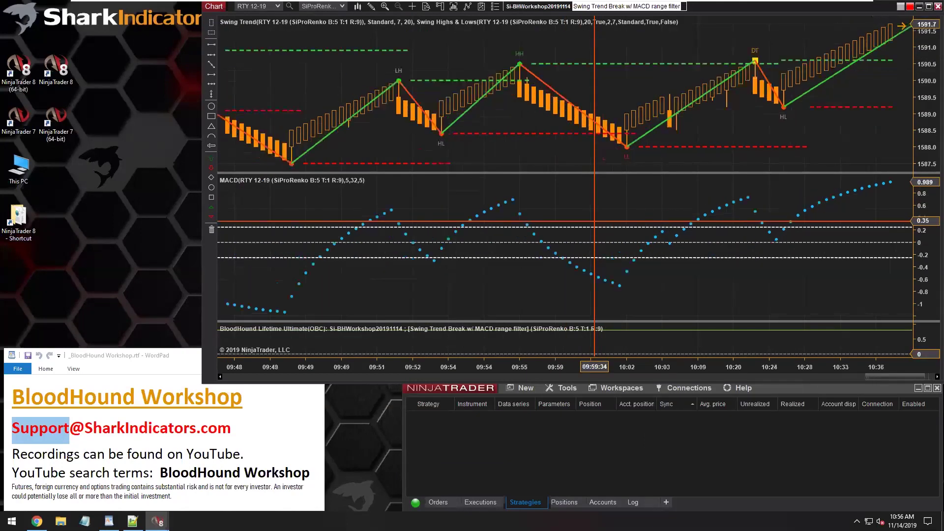
scroll(595, 222, up, 20)
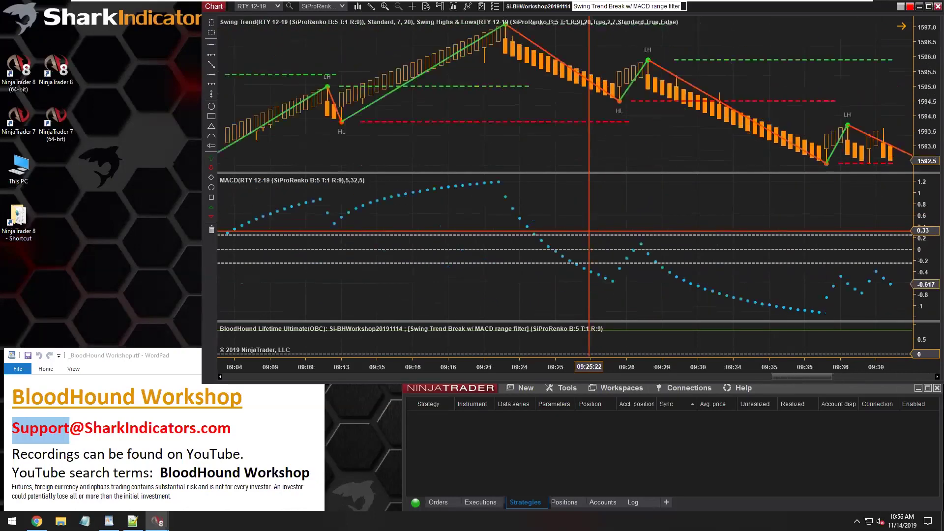
drag(541, 378, 259, 377)
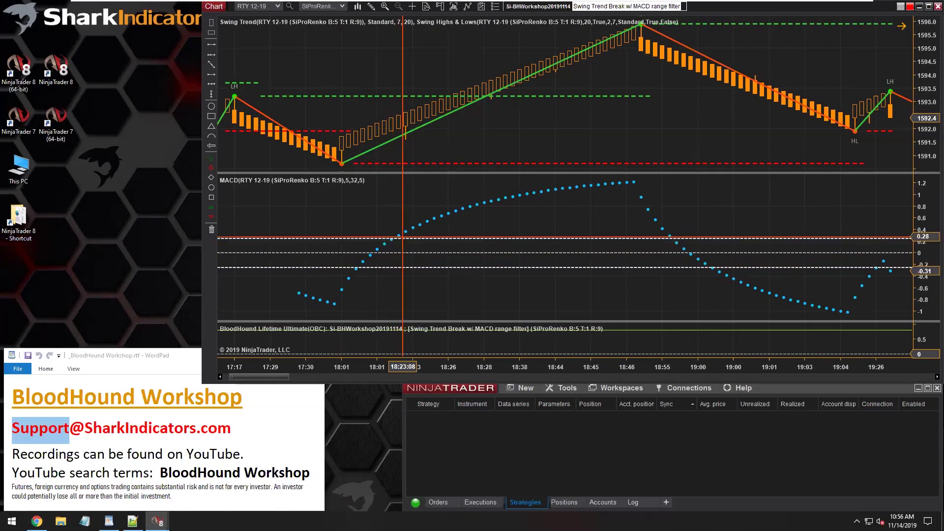
drag(255, 378, 890, 388)
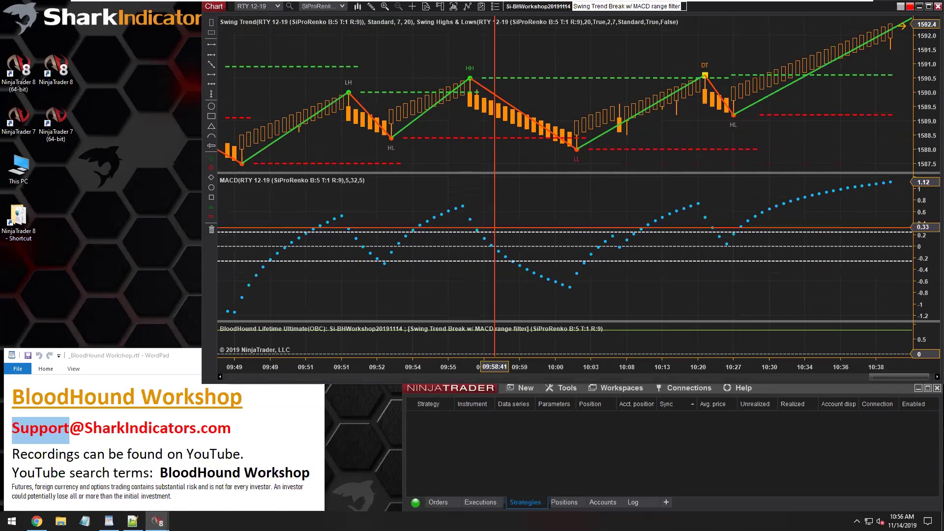
click(342, 7)
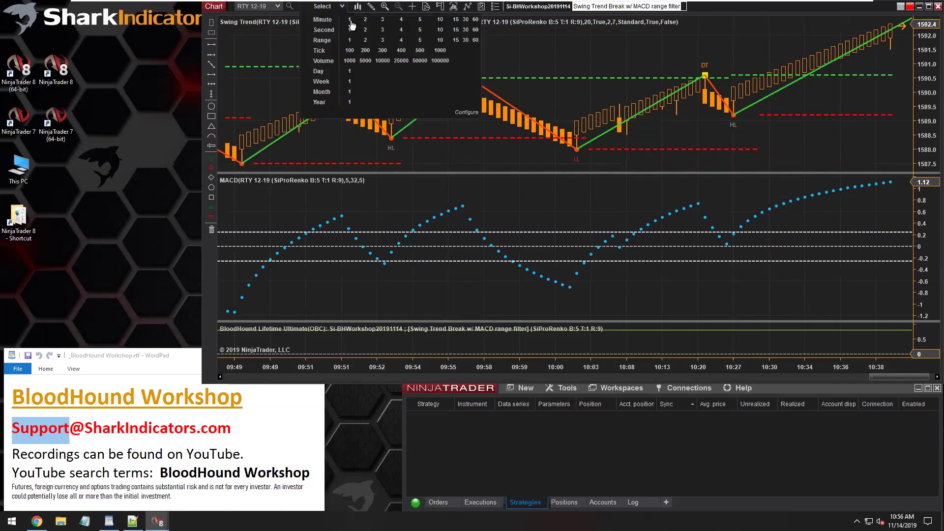
click(419, 20)
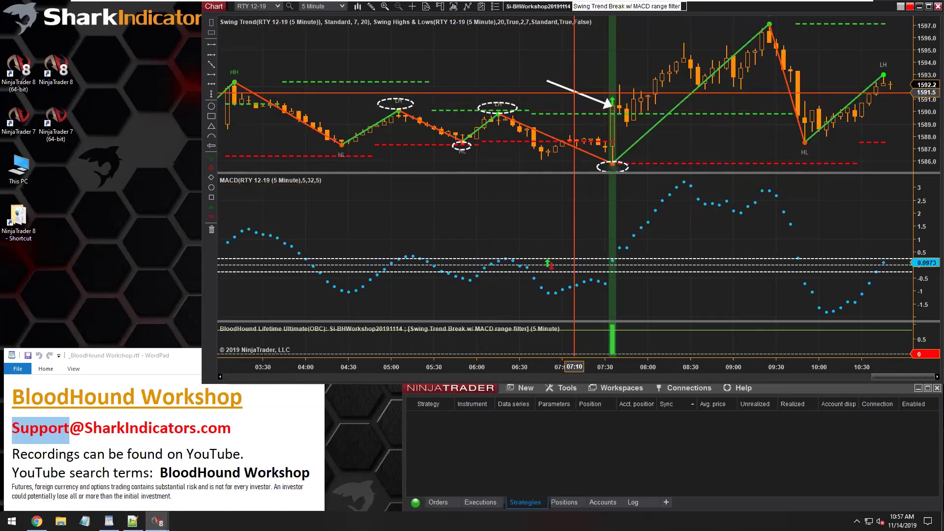
Look back through the 5-minute chart's earlier sessions for Swing Trend Break signals and their swing and MACD context.
drag(576, 90, 570, 88)
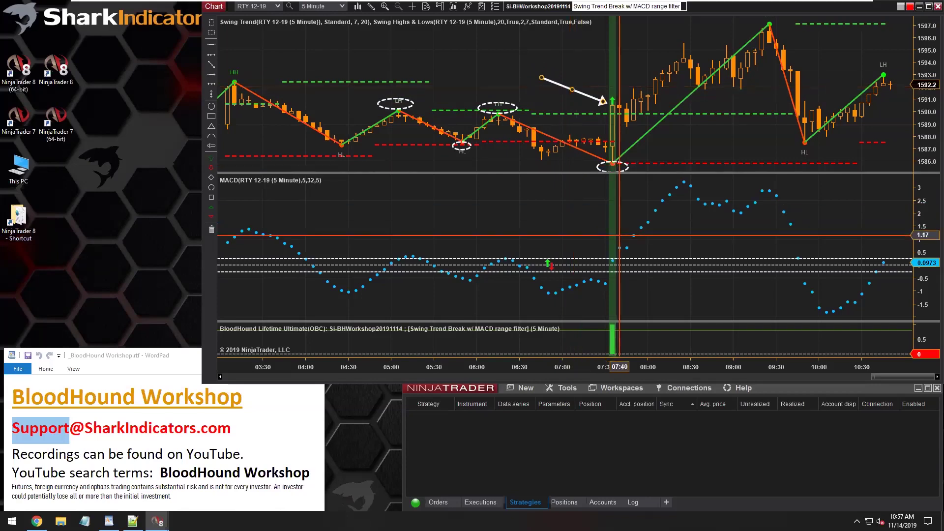
click(627, 248)
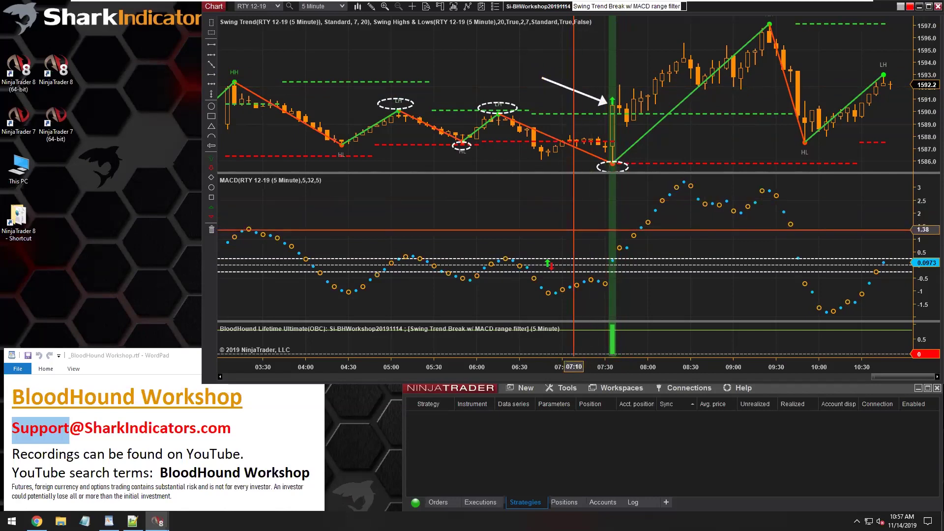
scroll(462, 221, up, 10)
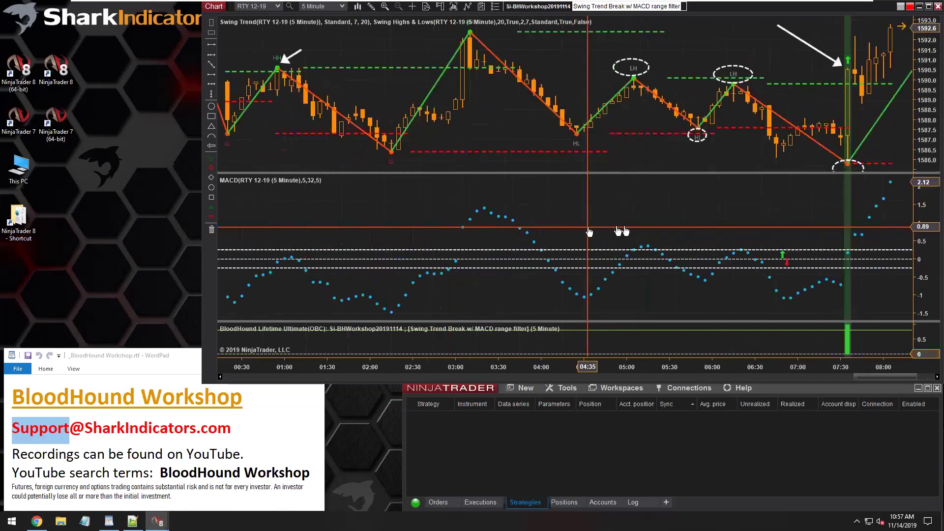
scroll(474, 201, up, 11)
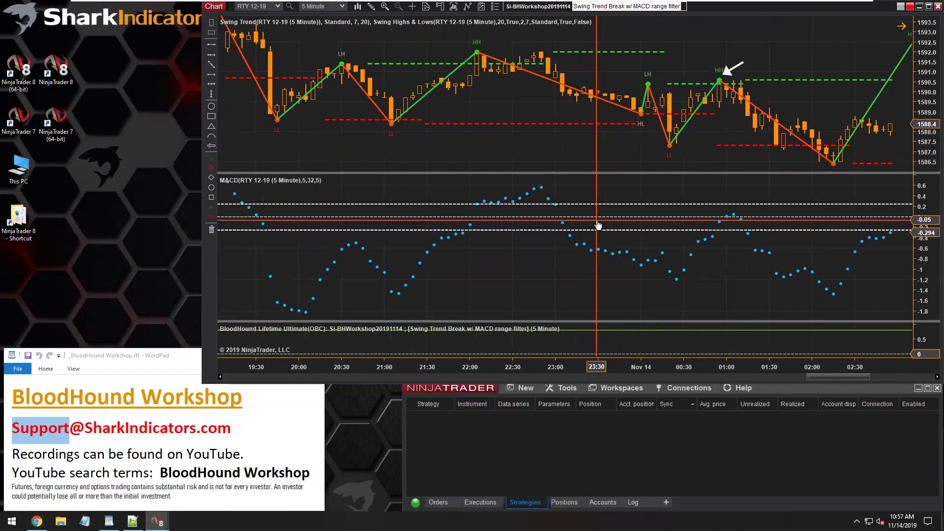
scroll(421, 195, down, 20)
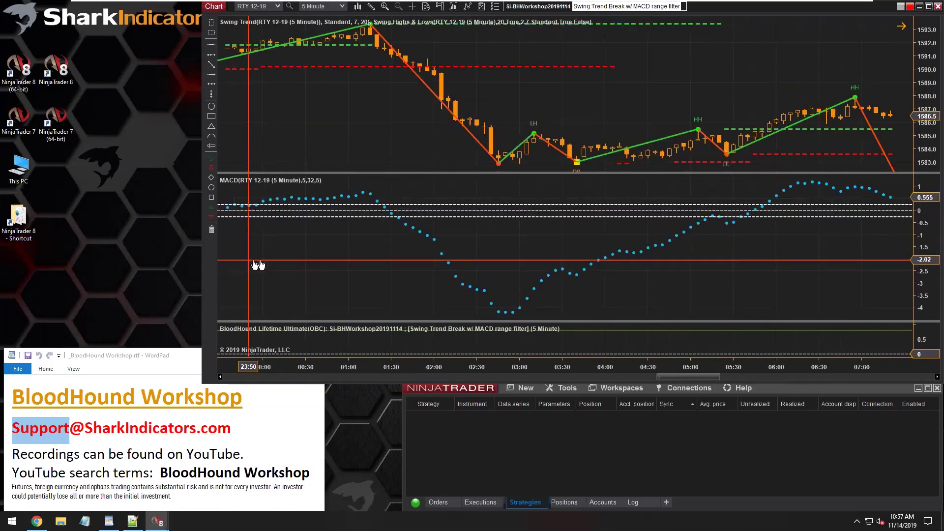
scroll(250, 226, up, 13)
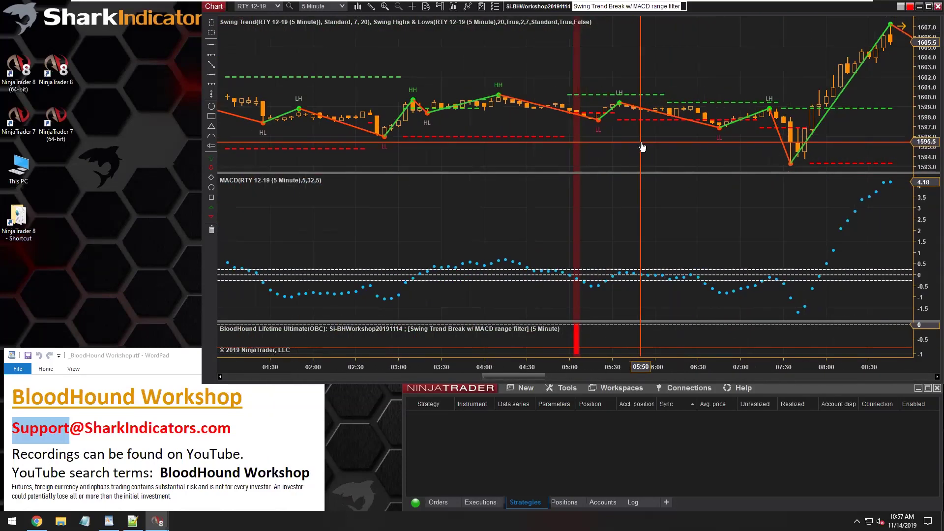
scroll(626, 196, up, 2)
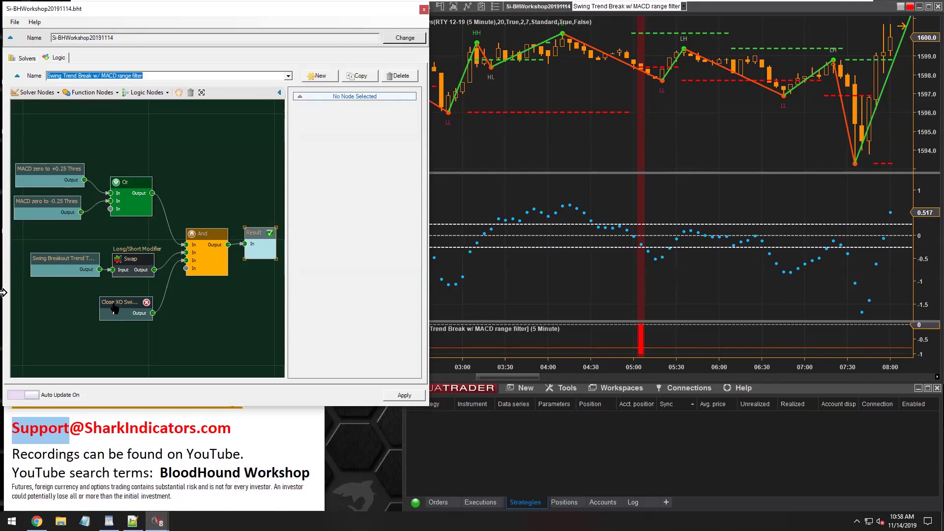
Open the indicator selection of the Swing Breakout Trend Thres solver in BloodHound and show its trend plots.
click(53, 262)
mouse_move(54, 261)
mouse_down()
mouse_move(58, 251)
mouse_move(38, 267)
mouse_move(56, 258)
mouse_up()
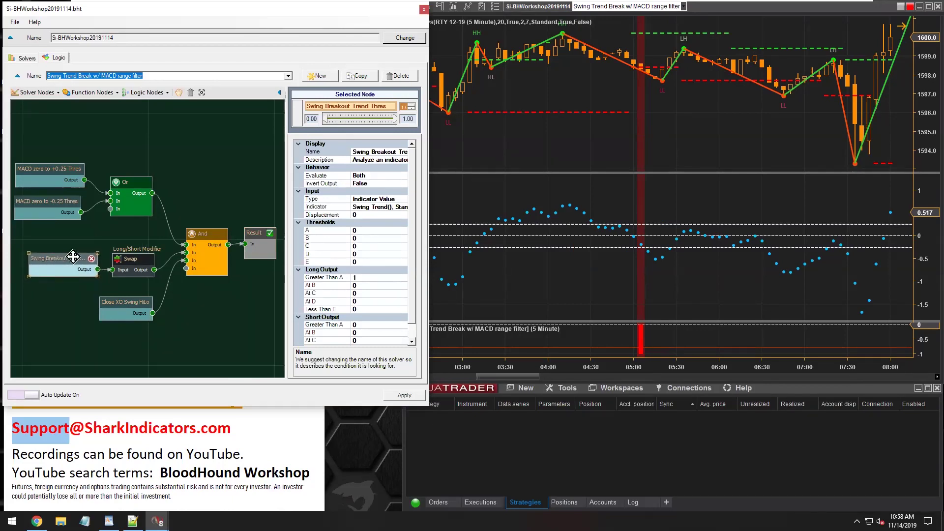
click(375, 206)
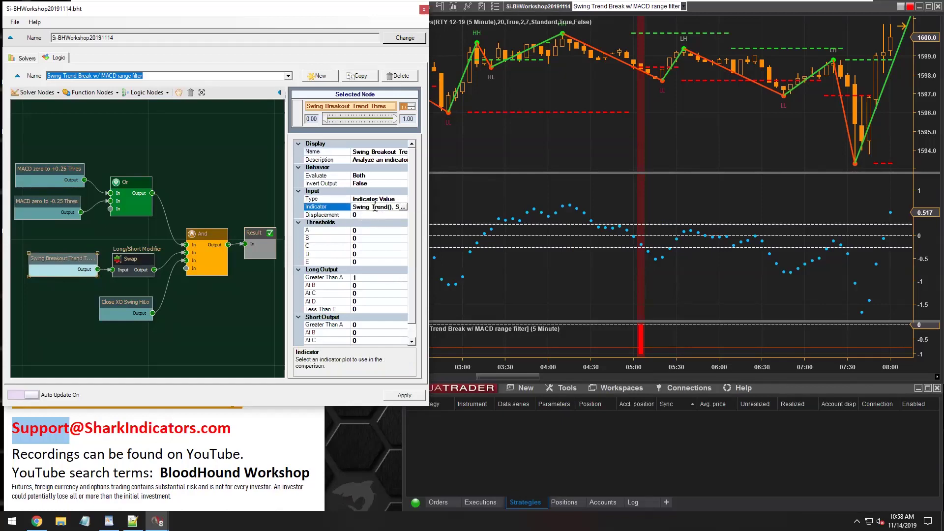
click(404, 209)
drag(349, 99, 297, 71)
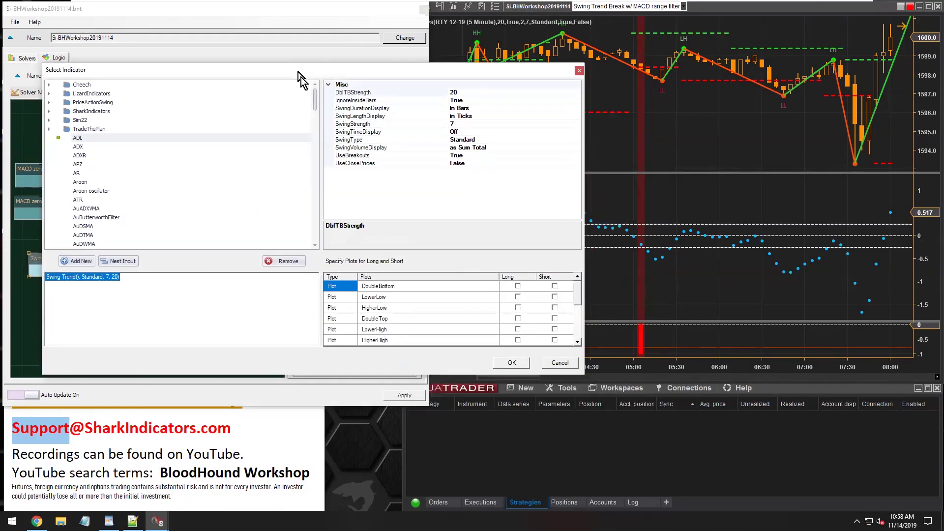
click(578, 342)
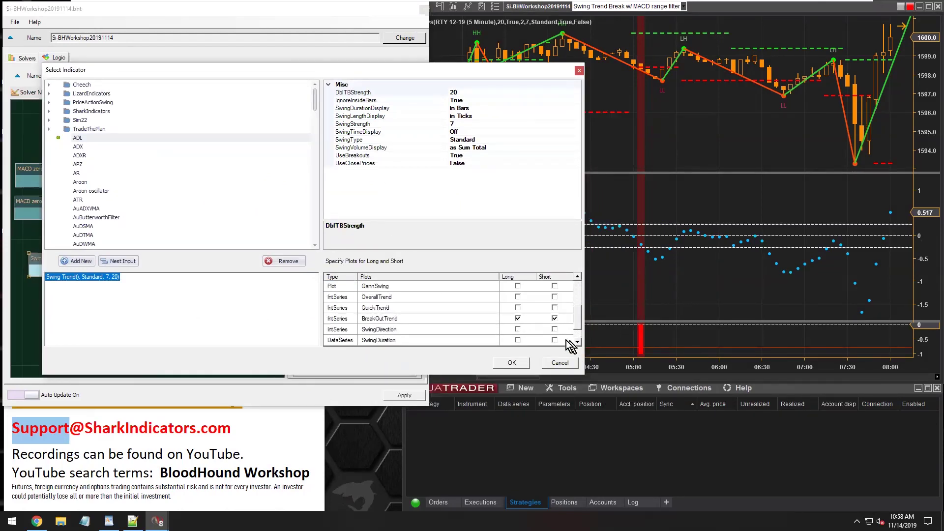
Compare the Swing Trend indicator's OverallTrend, QuickTrend and BreakOutTrend plots, and cancel the indicator selection.
click(376, 319)
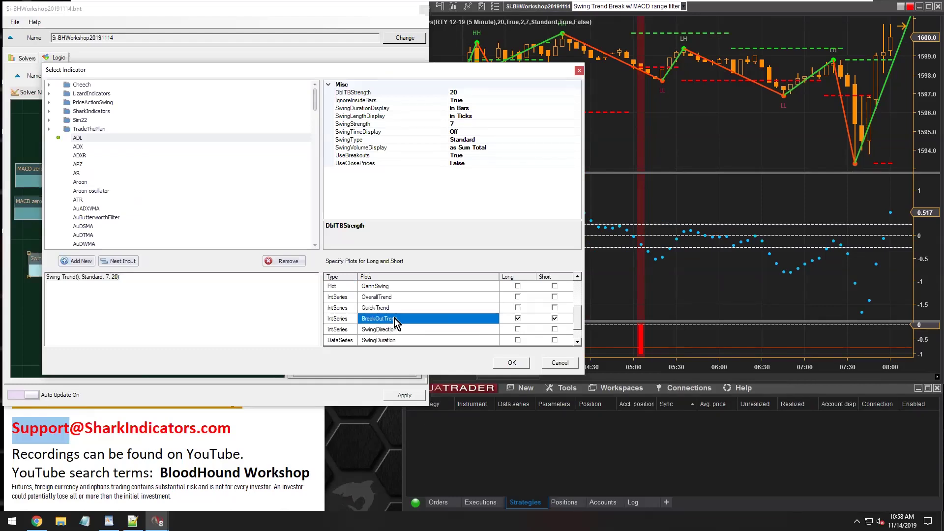
click(390, 297)
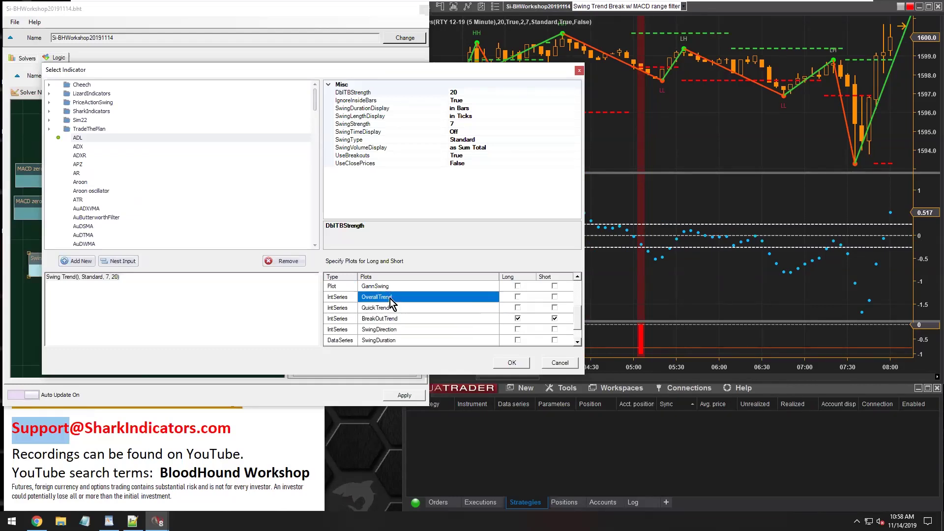
click(394, 309)
click(402, 319)
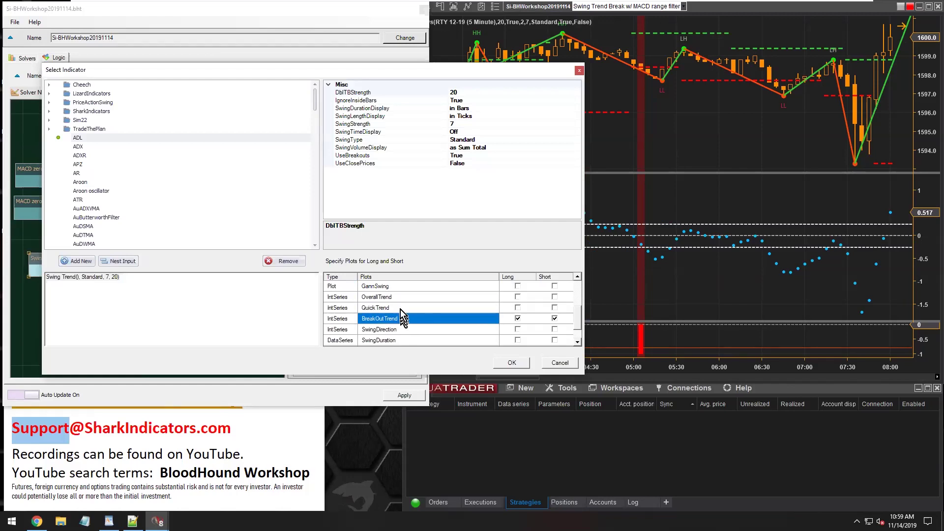
click(394, 296)
click(402, 308)
click(403, 318)
click(393, 299)
click(393, 308)
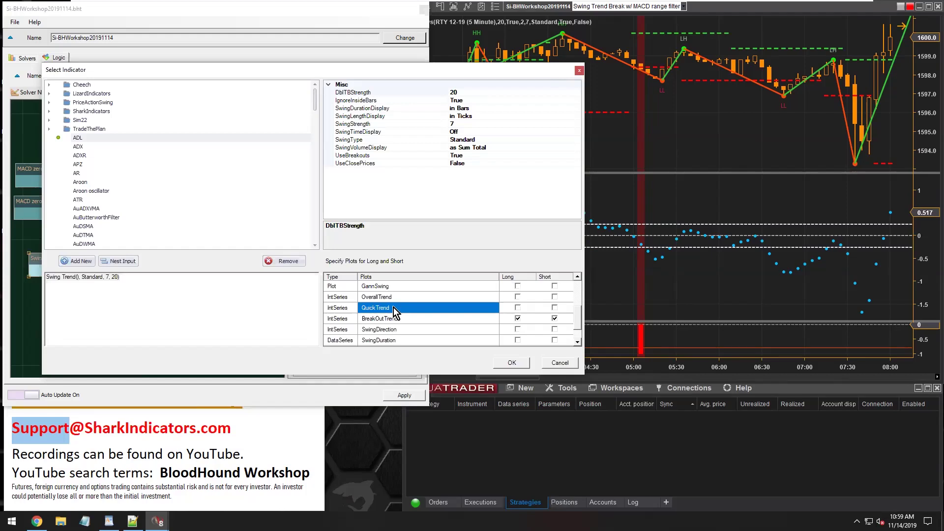
click(398, 297)
click(399, 308)
click(402, 319)
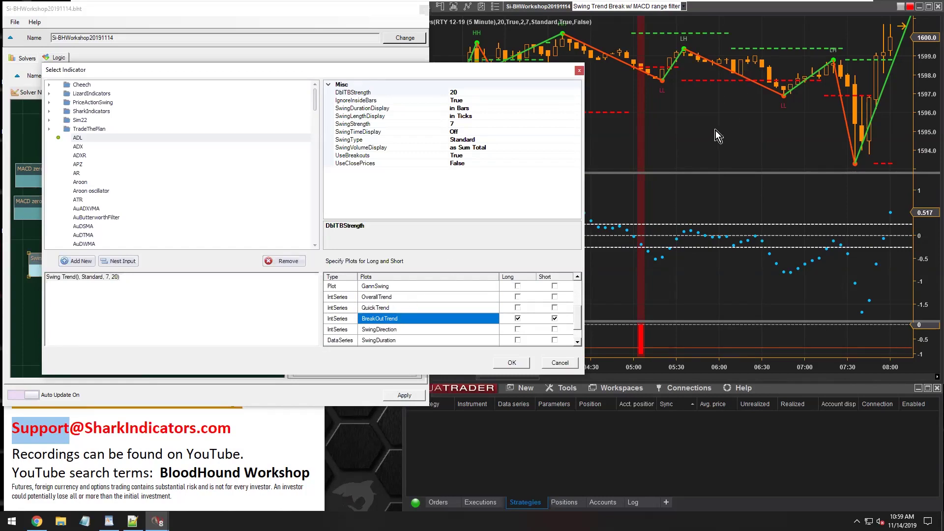
click(400, 308)
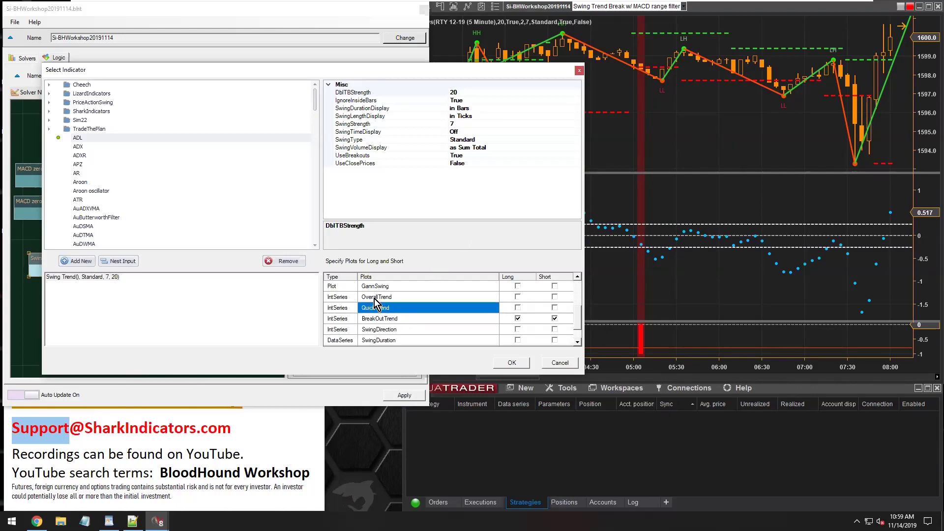
click(374, 297)
click(394, 307)
click(397, 319)
click(396, 299)
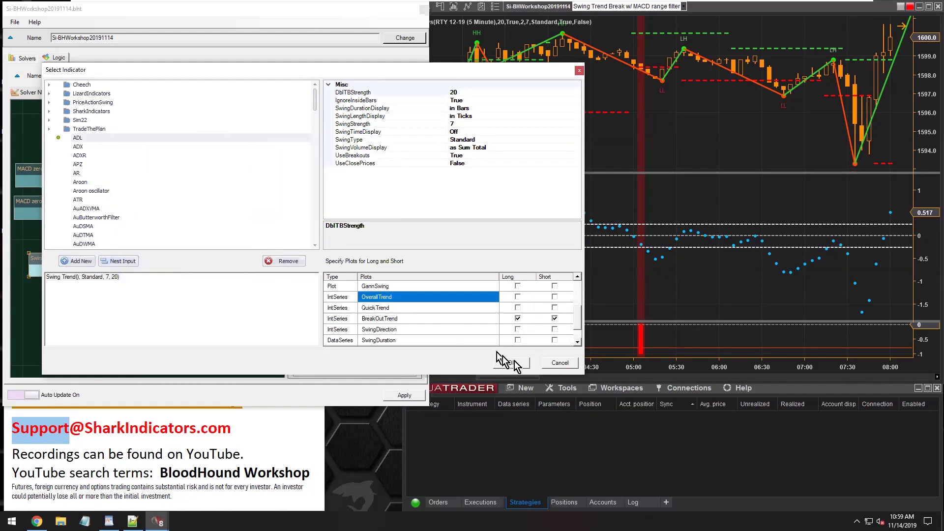
click(559, 363)
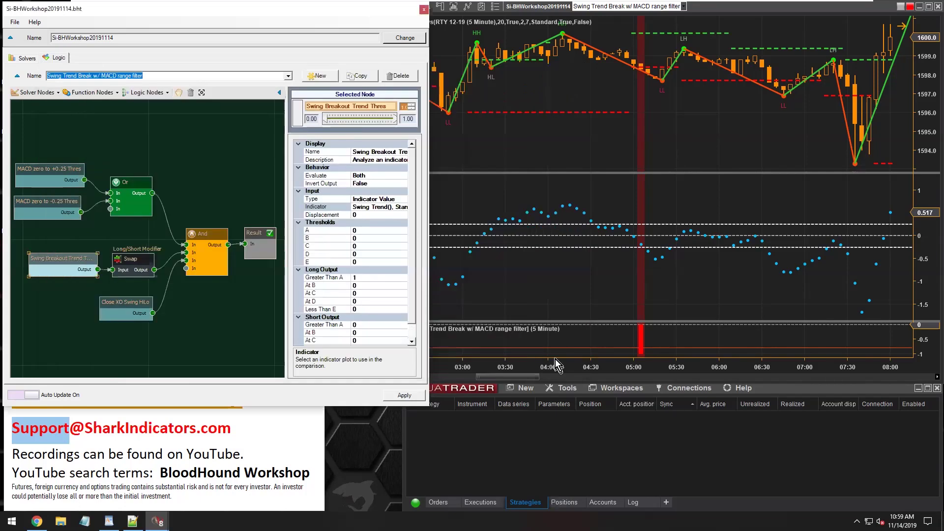
Review the Swing Breakout Trend Thres solver's thresholds A to E and its Long Output value for Greater Than A.
click(319, 224)
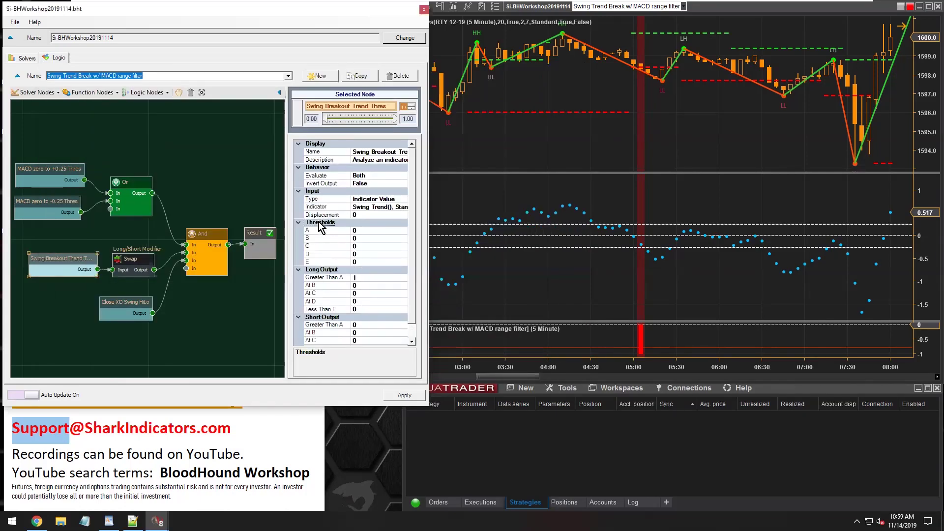
click(363, 230)
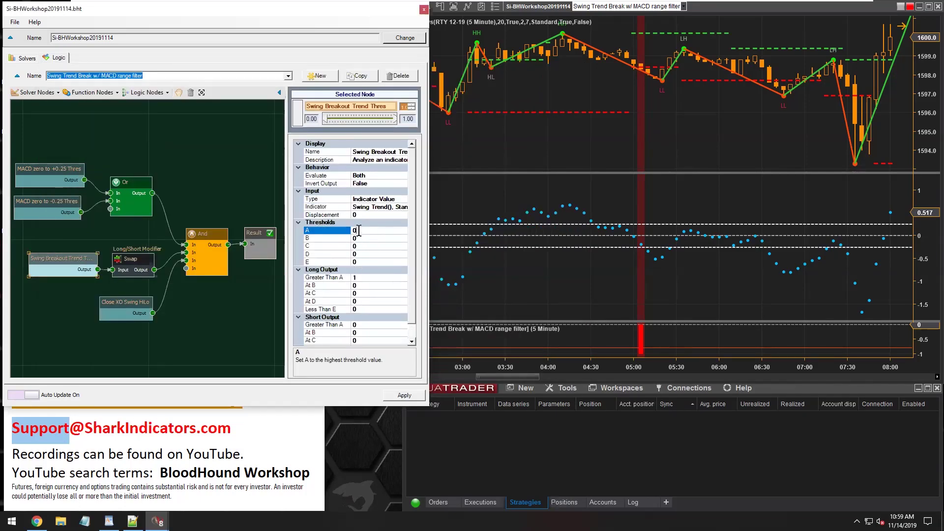
click(359, 278)
text(1)
click(360, 230)
click(362, 261)
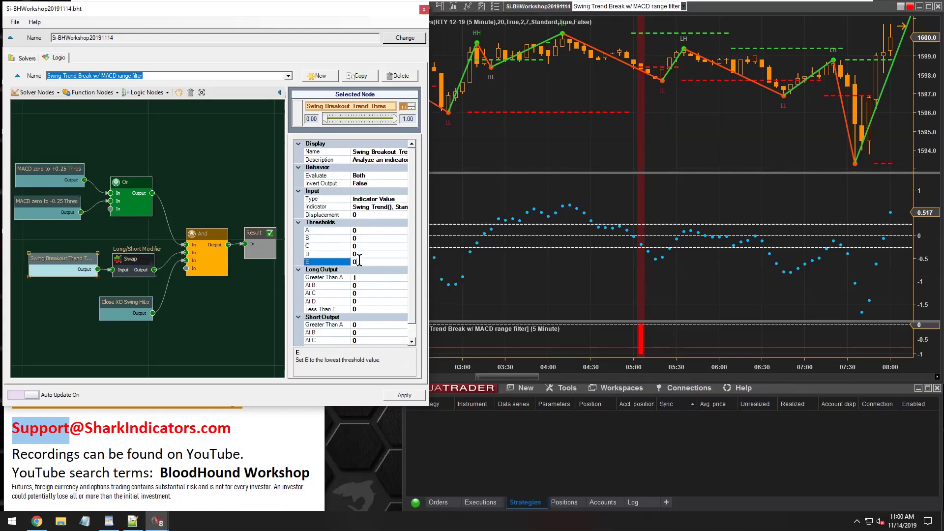
Enlarge the BloodHound window and property name column, and review the solver's Greater Than A long output and Less Than E short output.
drag(357, 407, 358, 452)
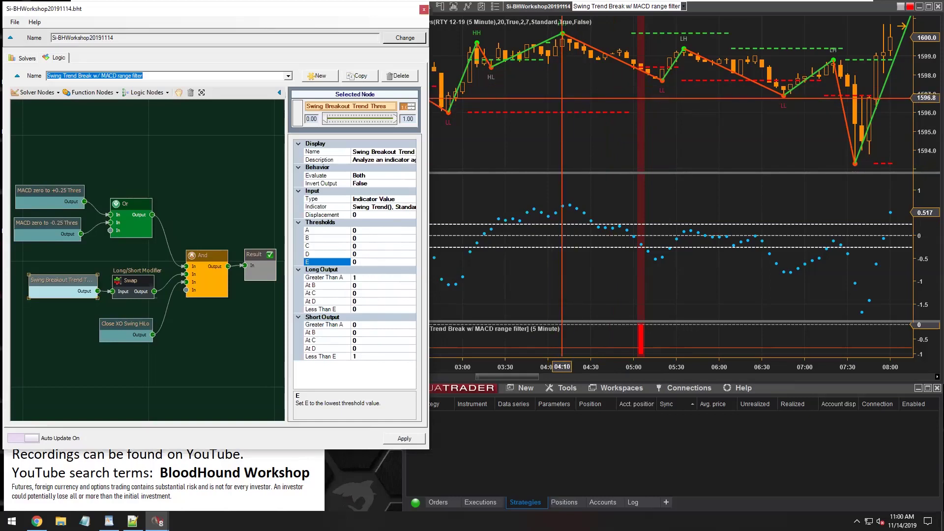
click(330, 278)
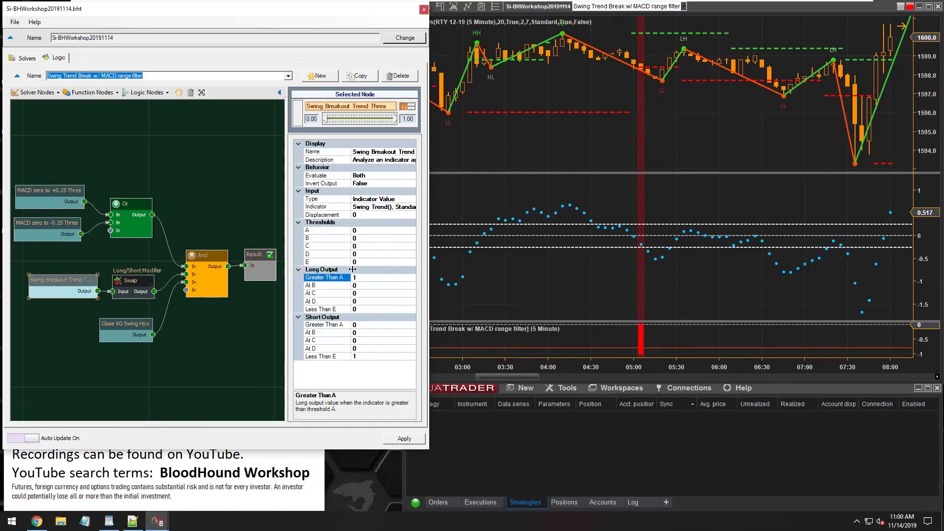
drag(352, 269, 362, 269)
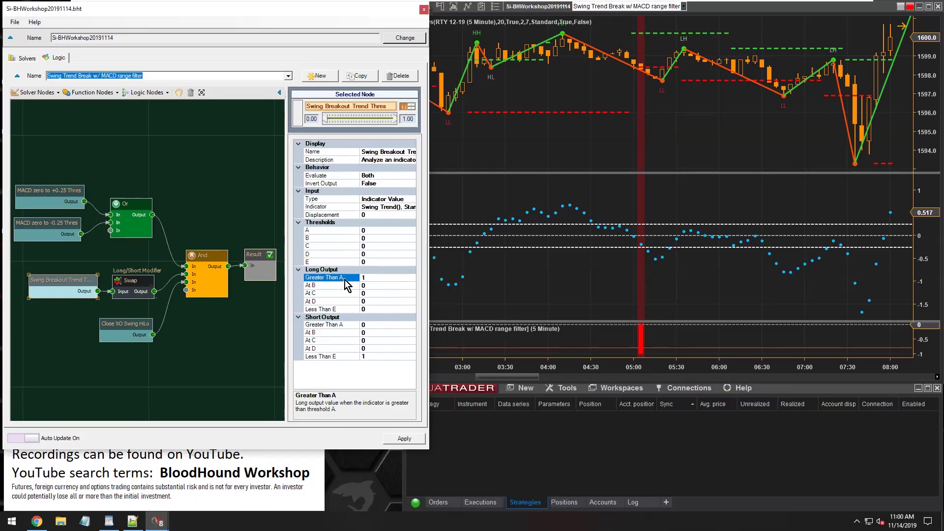
click(375, 277)
click(308, 231)
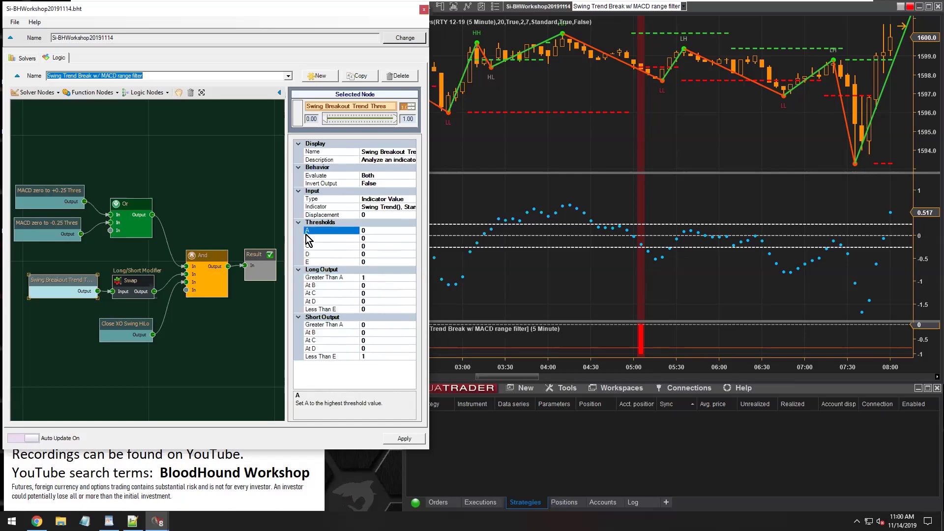
click(319, 278)
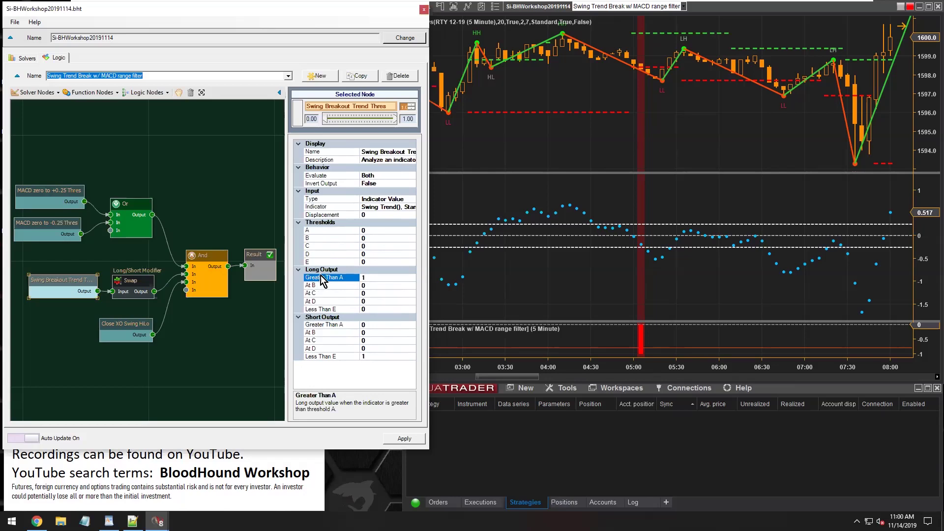
click(322, 355)
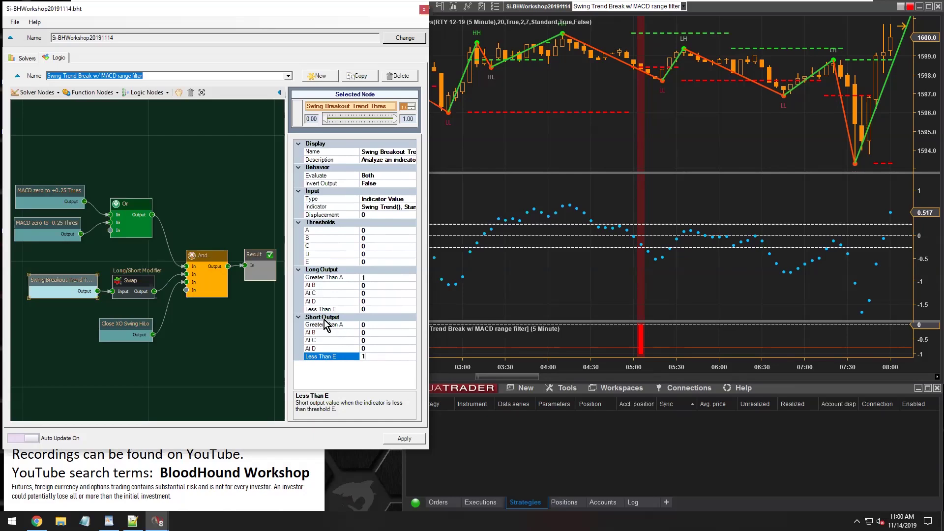
click(373, 356)
Check the solver's indicator and its thresholds A and C, and open an enlarged indicator selection to find the BreakOutTrend plot.
click(370, 207)
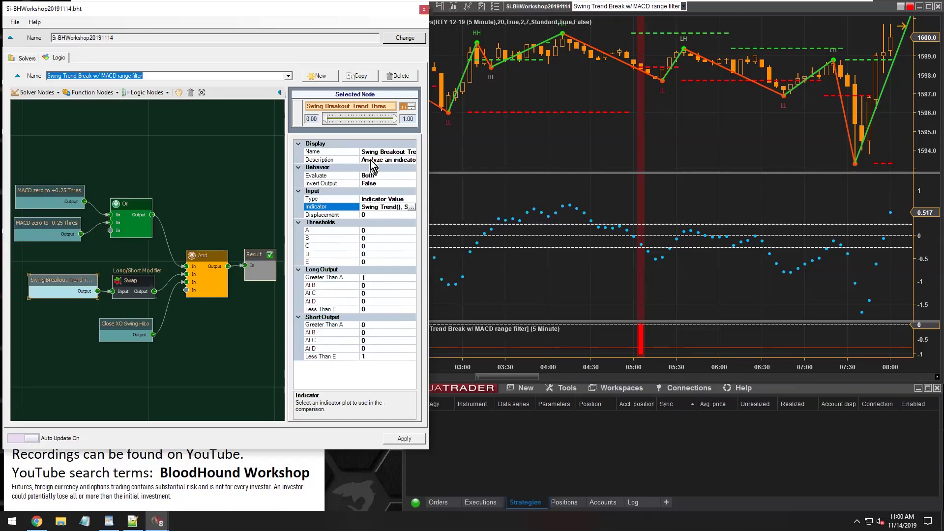
click(376, 231)
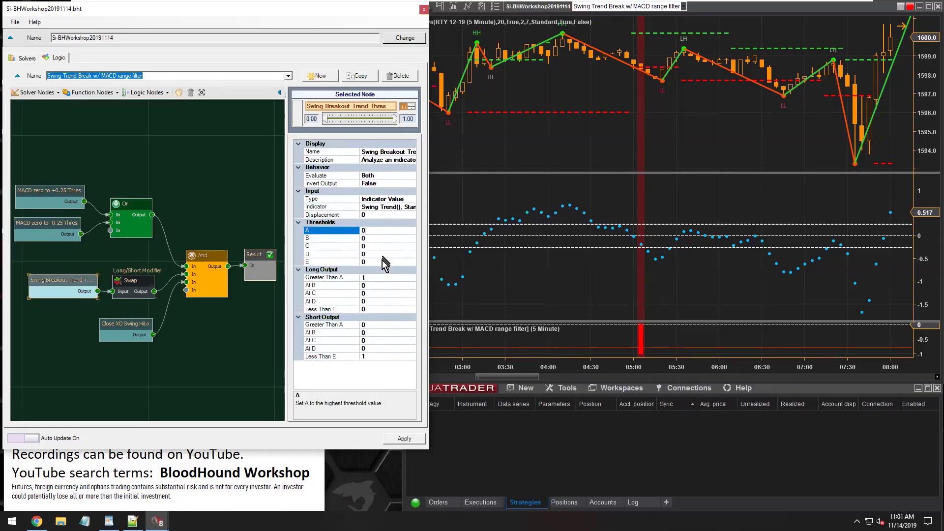
click(376, 246)
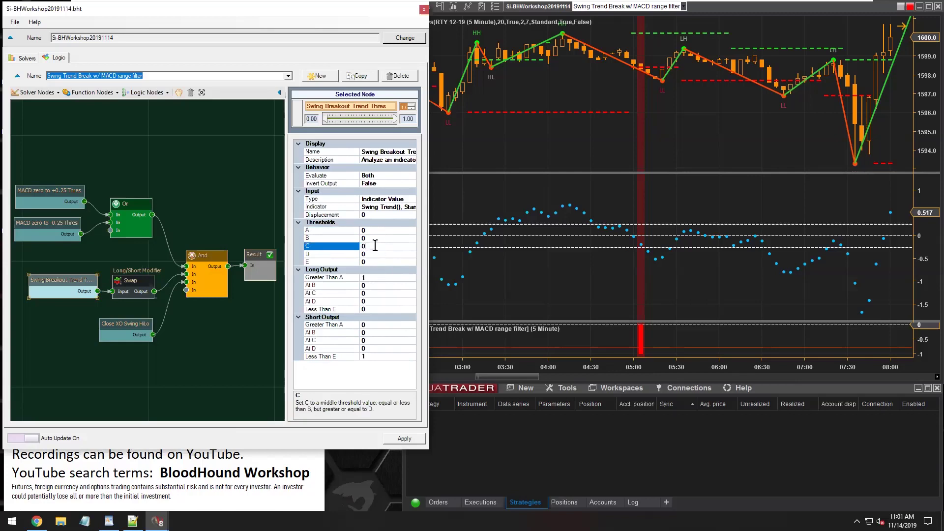
click(376, 207)
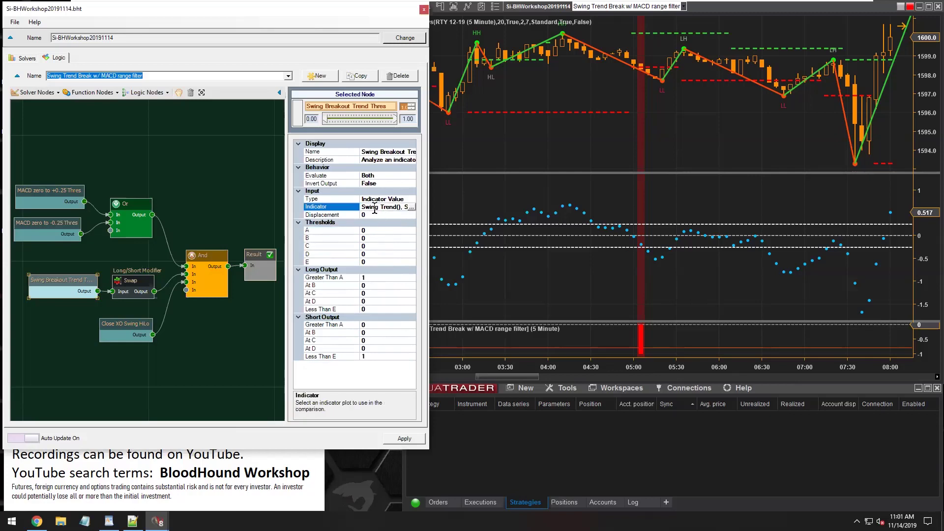
click(411, 207)
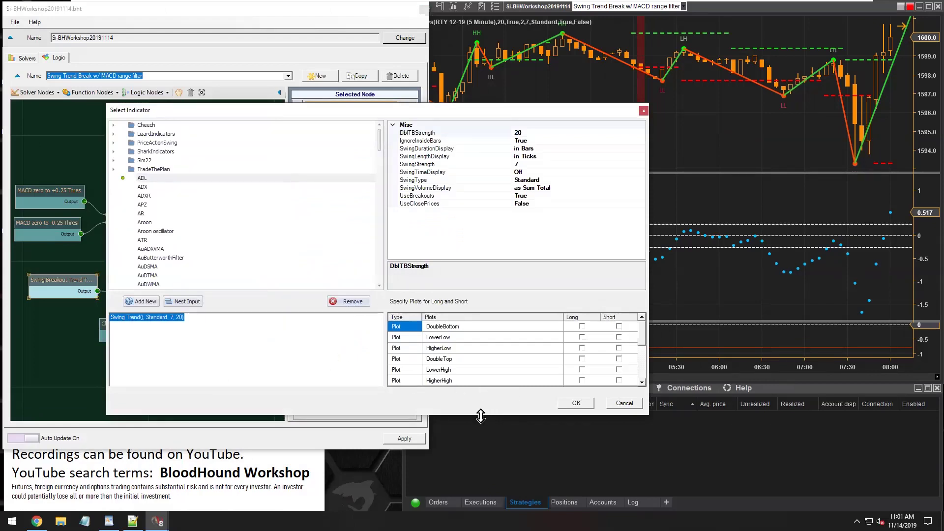
drag(484, 416, 484, 453)
scroll(466, 399, down, 3)
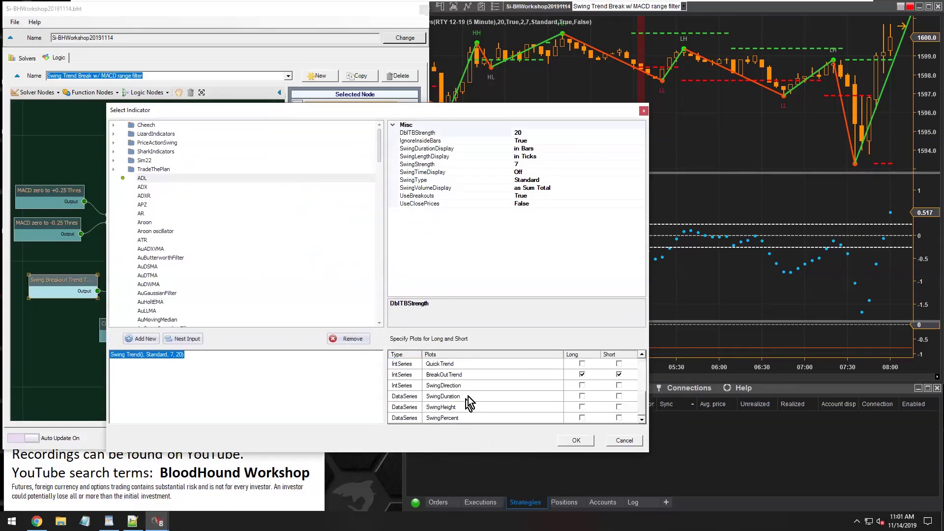
Compare the OverallTrend, QuickTrend and BreakOutTrend plots in the Swing Trend indicator's plot list.
click(641, 353)
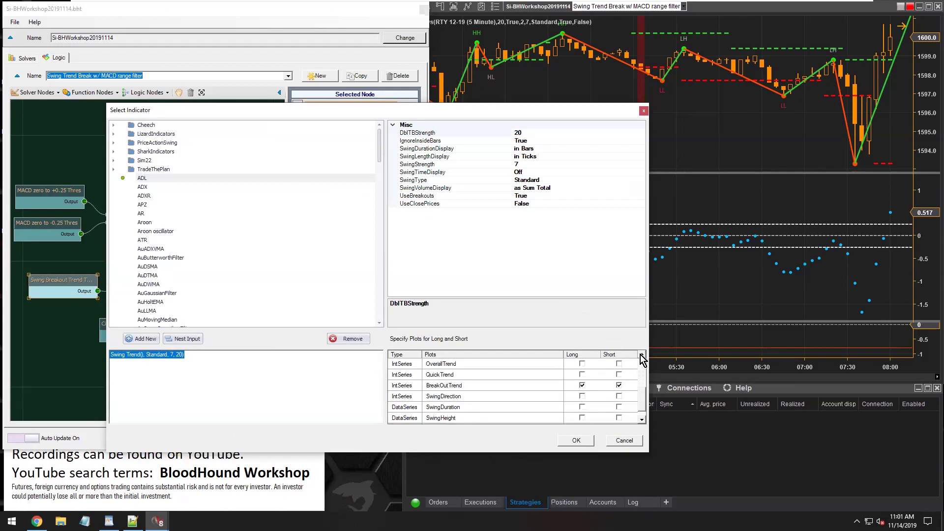
click(454, 366)
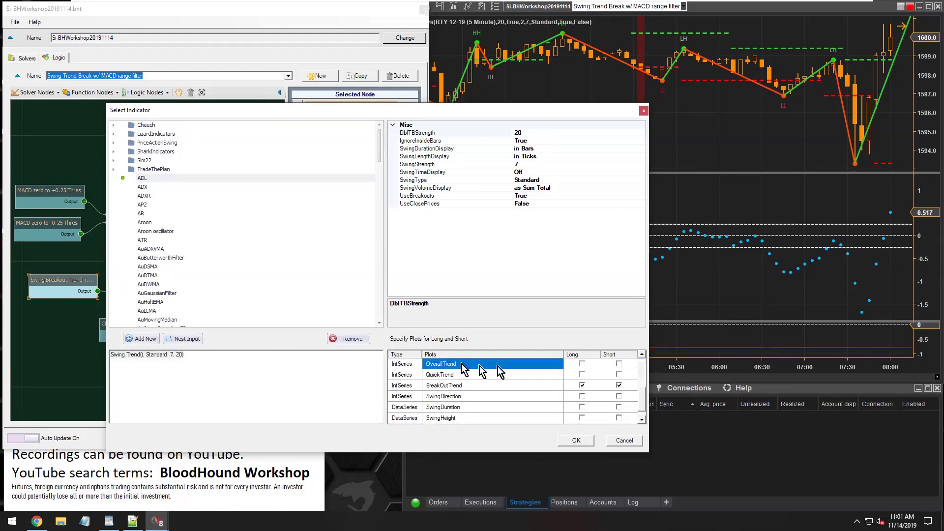
click(642, 354)
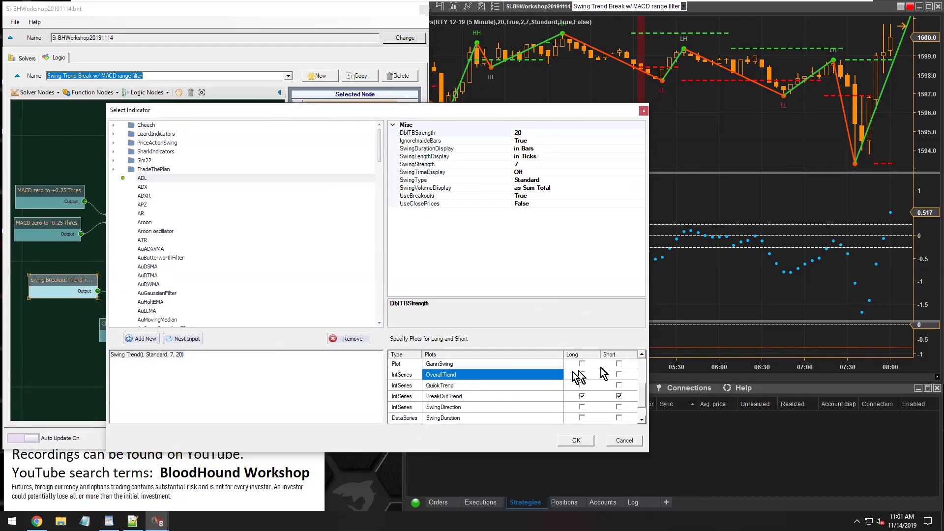
click(448, 386)
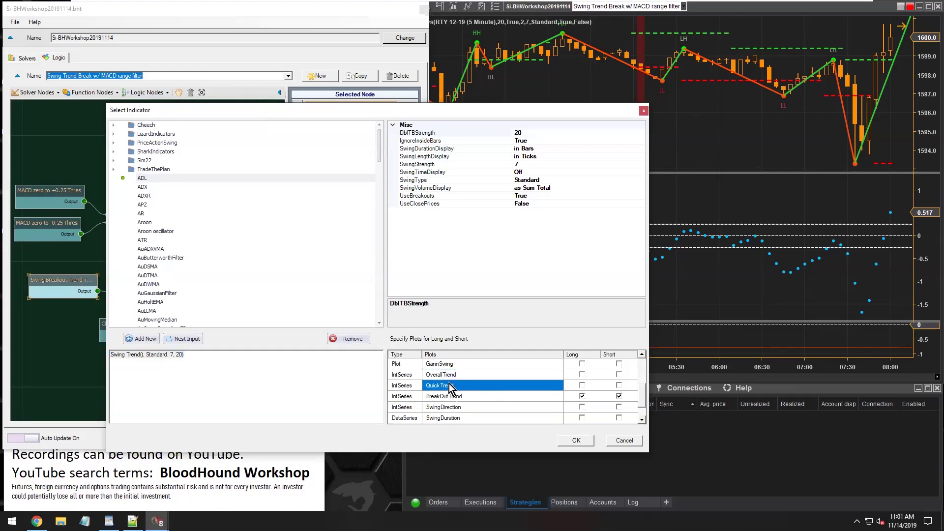
click(461, 396)
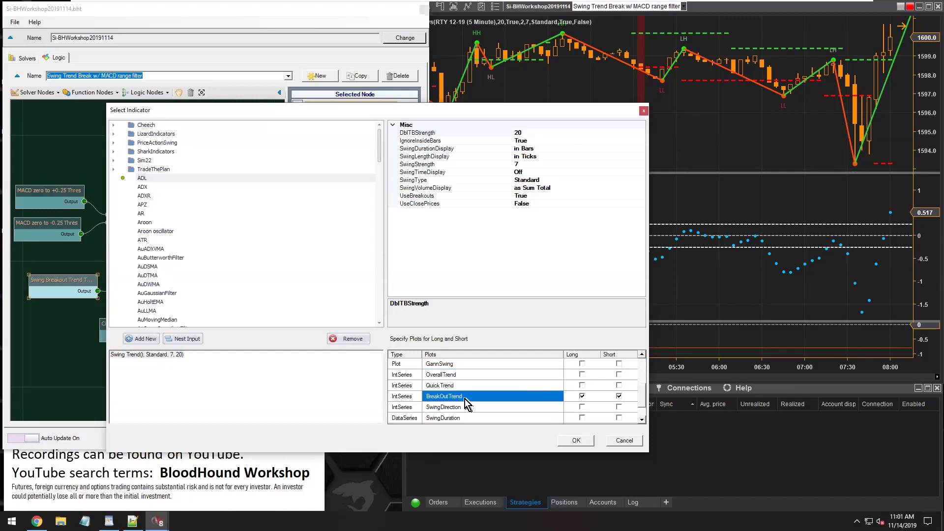
click(457, 375)
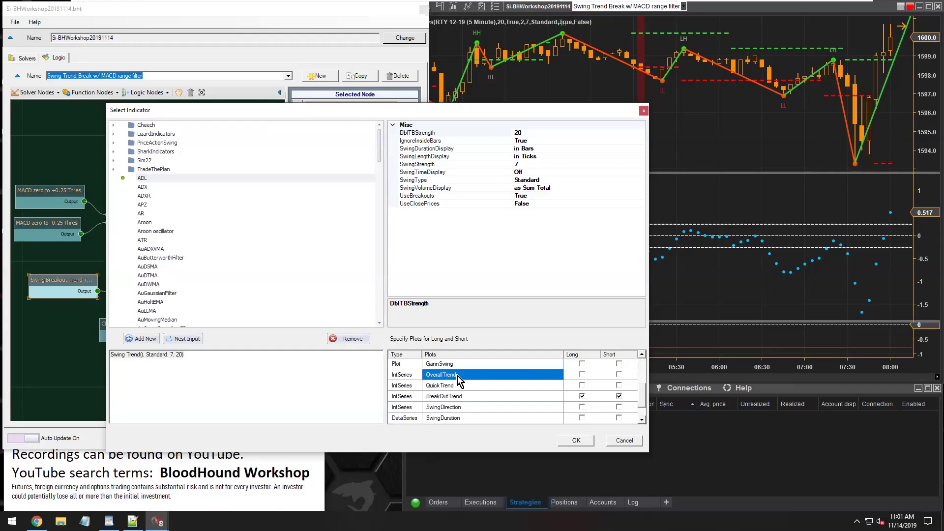
click(464, 389)
click(466, 396)
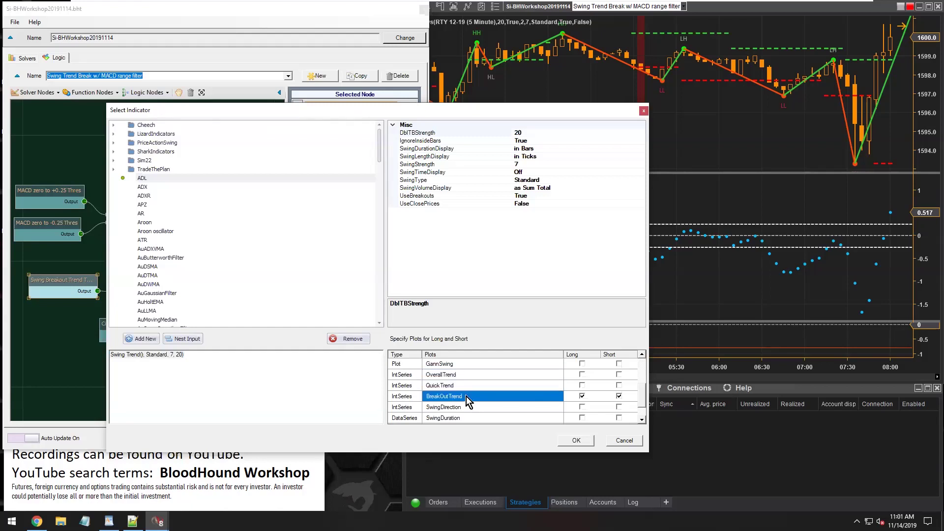
Switch to the SharkIndicators Swing Trend documentation in the browser and read the OverallTrend definition with its trend output values.
key(alt+Tab)
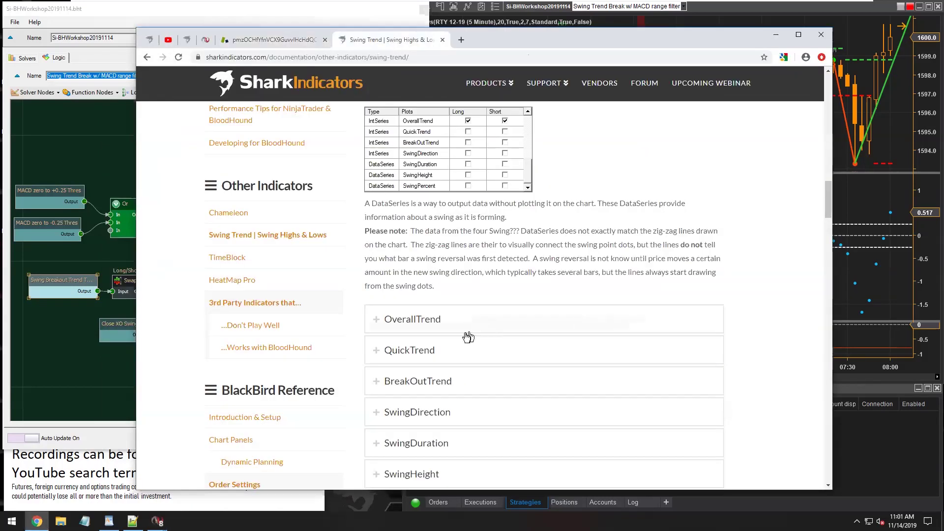
click(400, 322)
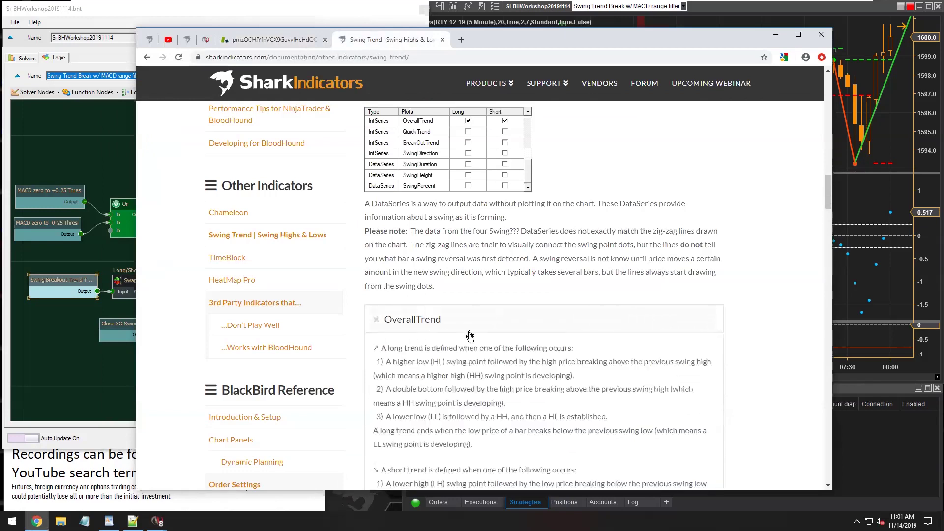
scroll(462, 268, down, 2)
scroll(449, 345, down, 3)
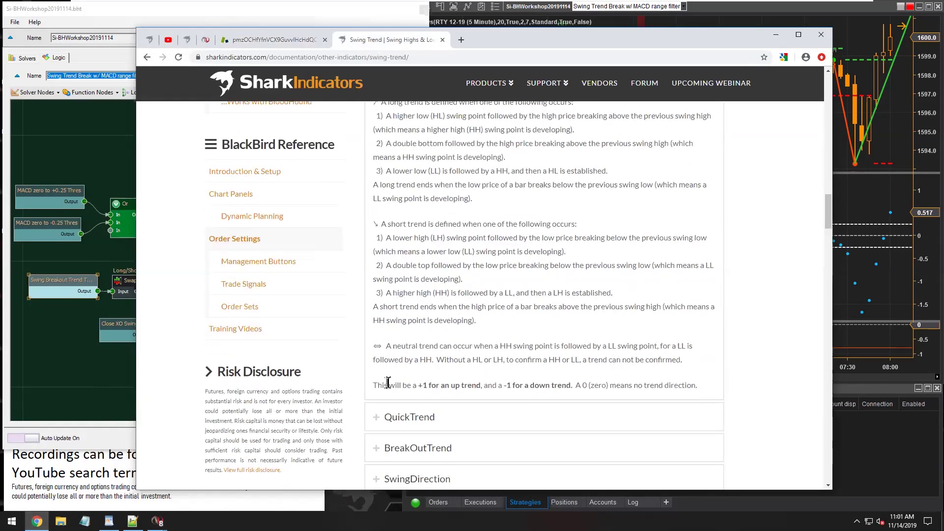
drag(376, 386, 482, 386)
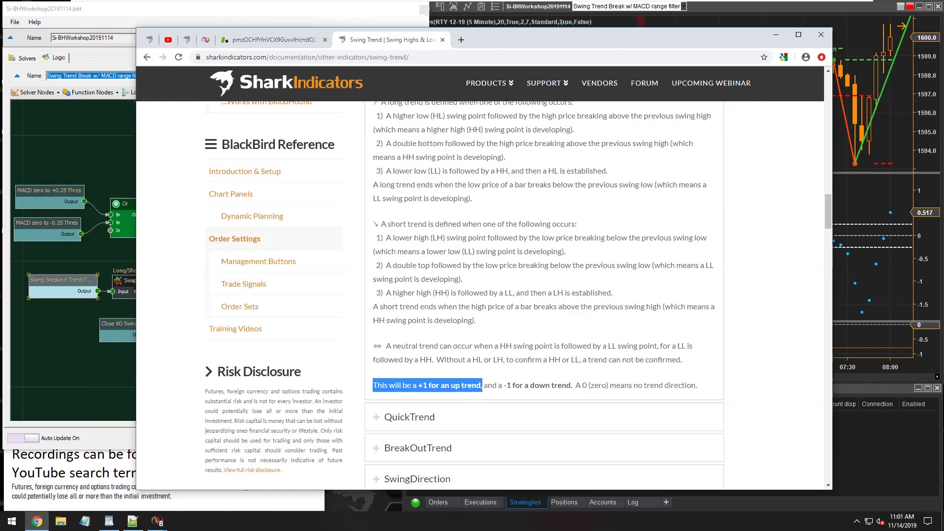
drag(498, 387, 696, 386)
scroll(664, 381, down, 2)
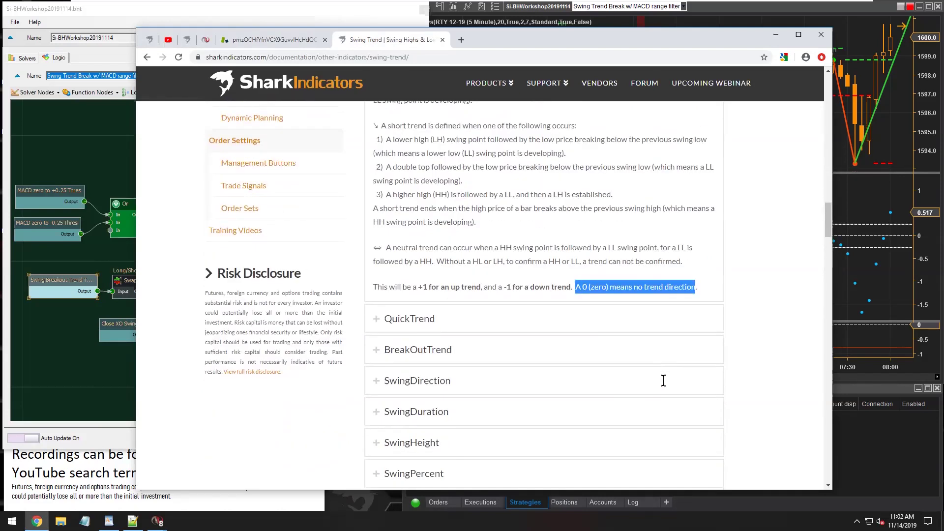
Read the QuickTrend section of the Swing Trend documentation, highlighting the explanation of its output values.
click(427, 303)
scroll(492, 350, down, 3)
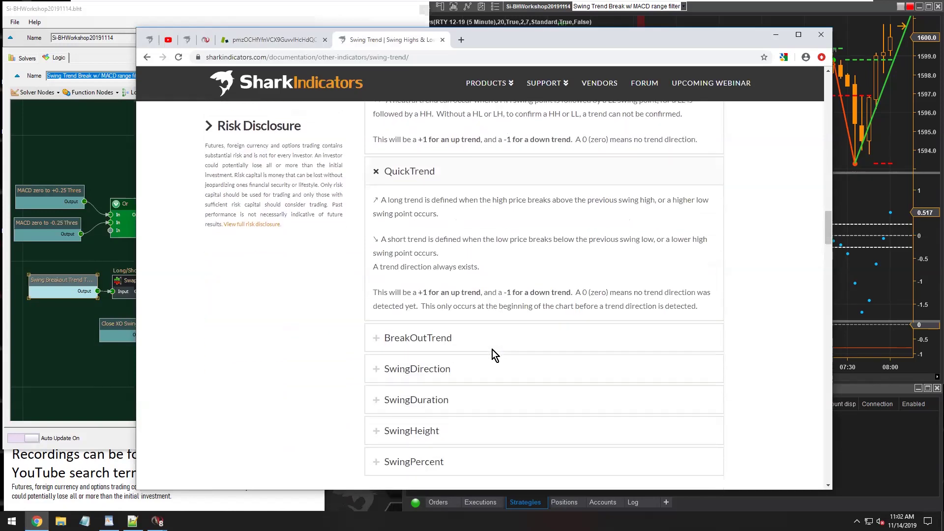
drag(376, 292, 640, 317)
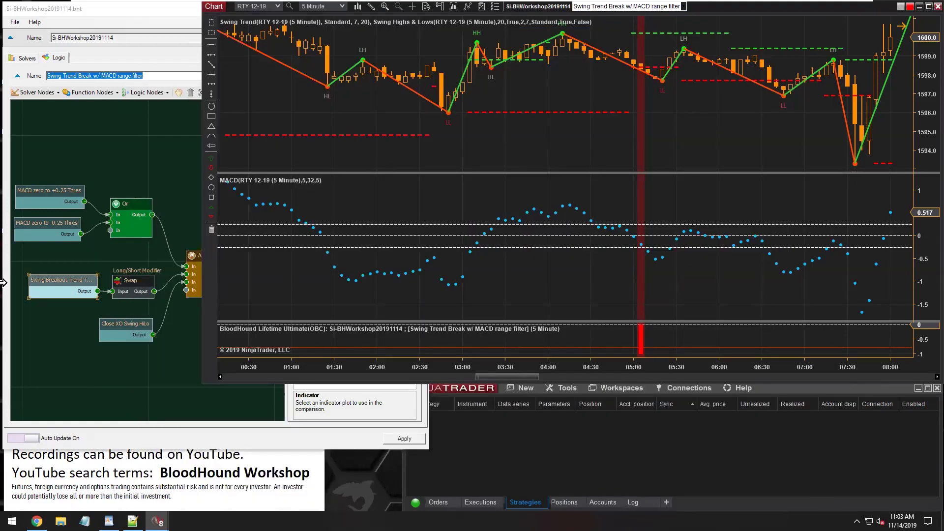
middle_click(505, 274)
click(515, 248)
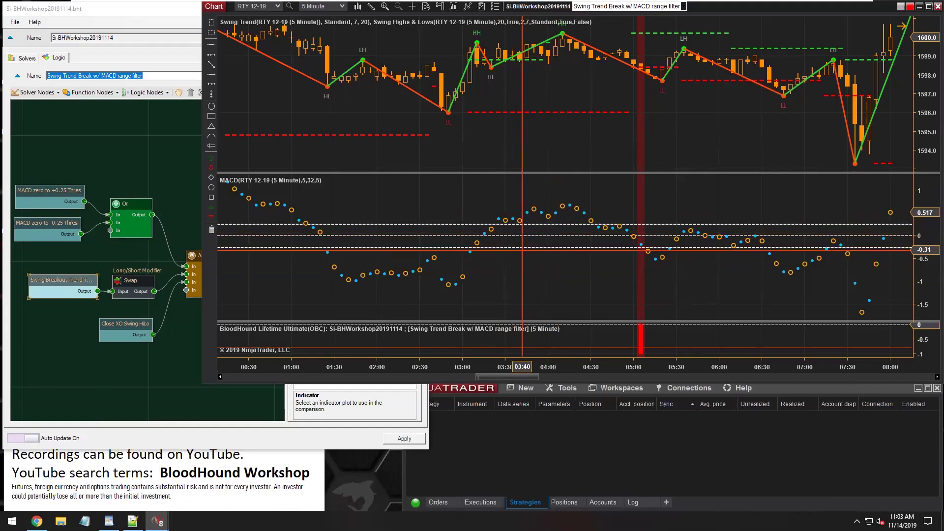
click(536, 215)
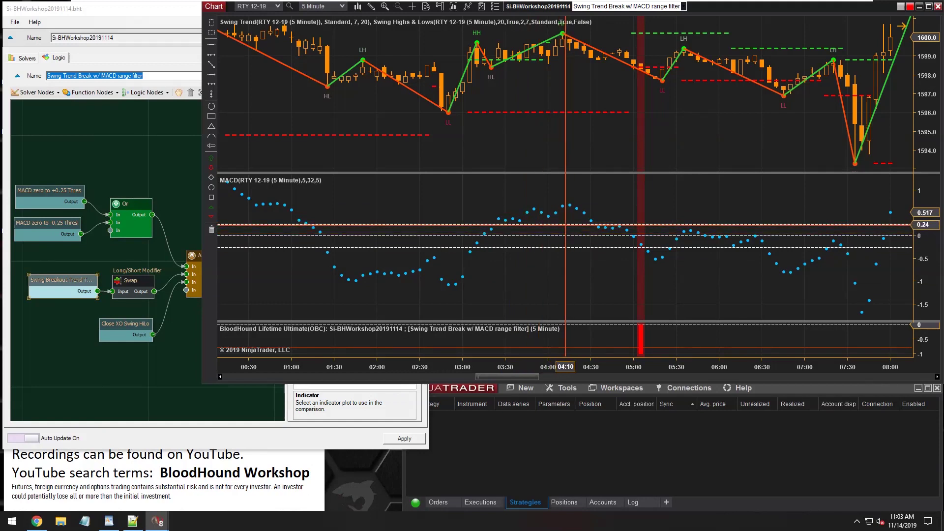
Reopen the indicator selection of the Swing Breakout Trend Thres solver and check the BreakOutTrend plot's Long and Short assignment.
click(51, 282)
click(372, 207)
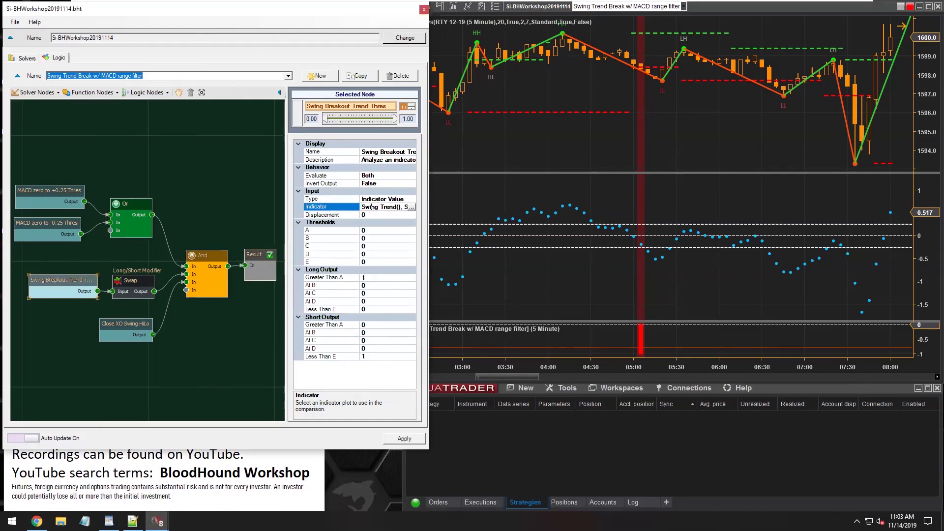
click(411, 208)
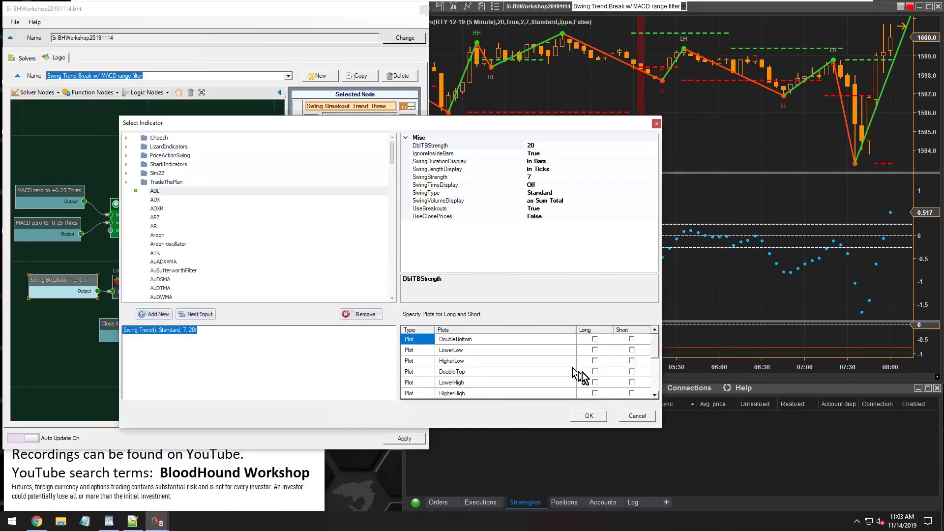
drag(655, 347, 654, 374)
click(631, 371)
click(594, 371)
Go over the OverallTrend, QuickTrend and BreakOutTrend plots again and close the indicator selection.
click(462, 350)
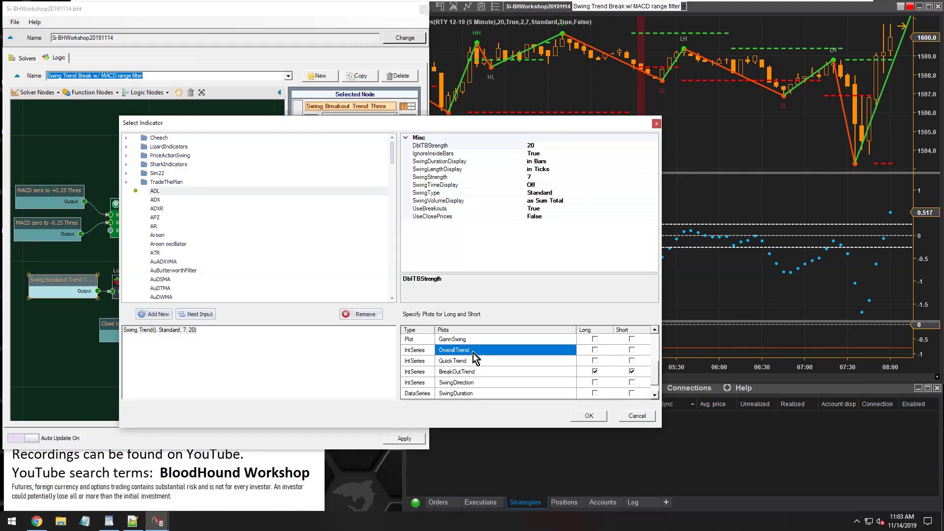
click(469, 363)
click(473, 351)
click(472, 372)
key(Return)
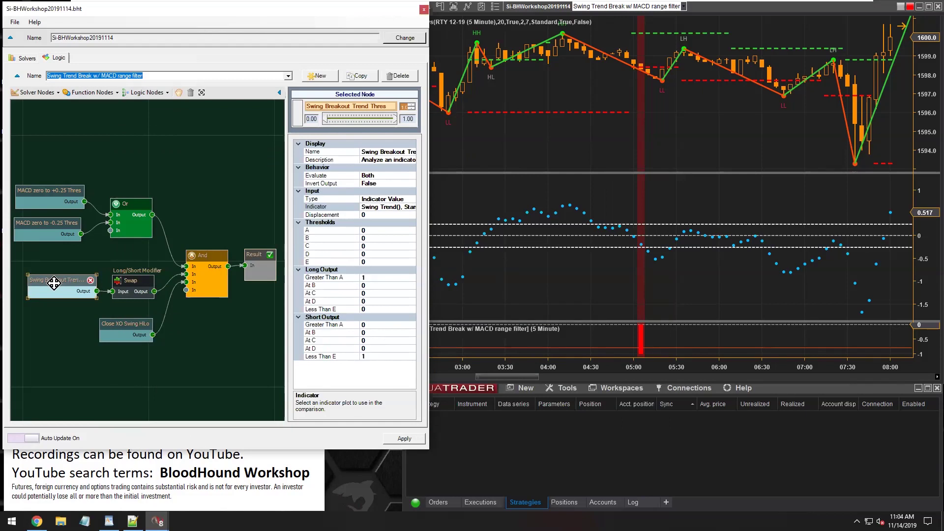
Recheck the solver's Greater Than A long output and Less Than E short output, and list the available solver node types.
click(315, 277)
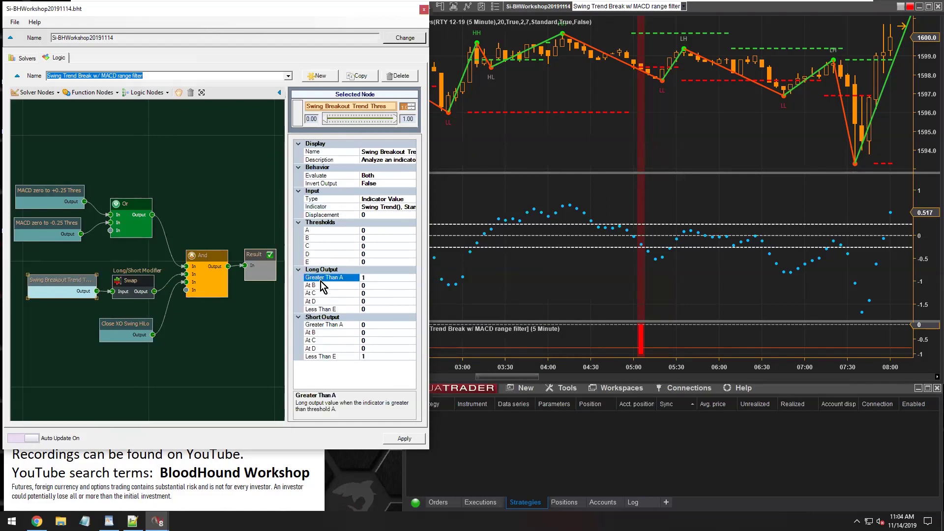
click(320, 356)
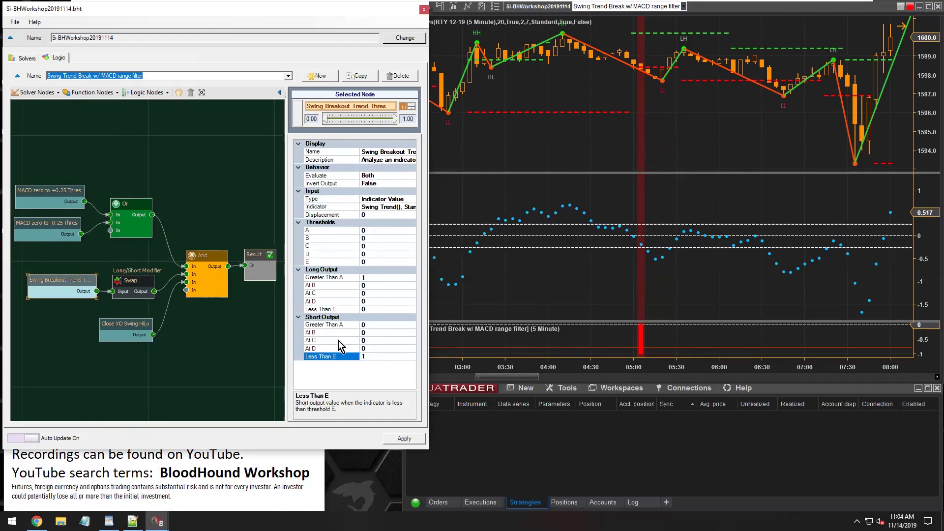
click(57, 96)
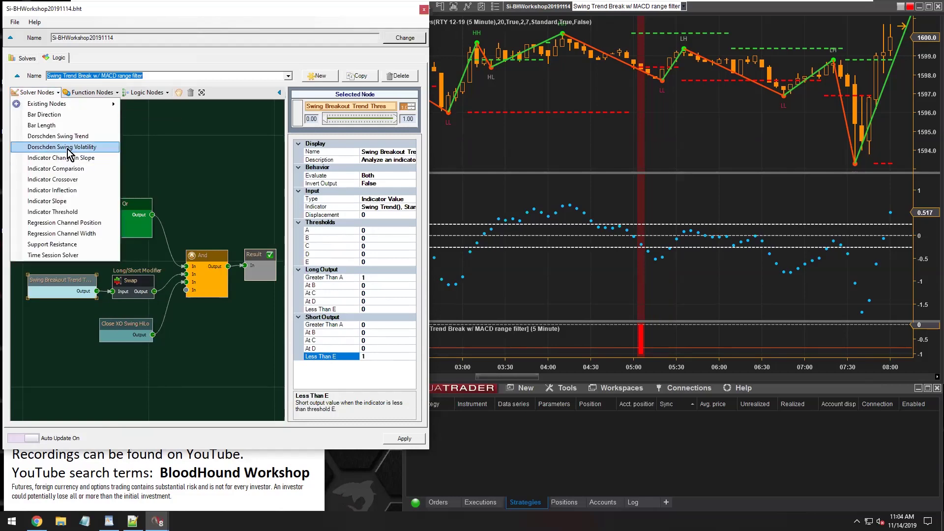